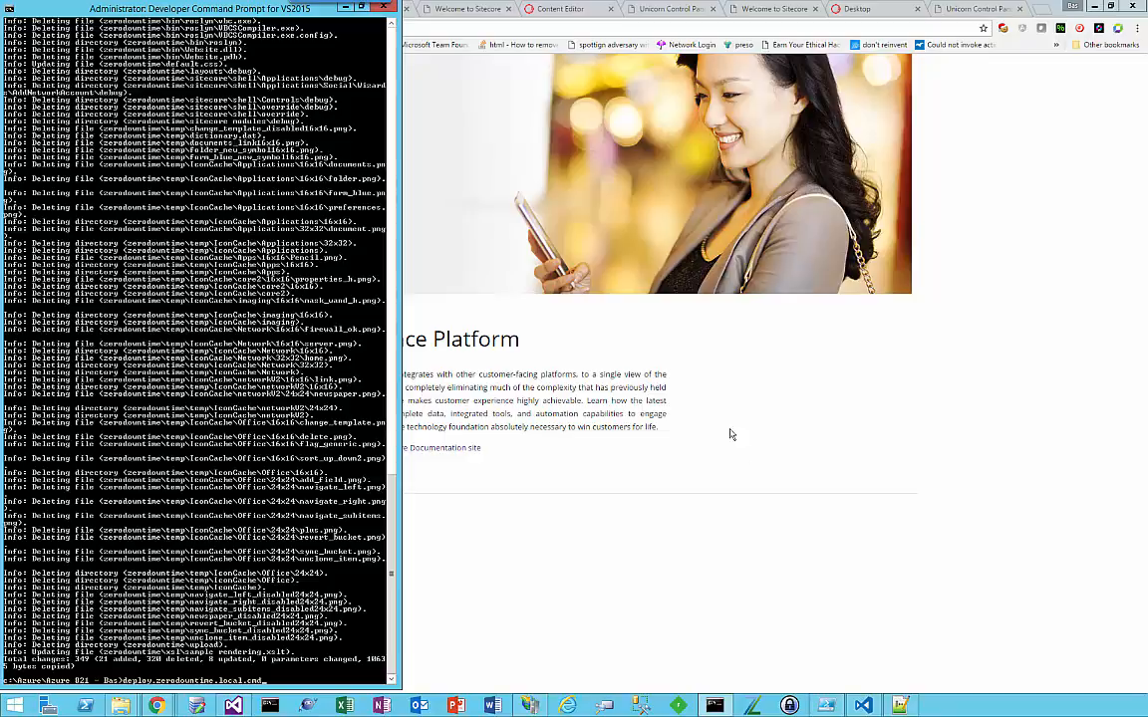
# Step: Reload the local zerodowntime site in Chrome to check its home page, and glance at the deployment script in Visual Studio Code
pyautogui.click(659, 391)
pyautogui.click(265, 26)
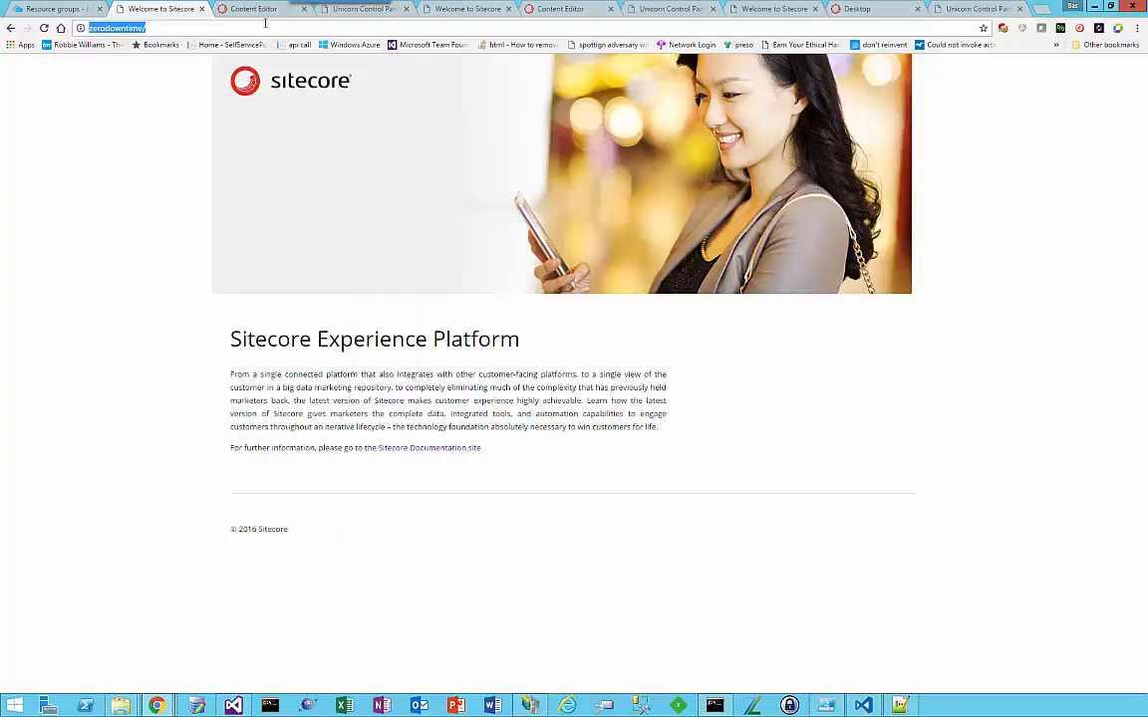
pyautogui.press('Return')
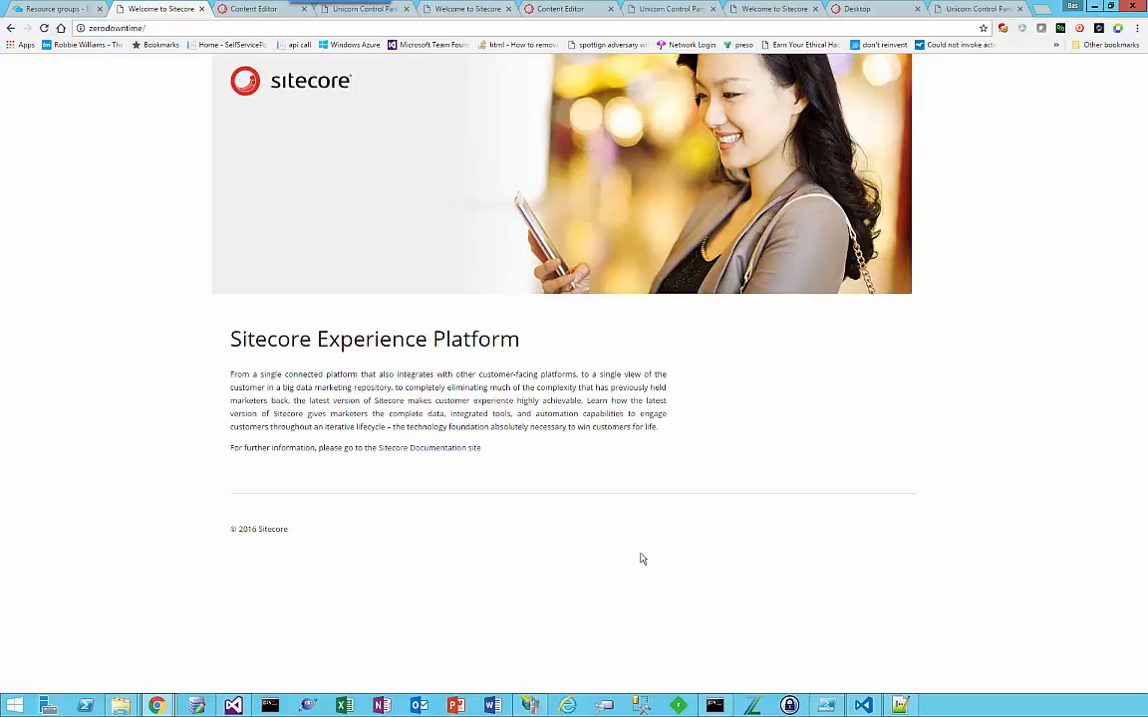
pyautogui.click(856, 706)
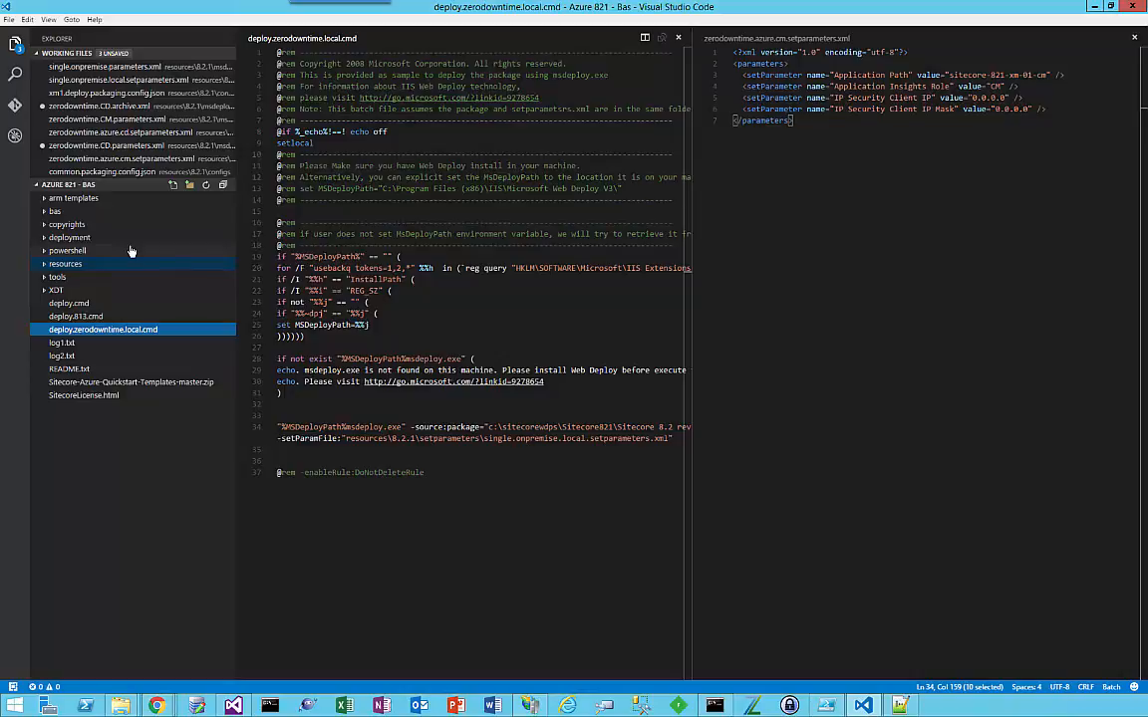
pyautogui.click(1094, 7)
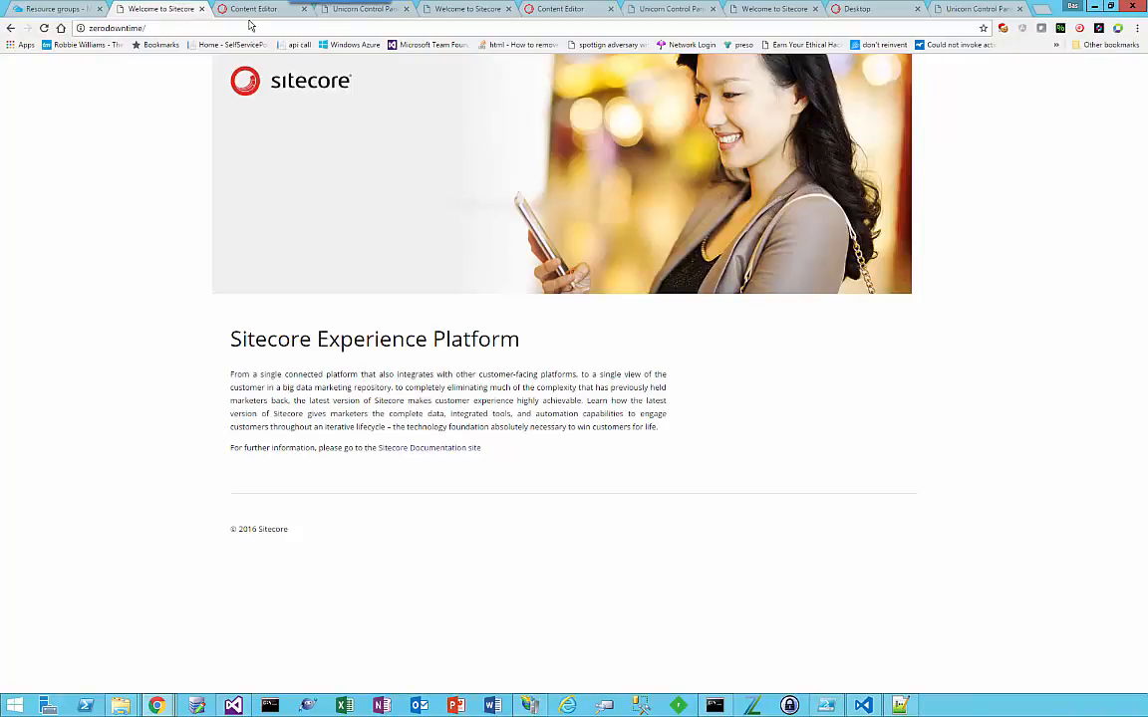
# Step: Switch to Visual Studio and examine the predicate's include entries in the Website project's Unicorn.config
pyautogui.click(233, 706)
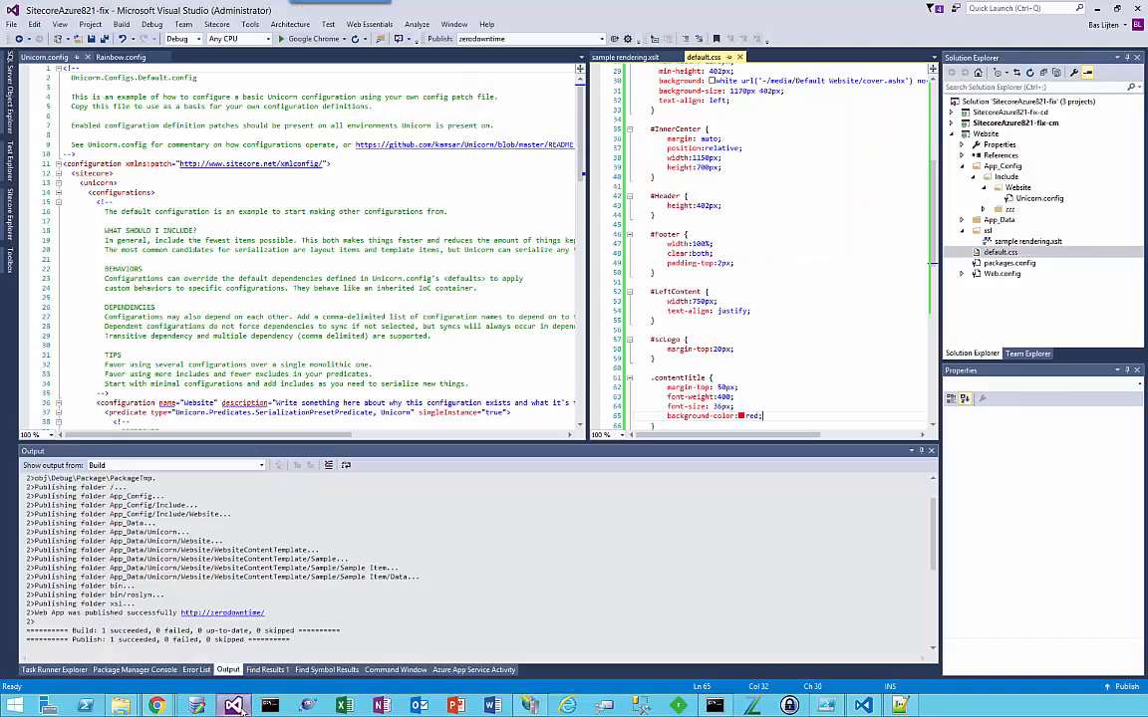
pyautogui.click(986, 135)
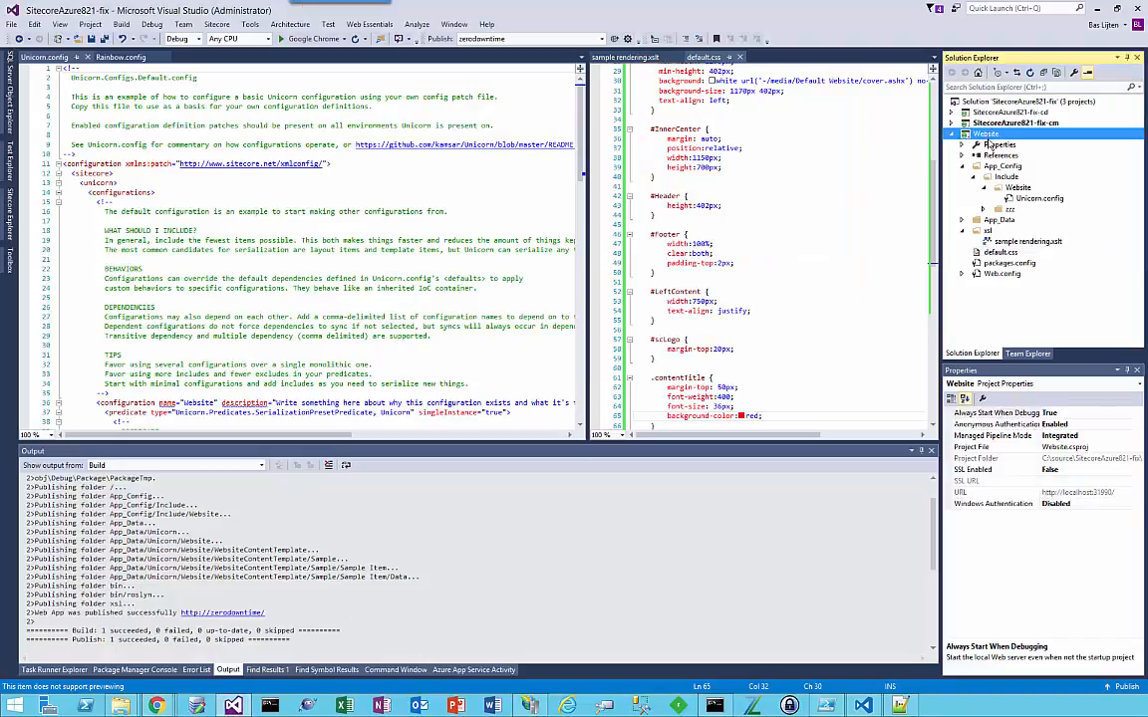
pyautogui.doubleClick(1036, 199)
pyautogui.scroll(-4, 393, 282)
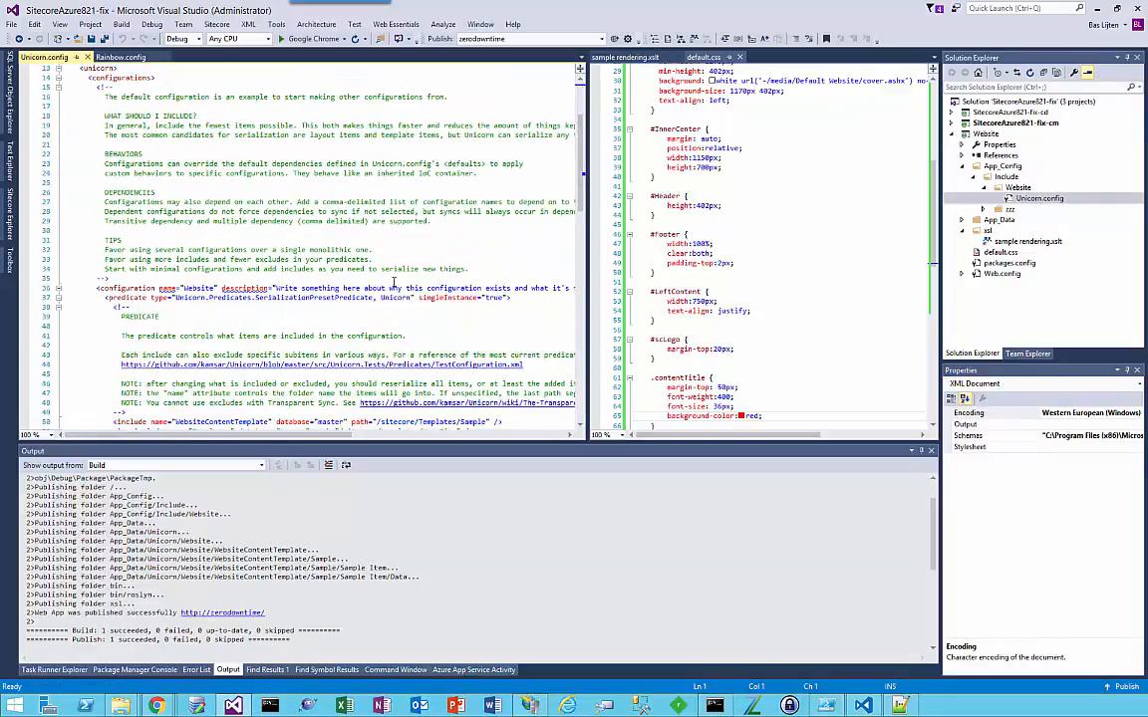
pyautogui.scroll(-3, 394, 282)
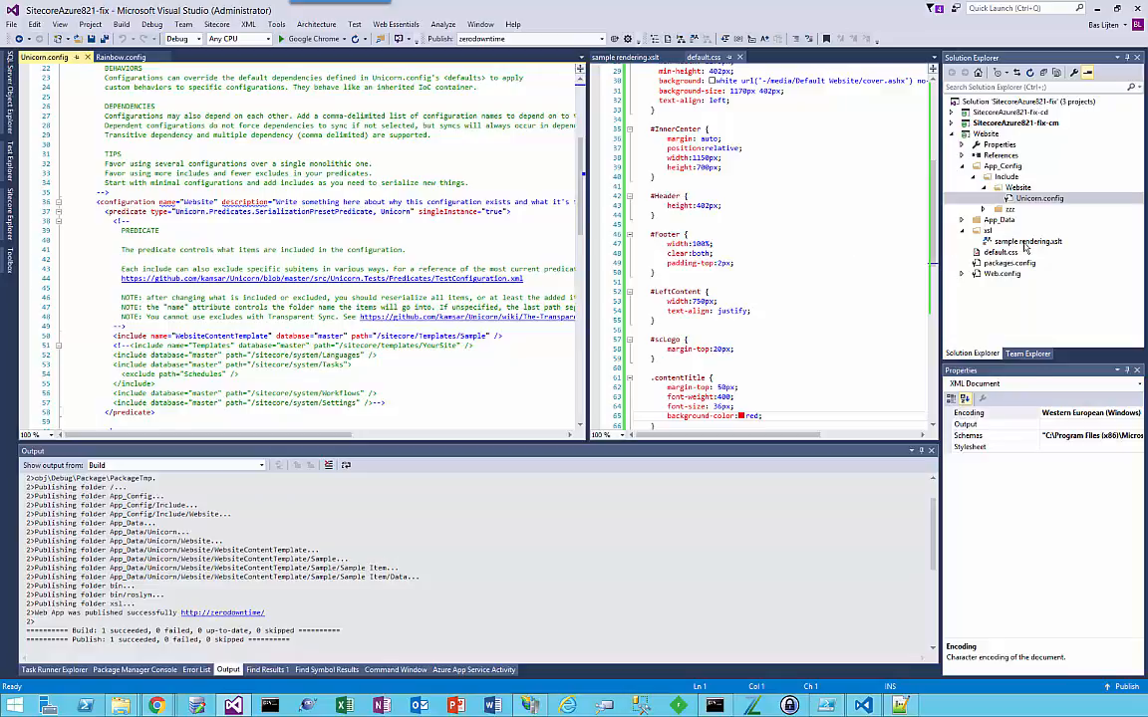
# Step: Review the note field markup in sample rendering.xslt and the .contentTitle background colour rule in default.css
pyautogui.doubleClick(1025, 242)
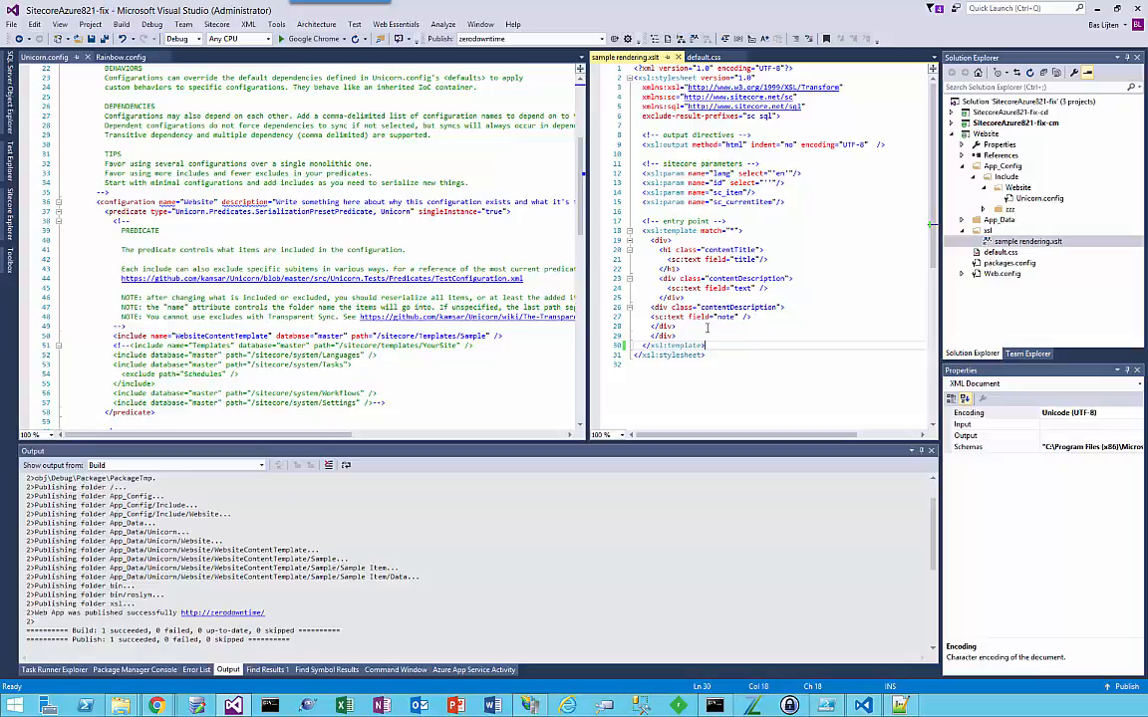
pyautogui.moveTo(706, 328); pyautogui.dragTo(655, 318)
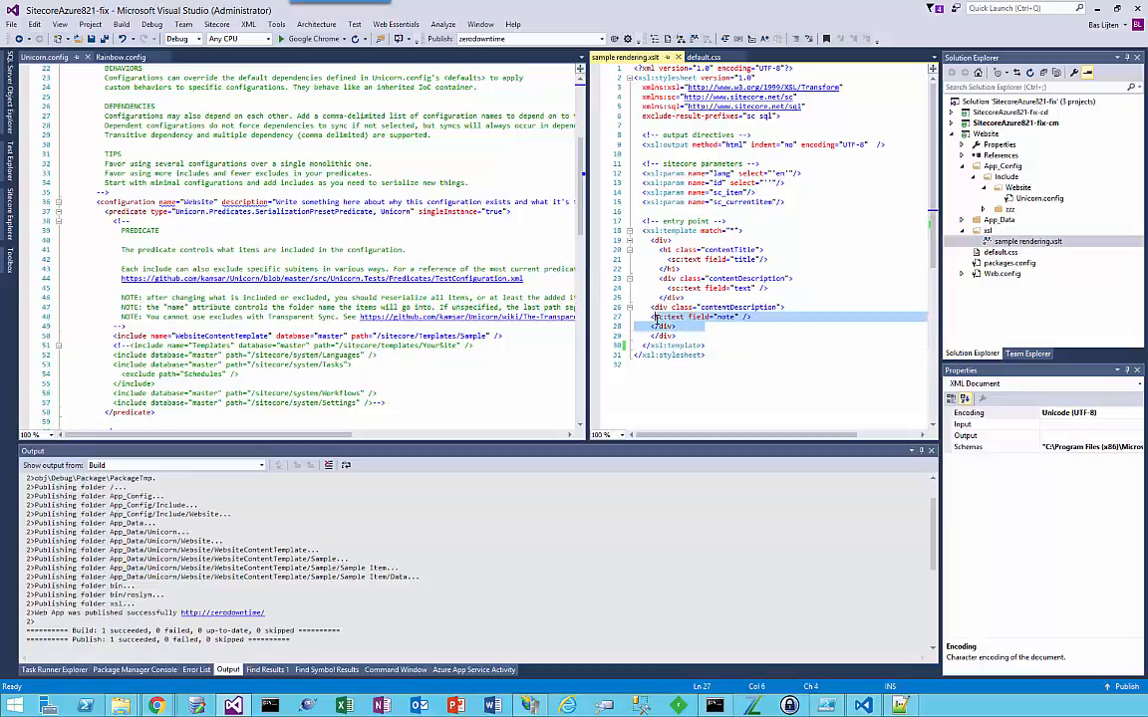
pyautogui.click(992, 255)
pyautogui.doubleClick(994, 254)
pyautogui.scroll(-3, 764, 269)
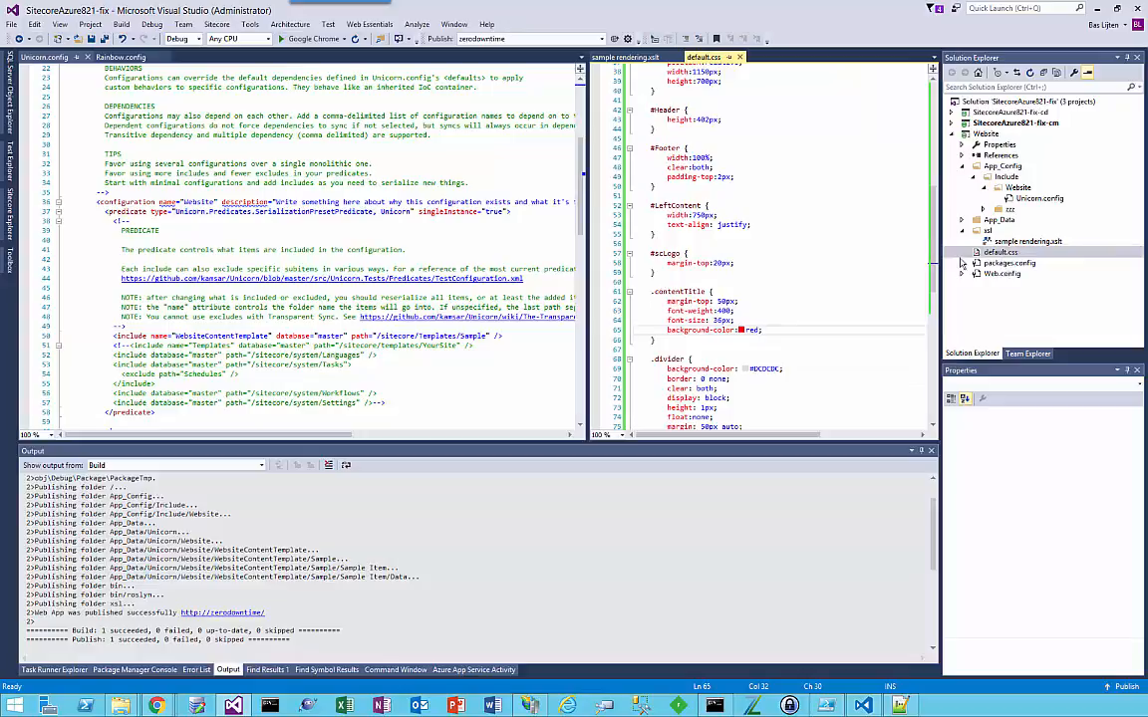
pyautogui.moveTo(671, 330)
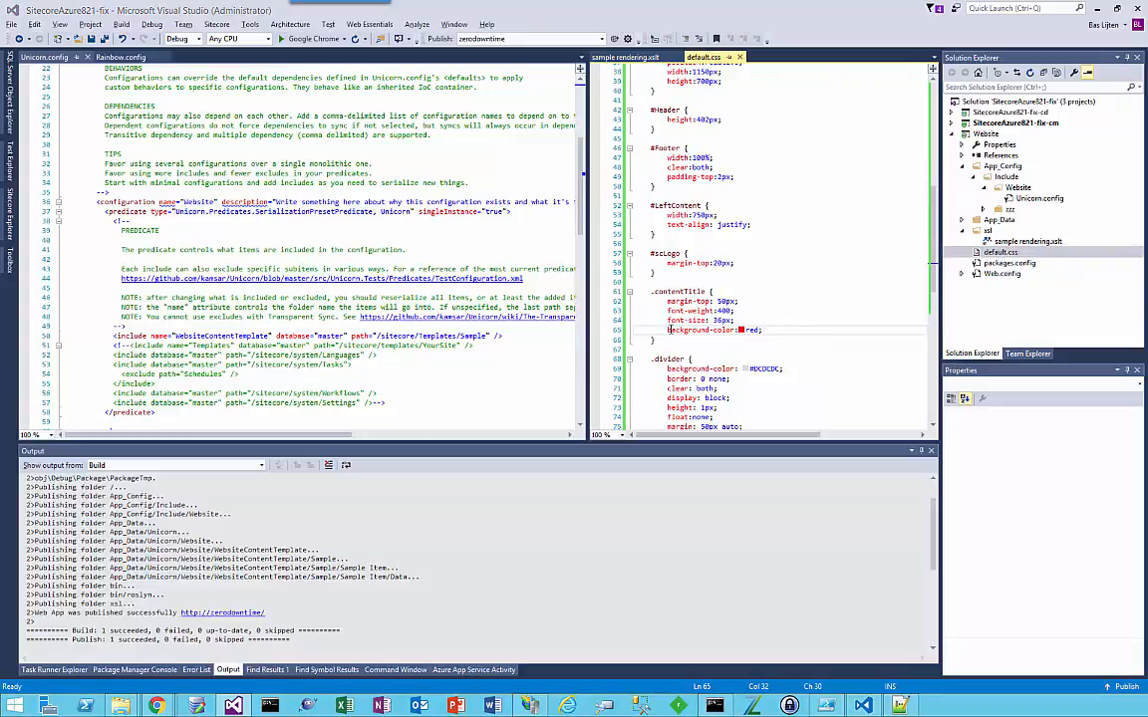
# Step: Switch to Chrome and check the heading's styling on the zerodowntime home page
pyautogui.hotkey('alt', 'Tab')
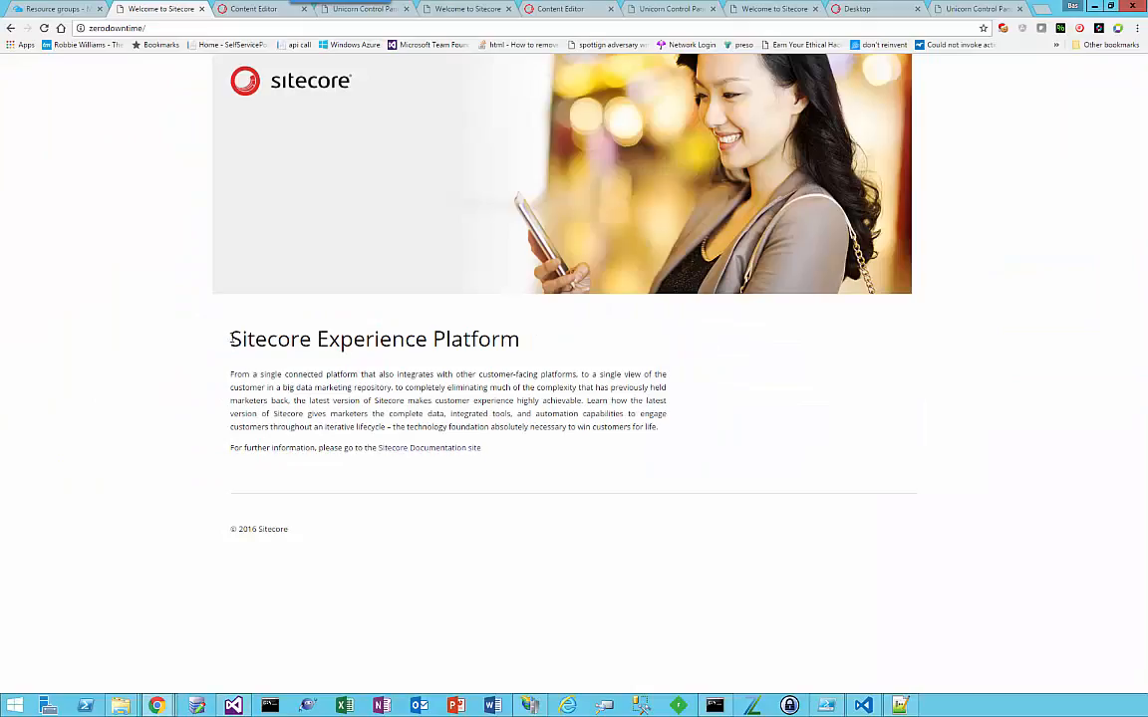
pyautogui.moveTo(230, 340); pyautogui.dragTo(533, 341)
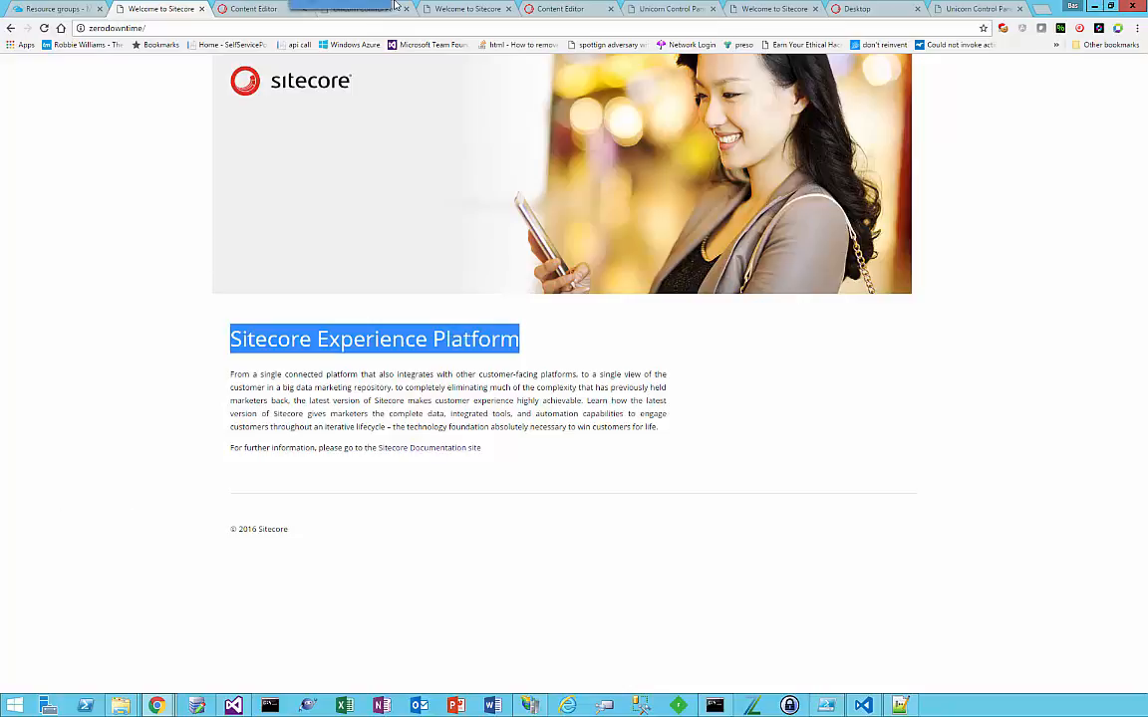
pyautogui.click(455, 413)
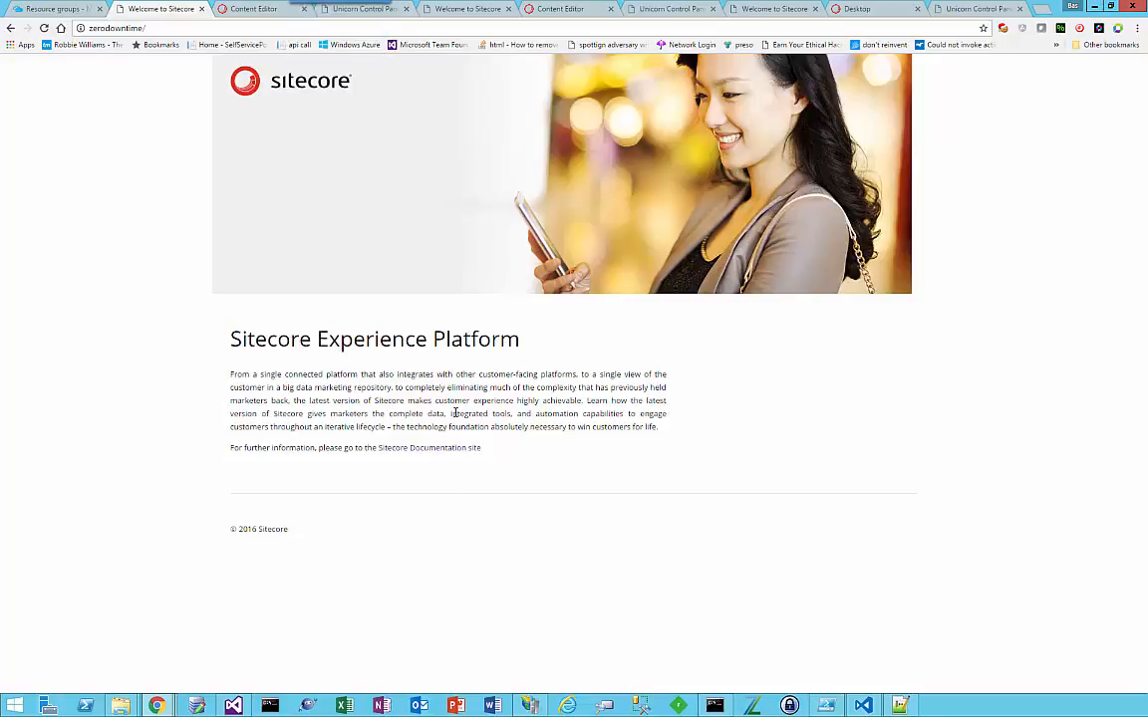
# Step: In the reloaded Sitecore Content Editor, add a single-line text field named "note" to the Sample Item template and save it
pyautogui.moveTo(307, 6)
pyautogui.click(241, 8)
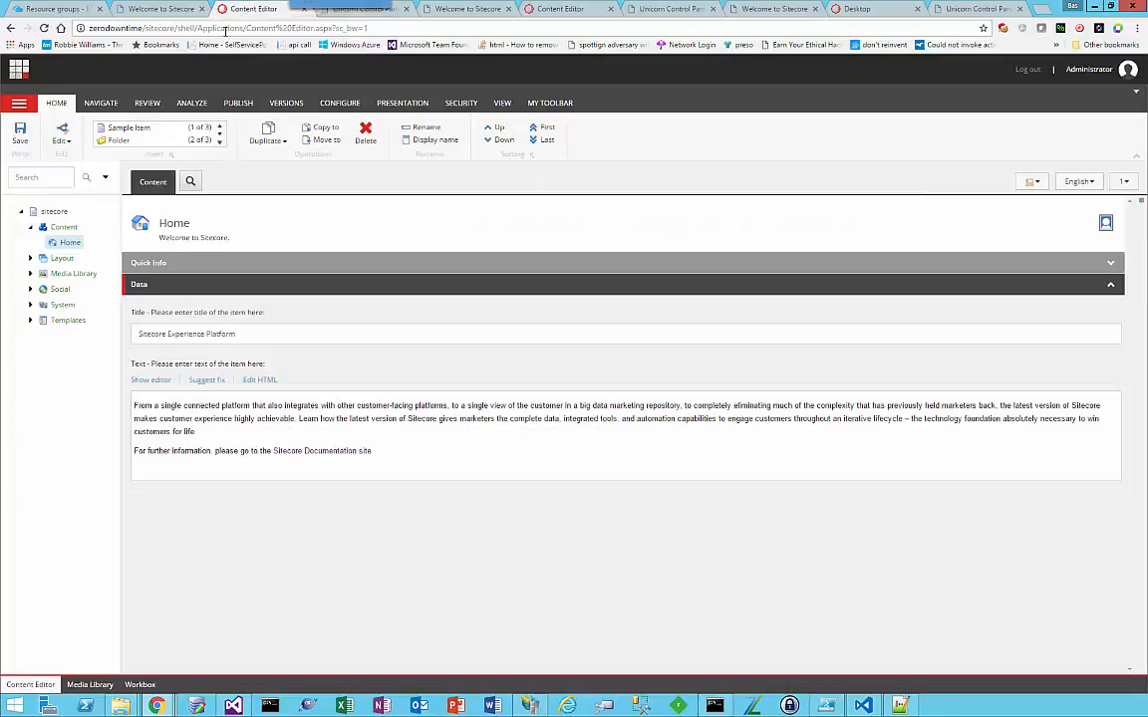
pyautogui.click(225, 31)
pyautogui.press('Return')
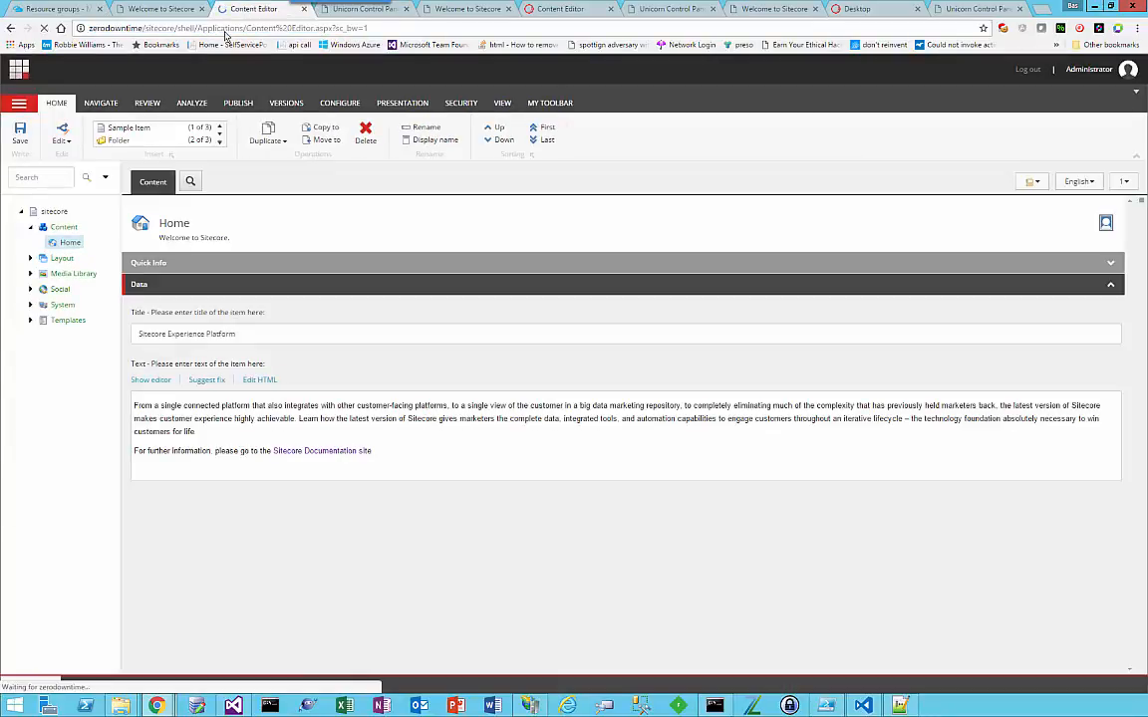
pyautogui.click(30, 320)
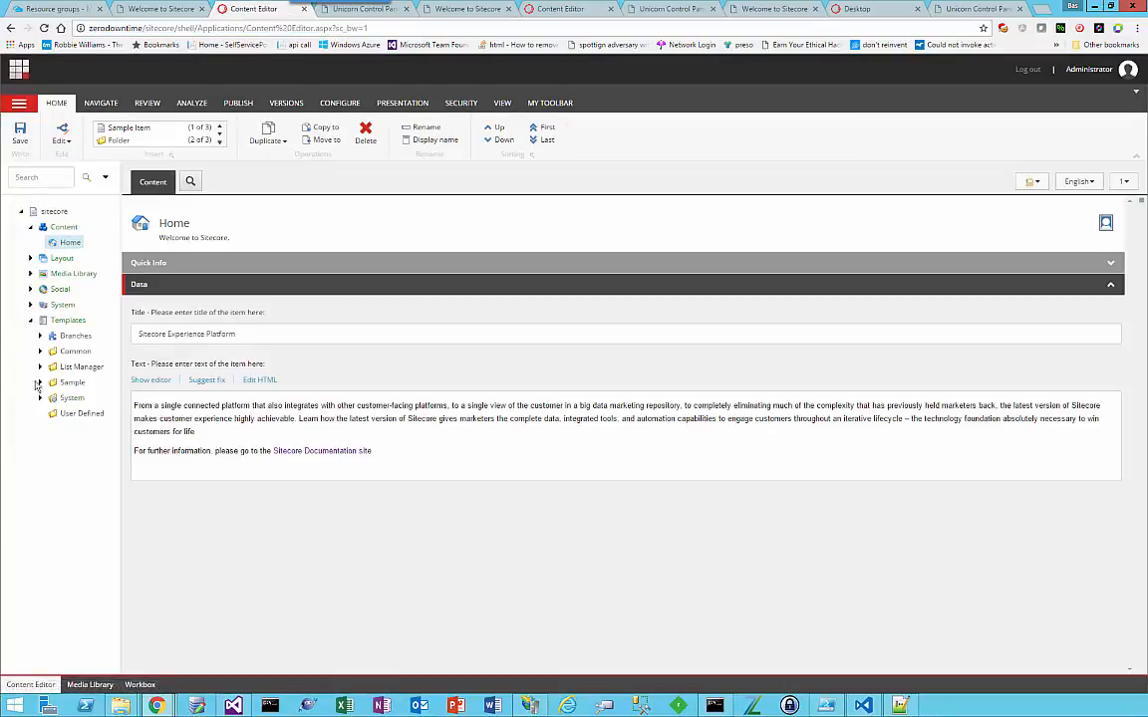
pyautogui.click(39, 382)
pyautogui.click(99, 398)
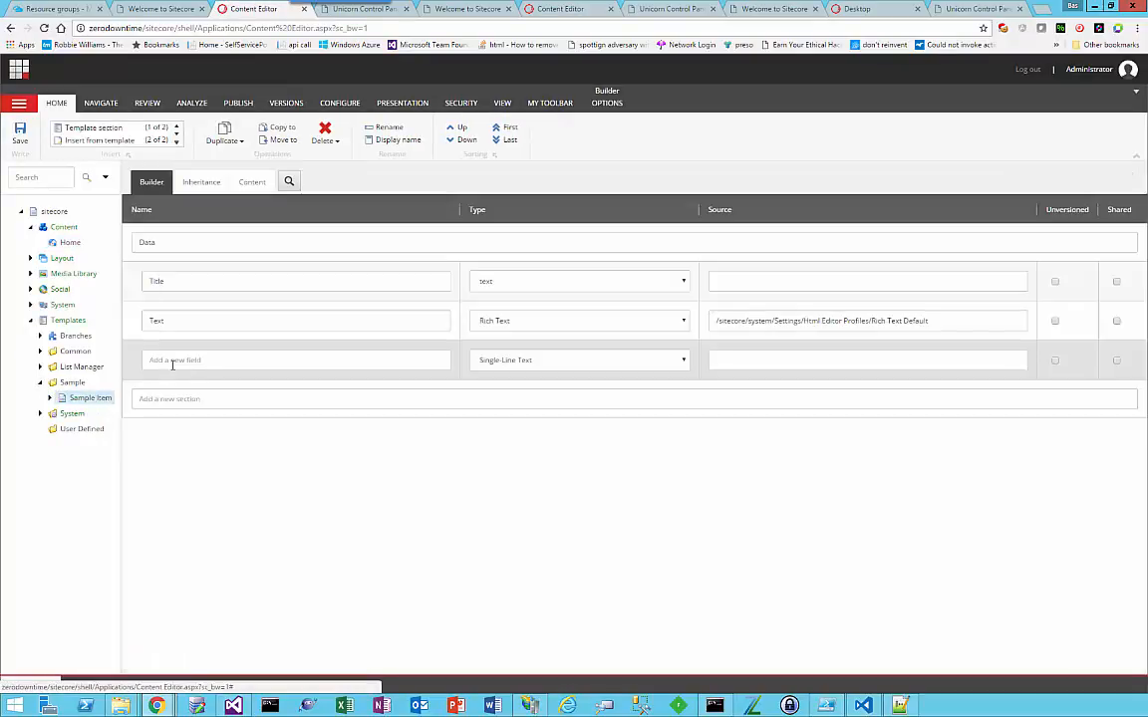
pyautogui.click(175, 362)
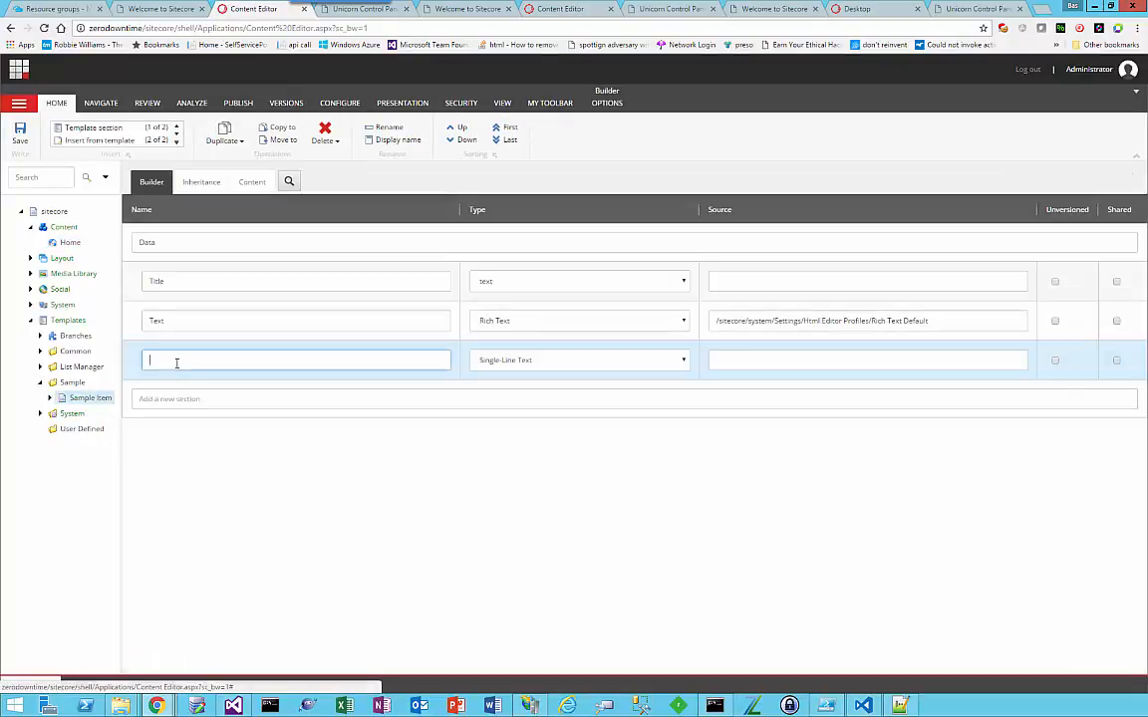
pyautogui.write('note')
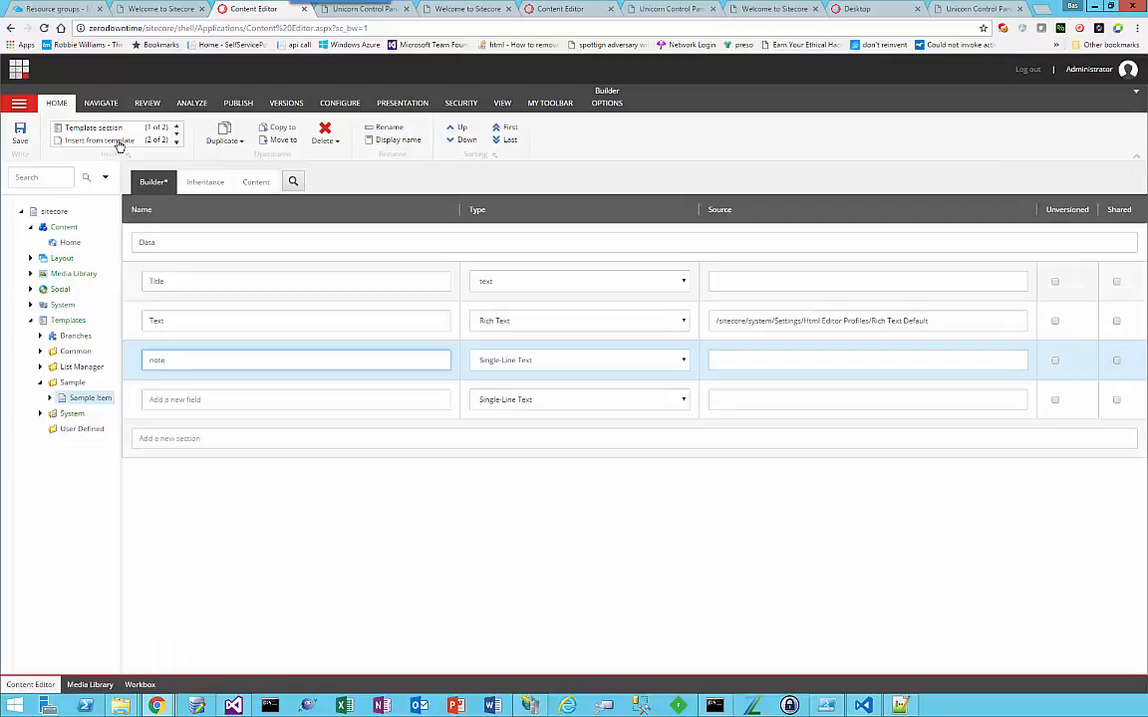
pyautogui.click(20, 132)
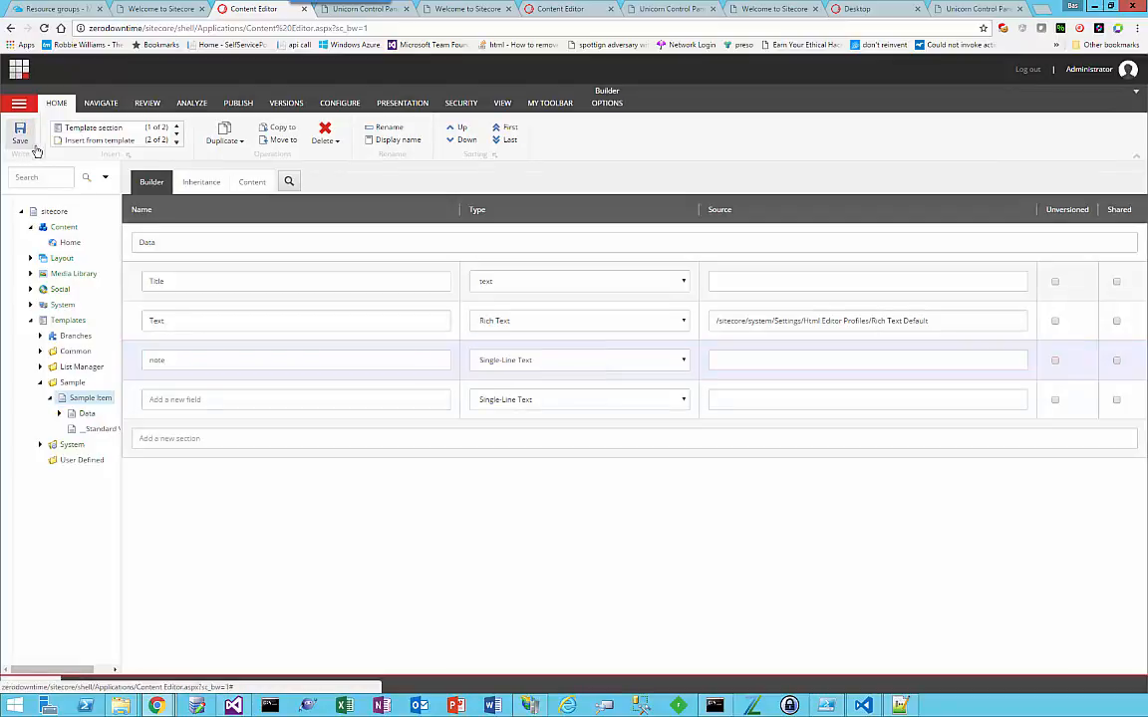
# Step: Publish the Sample Item template with its subitems and related items using Smart publish
pyautogui.click(238, 103)
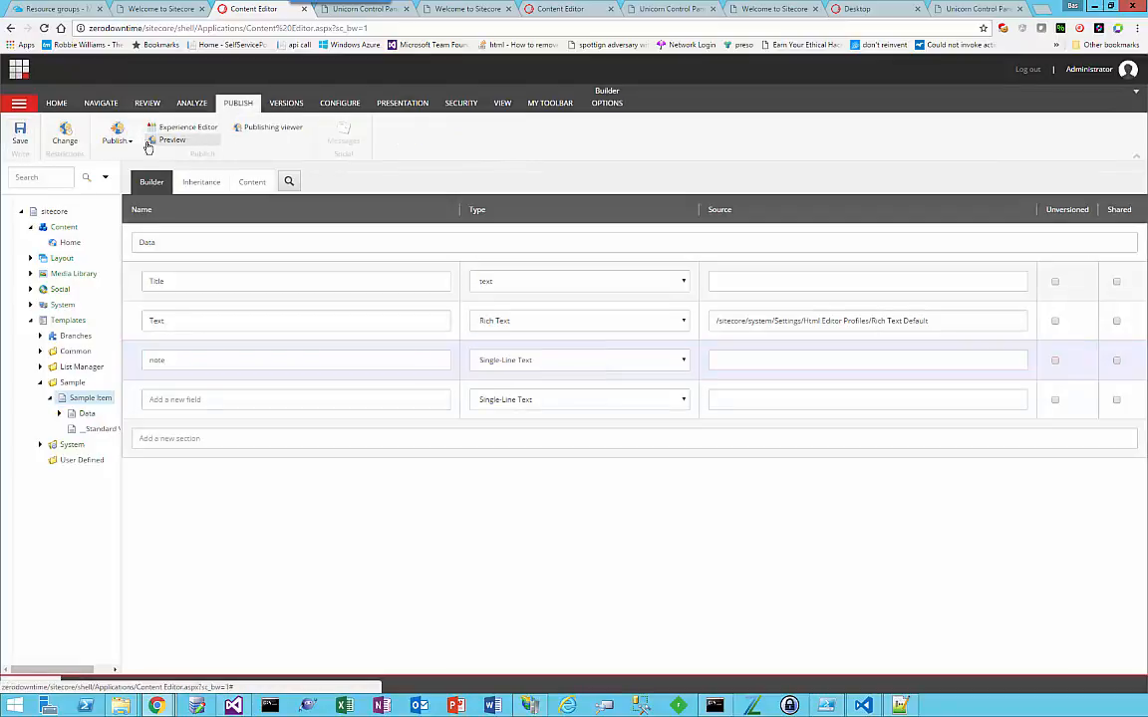
pyautogui.click(115, 134)
pyautogui.click(122, 168)
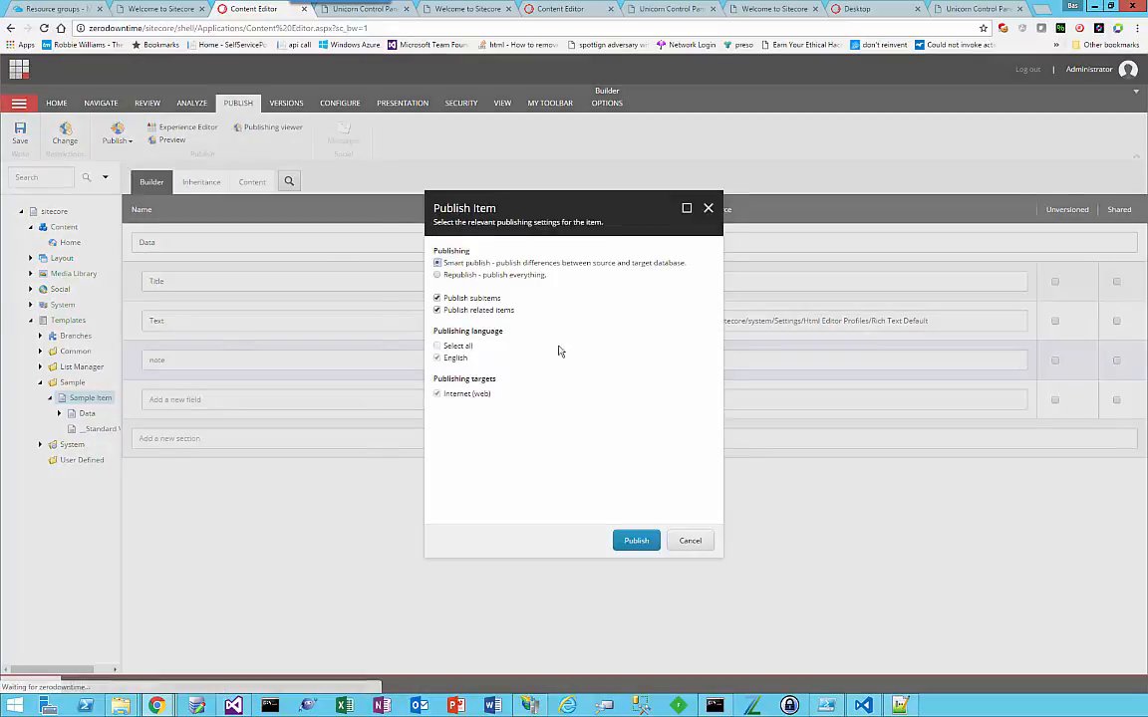
pyautogui.click(638, 542)
pyautogui.click(636, 428)
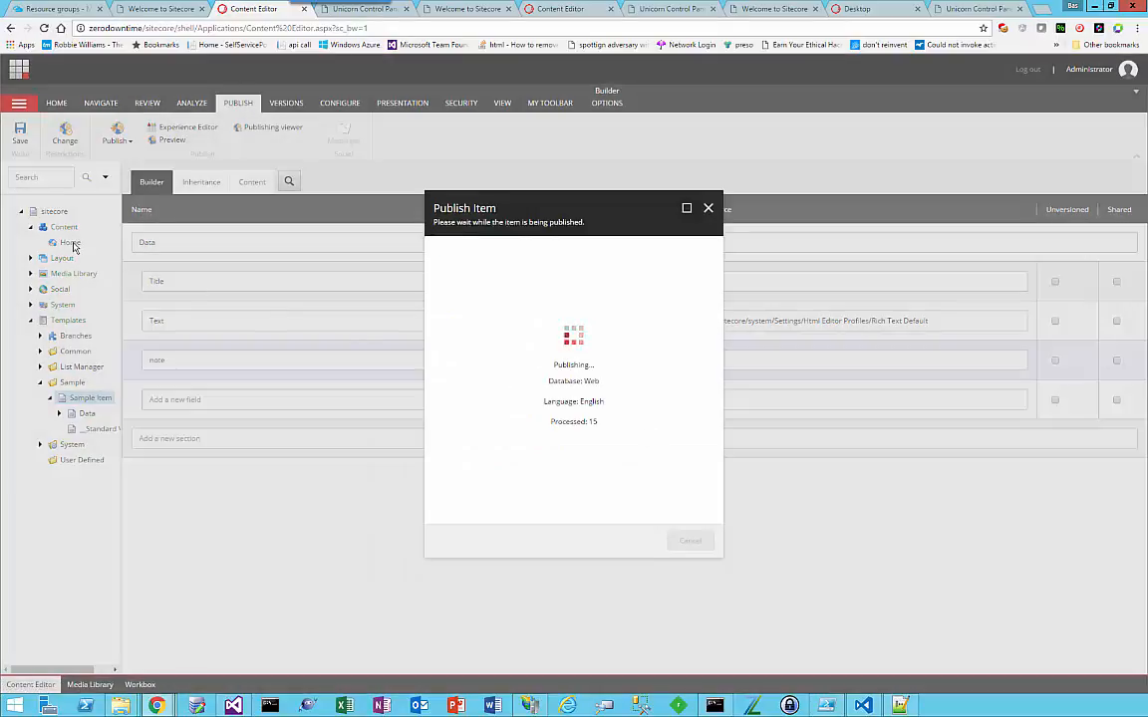
pyautogui.click(690, 542)
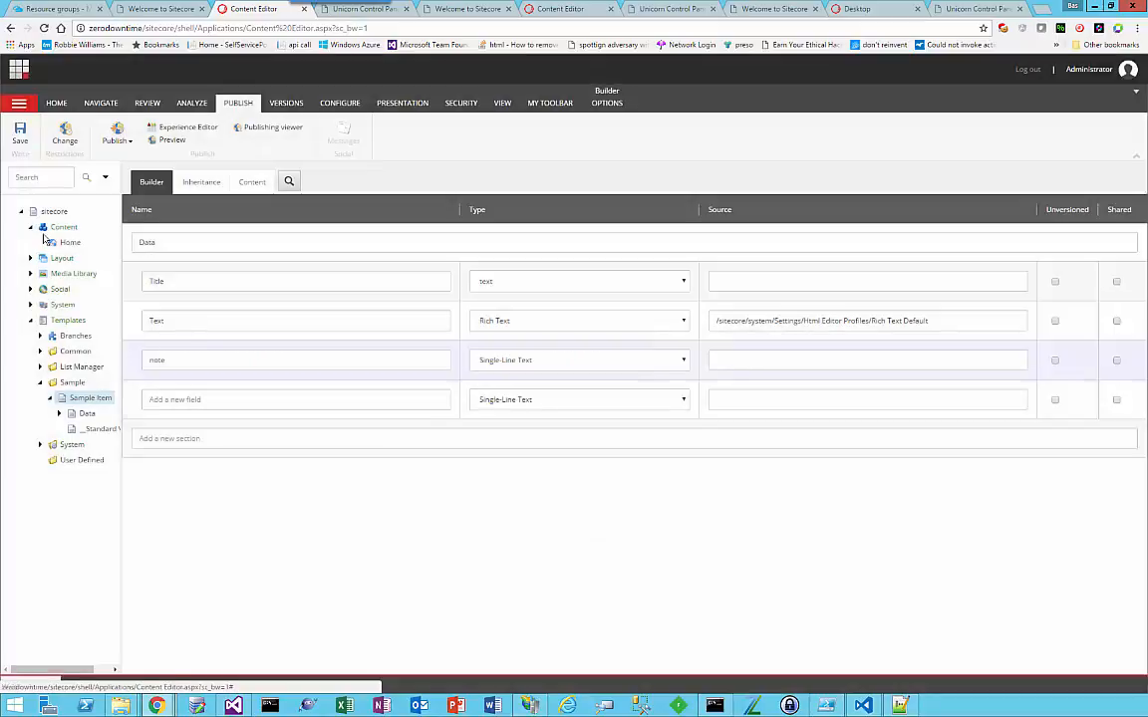
# Step: Set the Home item's note field to "Local content -> this will not be deployed to Azure" and save the item
pyautogui.click(70, 242)
pyautogui.click(194, 525)
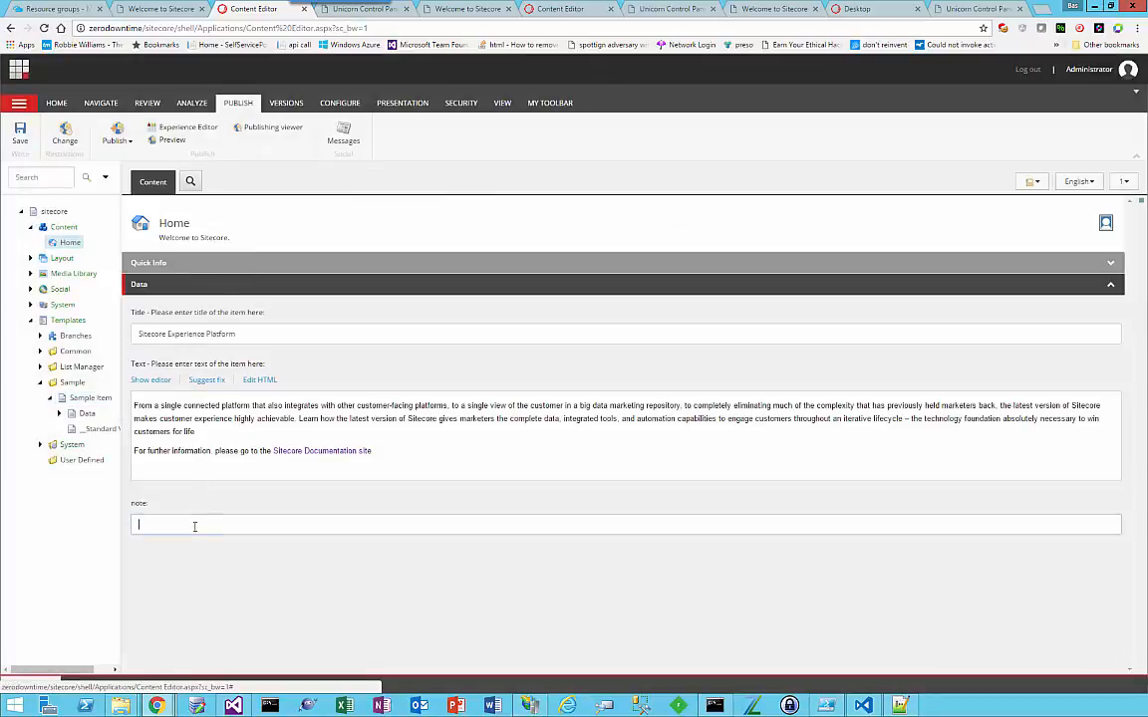
pyautogui.write('Local con')
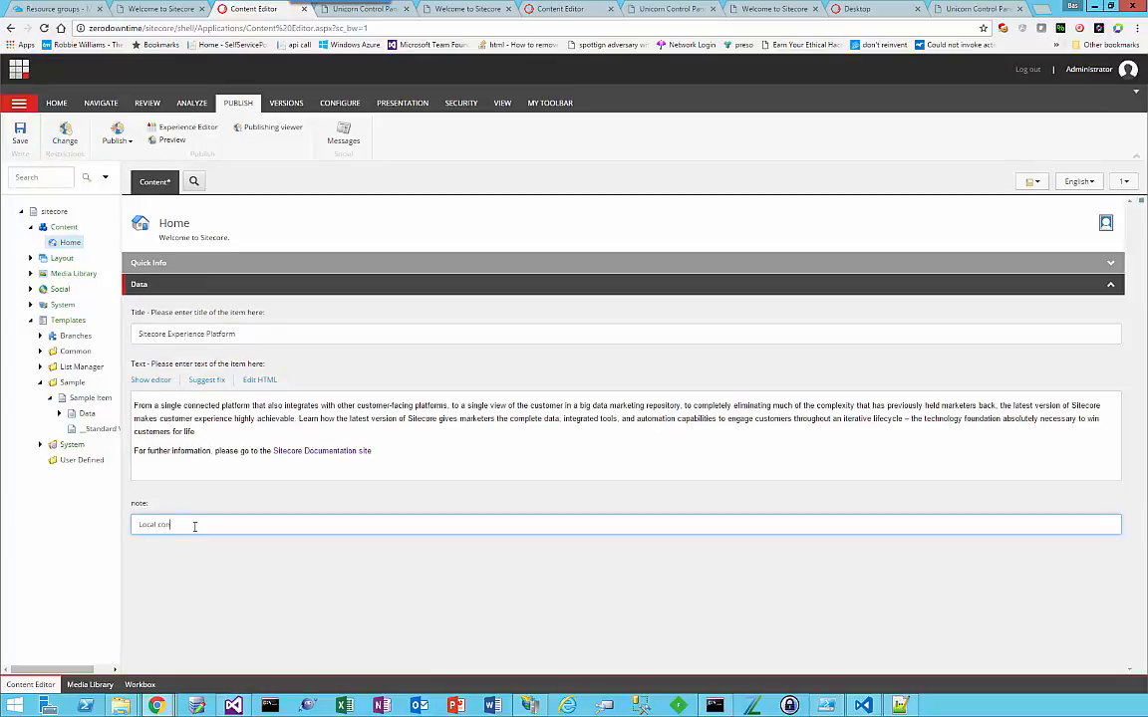
pyautogui.write('tent -> This will not be deployed to Sitec')
pyautogui.hotkey('ctrl', 'shift', 'Left')
pyautogui.write('Azure')
pyautogui.click(20, 131)
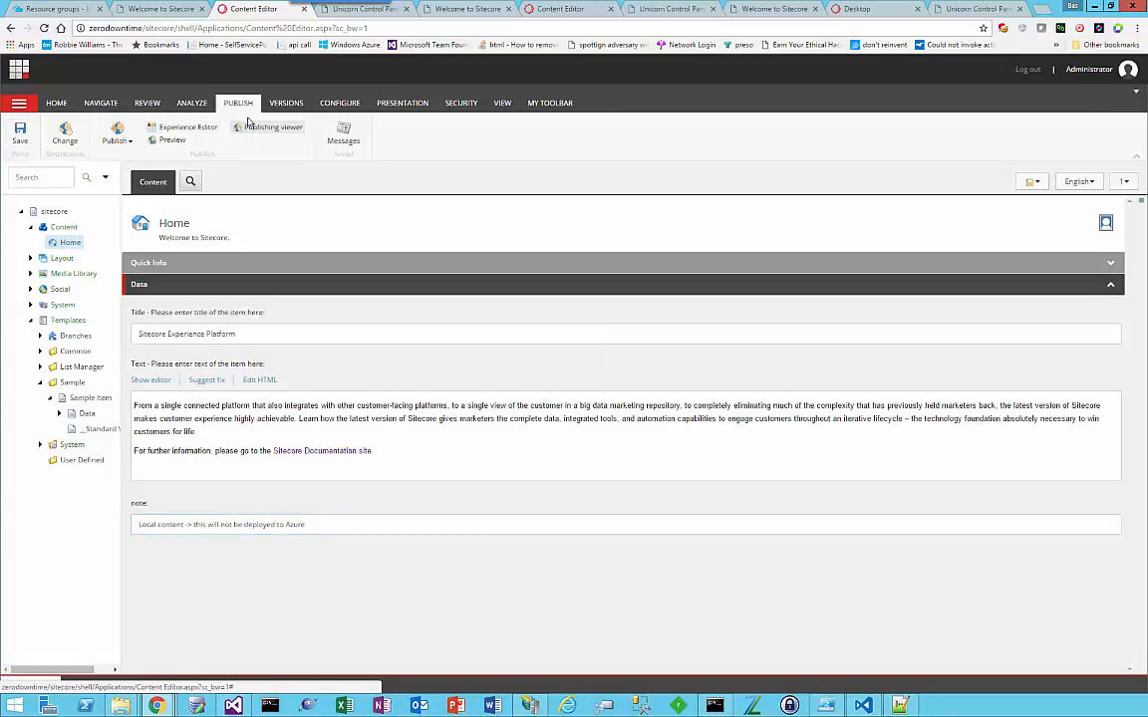
# Step: Publish the Home item with its subitems and related items using Smart publish, and close the publishing report
pyautogui.click(129, 140)
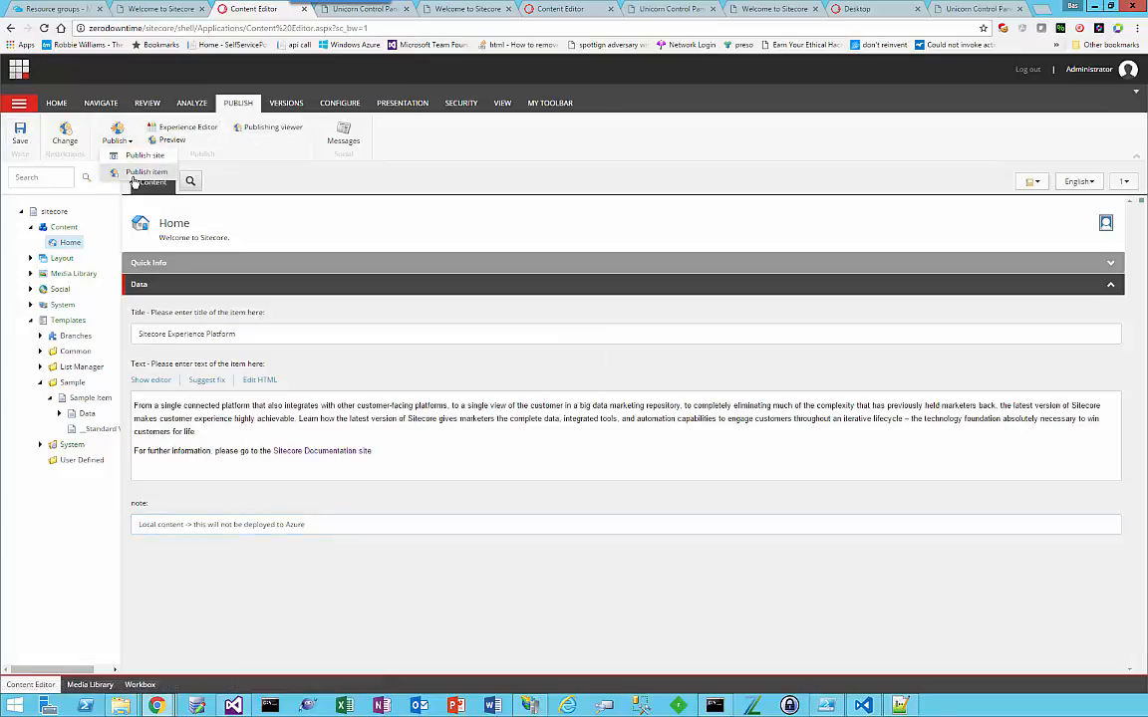
pyautogui.click(120, 158)
pyautogui.click(636, 540)
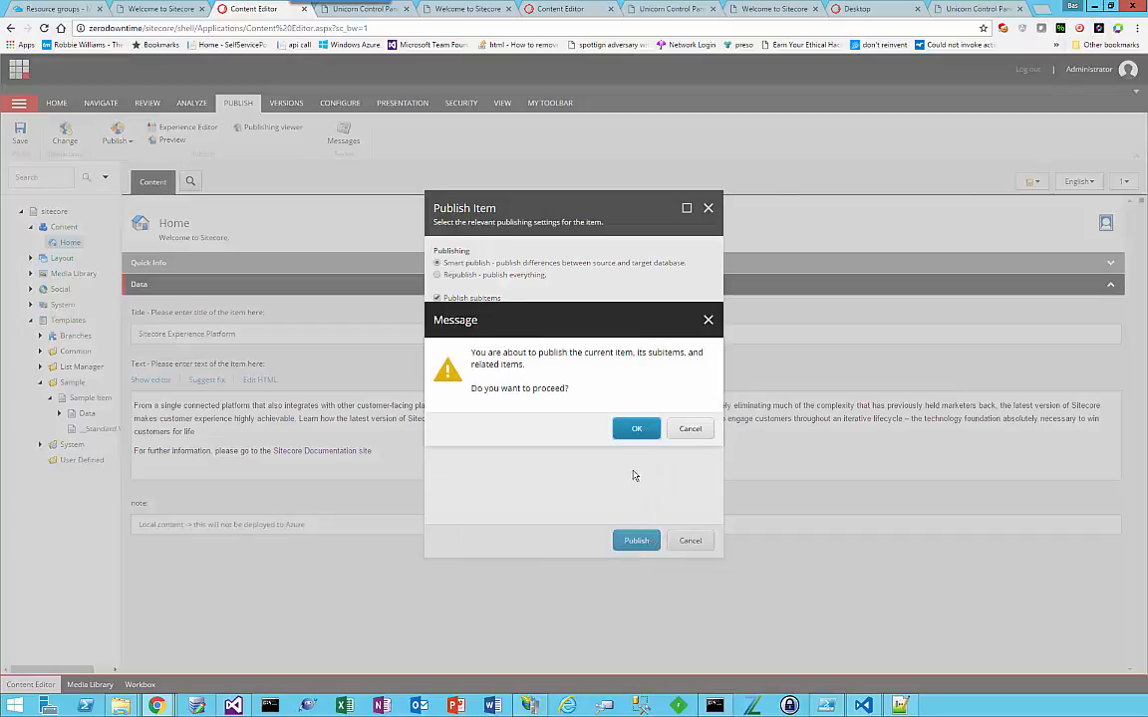
pyautogui.click(637, 430)
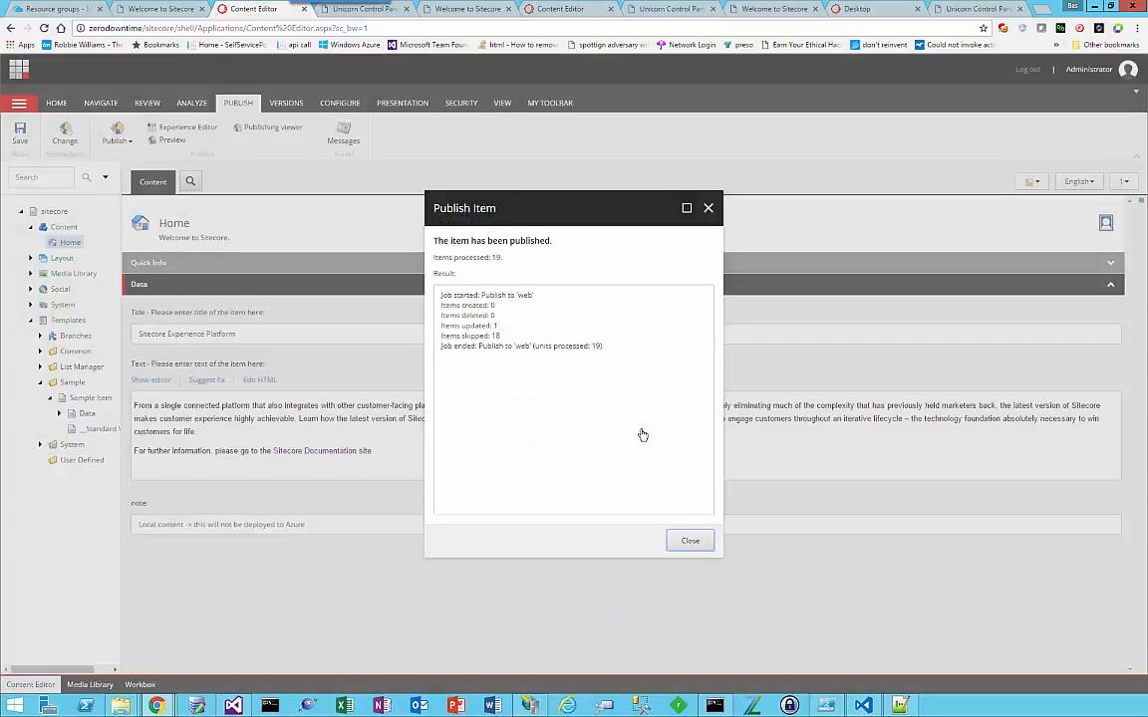
pyautogui.click(683, 540)
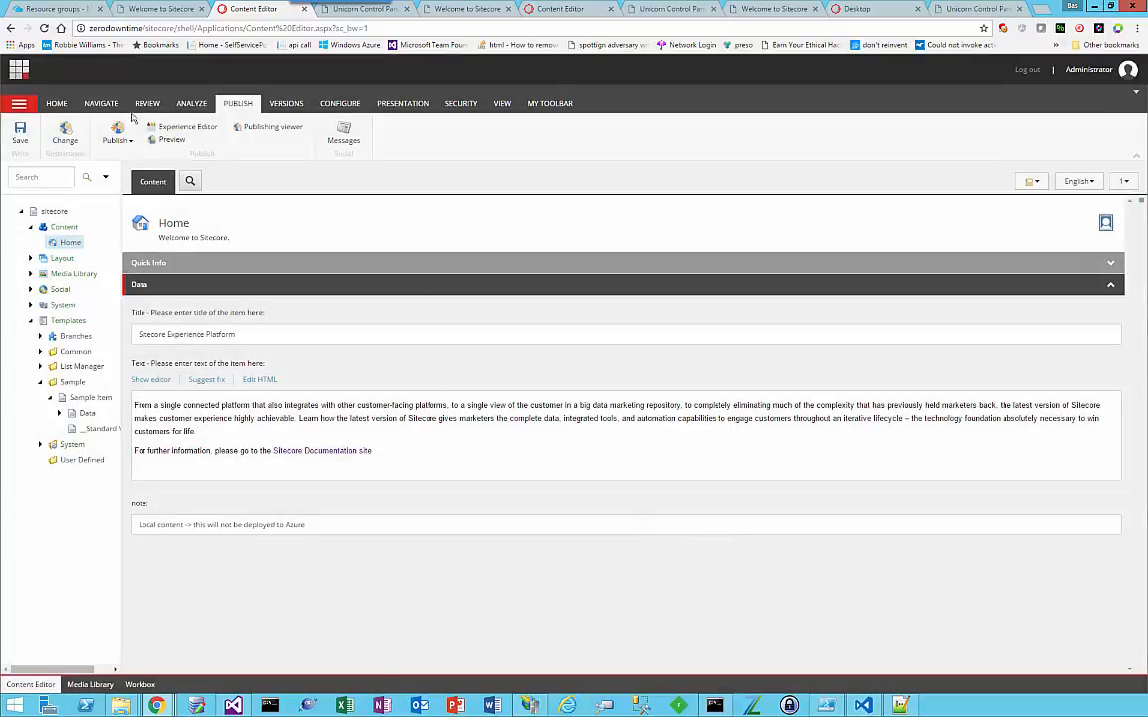
# Step: Switch to Visual Studio and publish the Website project with the zerodowntime publish profile
pyautogui.click(194, 130)
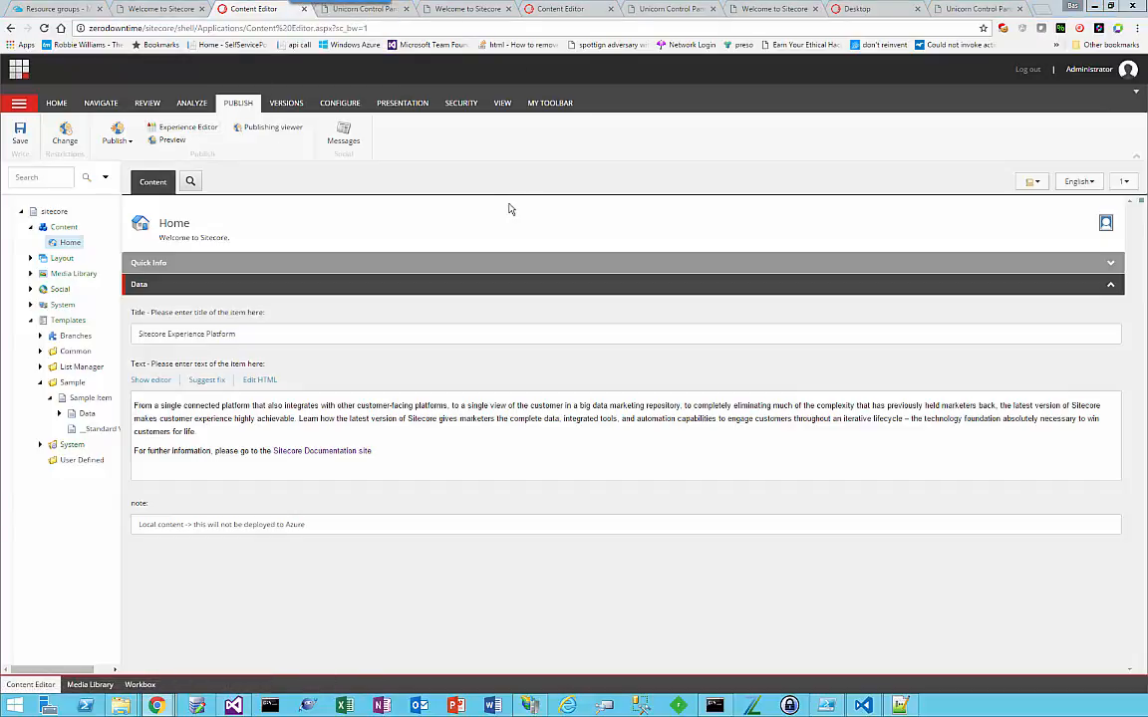
pyautogui.hotkey('alt', 'Tab')
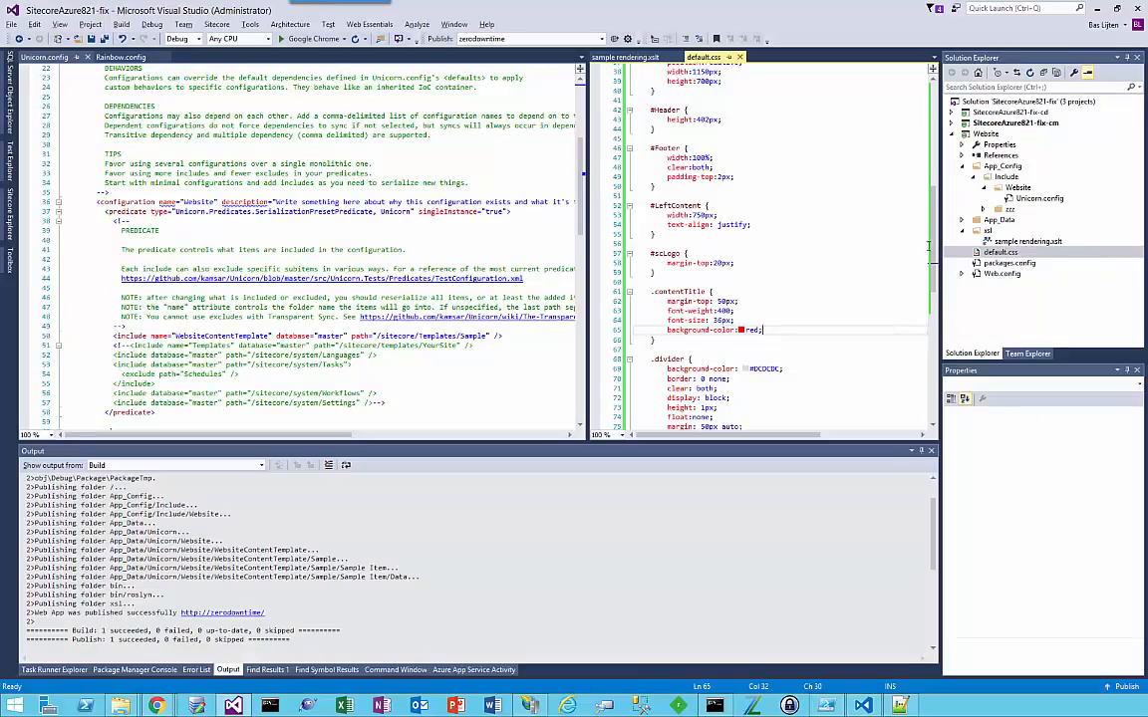
pyautogui.scroll(12, 928, 246)
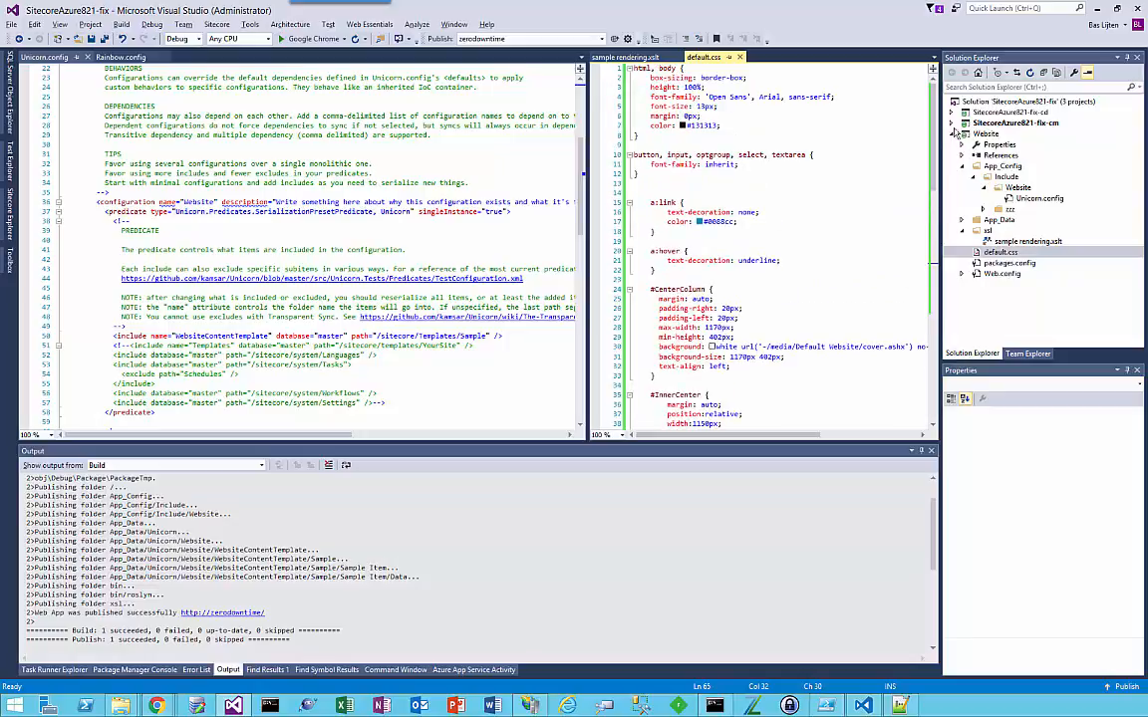
pyautogui.click(981, 133)
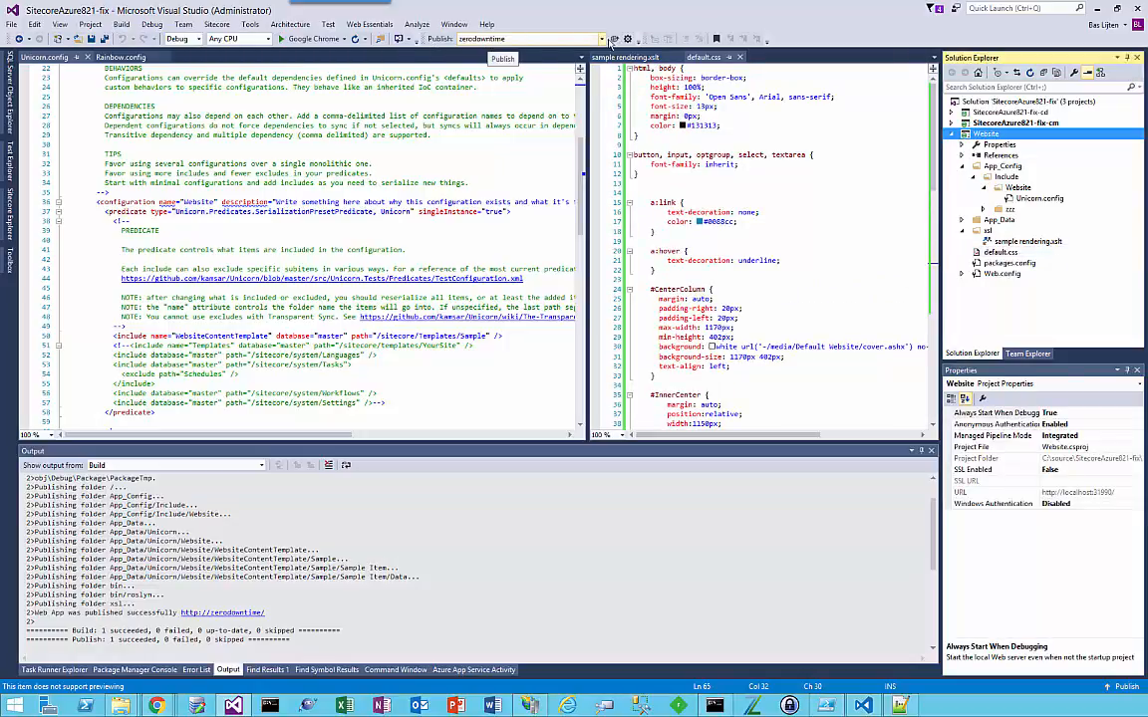
pyautogui.click(985, 209)
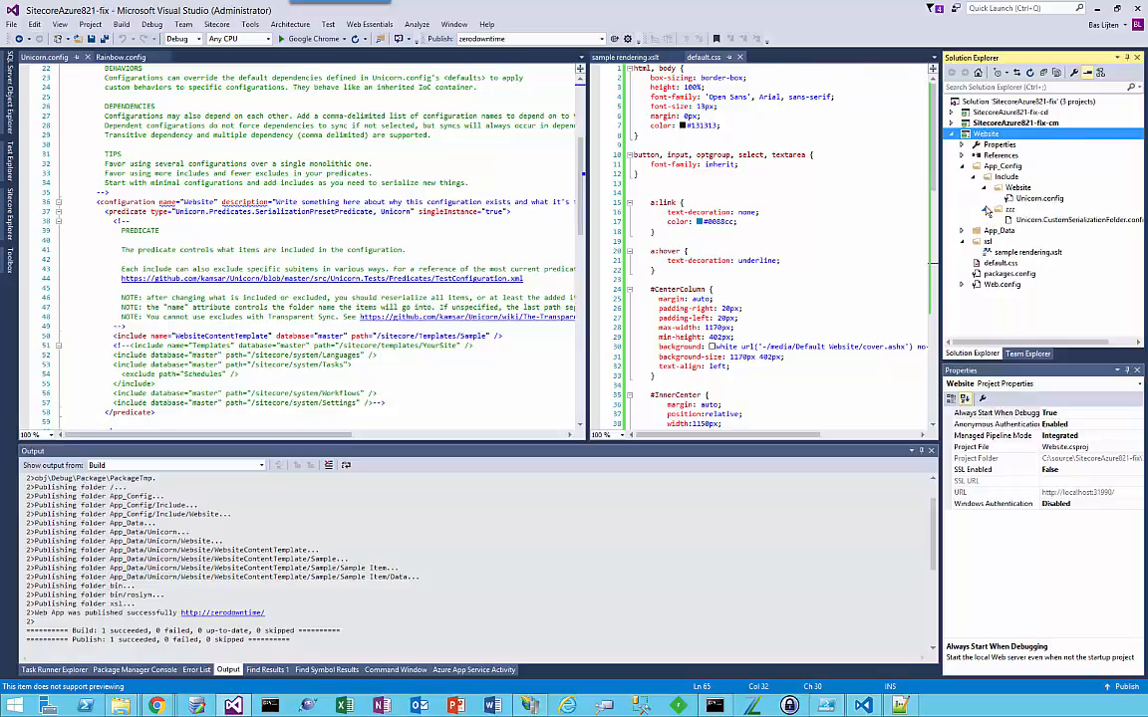
pyautogui.click(984, 209)
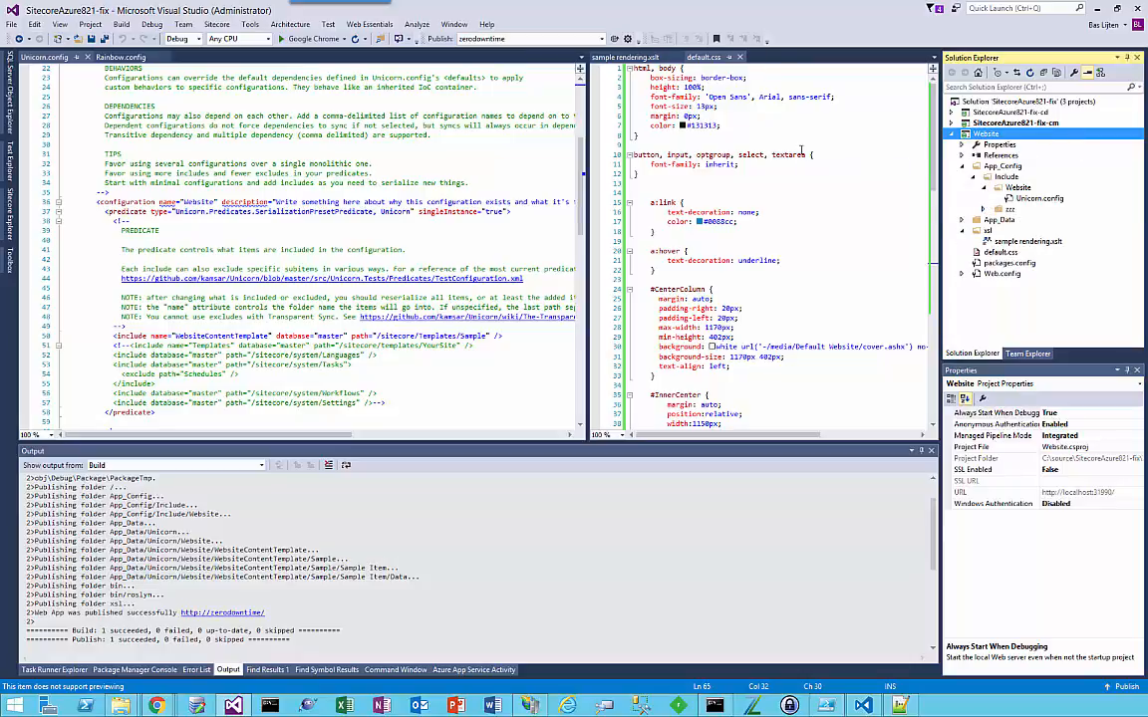
pyautogui.click(614, 39)
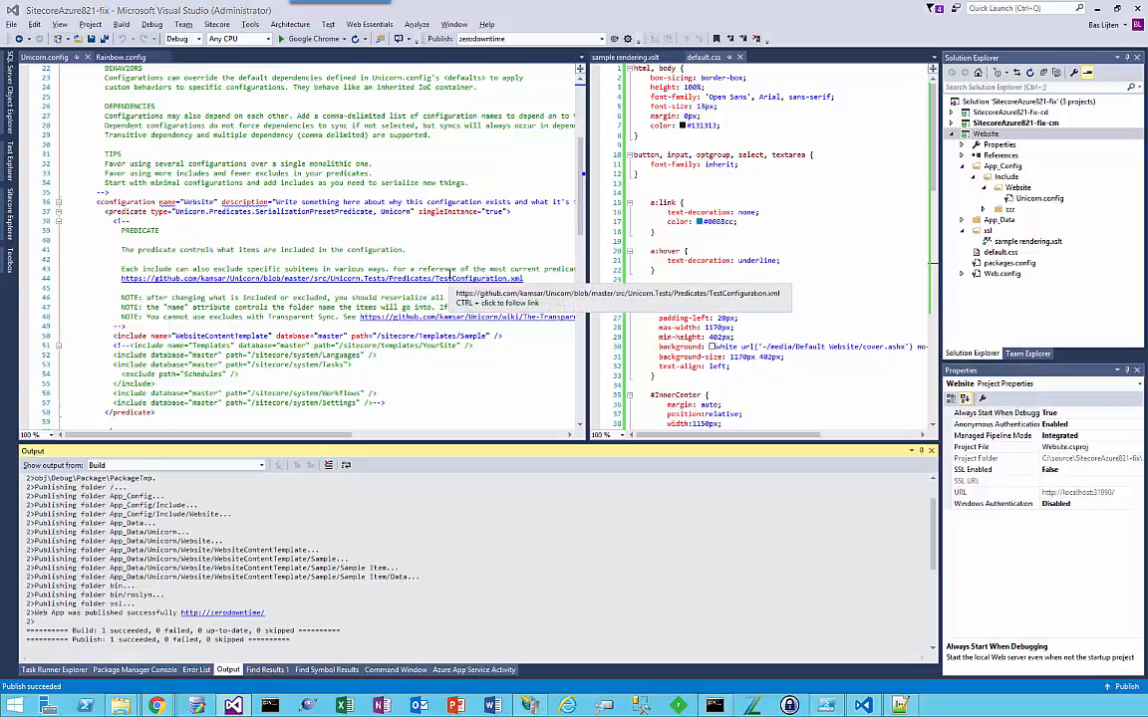
# Step: Reload the local zerodowntime home page in Chrome and check the title styling and the note text
pyautogui.hotkey('alt', 'Tab')
pyautogui.click(189, 12)
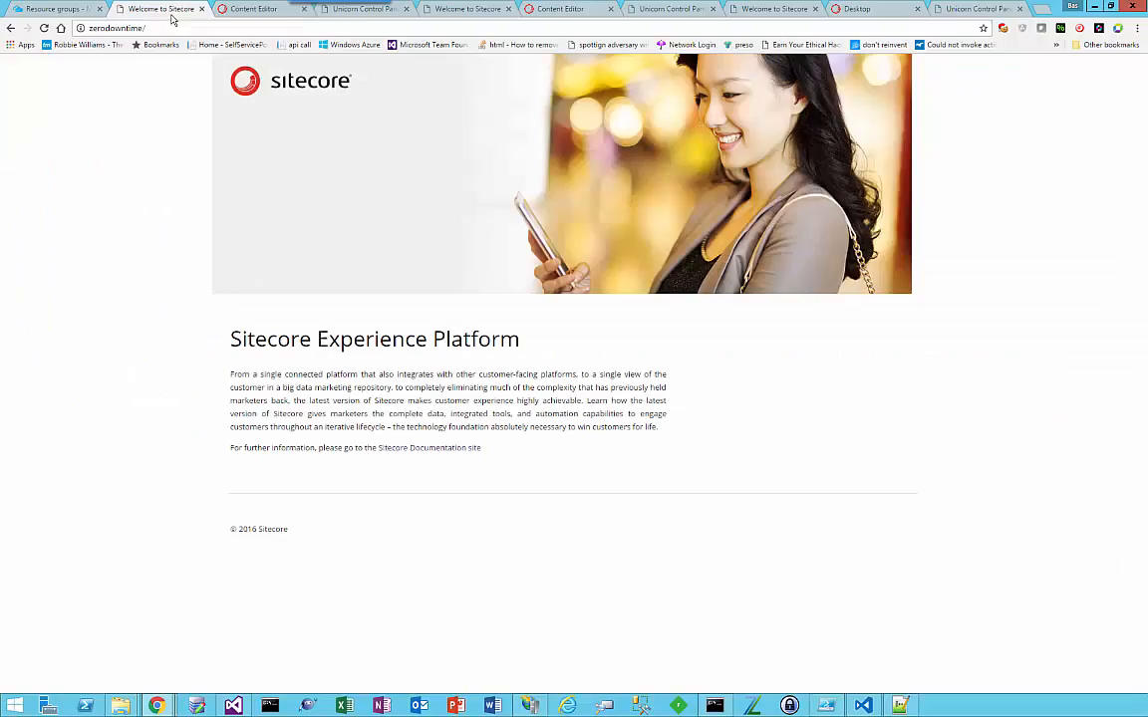
pyautogui.press('F5')
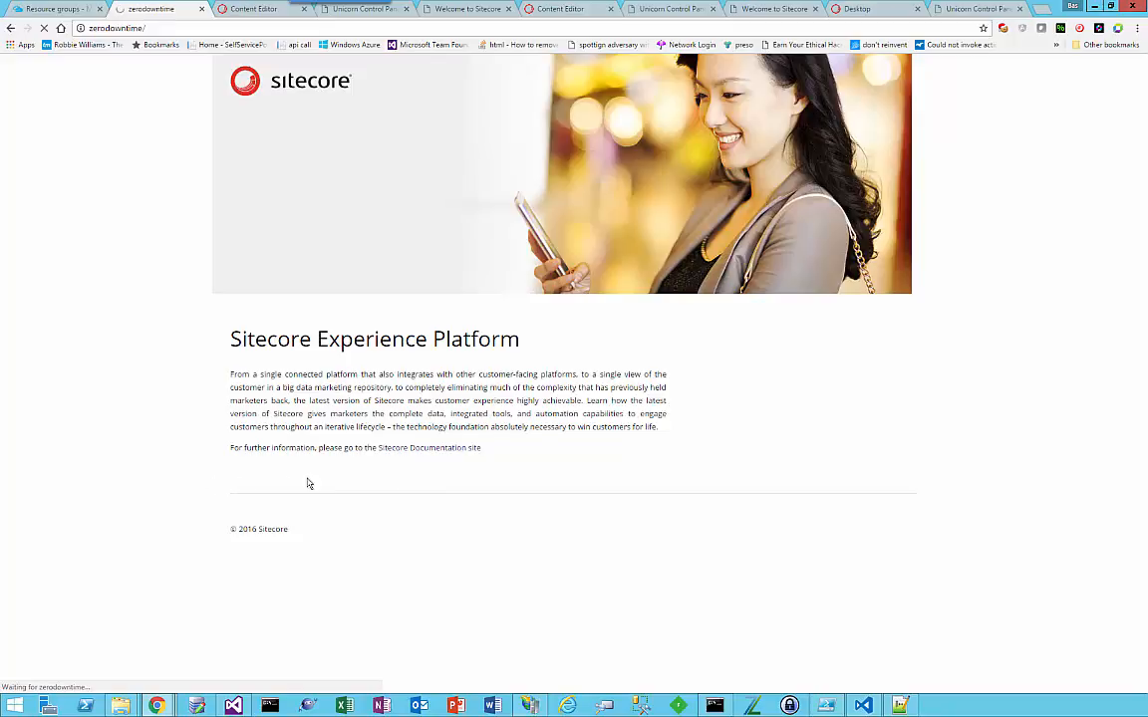
pyautogui.moveTo(227, 343); pyautogui.dragTo(477, 341)
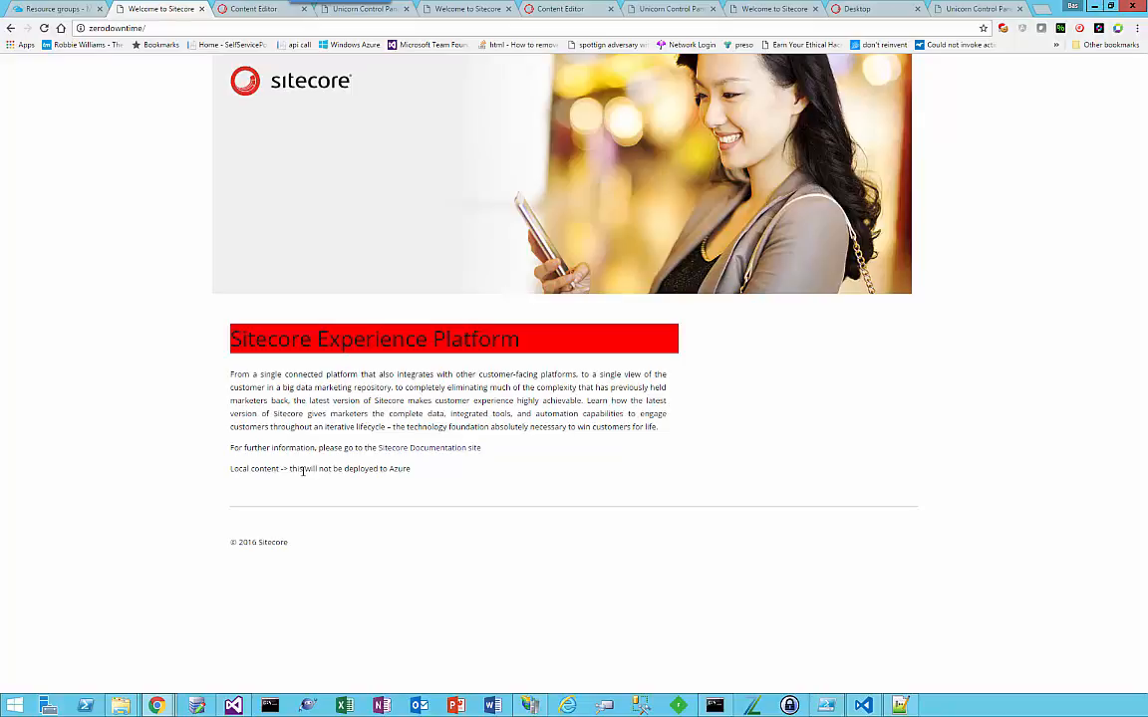
# Step: In the reloaded Unicorn control panel, reserialize and sync the Website configuration, returning to the control panel after each run
pyautogui.click(361, 9)
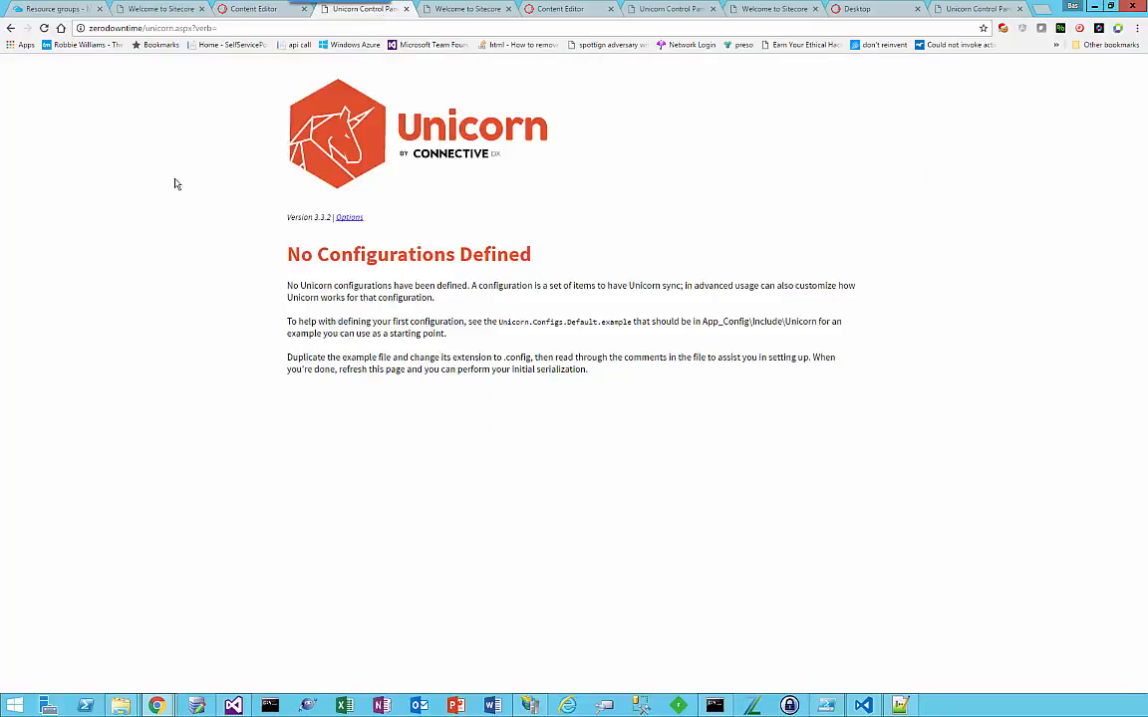
pyautogui.press('F5')
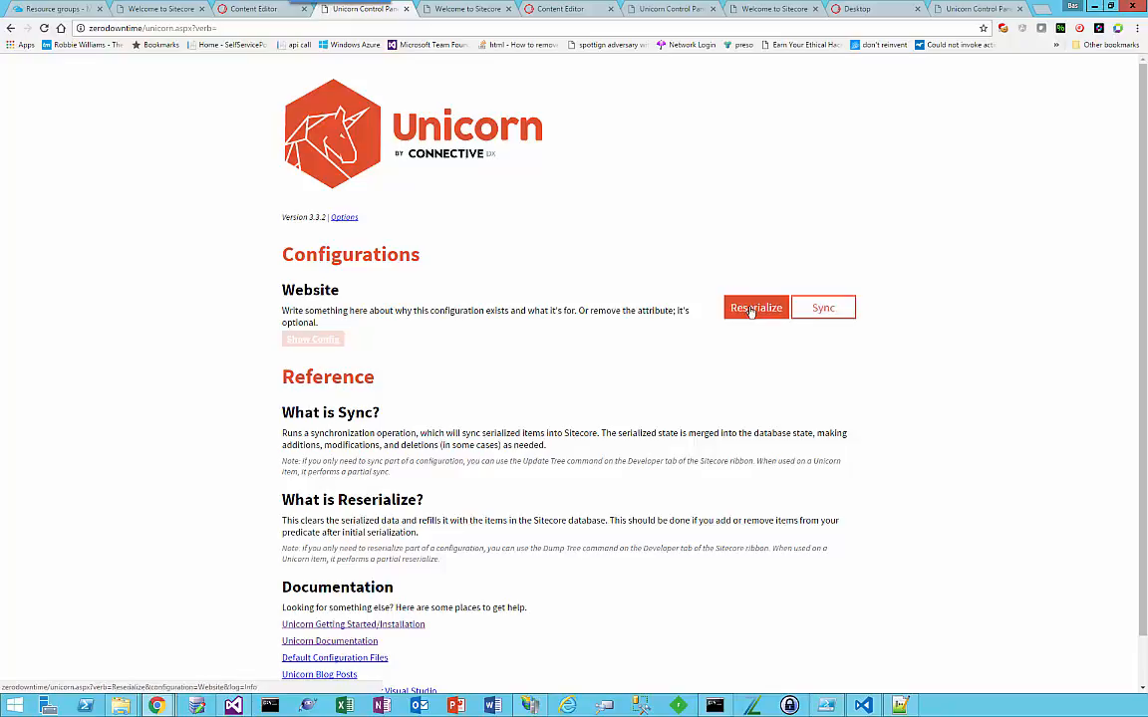
pyautogui.click(751, 311)
pyautogui.click(623, 105)
pyautogui.click(220, 488)
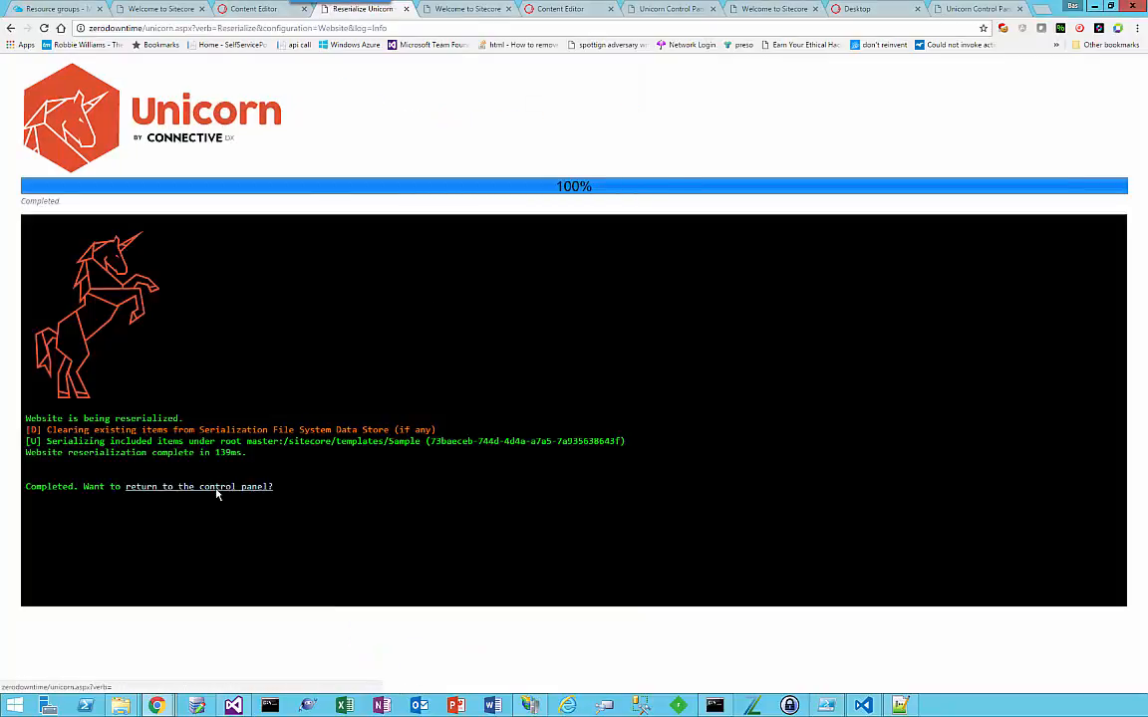
pyautogui.click(823, 308)
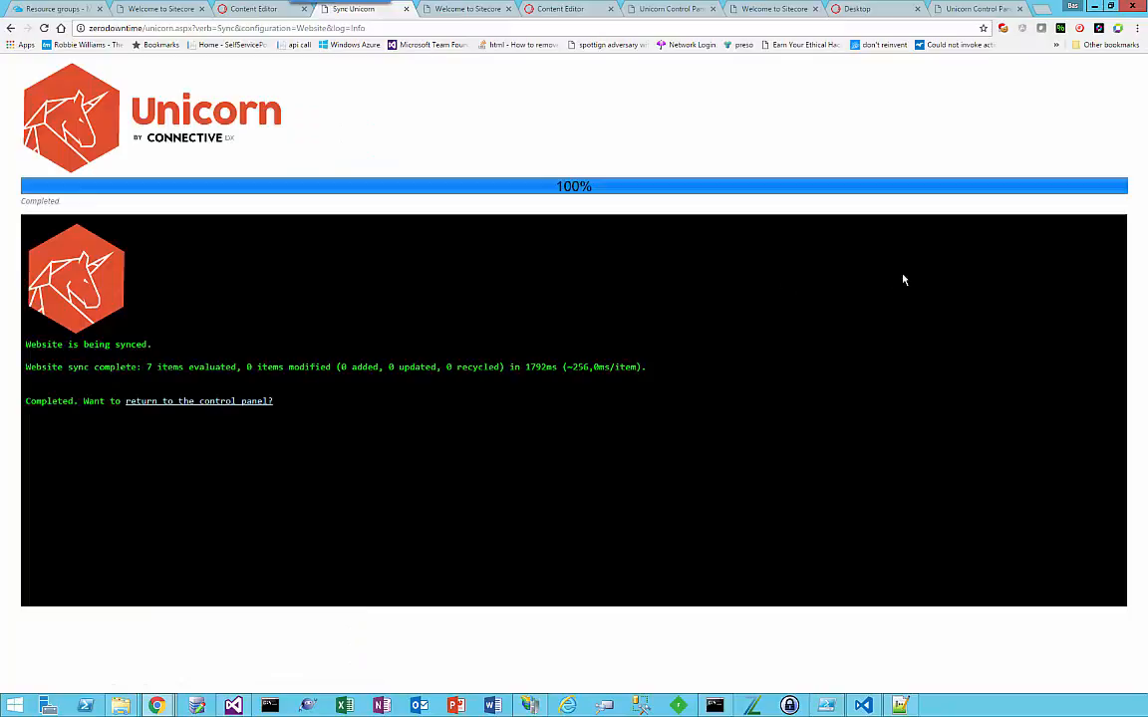
pyautogui.click(225, 404)
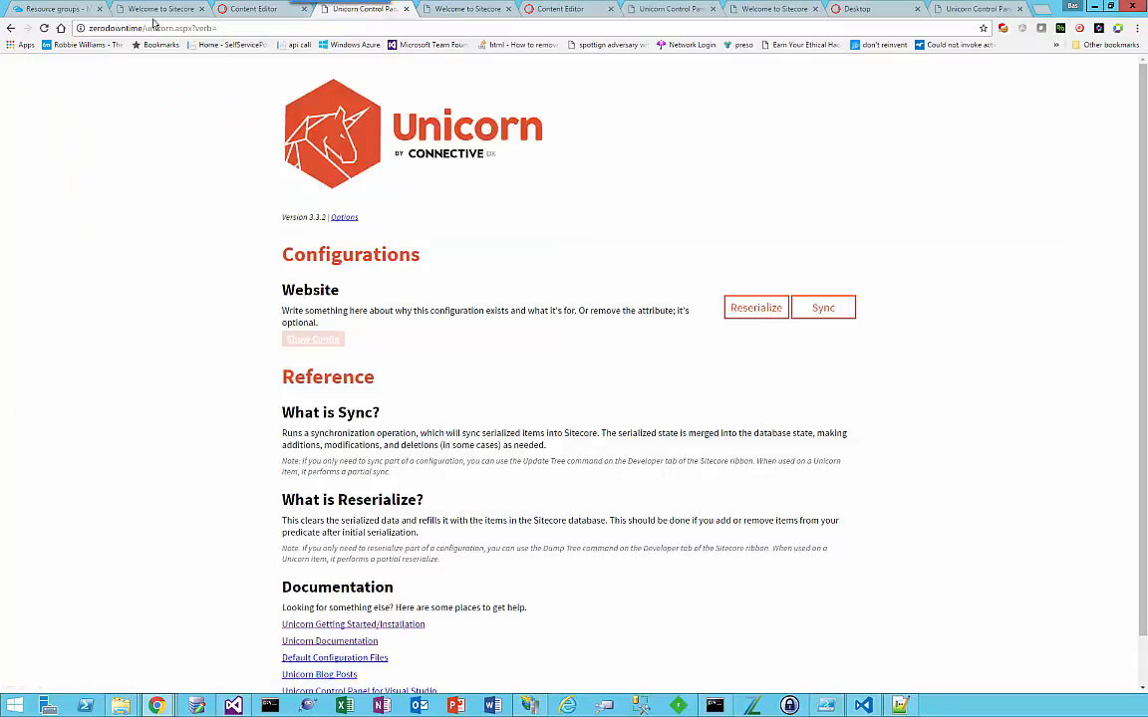
# Step: Review the local home page and, in Visual Studio, the serialized Sample.yml in the Website project's App_Data Unicorn folder, closing the file again
pyautogui.click(159, 10)
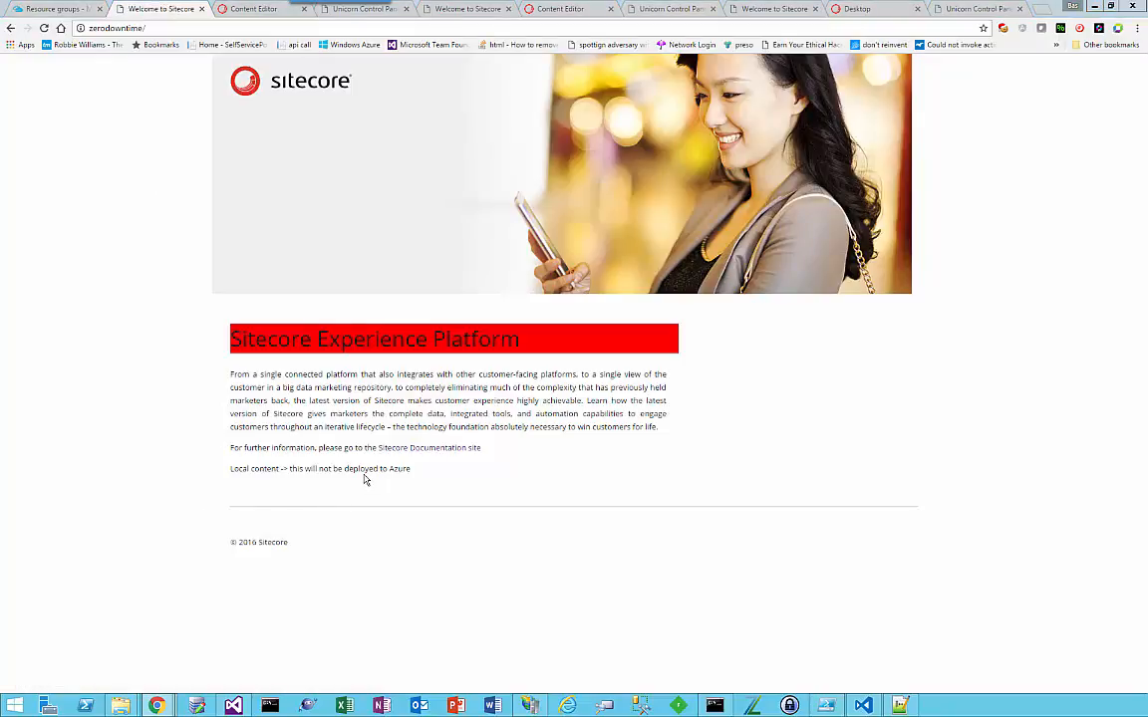
pyautogui.hotkey('alt', 'Tab')
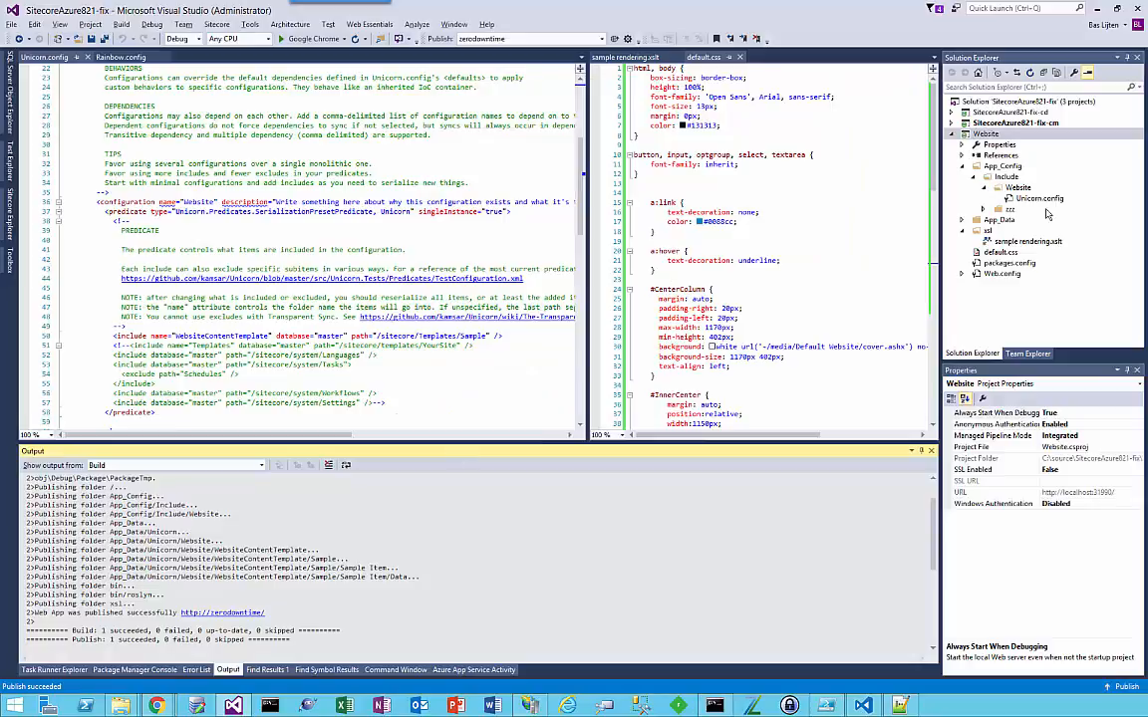
pyautogui.click(962, 220)
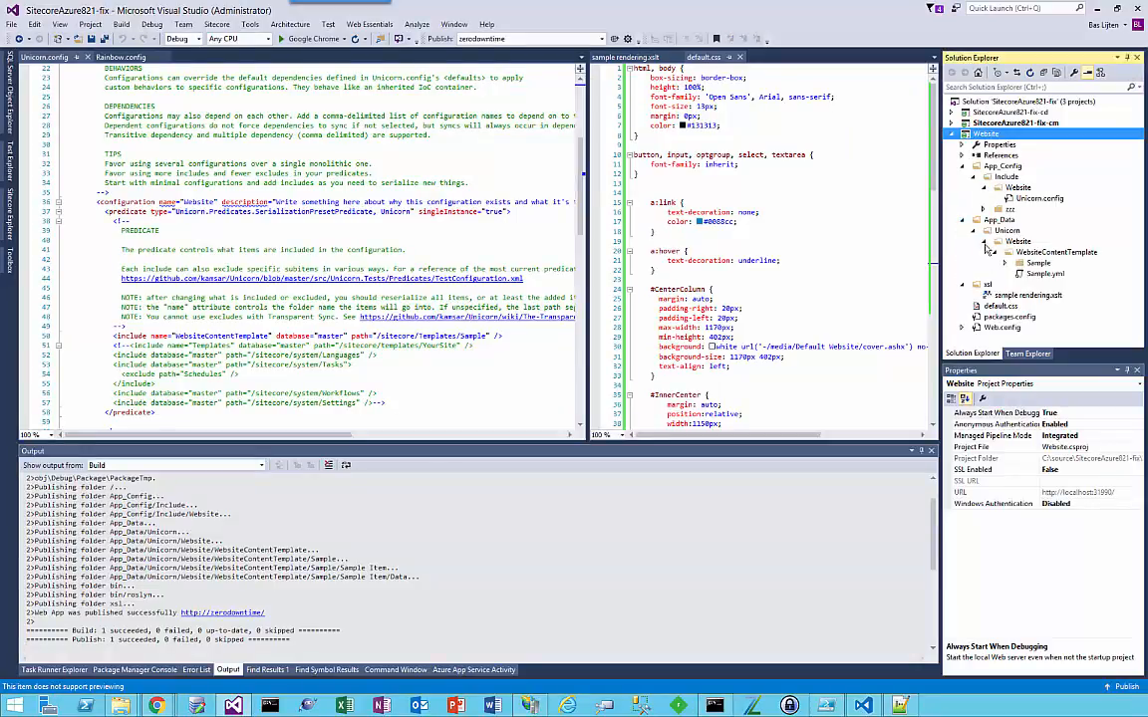
pyautogui.doubleClick(1042, 274)
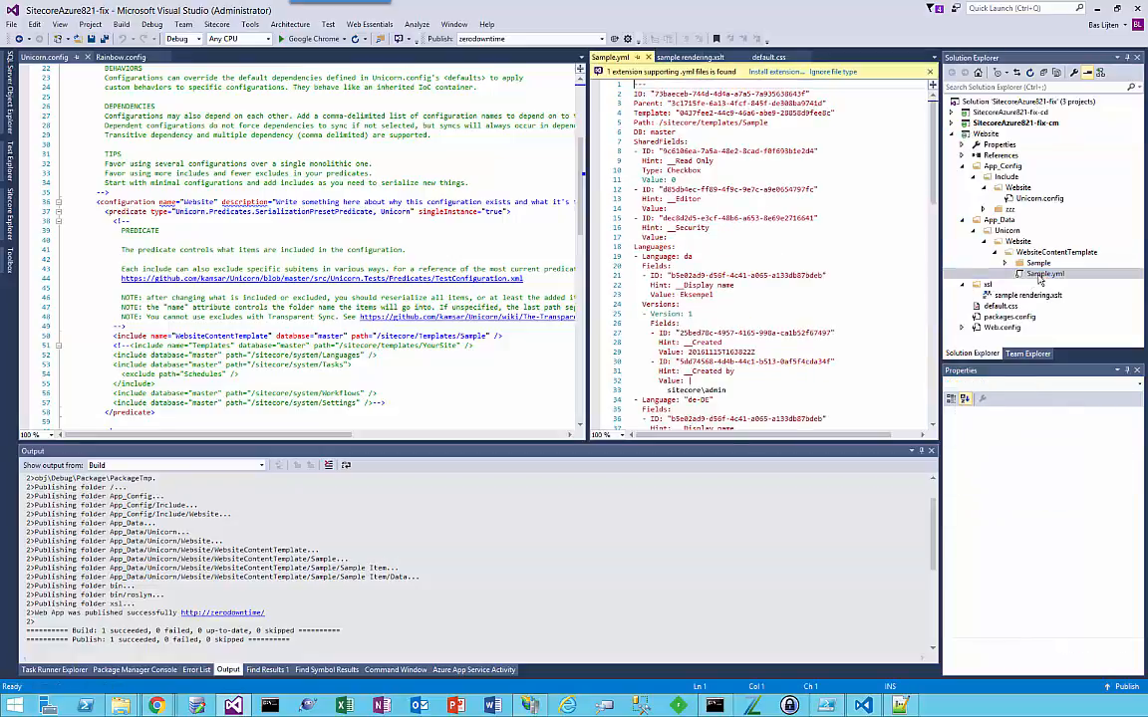
pyautogui.click(649, 58)
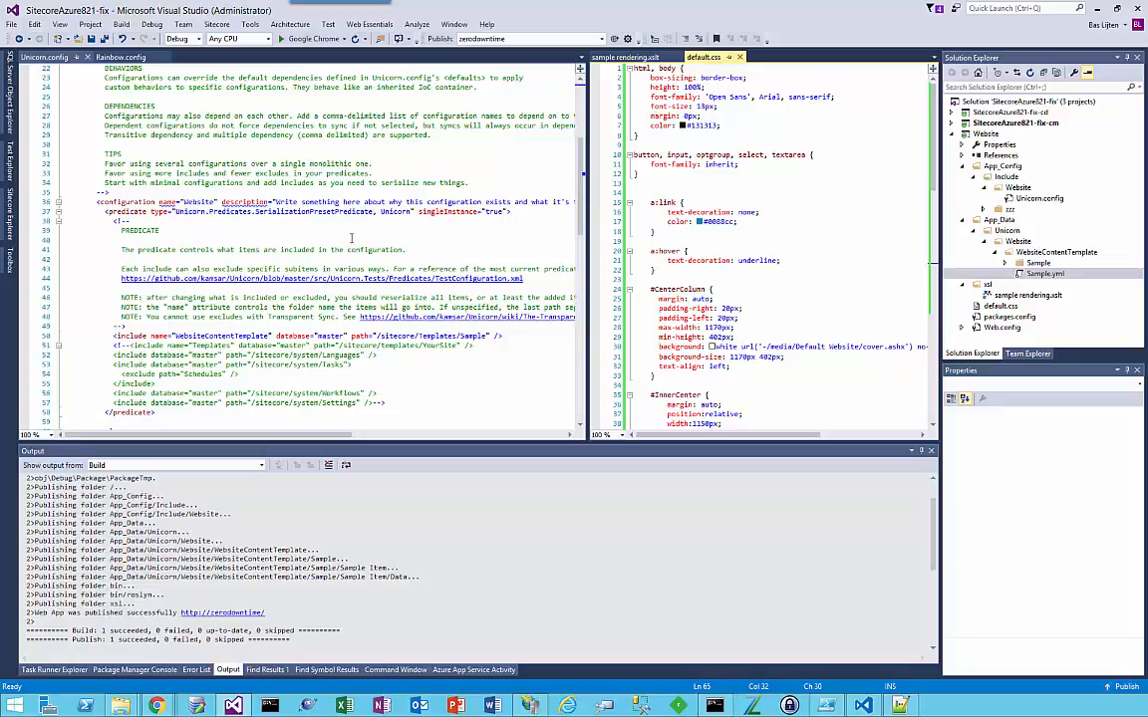
# Step: Switch to the Azure portal in Chrome and review the resources in the Sitecore-821-XM-01 resource group
pyautogui.hotkey('alt', 'Tab')
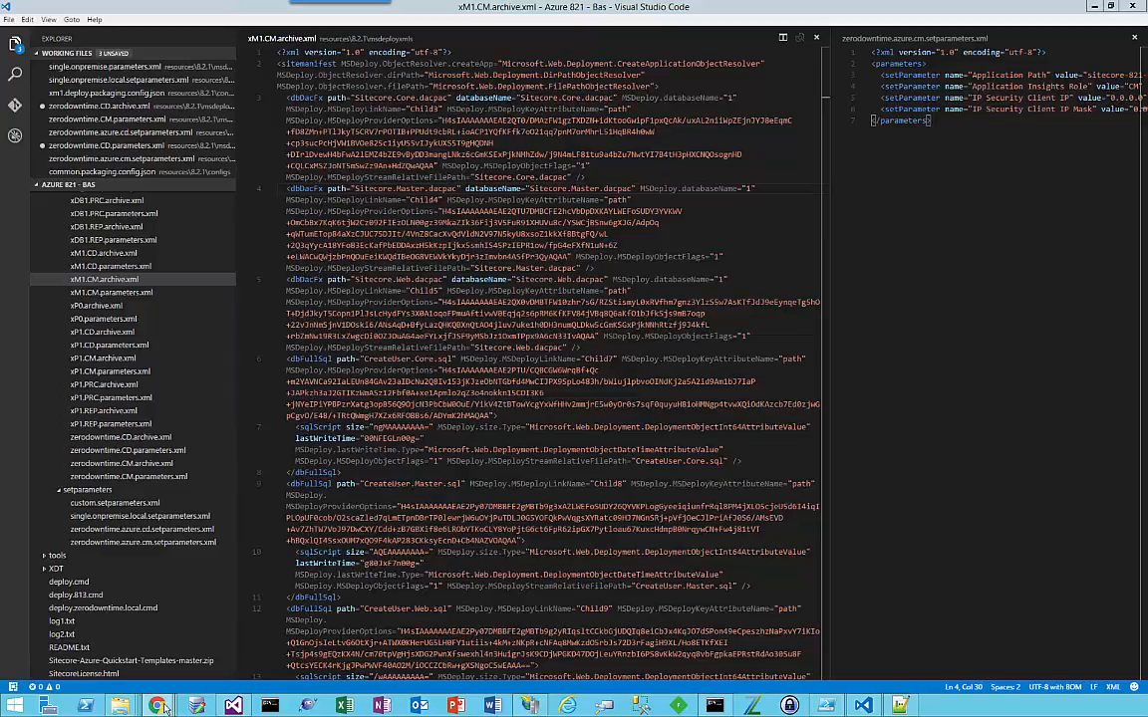
pyautogui.moveTo(165, 706)
pyautogui.click(295, 669)
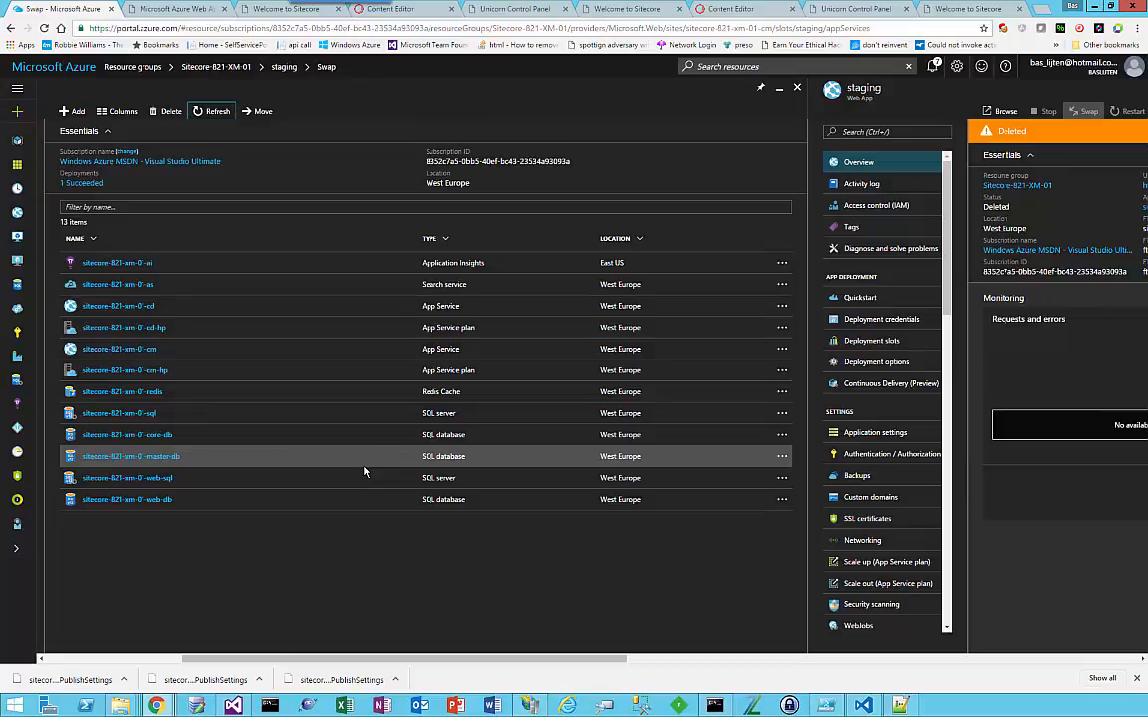
# Step: In Visual Studio Code, examine the dacpac and SQL entries in xM1.CM.archive.xml and compare them with zerodowntime.CD.archive.xml
pyautogui.hotkey('alt', 'Tab')
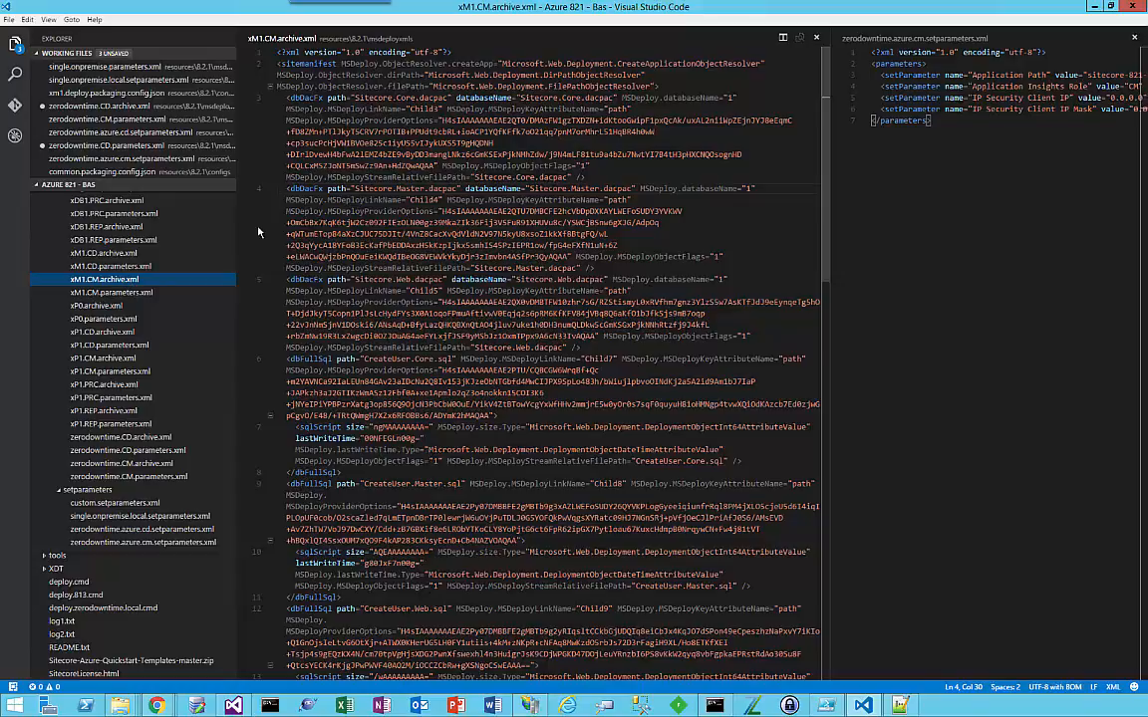
pyautogui.click(282, 97)
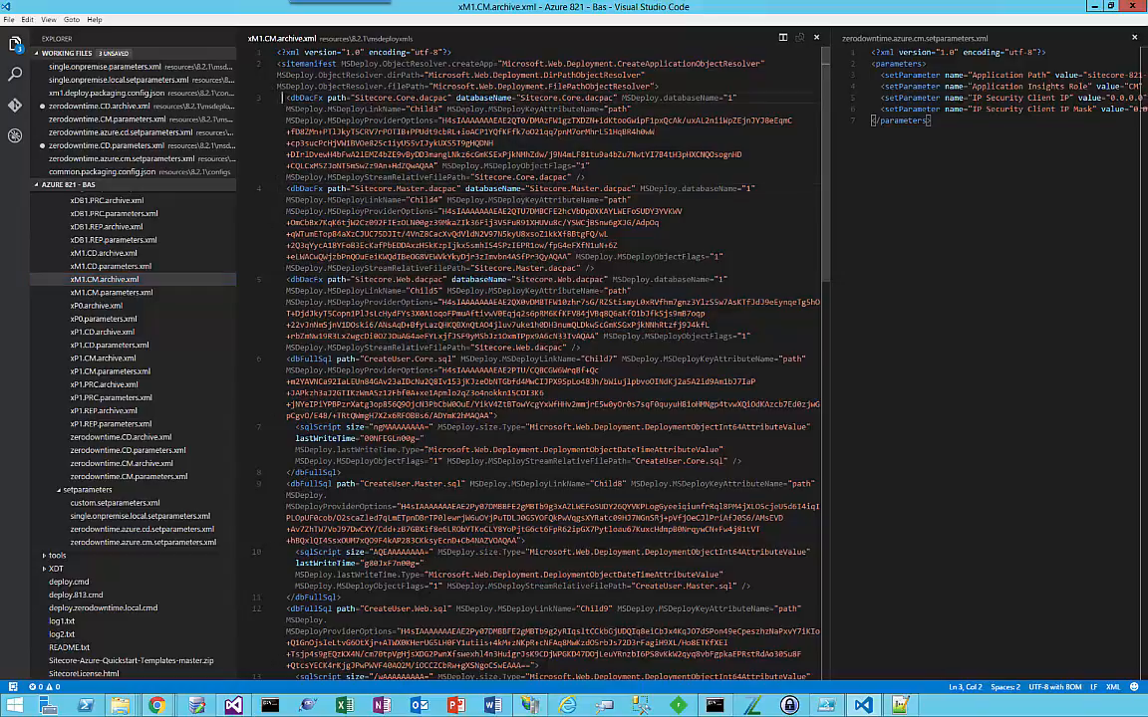
pyautogui.click(422, 98)
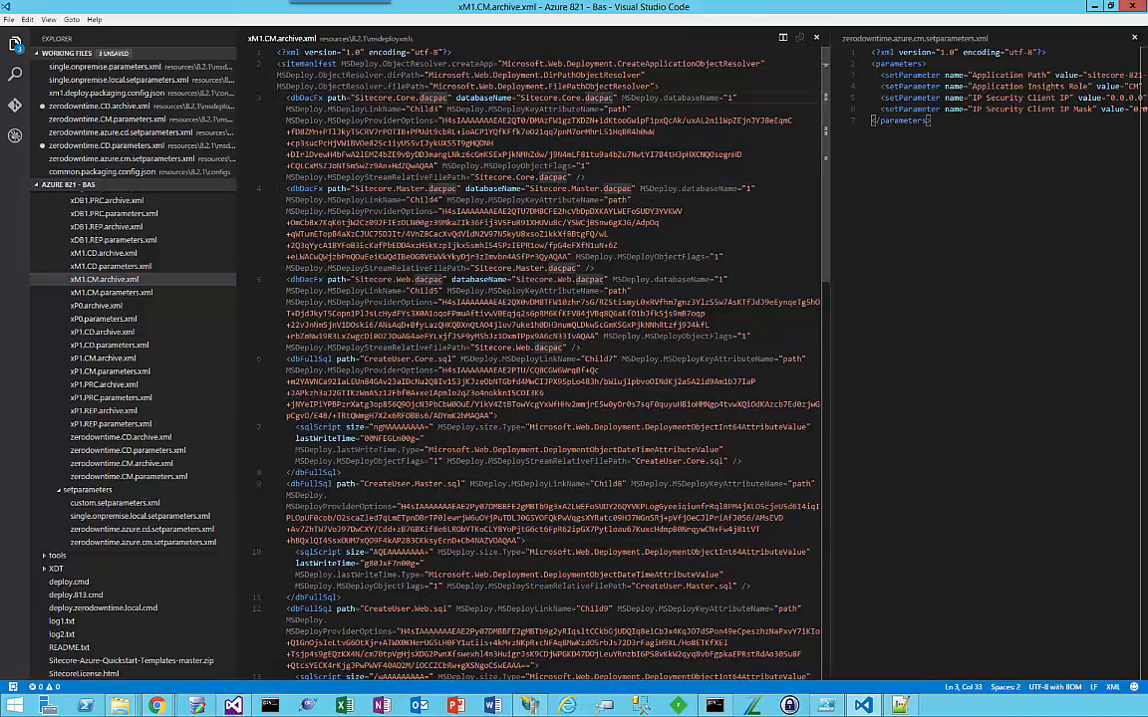
pyautogui.click(461, 483)
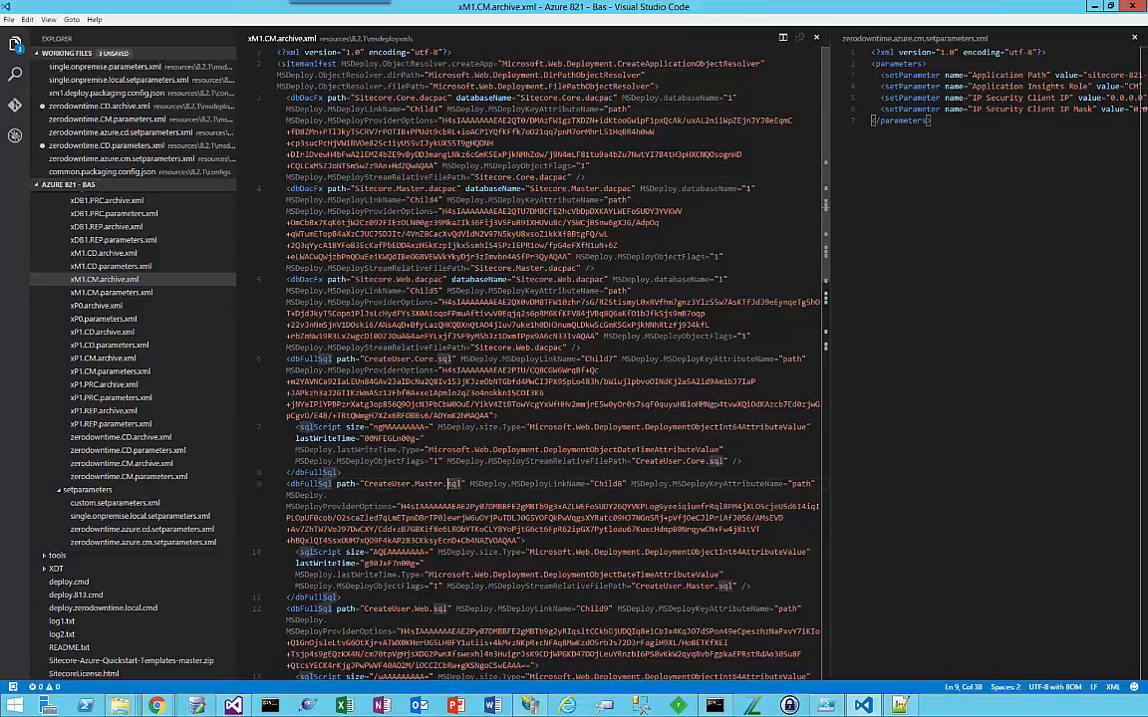
pyautogui.click(154, 440)
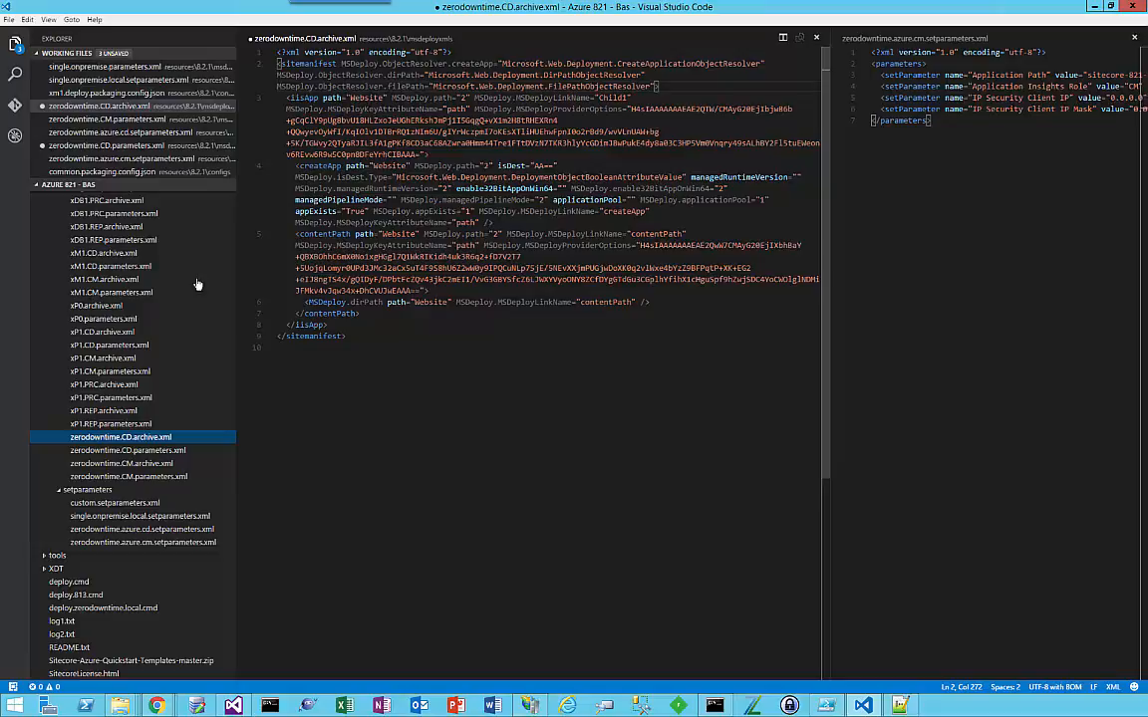
# Step: Open xM1.CD.parameters.xml and examine the Sitecore Admin New Password and Core Admin Connection String parameters
pyautogui.click(112, 266)
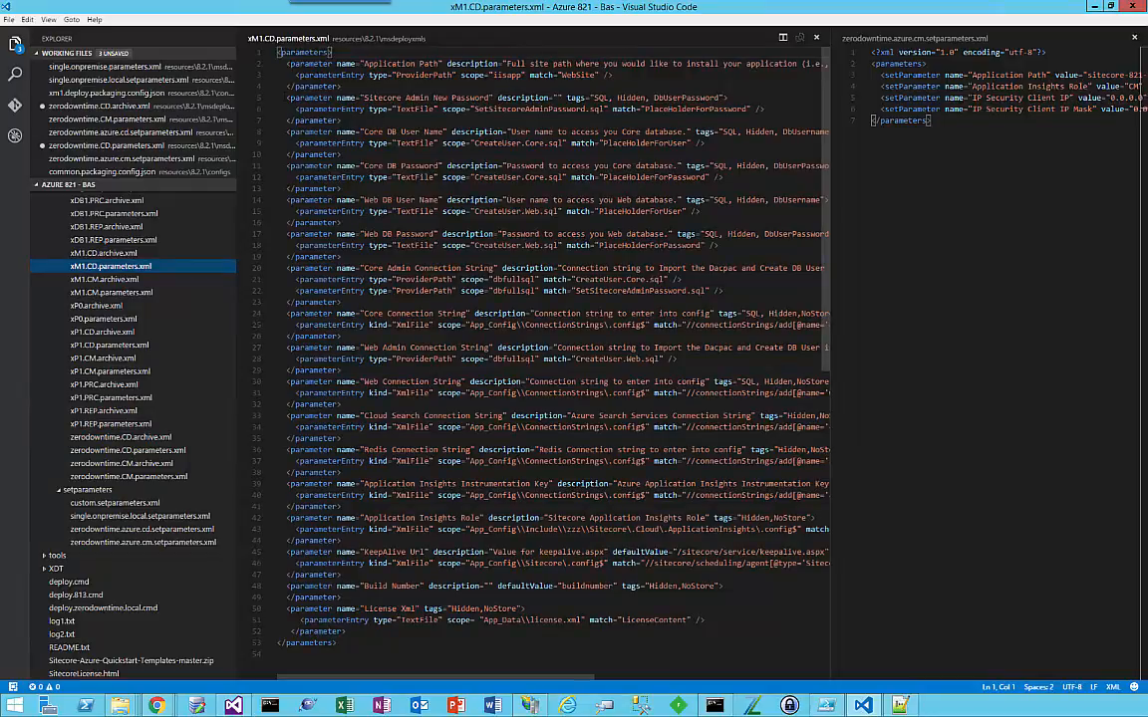
pyautogui.moveTo(286, 98); pyautogui.dragTo(342, 121)
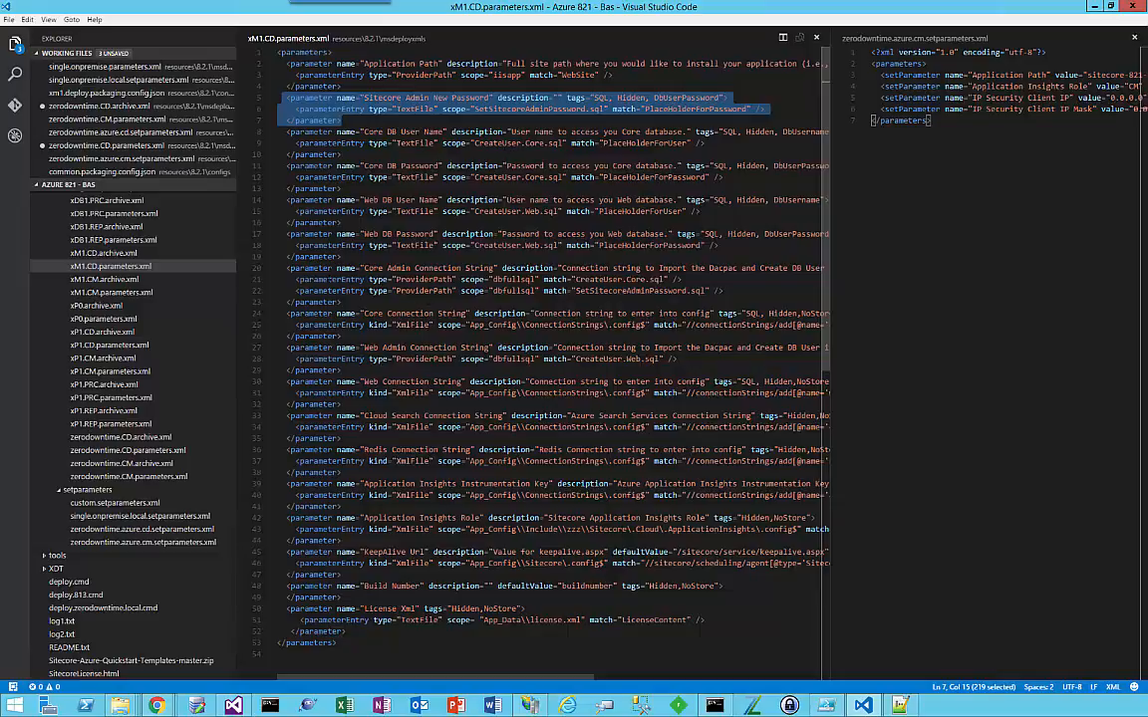
pyautogui.moveTo(287, 268); pyautogui.dragTo(342, 302)
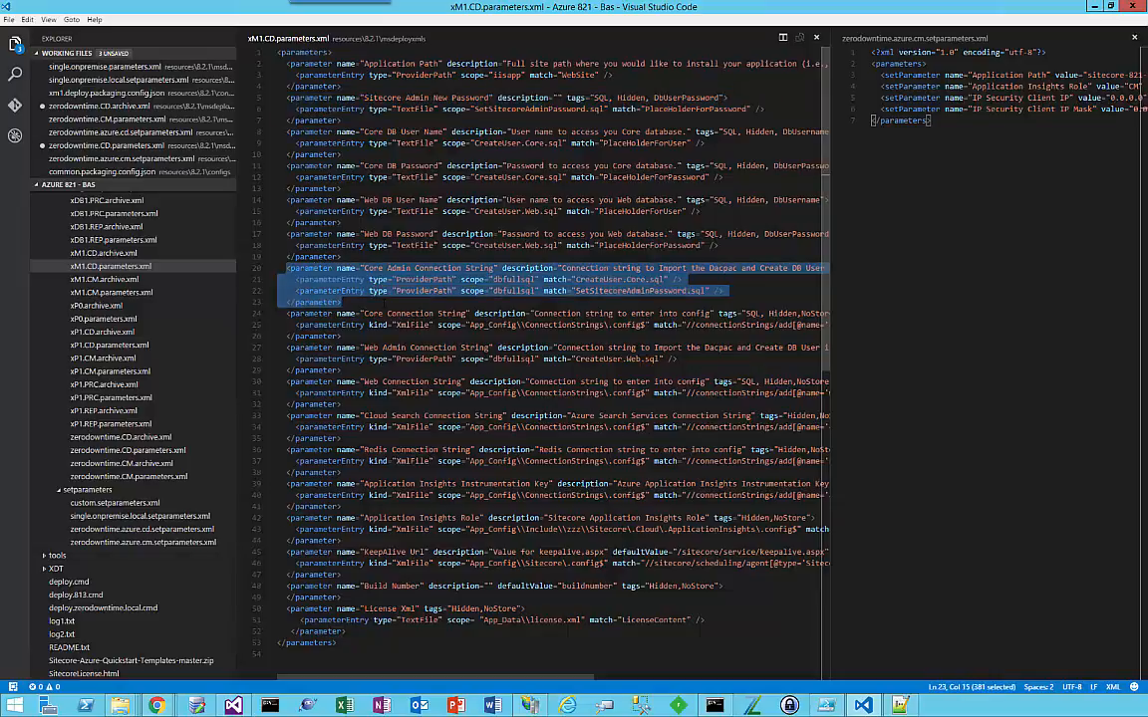
# Step: Open zerodowntime.CM.parameters.xml and examine its parameters, including IP Security Client IP Mask and Build Number
pyautogui.click(149, 477)
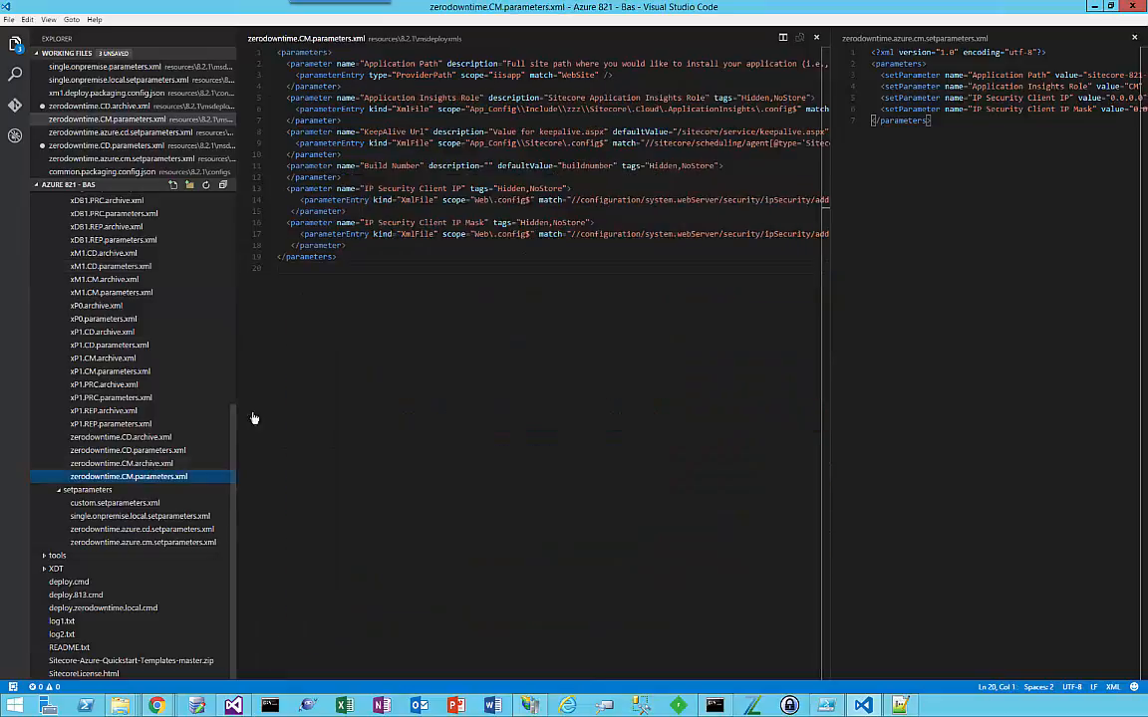
pyautogui.moveTo(382, 259); pyautogui.dragTo(278, 51)
pyautogui.click(546, 235)
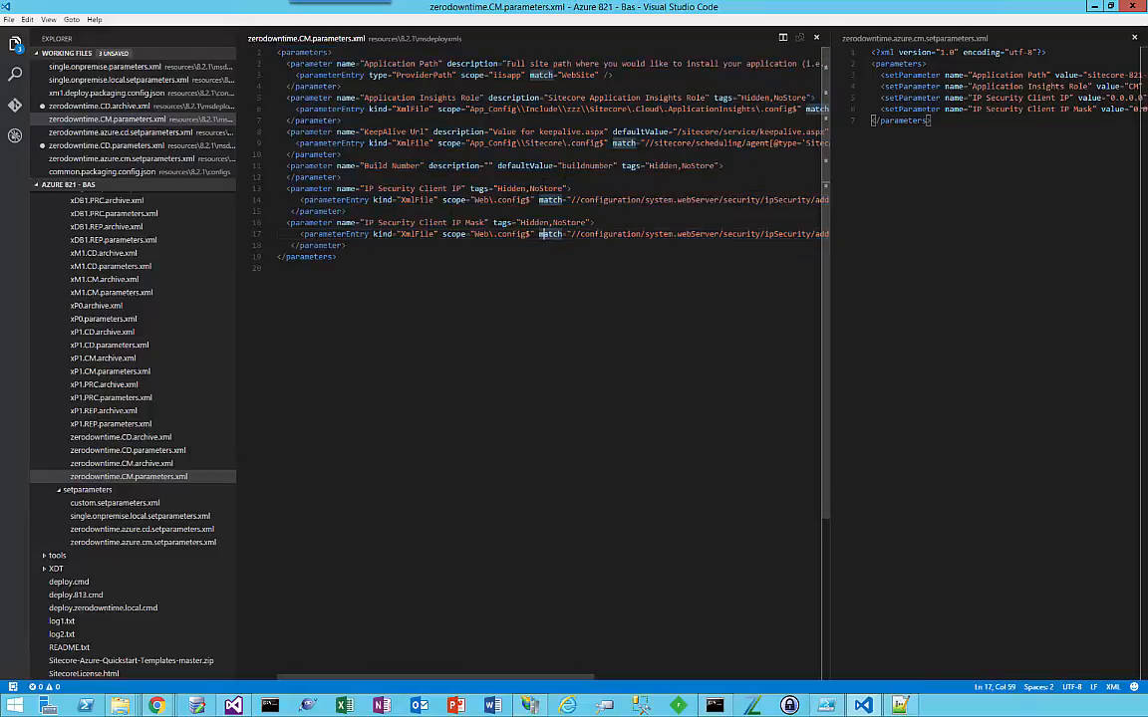
pyautogui.click(365, 167)
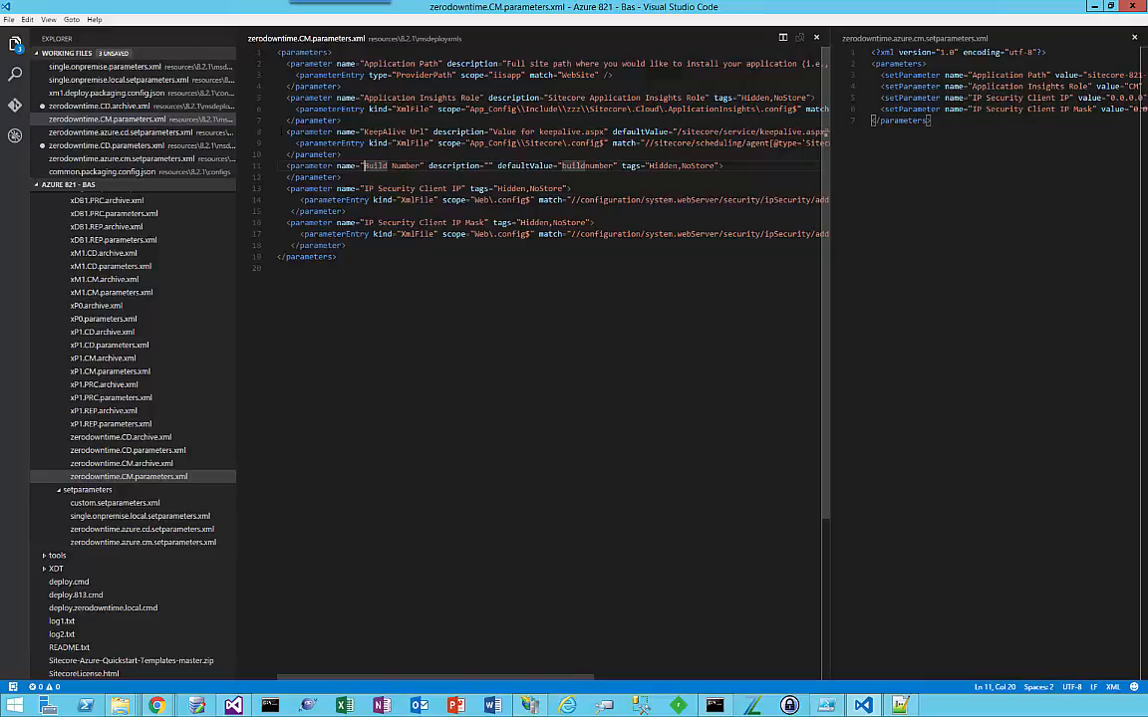
# Step: Examine the values in zerodowntime.azure.cm.setparameters.xml and open xM1.CM.parameters.xml beside zerodowntime.CM.parameters.xml for comparison
pyautogui.moveTo(950, 127); pyautogui.dragTo(871, 52)
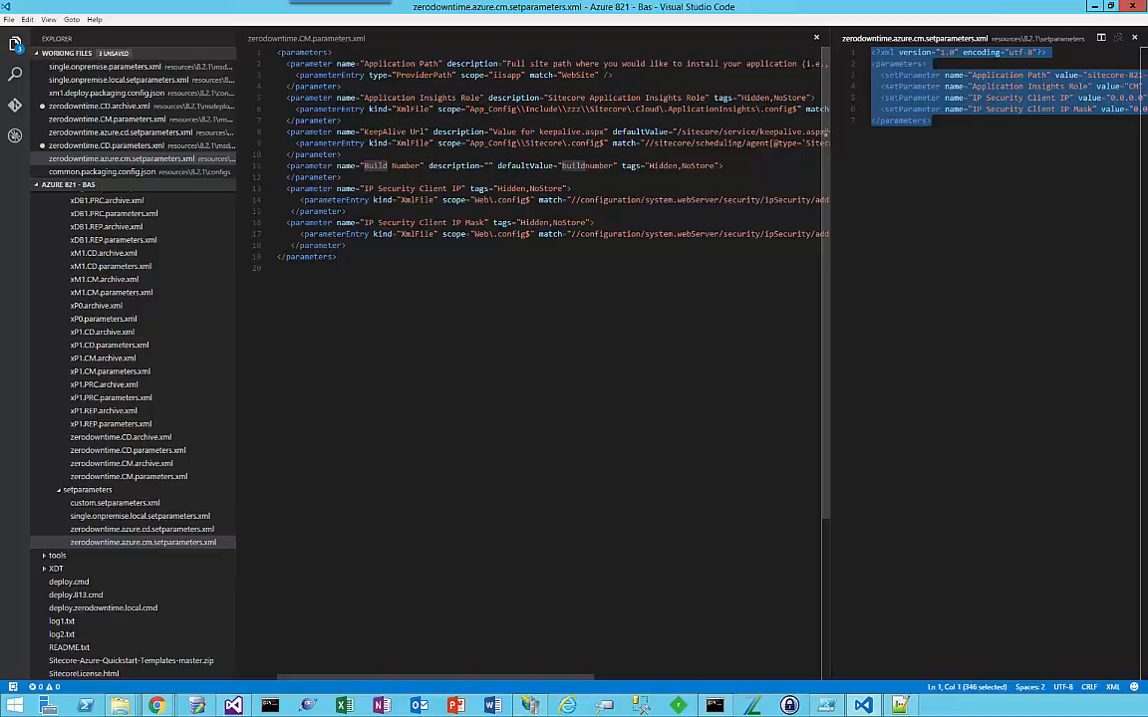
pyautogui.click(110, 291)
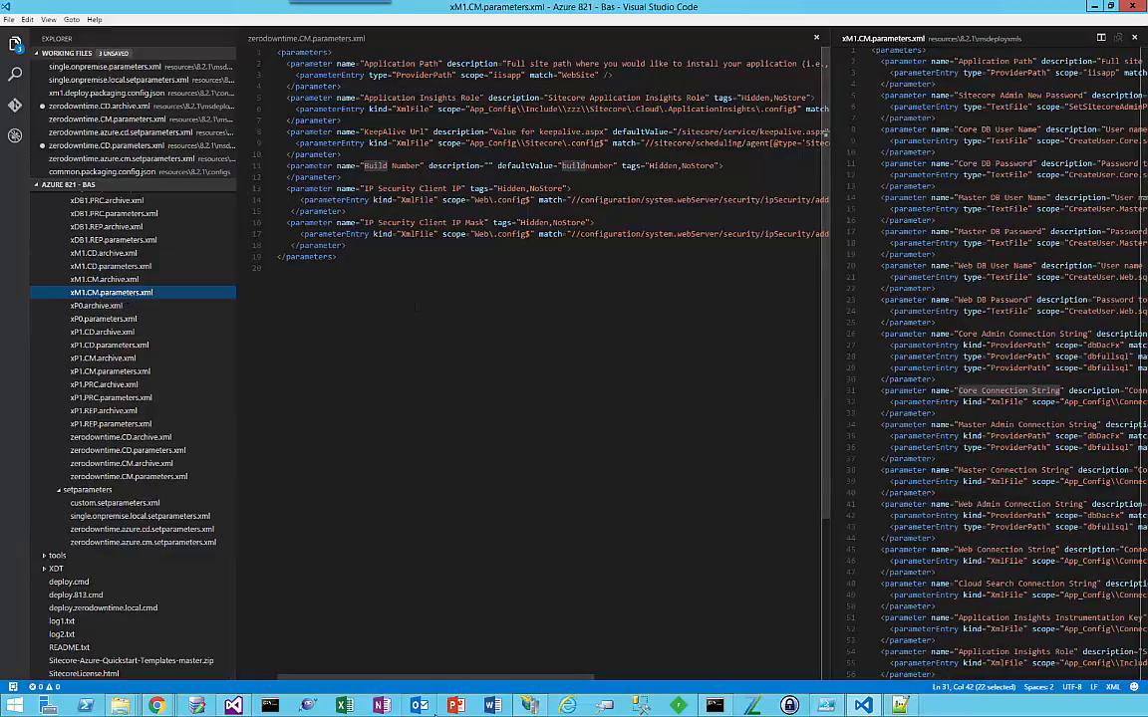
# Step: Close zerodowntime.CM.parameters.xml and examine the Core Connection String parameter and its match expression in xM1.CM.parameters.xml
pyautogui.moveTo(426, 677)
pyautogui.mouseDown()
pyautogui.moveTo(610, 678)
pyautogui.moveTo(427, 677)
pyautogui.mouseUp()
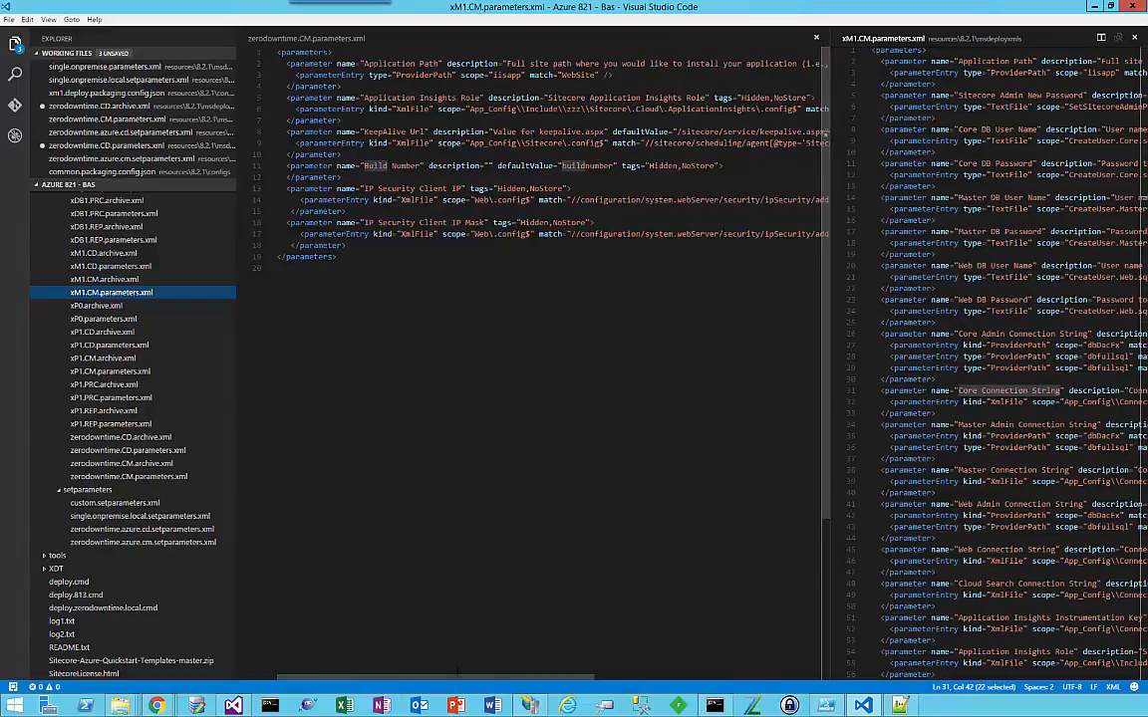
pyautogui.click(816, 38)
pyautogui.scroll(-4, 697, 399)
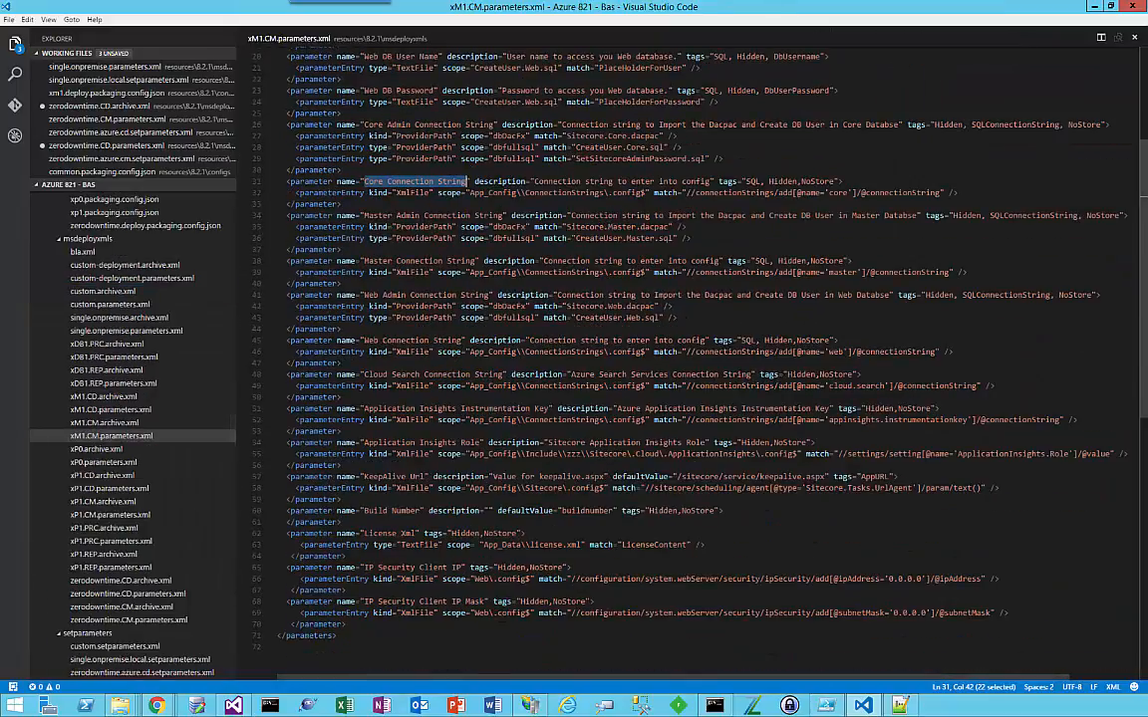
pyautogui.click(383, 181)
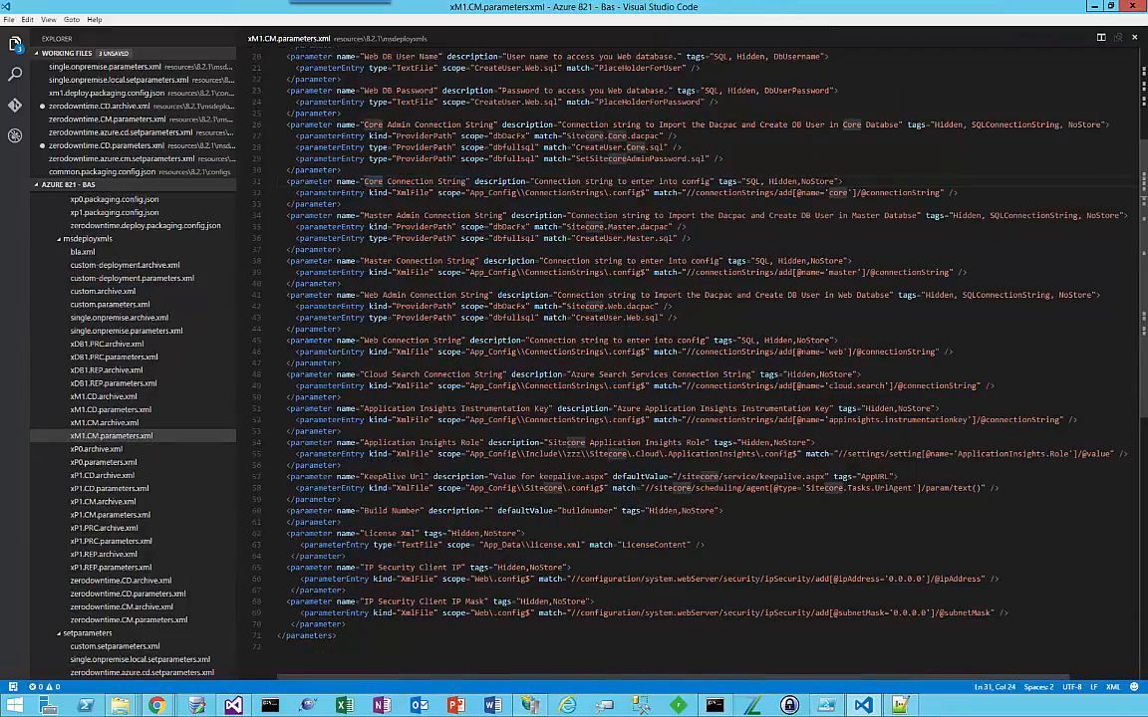
pyautogui.moveTo(361, 182); pyautogui.dragTo(941, 193)
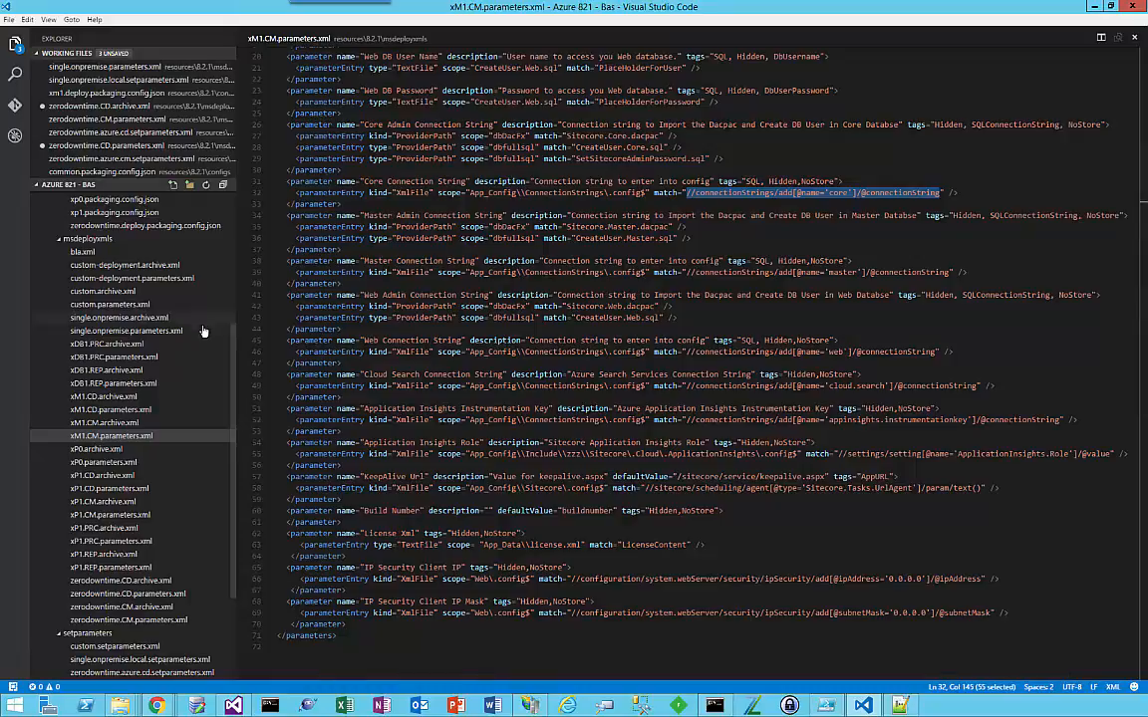
# Step: Expand the cargopayloads folder under resources 8.2.1 and examine the contents of its Unicorn payload folder
pyautogui.scroll(-2, 159, 368)
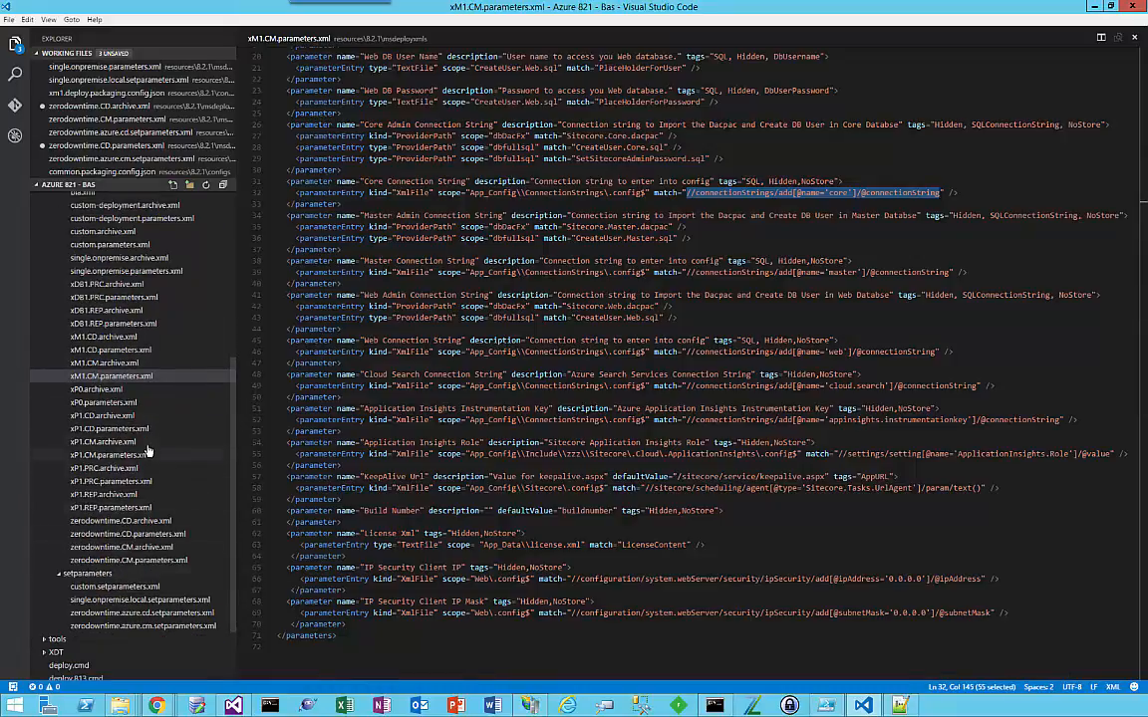
pyautogui.scroll(7, 134, 403)
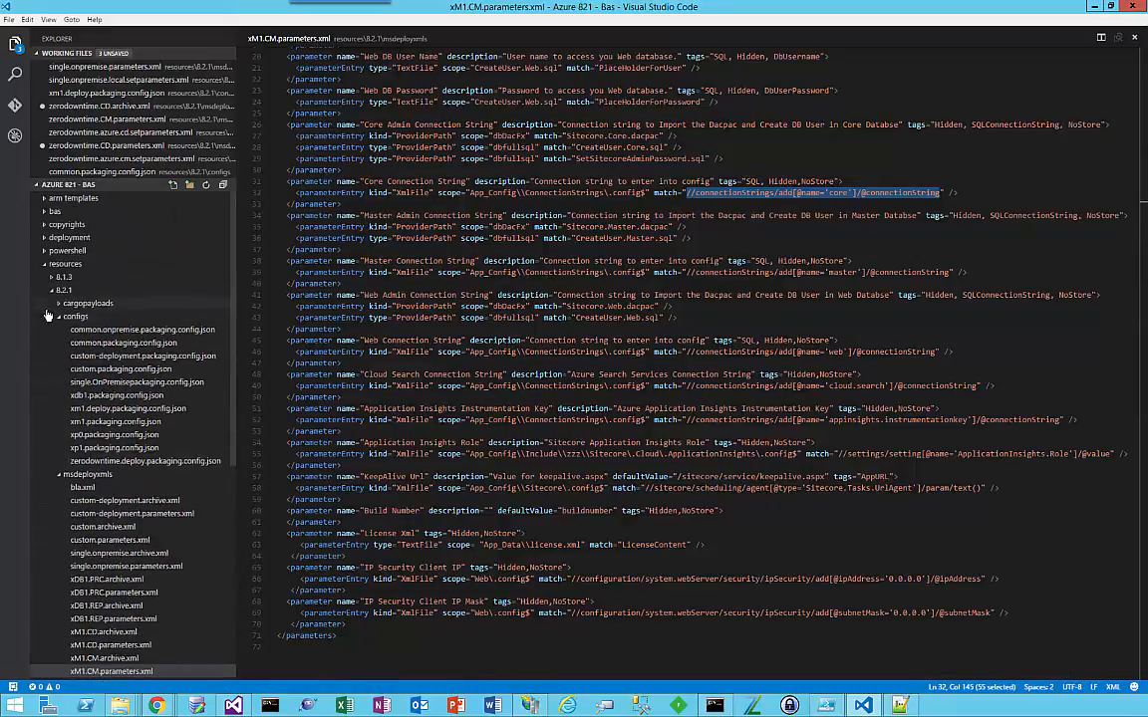
pyautogui.click(59, 305)
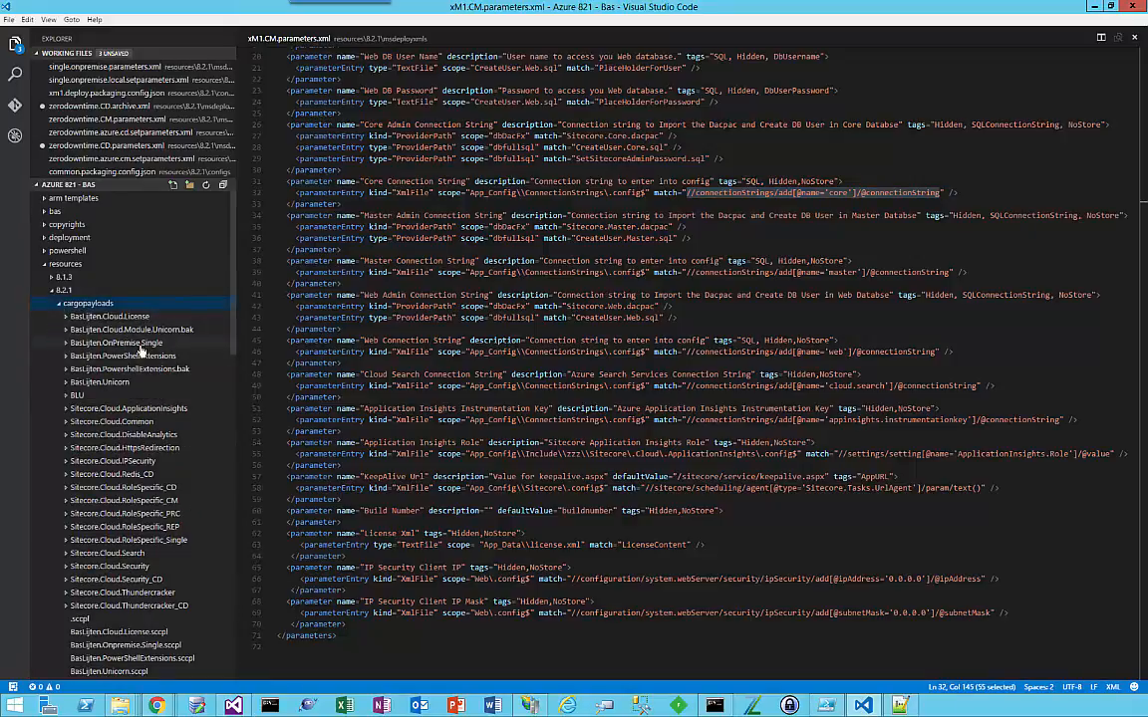
pyautogui.click(100, 382)
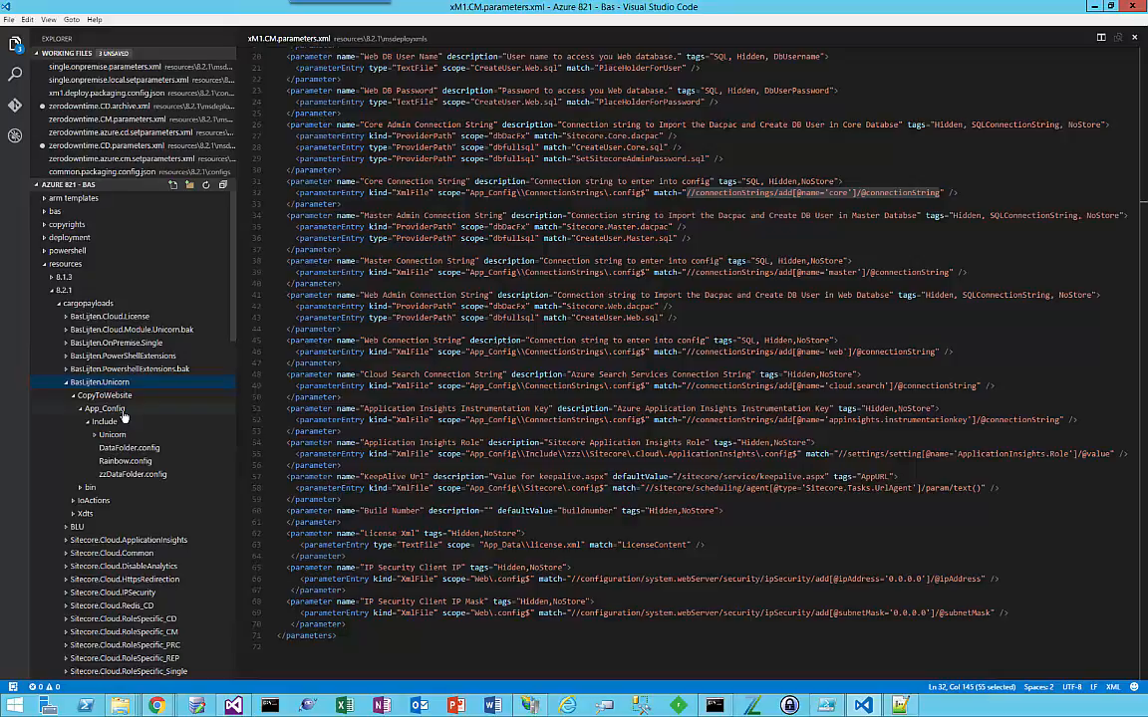
pyautogui.scroll(-3, 123, 417)
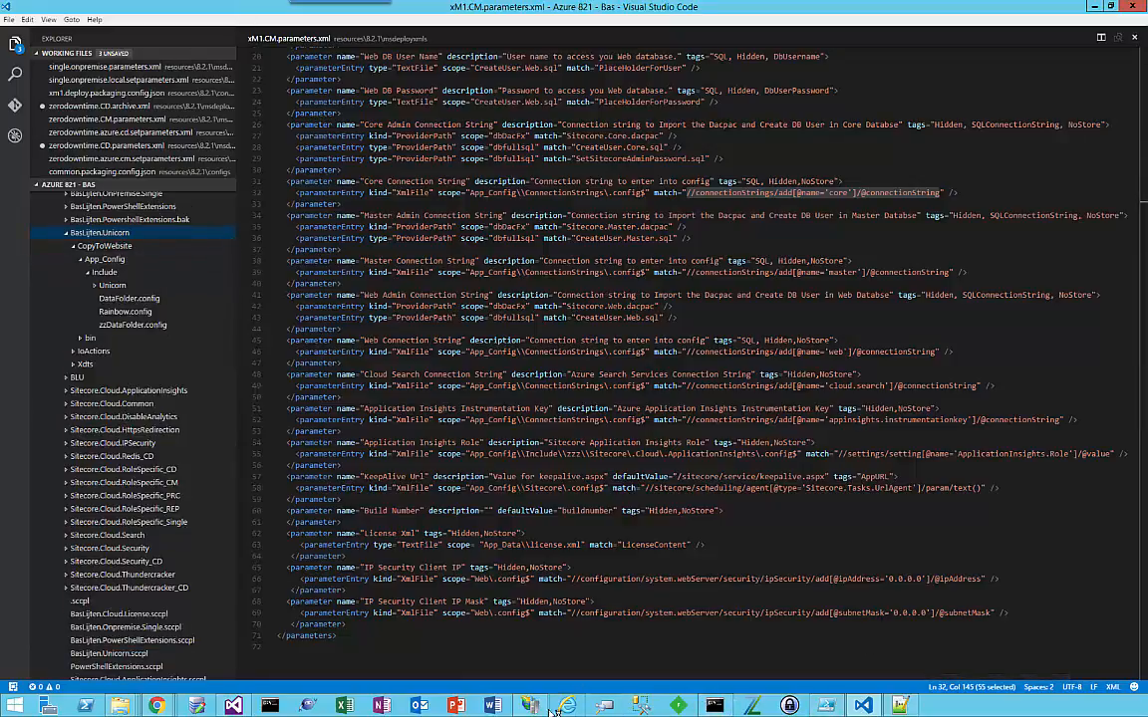
# Step: Switch to Windows PowerShell ISE and review deploy-zerodowntime.ps1, including the scwdp package path it deploys
pyautogui.click(268, 706)
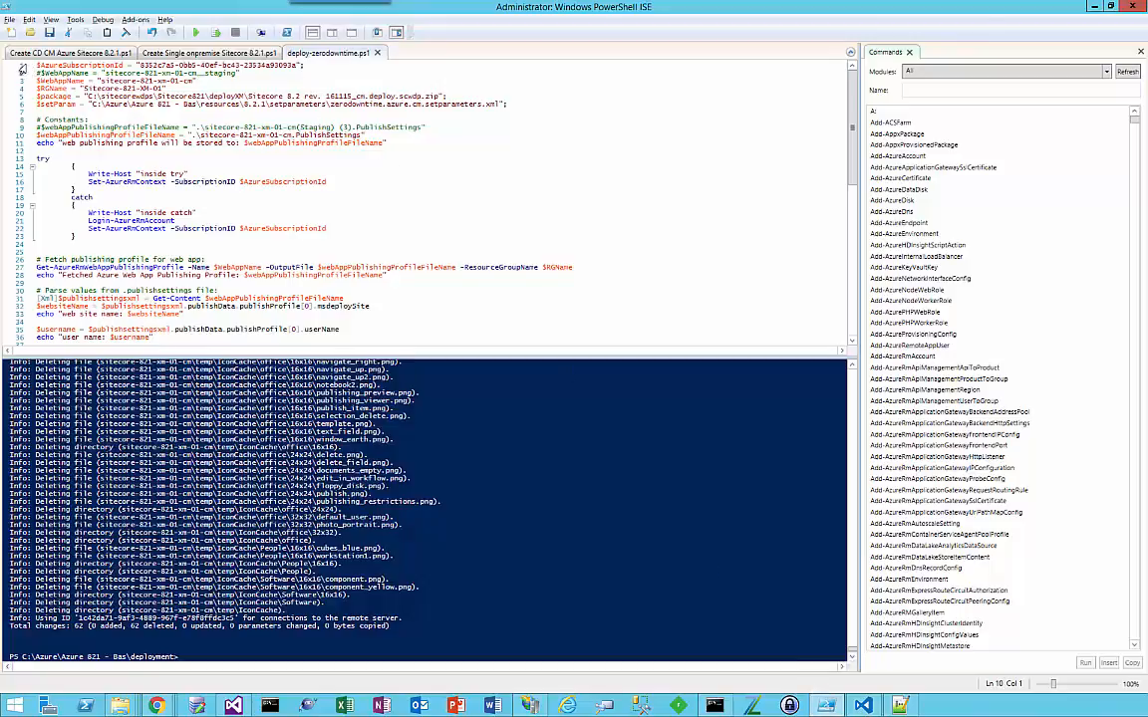
pyautogui.moveTo(36, 65); pyautogui.dragTo(228, 205)
pyautogui.scroll(9, 228, 205)
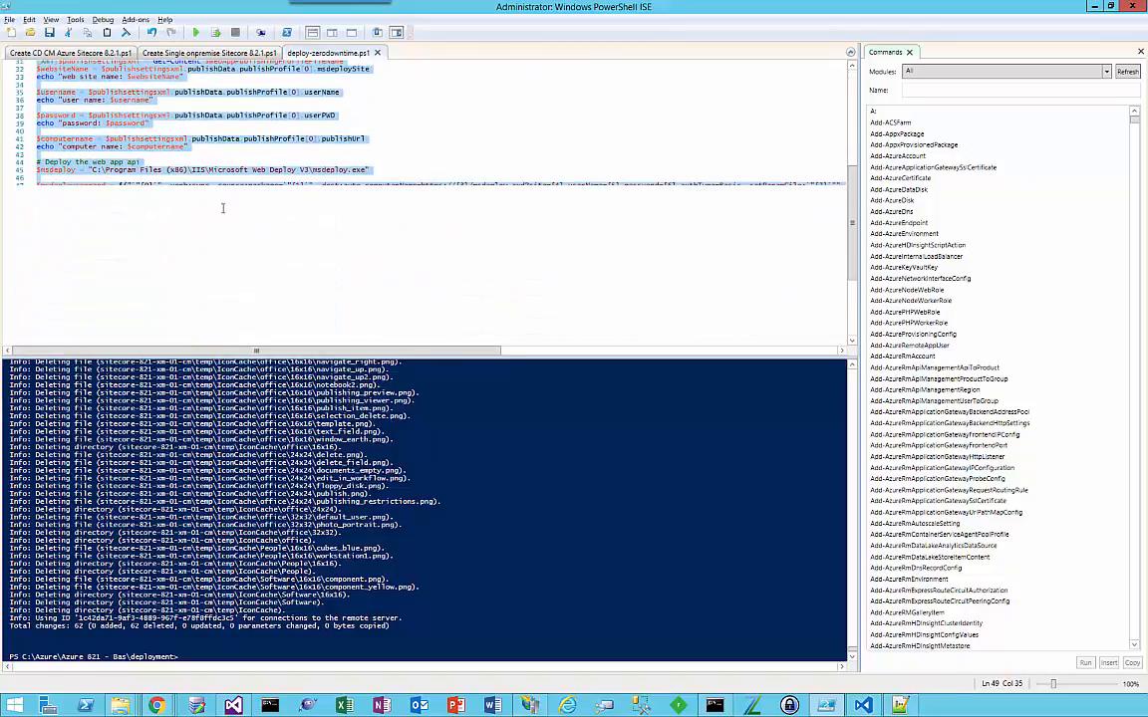
pyautogui.scroll(3, 223, 206)
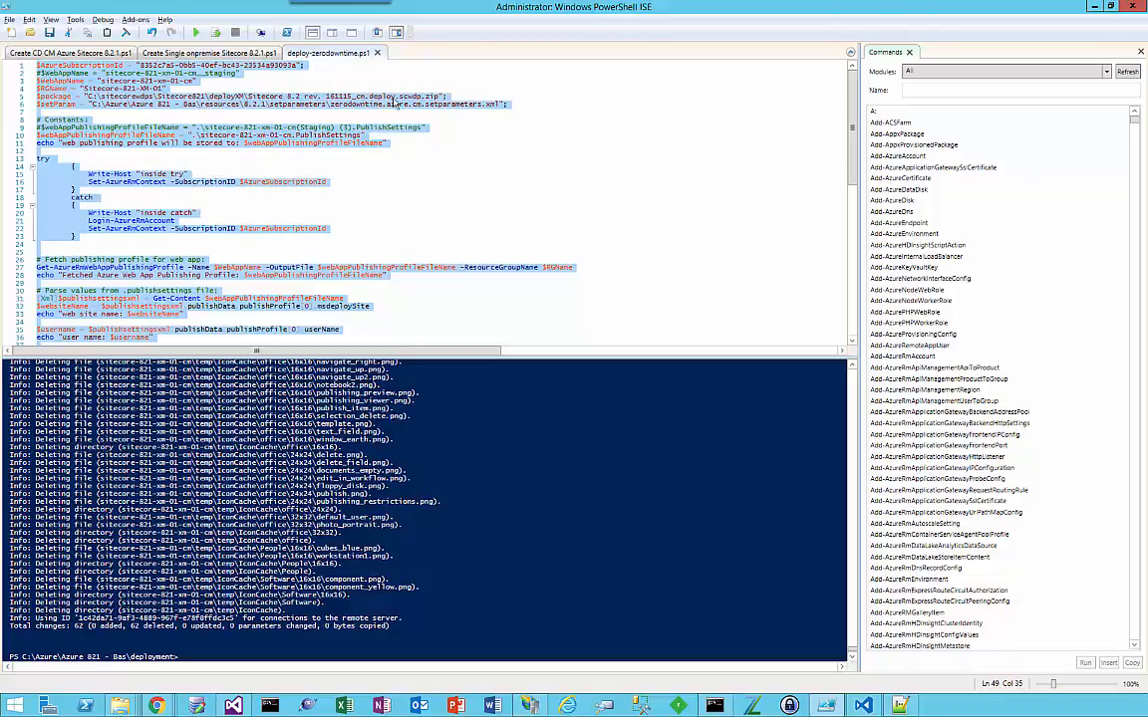
pyautogui.click(322, 168)
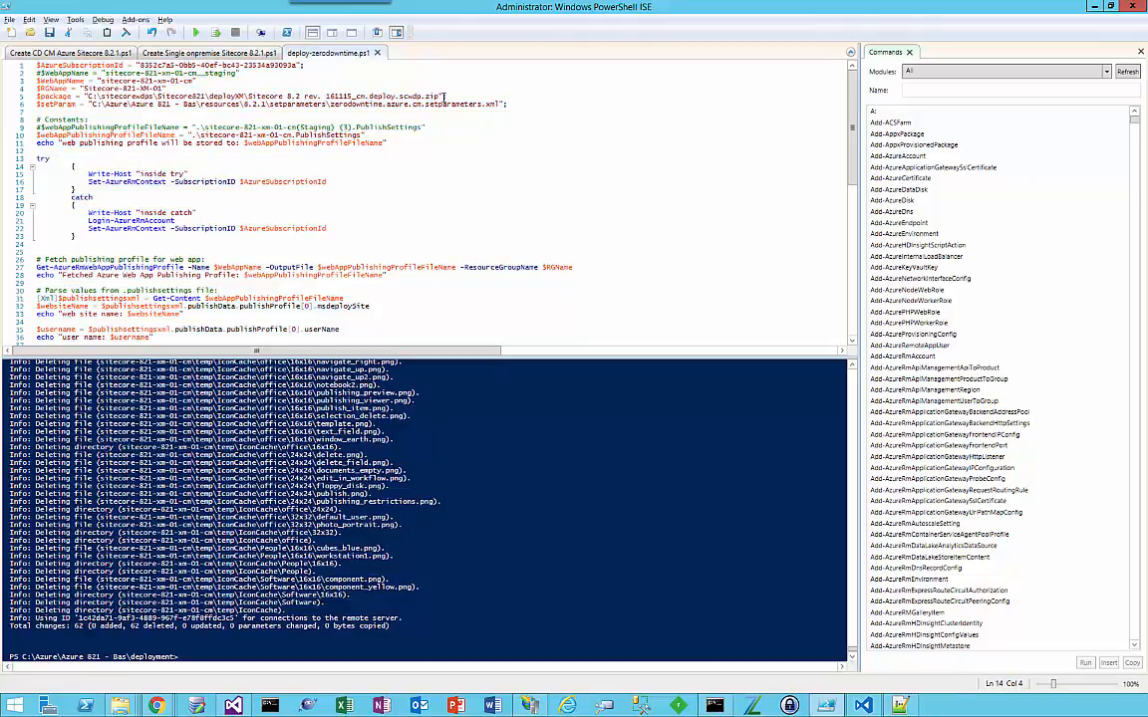
pyautogui.click(416, 96)
pyautogui.moveTo(420, 95); pyautogui.dragTo(403, 96)
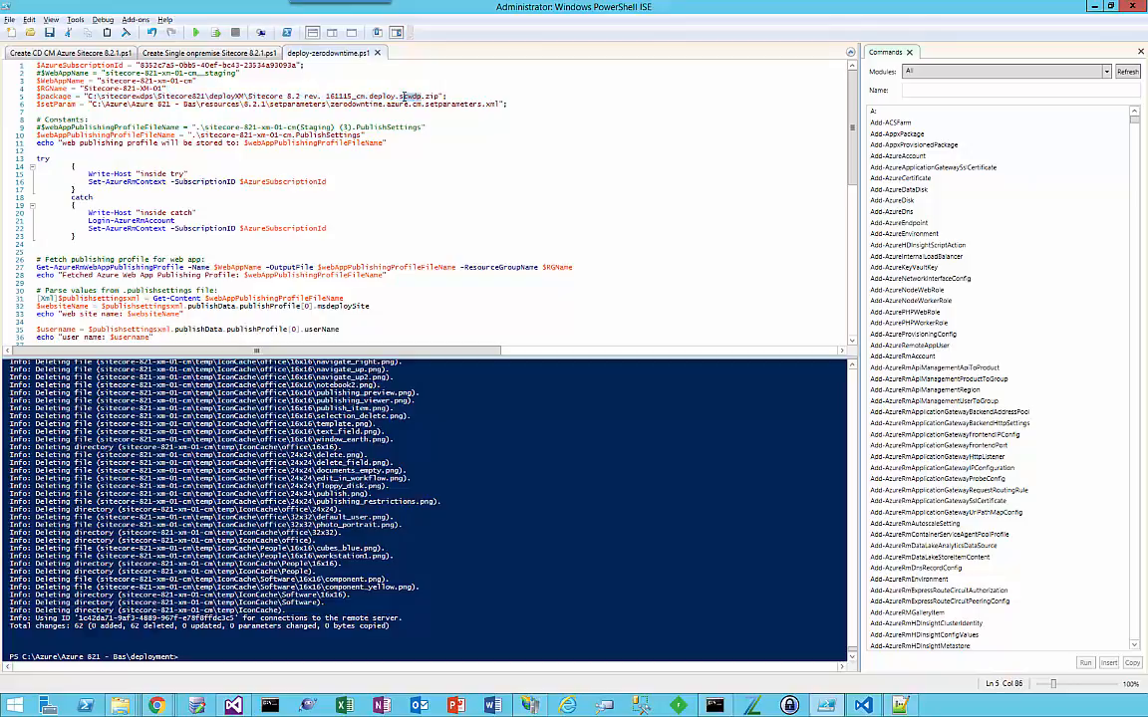
# Step: Switch to the Azure portal in Chrome, open the sitecore-821-xm-01-cm app service, discarding unsaved edits, and stop the web app
pyautogui.click(197, 37)
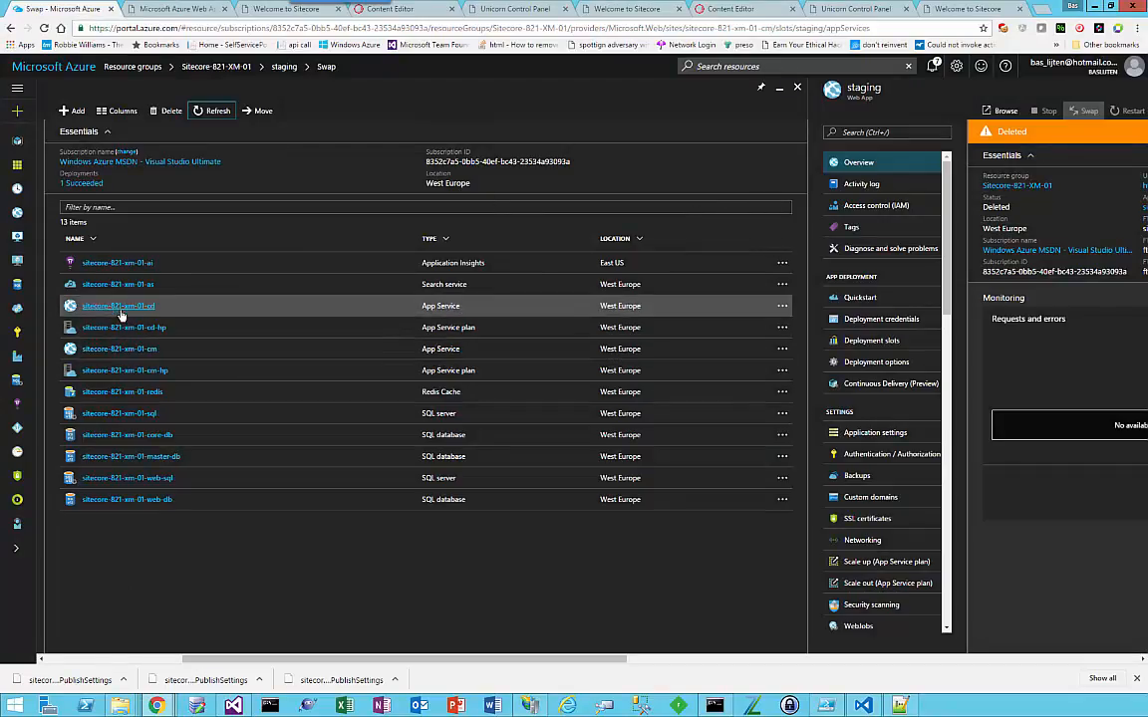
pyautogui.click(128, 351)
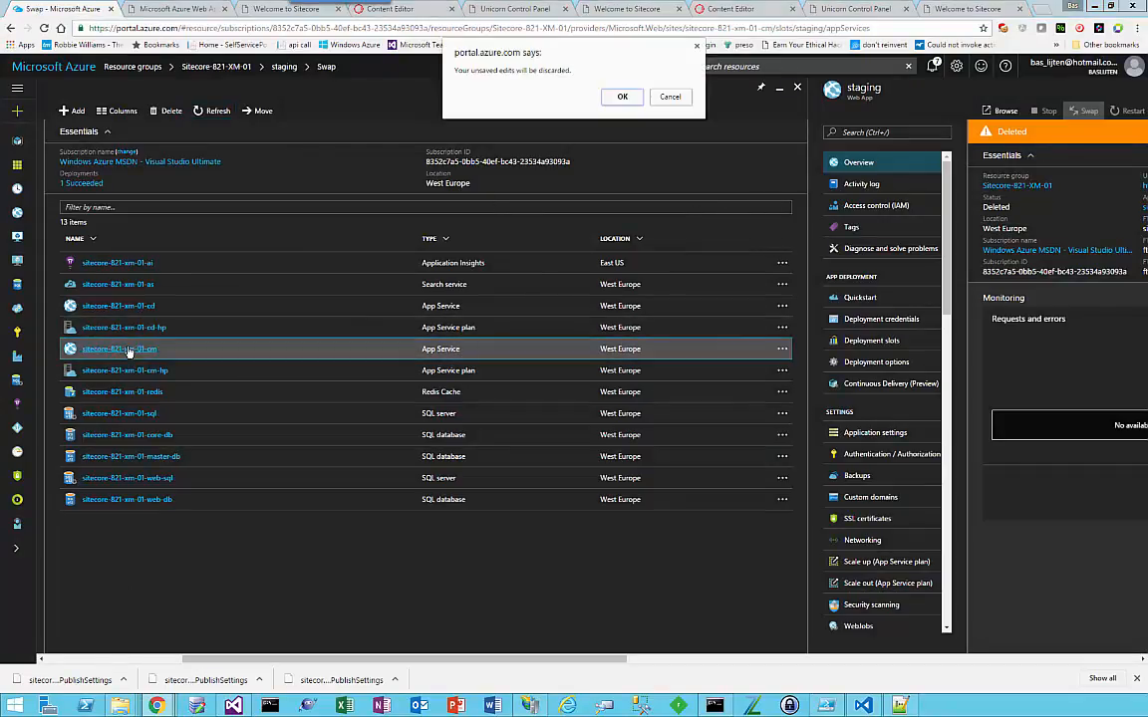
pyautogui.click(622, 97)
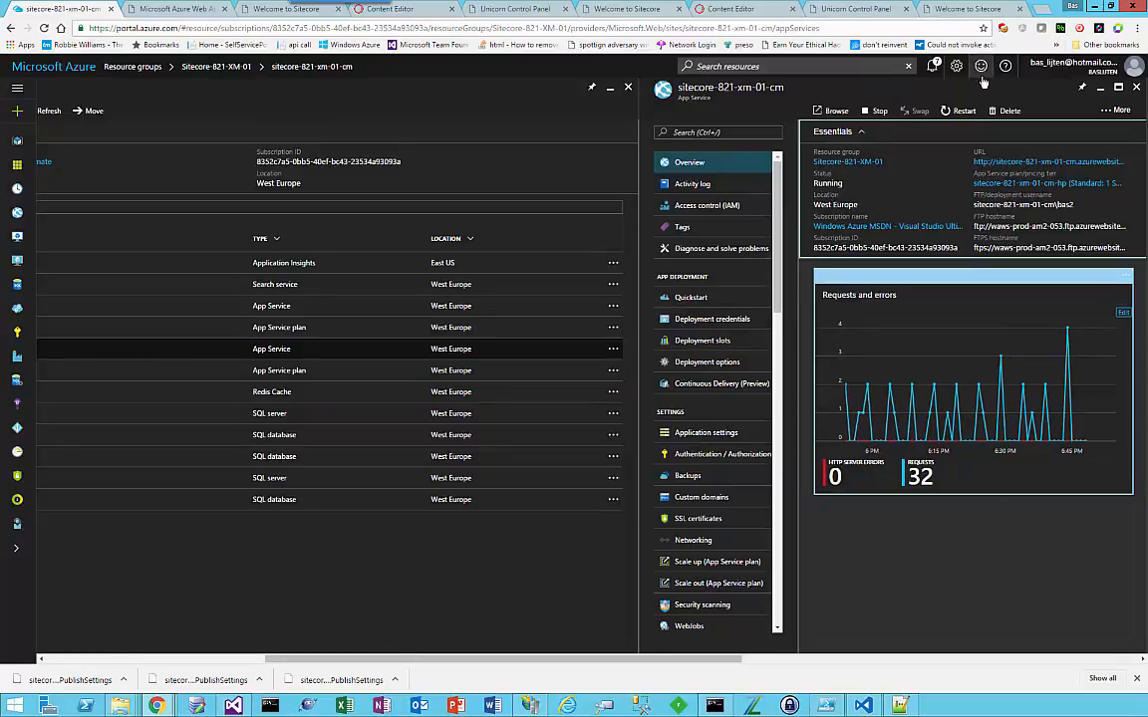
pyautogui.click(873, 113)
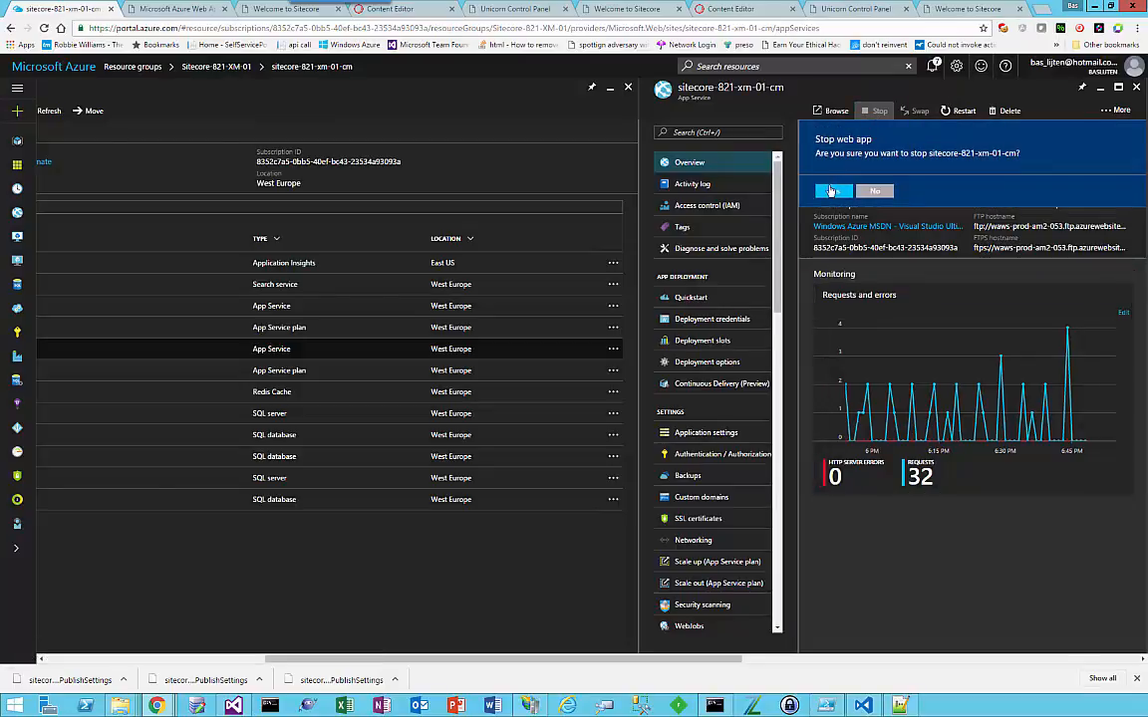
pyautogui.click(833, 191)
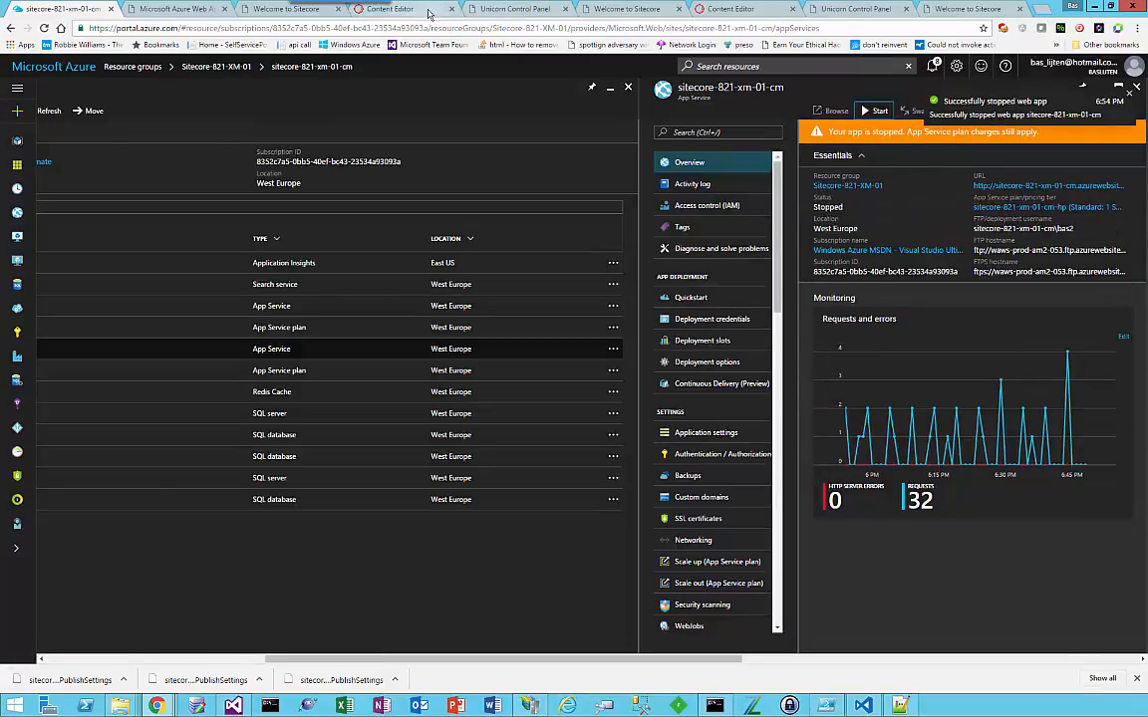
pyautogui.click(258, 23)
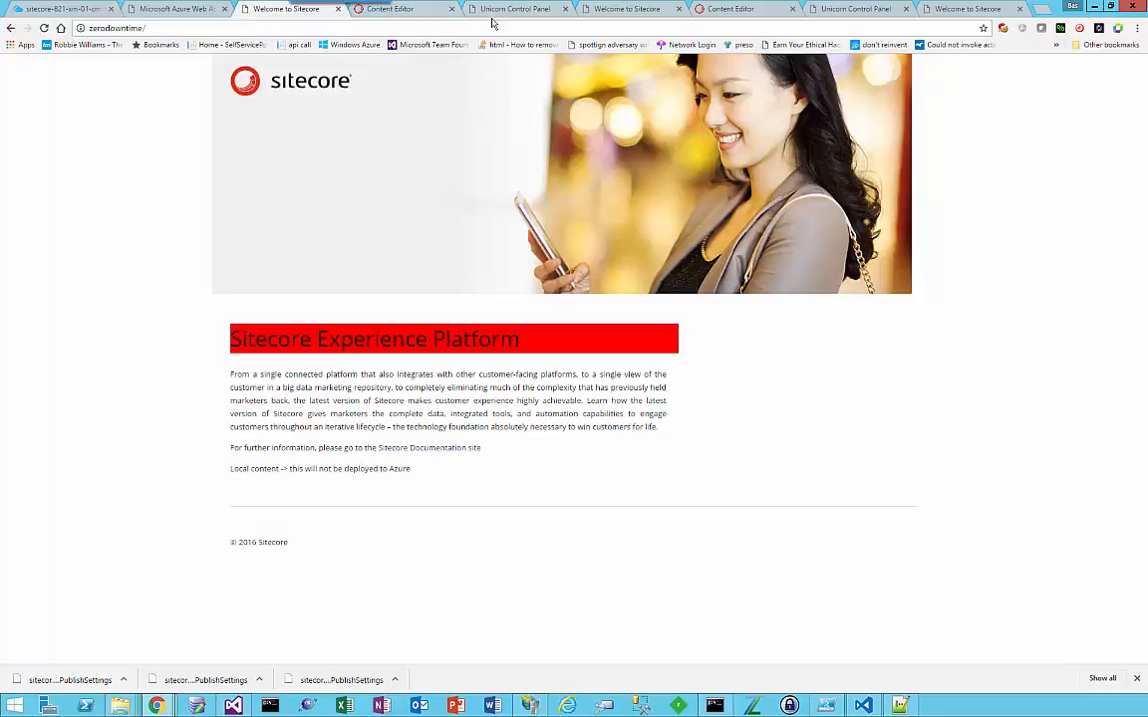
pyautogui.click(598, 10)
pyautogui.click(400, 25)
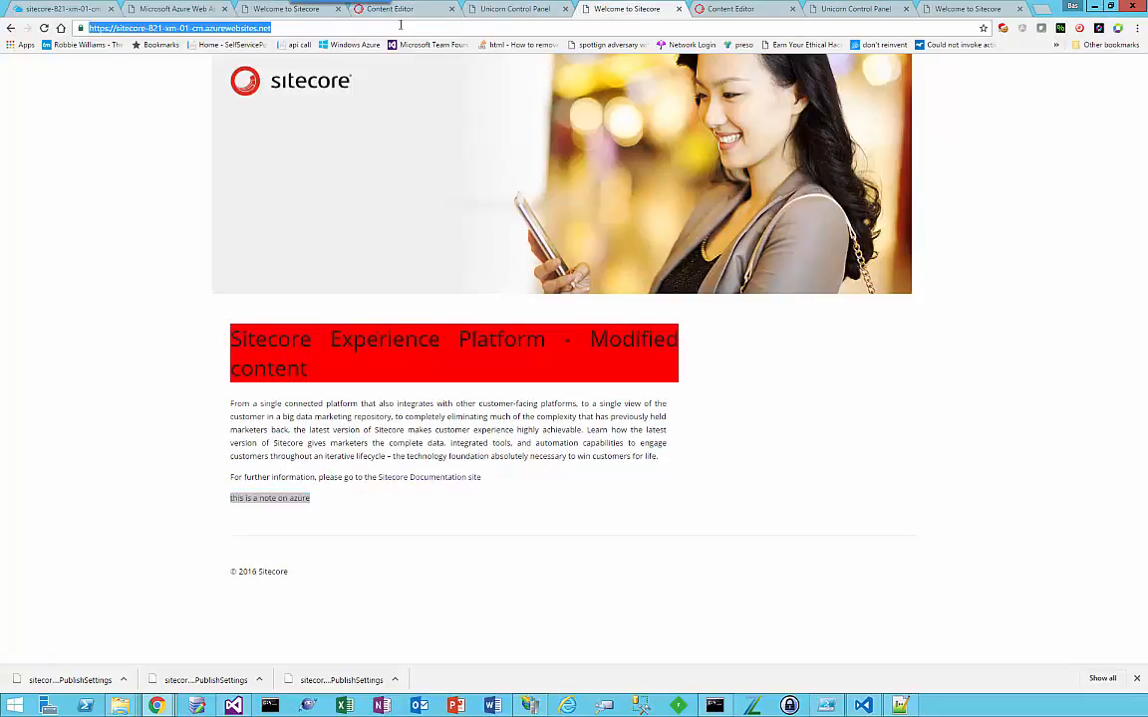
pyautogui.press('Return')
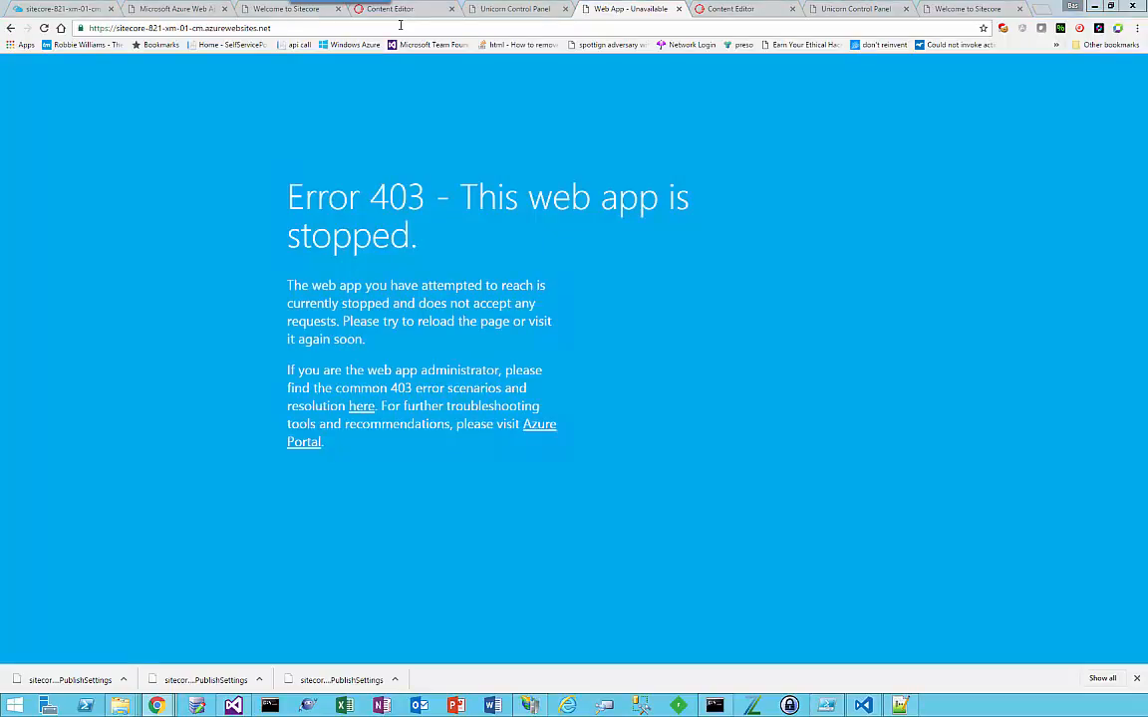
# Step: Switch to PowerShell ISE and run deploy-zerodowntime.ps1, repeating the run to deploy the package to the web app
pyautogui.hotkey('alt', 'Tab')
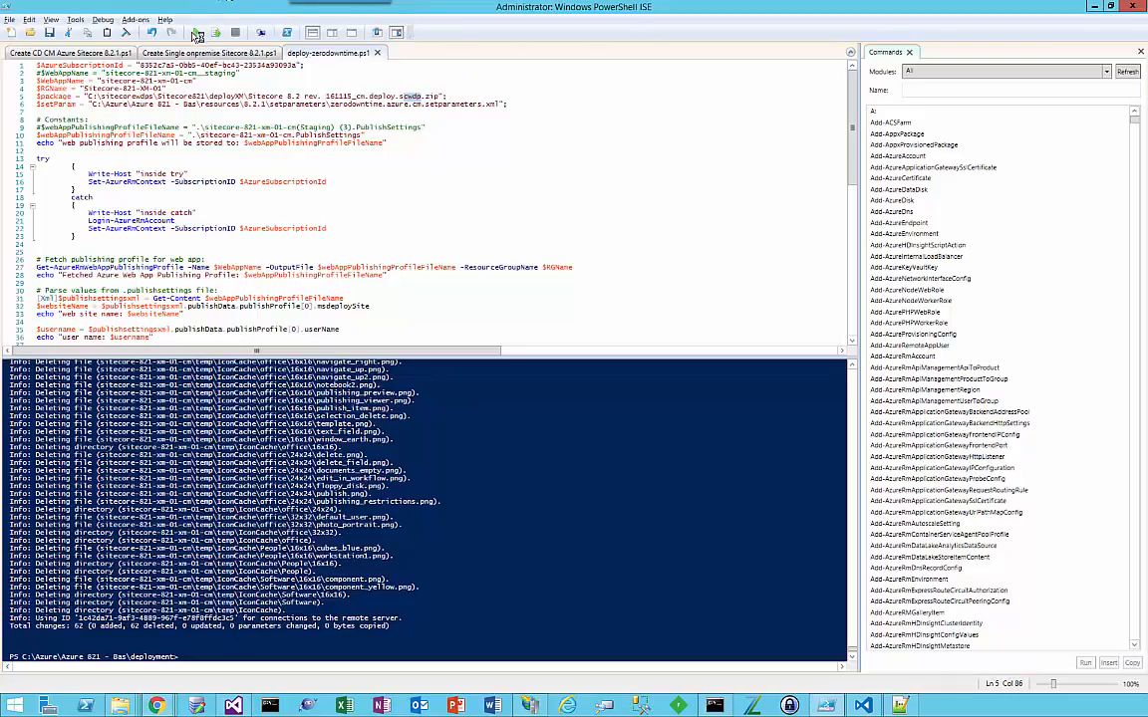
pyautogui.press('F5')
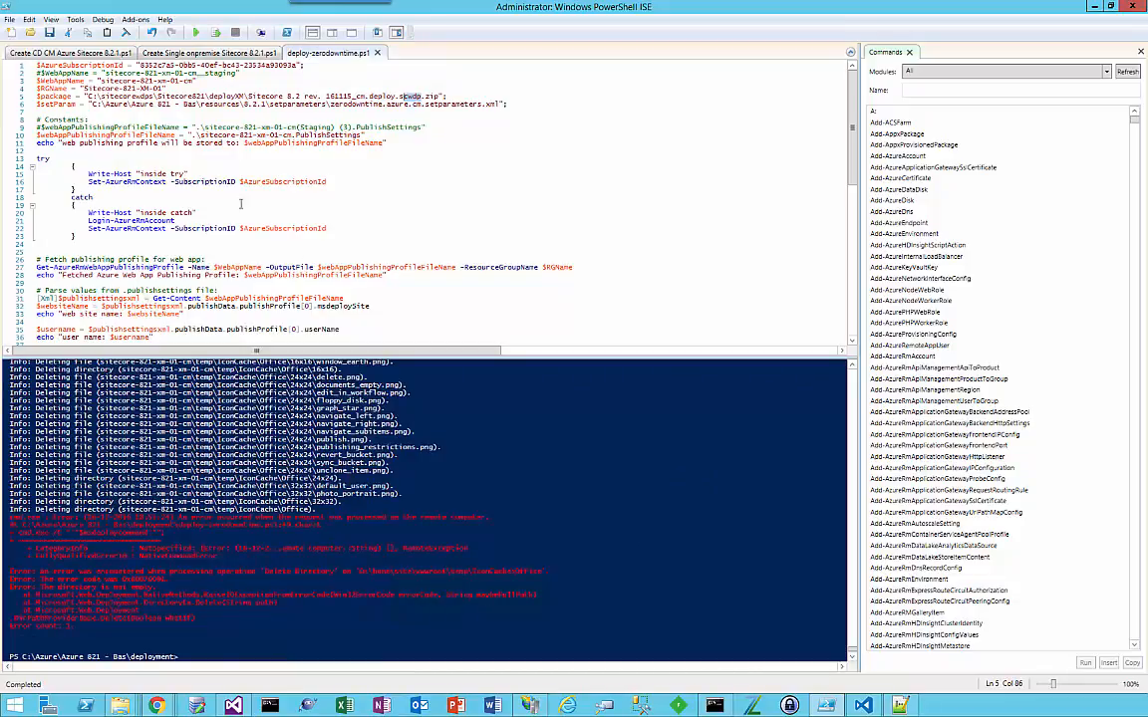
pyautogui.click(196, 33)
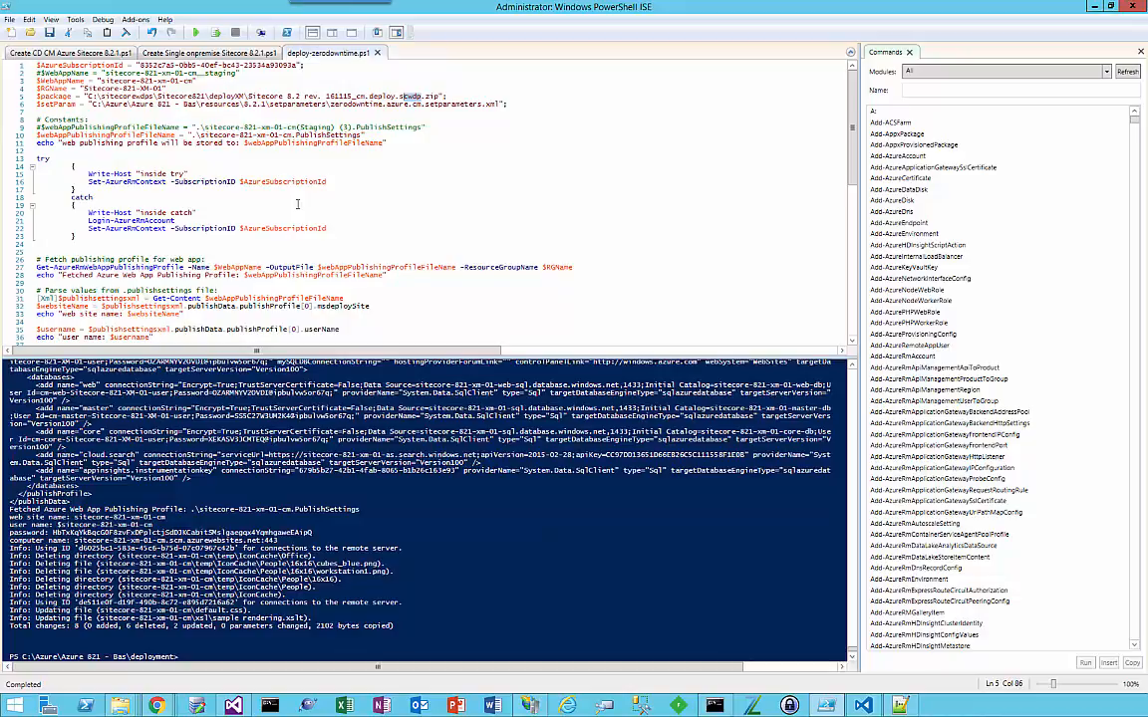
# Step: Return to the Azure portal in Chrome and start the sitecore-821-xm-01-cm web app
pyautogui.hotkey('alt', 'Tab')
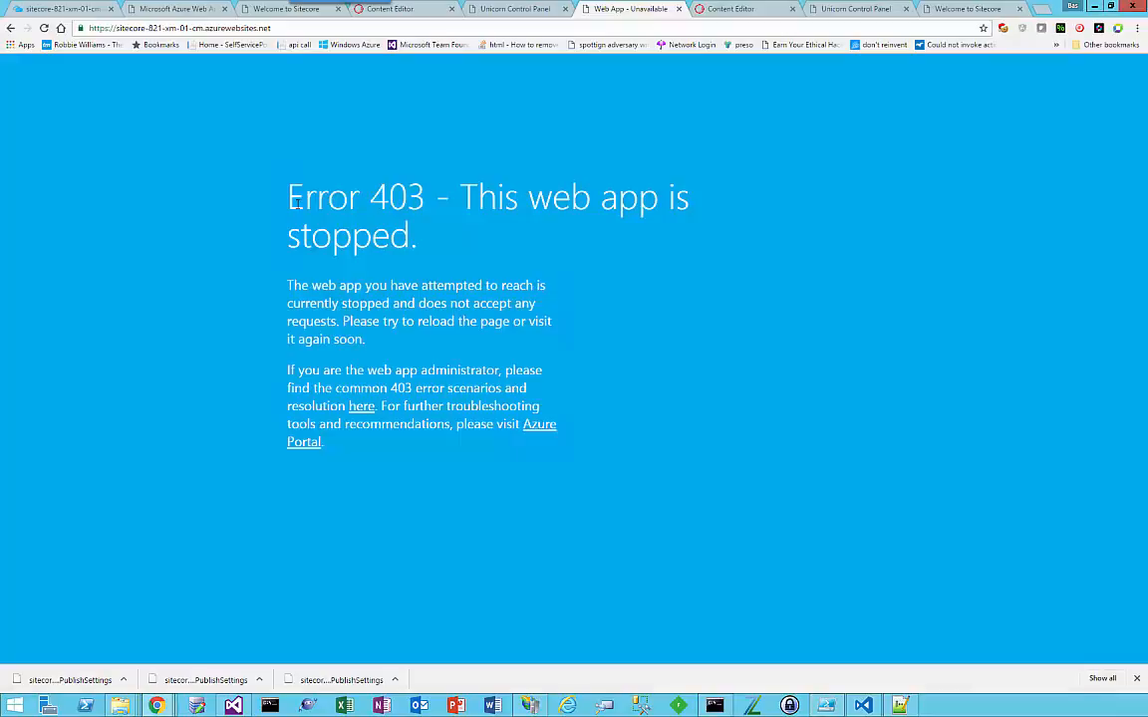
pyautogui.hotkey('alt', 'Tab')
pyautogui.hotkey('alt', 'Tab')
pyautogui.click(70, 8)
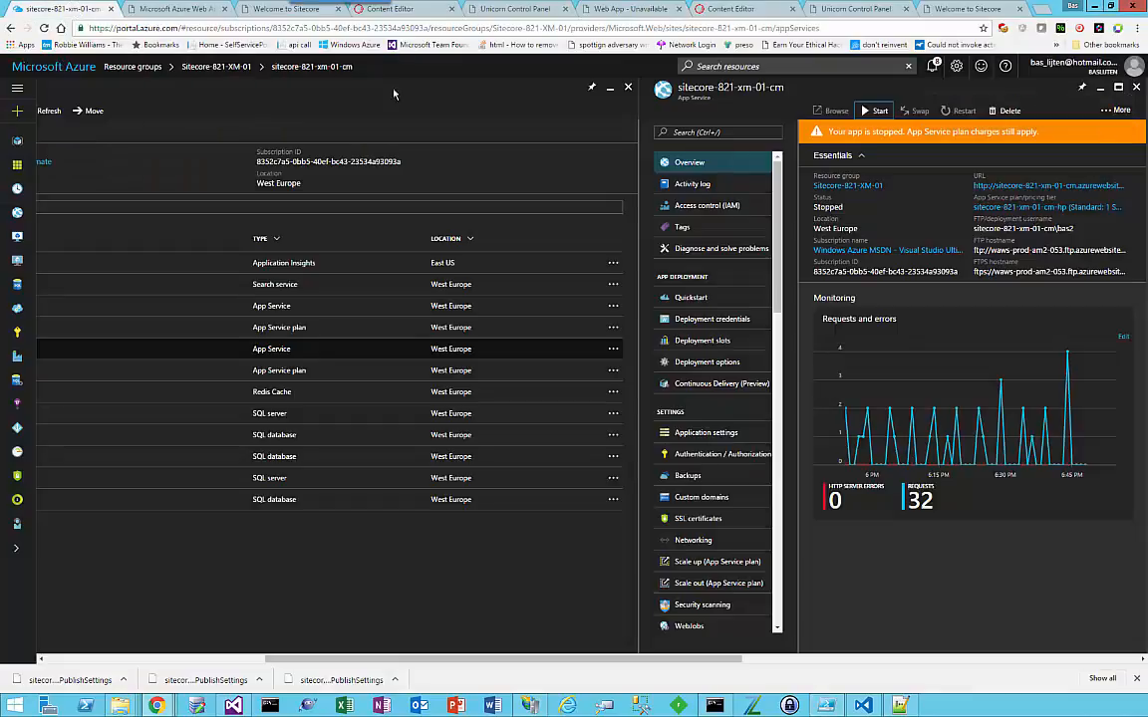
pyautogui.click(874, 110)
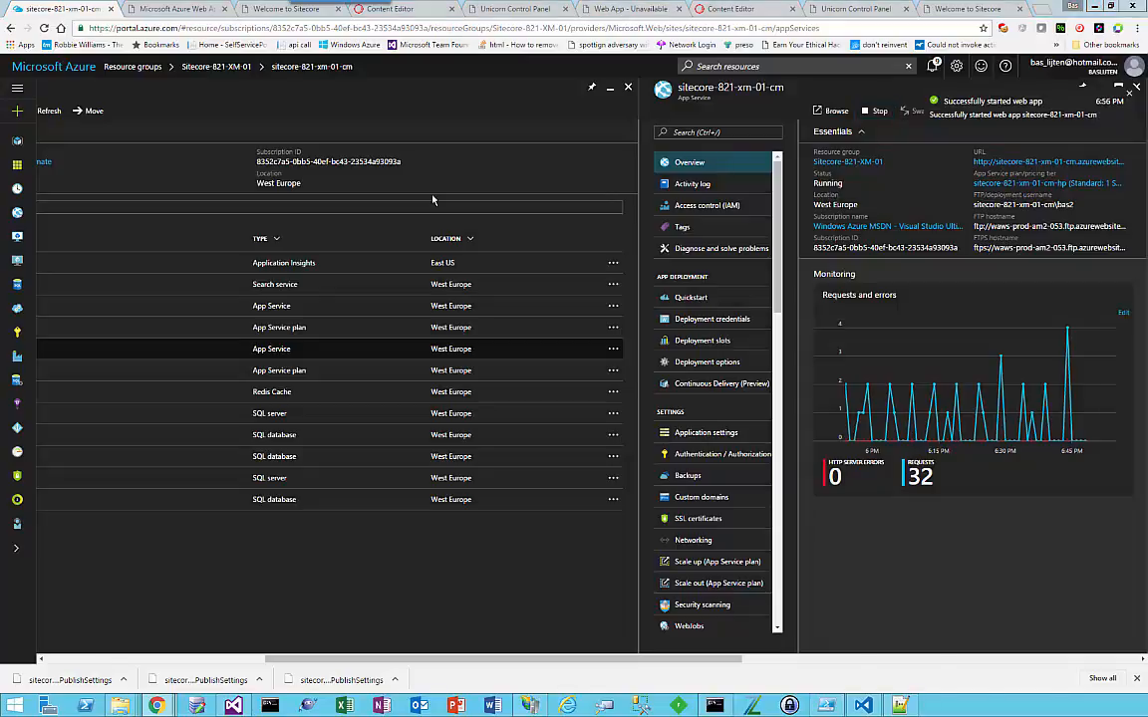
pyautogui.hotkey('alt', 'Tab')
pyautogui.hotkey('alt', 'Tab')
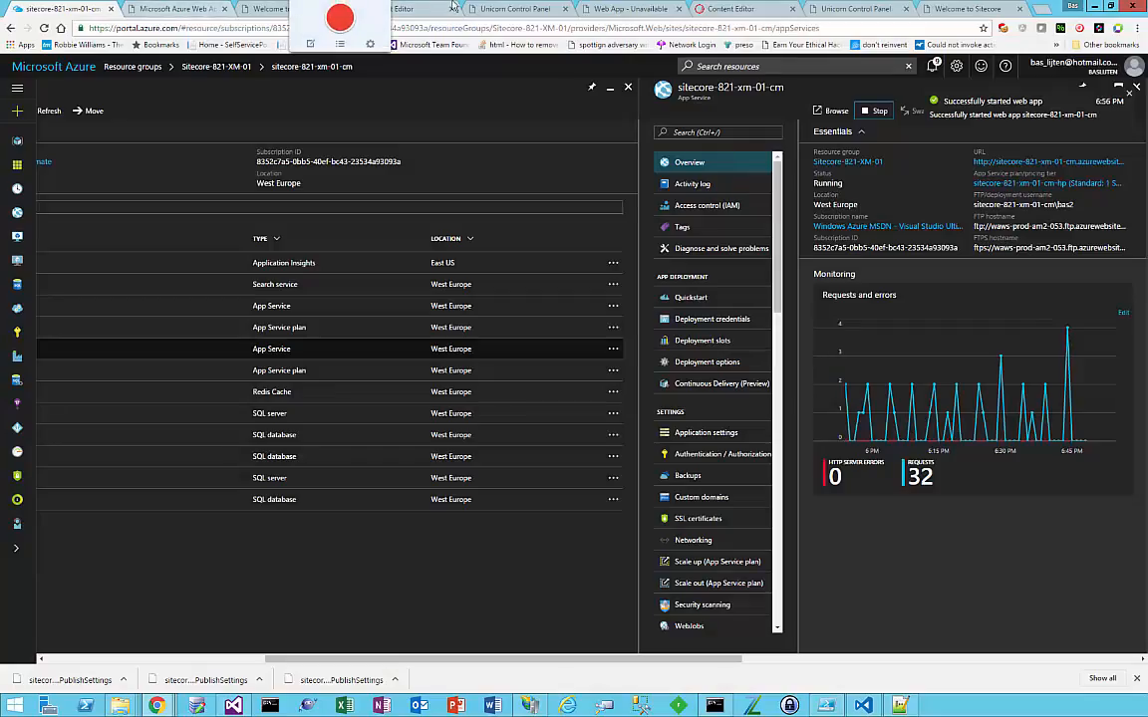
# Step: Reload the sitecore-821-xm-01-cm.azurewebsites.net home page to check the deployed site
pyautogui.click(498, 8)
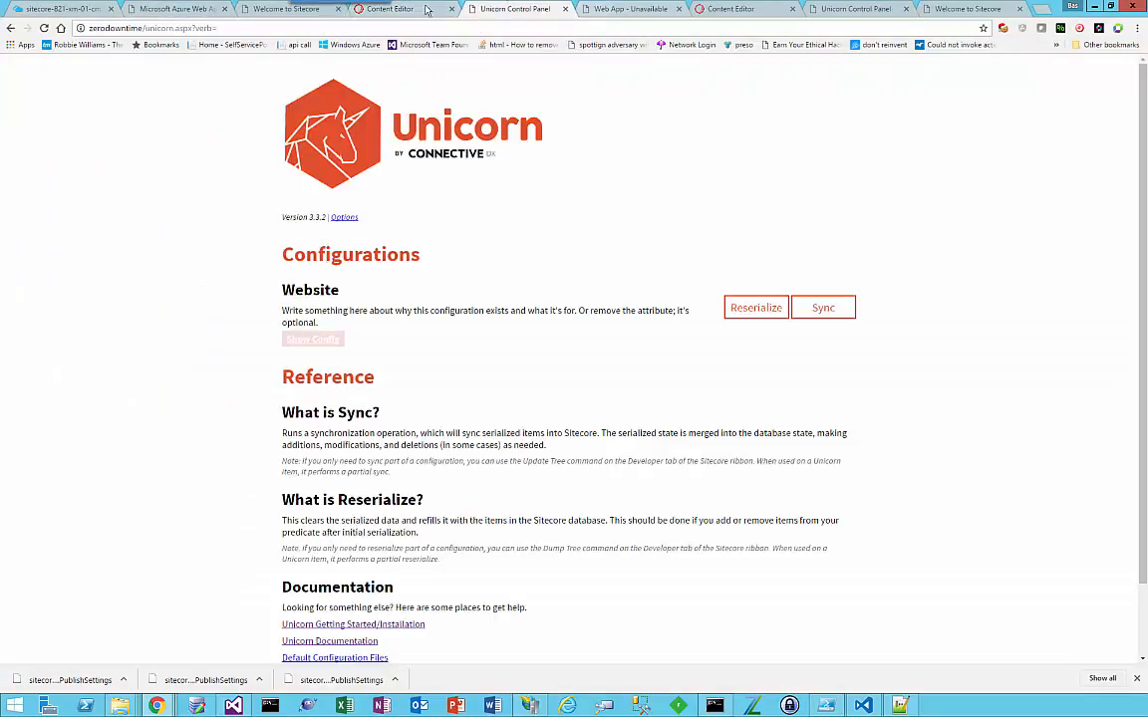
pyautogui.click(623, 9)
pyautogui.click(578, 28)
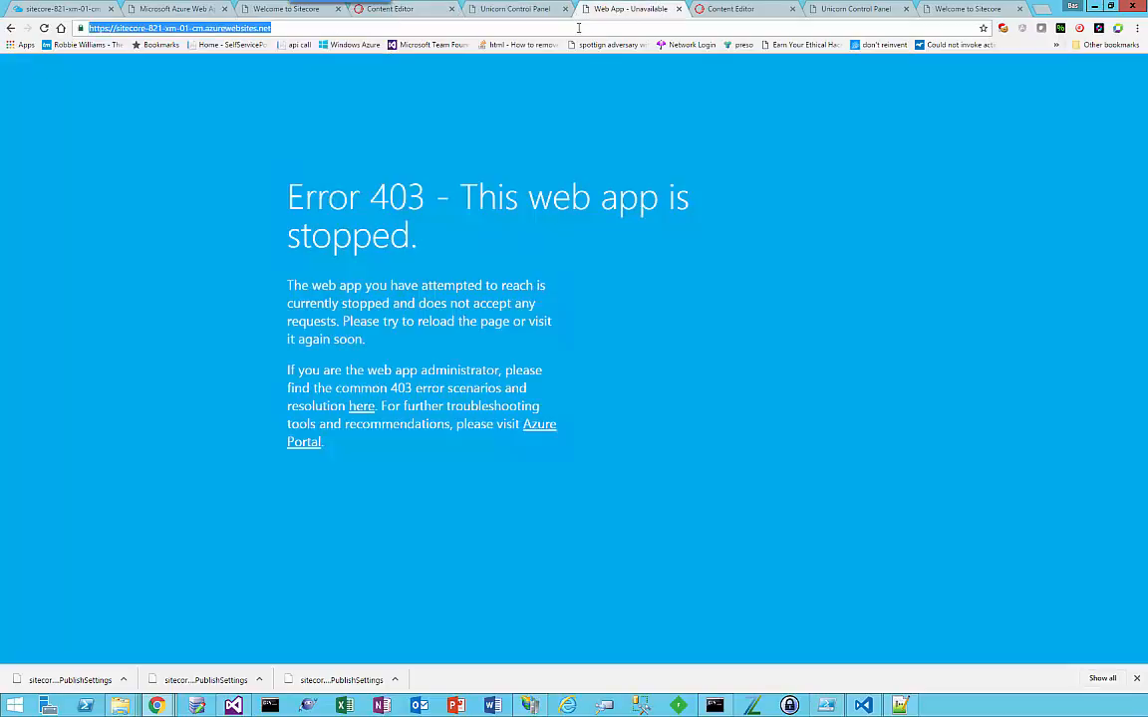
pyautogui.press('Return')
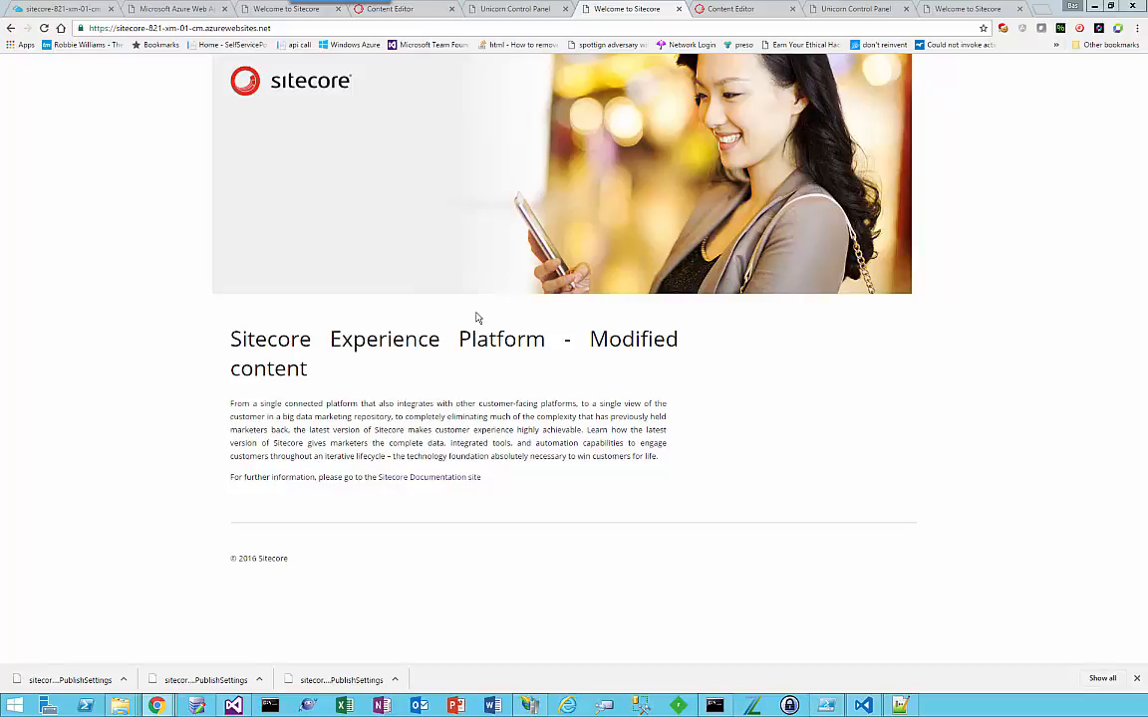
# Step: Return to the Azure portal and review the sitecore-821-xm-01-cm overview and its additional publish profile options
pyautogui.click(88, 9)
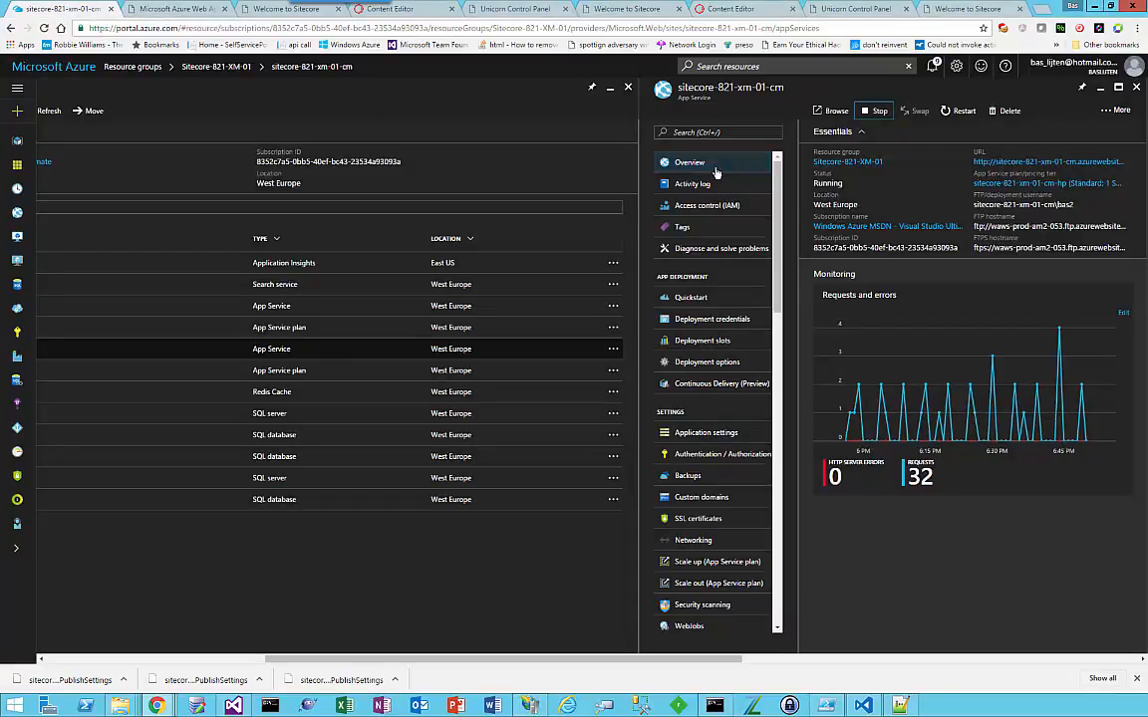
pyautogui.click(683, 165)
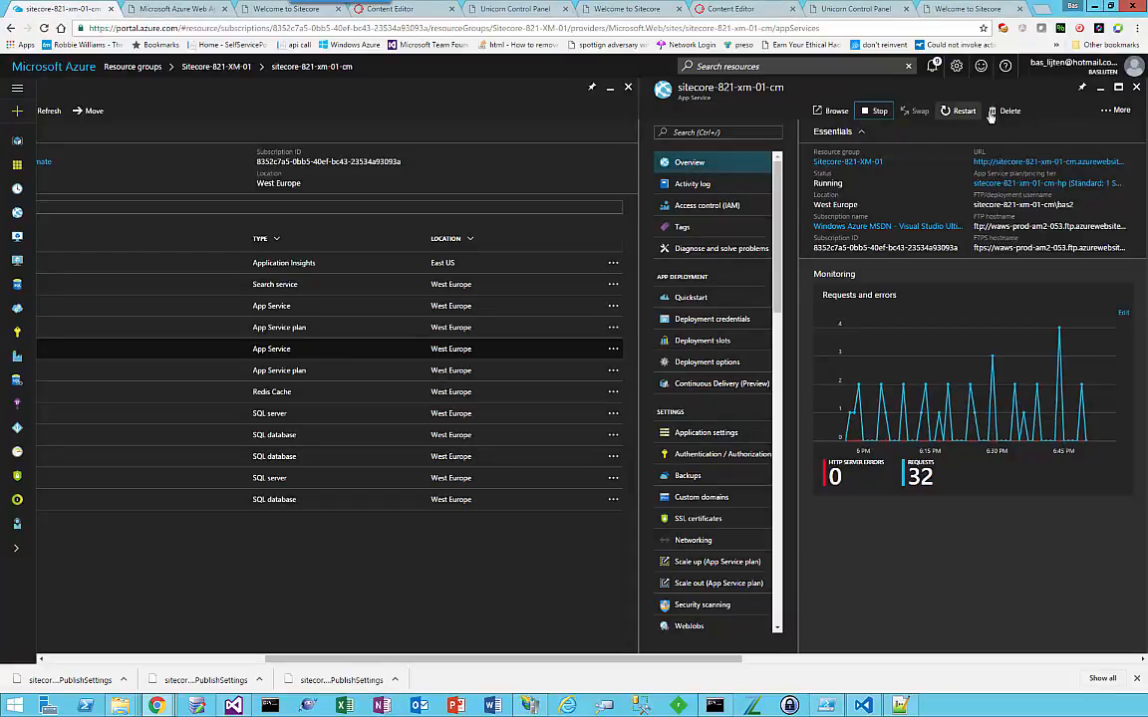
pyautogui.click(1110, 110)
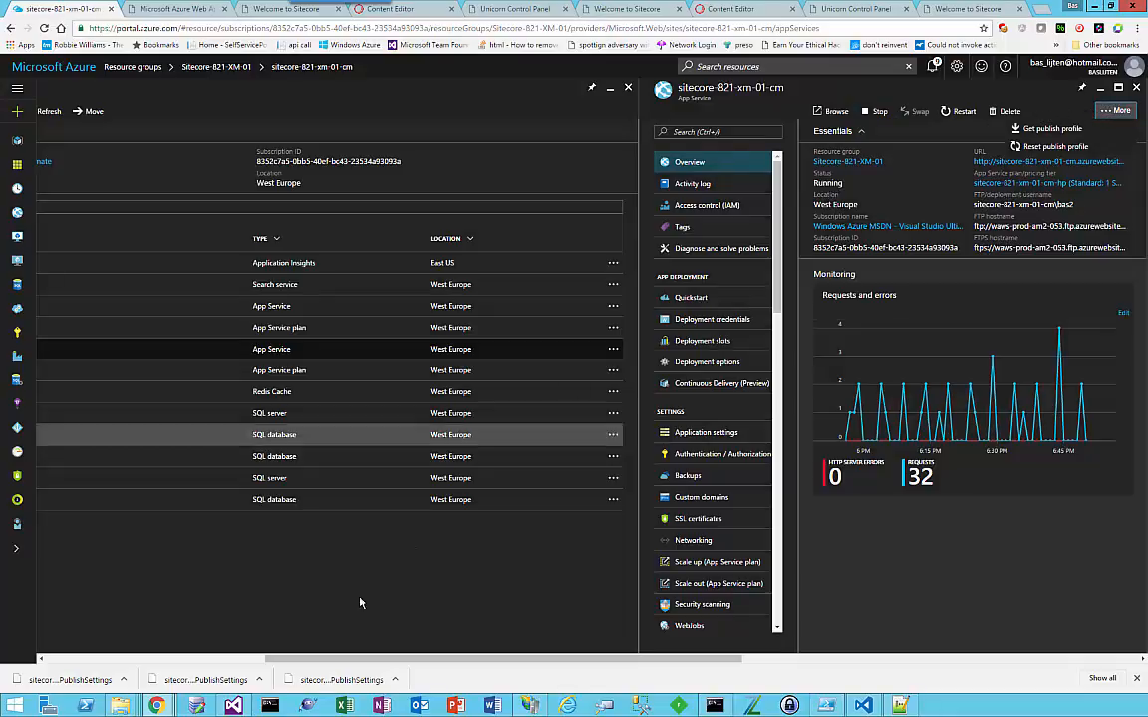
# Step: Switch to Visual Studio and publish the Website project with the sitecore-821-xm-01-cm - Web Deploy profile
pyautogui.click(233, 706)
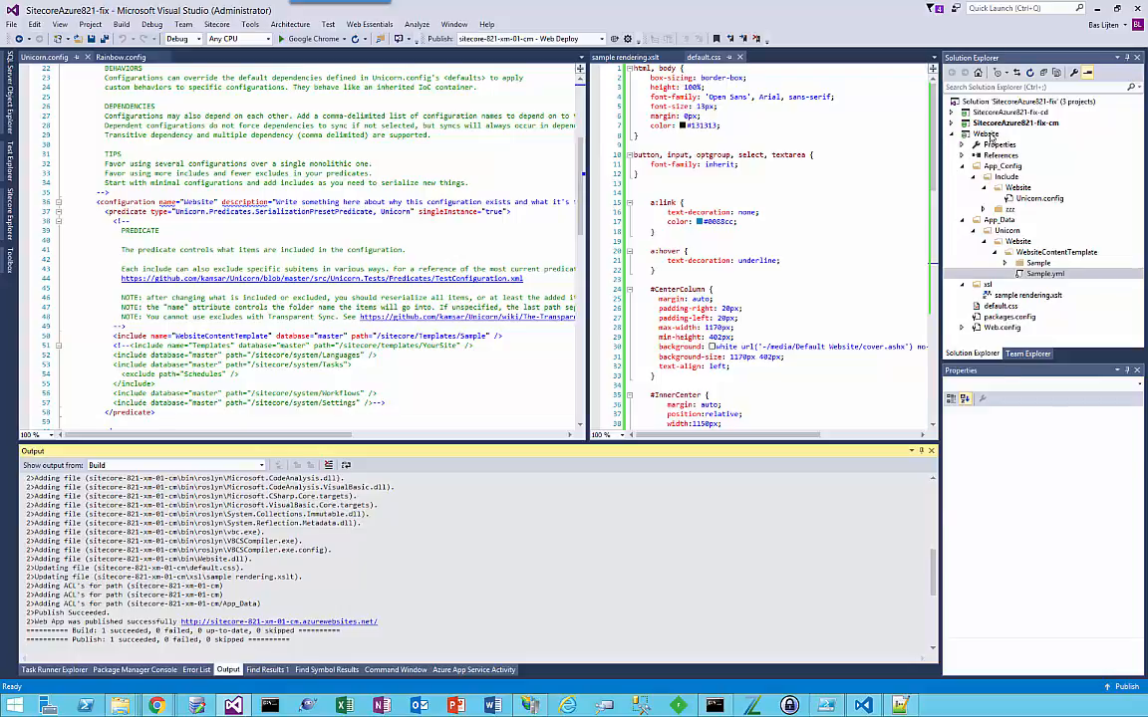
pyautogui.click(984, 134)
pyautogui.click(625, 40)
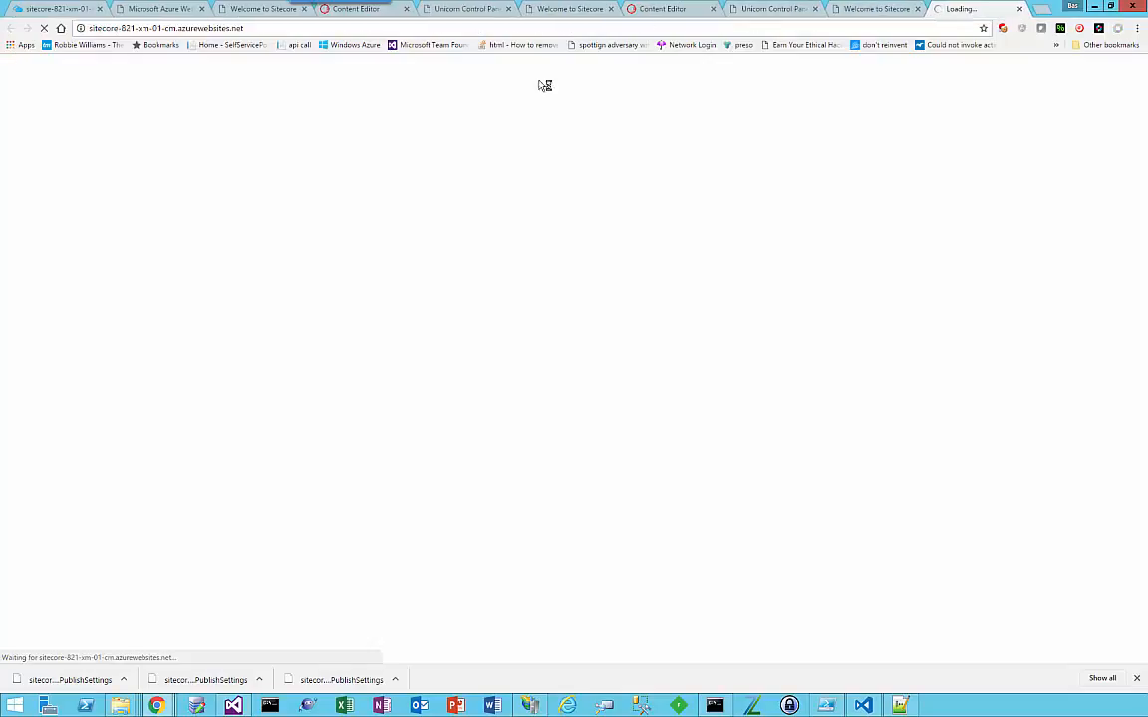
# Step: Check the publish output in Visual Studio and reload the sitecore-821-xm-01-cm home page in Chrome
pyautogui.hotkey('alt', 'Tab')
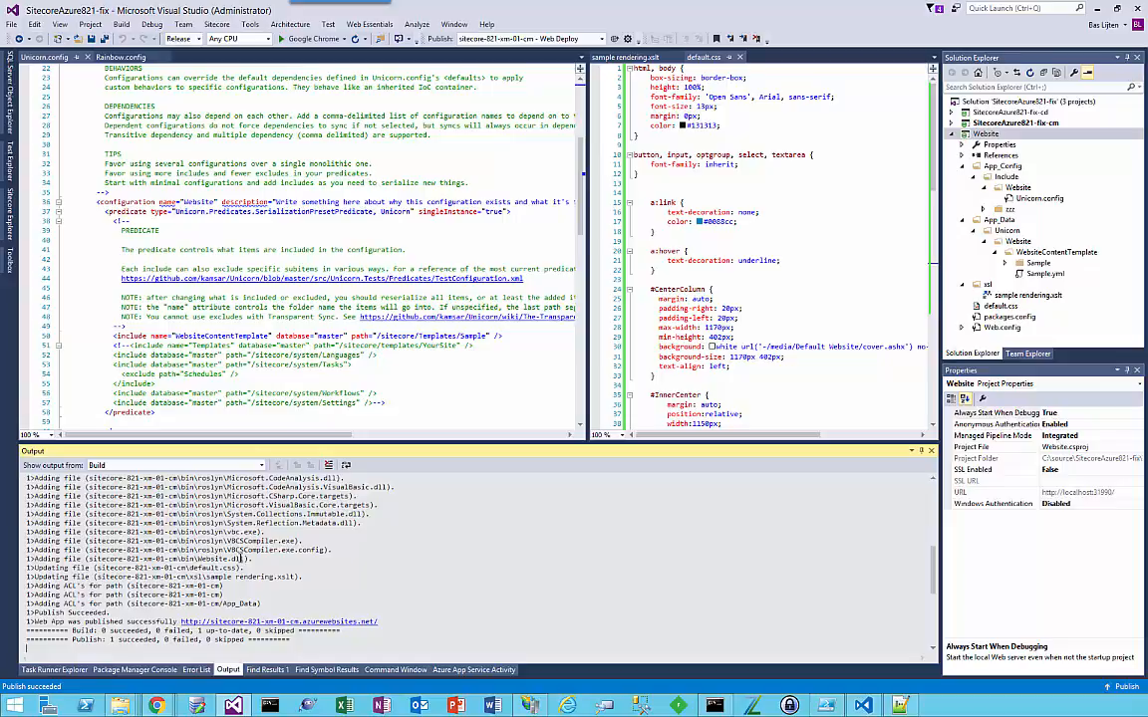
pyautogui.hotkey('alt', 'Tab')
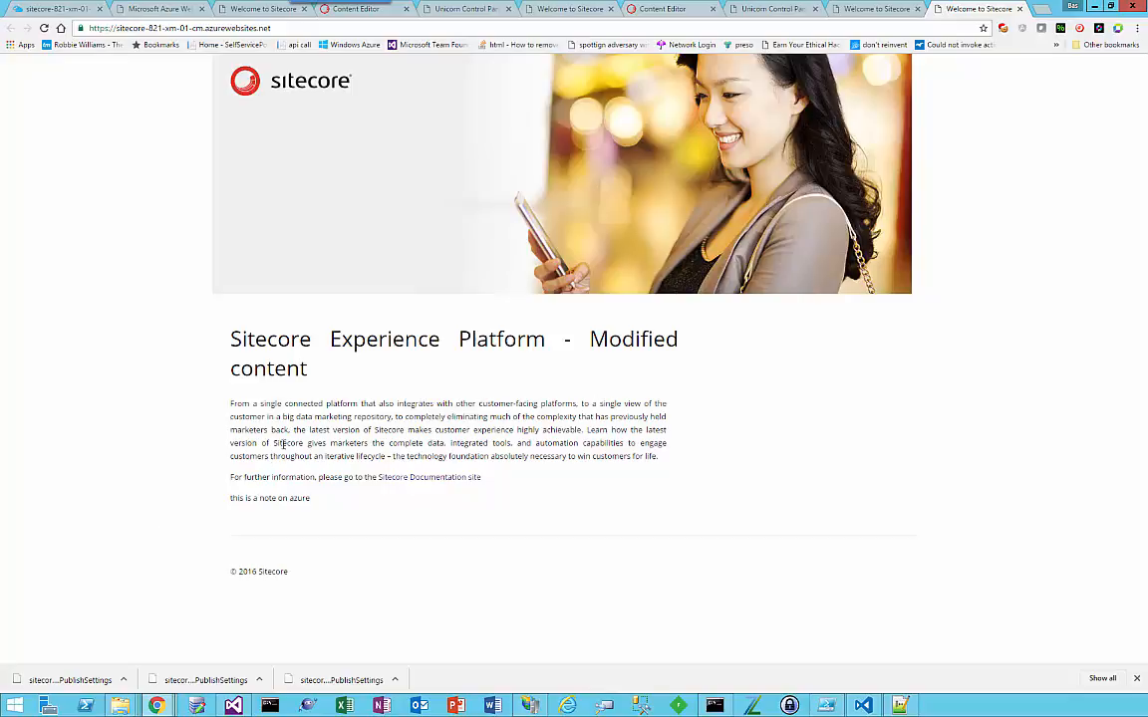
pyautogui.press('F5')
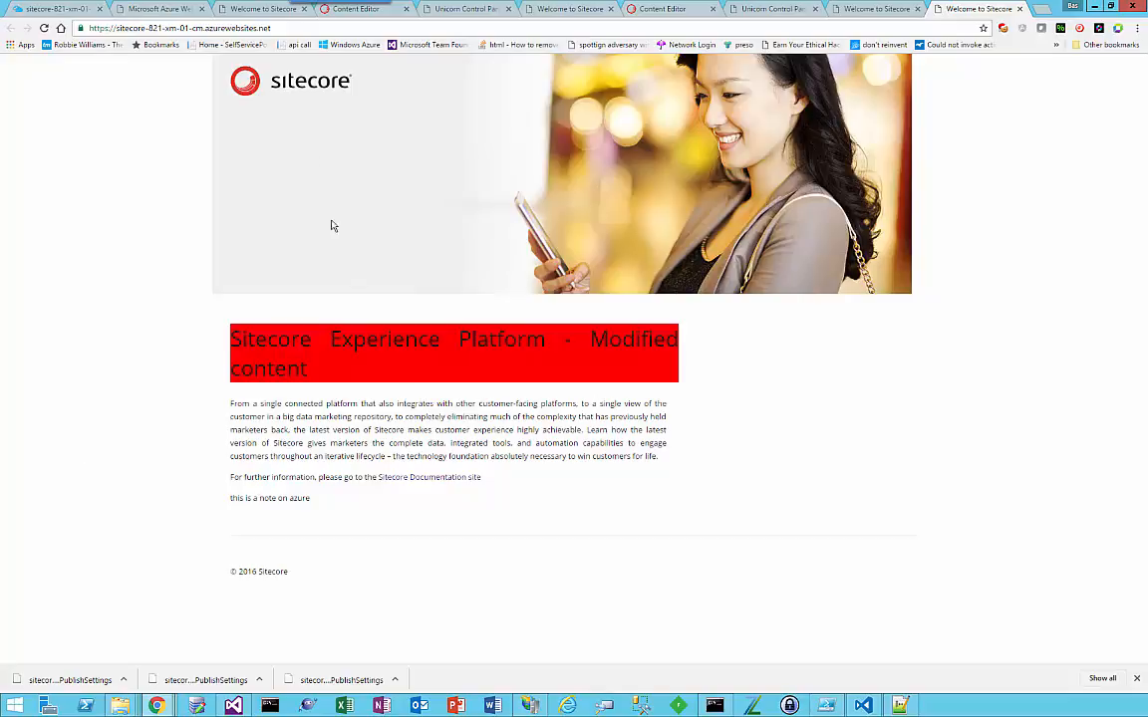
# Step: Open the sitecore-821-xm-01-cm console in the Azure portal, change to the App_Config directory and list its contents
pyautogui.click(60, 8)
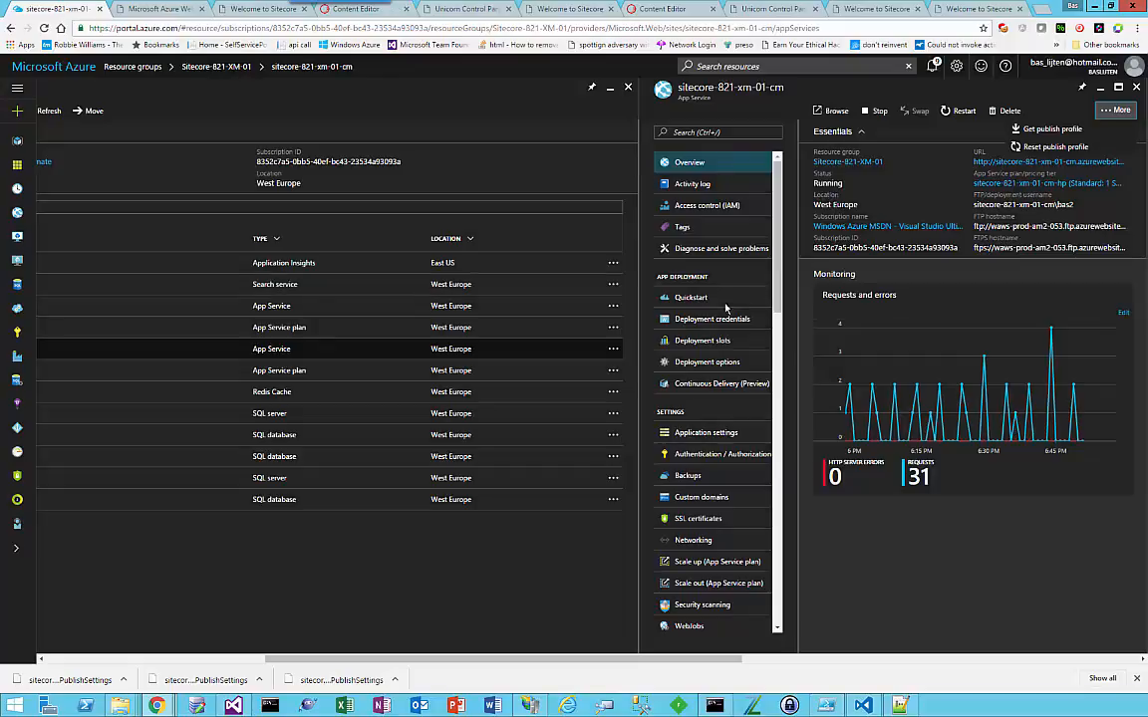
pyautogui.scroll(-3, 698, 296)
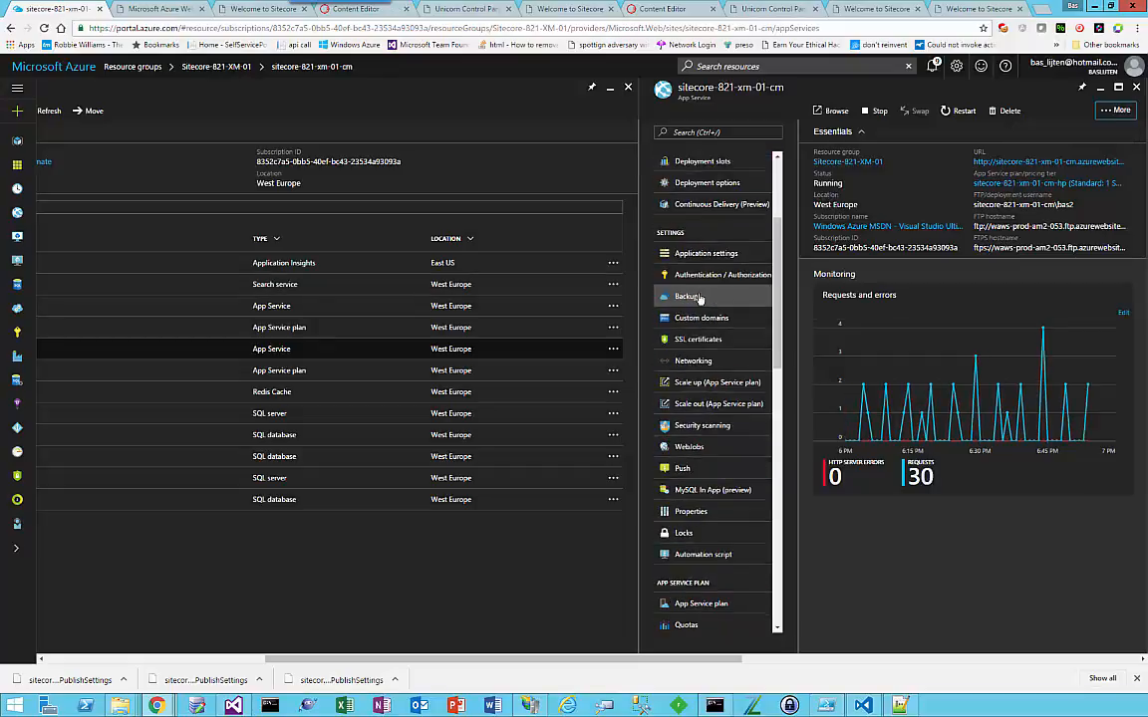
pyautogui.scroll(-2, 700, 298)
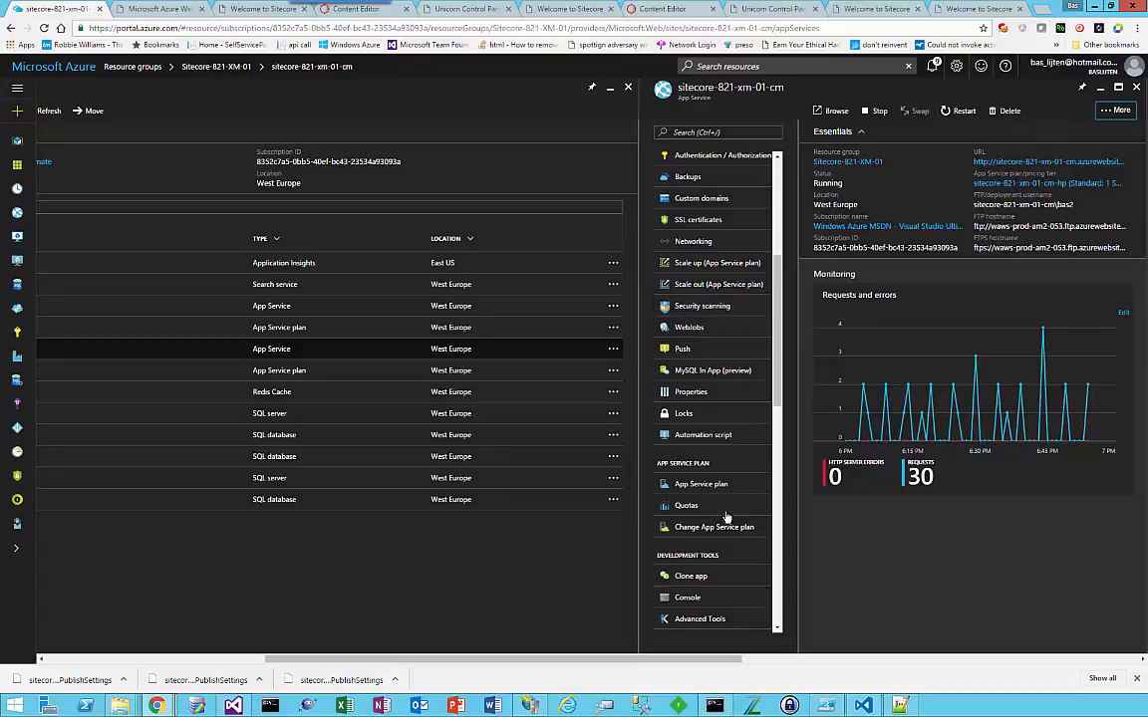
pyautogui.click(687, 597)
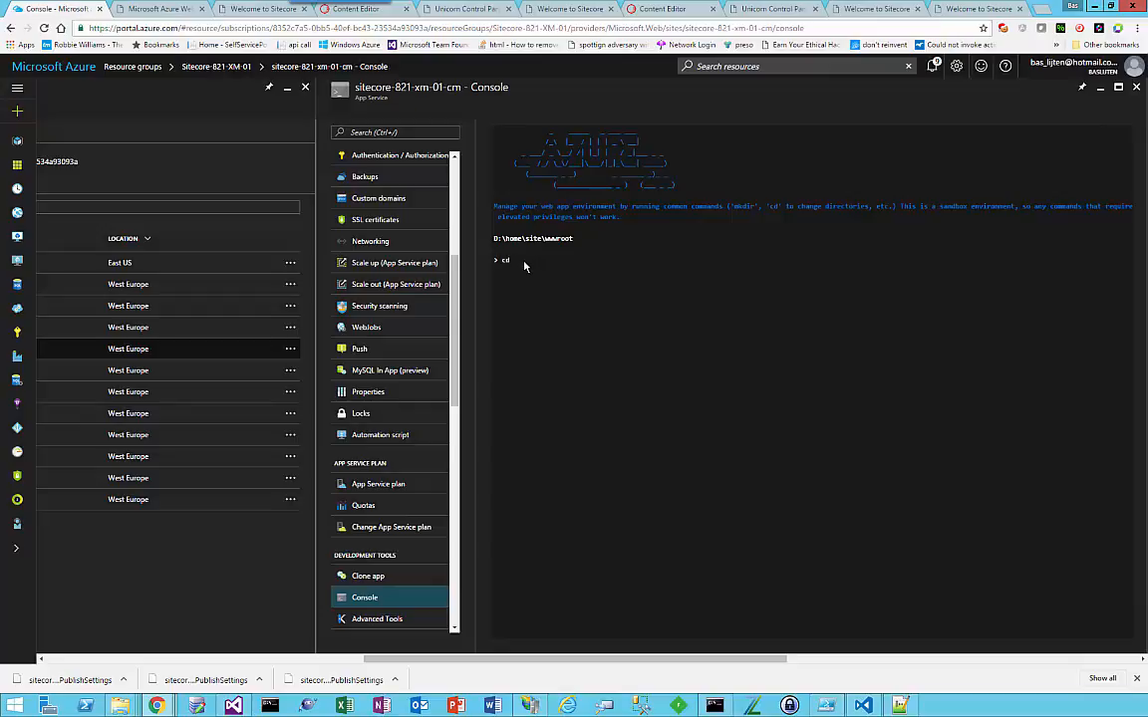
pyautogui.write('cd App_Config')
pyautogui.press('Return')
pyautogui.write('dir')
pyautogui.press('Return')
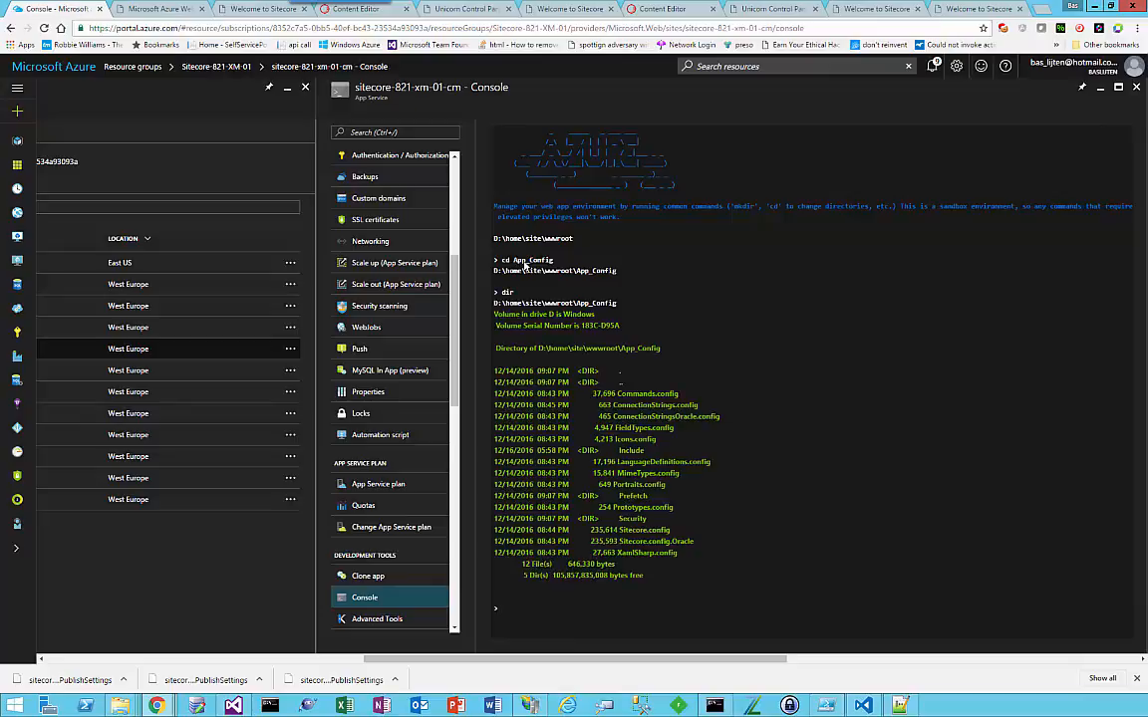
# Step: Display the contents of connectionstrings.config in the web app's console
pyautogui.write('type connectionstrings.config')
pyautogui.press('Return')
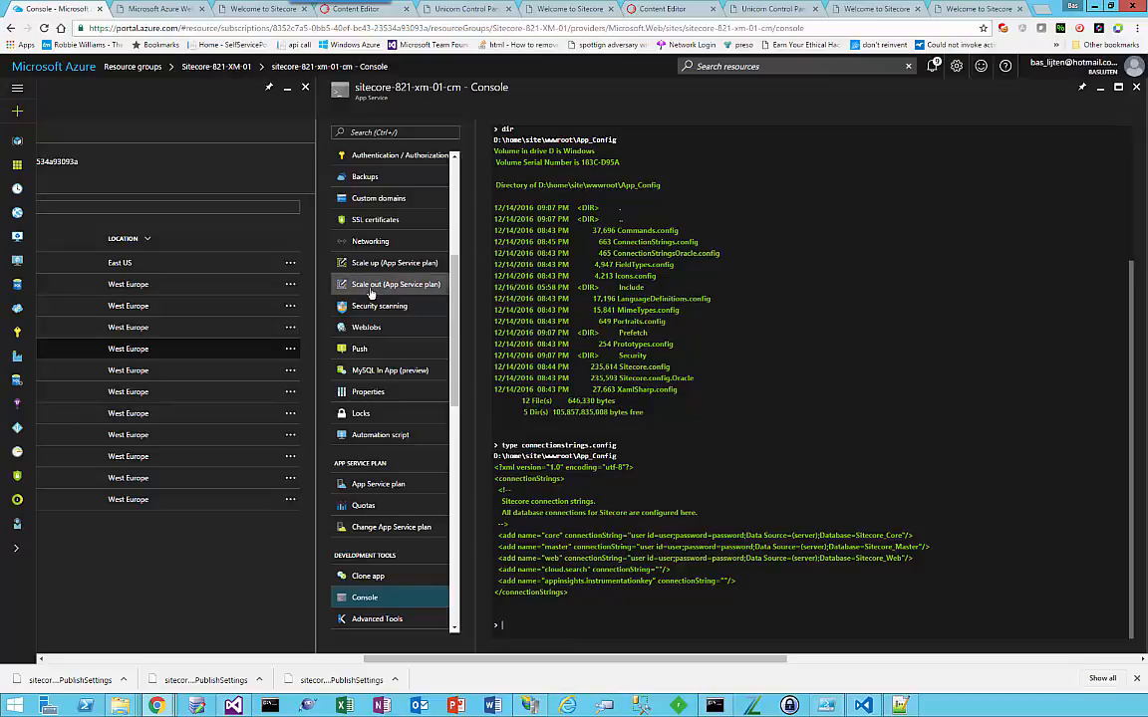
# Step: Open the application settings of sitecore-821-xm-01-cm and look through them
pyautogui.scroll(5, 371, 292)
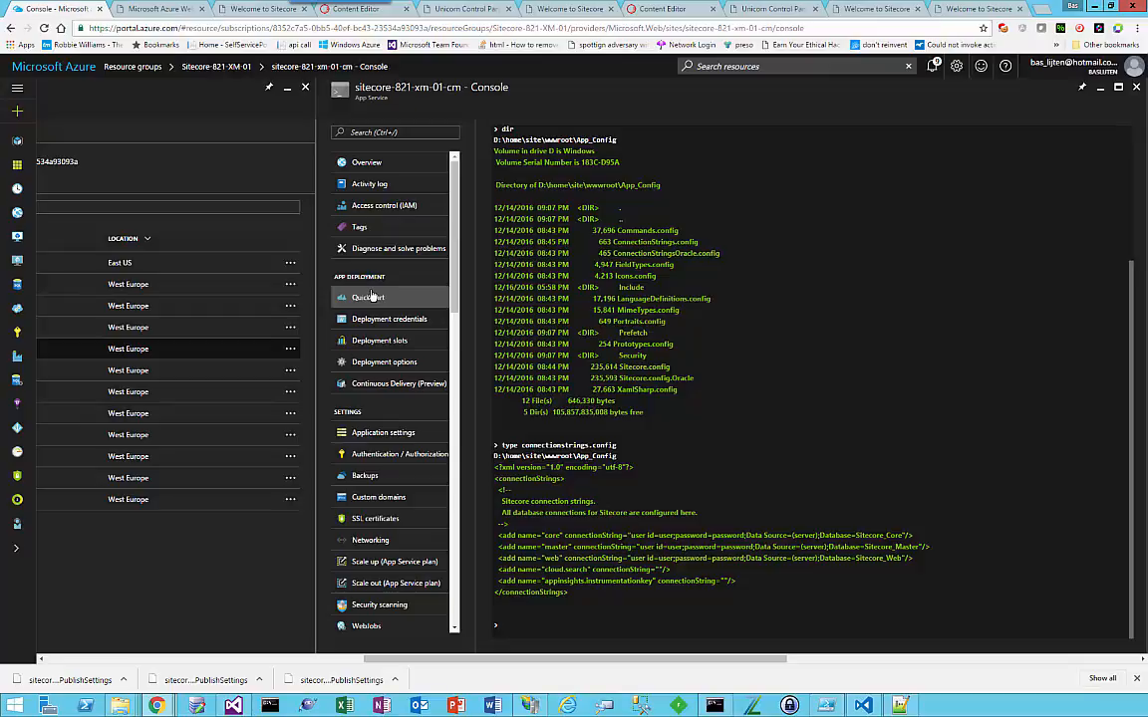
pyautogui.click(384, 434)
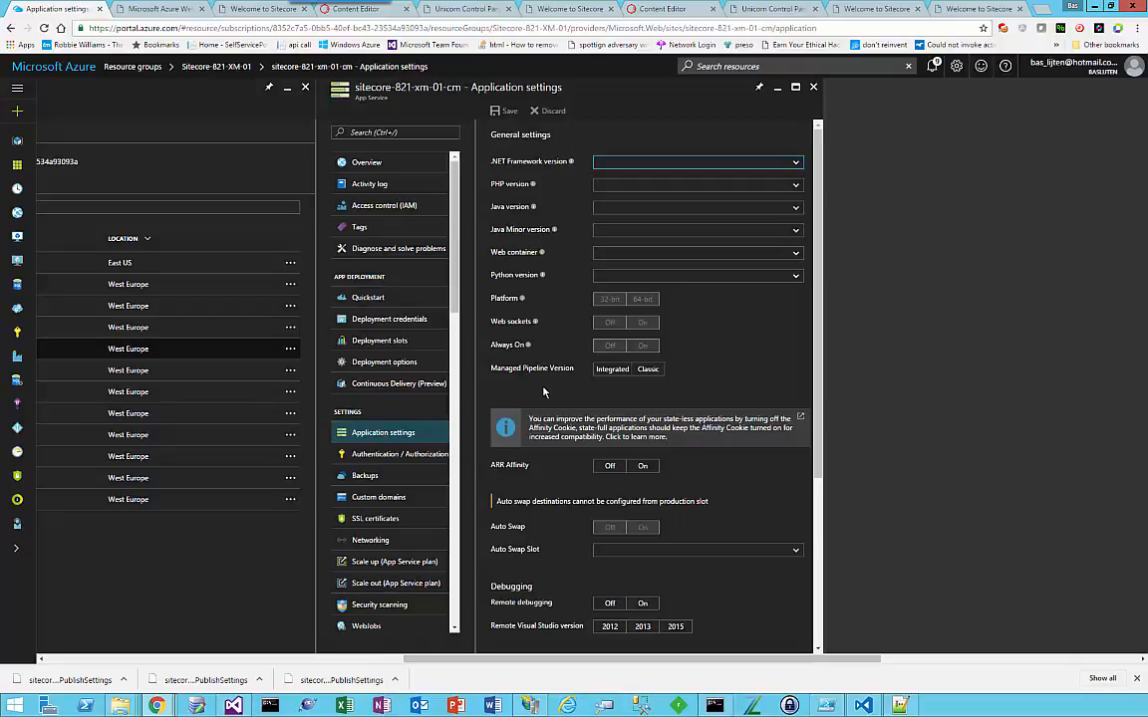
pyautogui.scroll(-5, 551, 379)
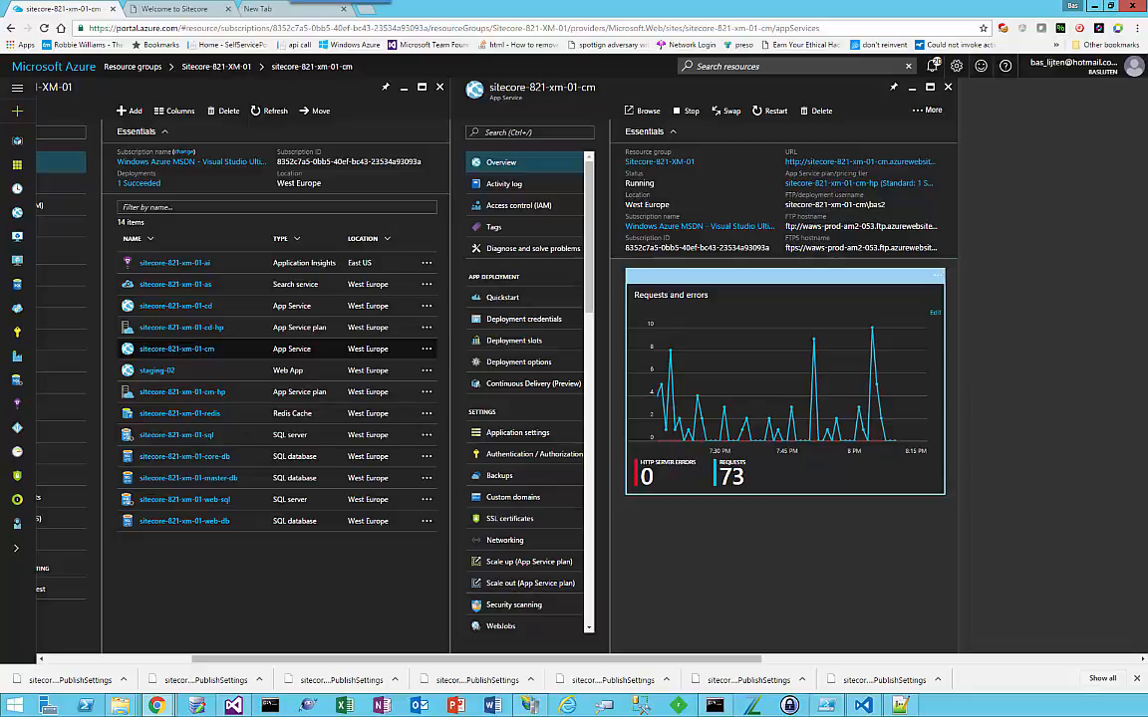
# Step: Try to add a deployment slot named staging-02 to sitecore-821-xm-01-cm, view the configuration source options and clear the name
pyautogui.click(531, 341)
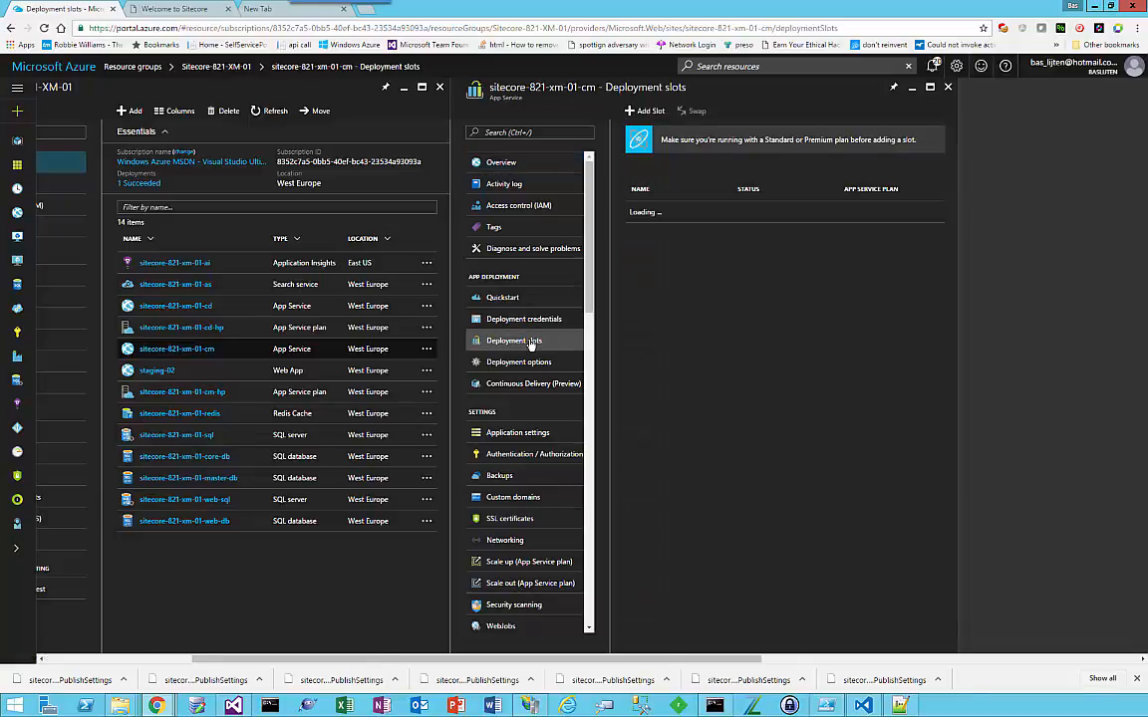
pyautogui.click(651, 114)
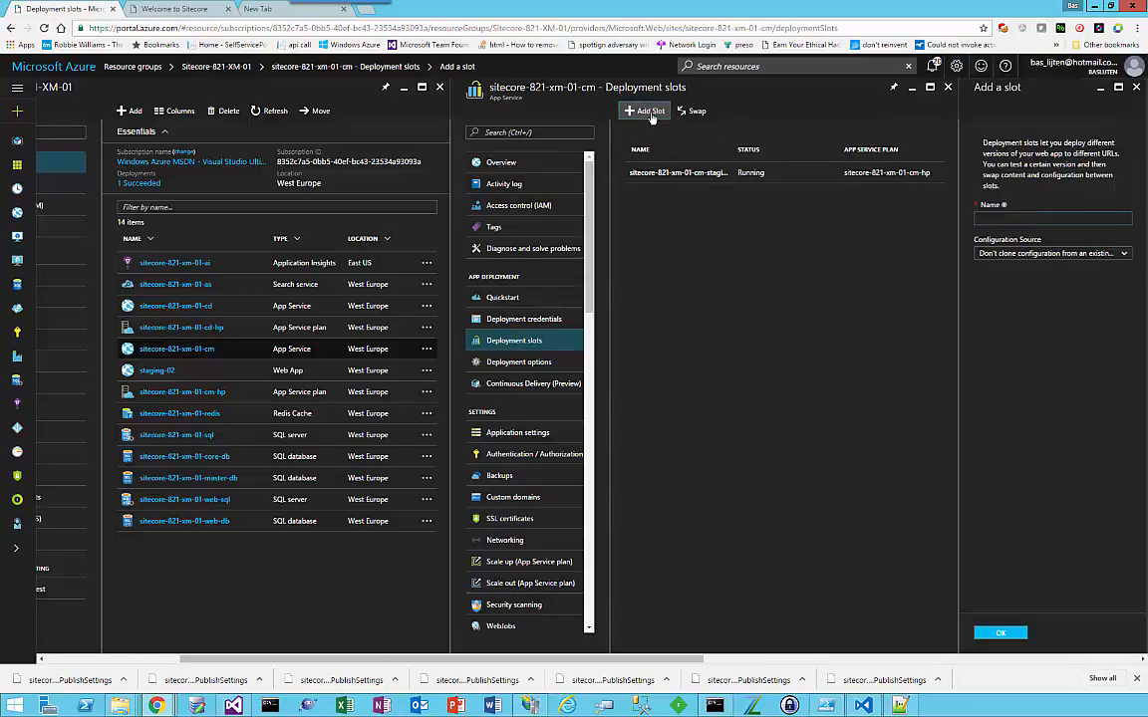
pyautogui.write('staging')
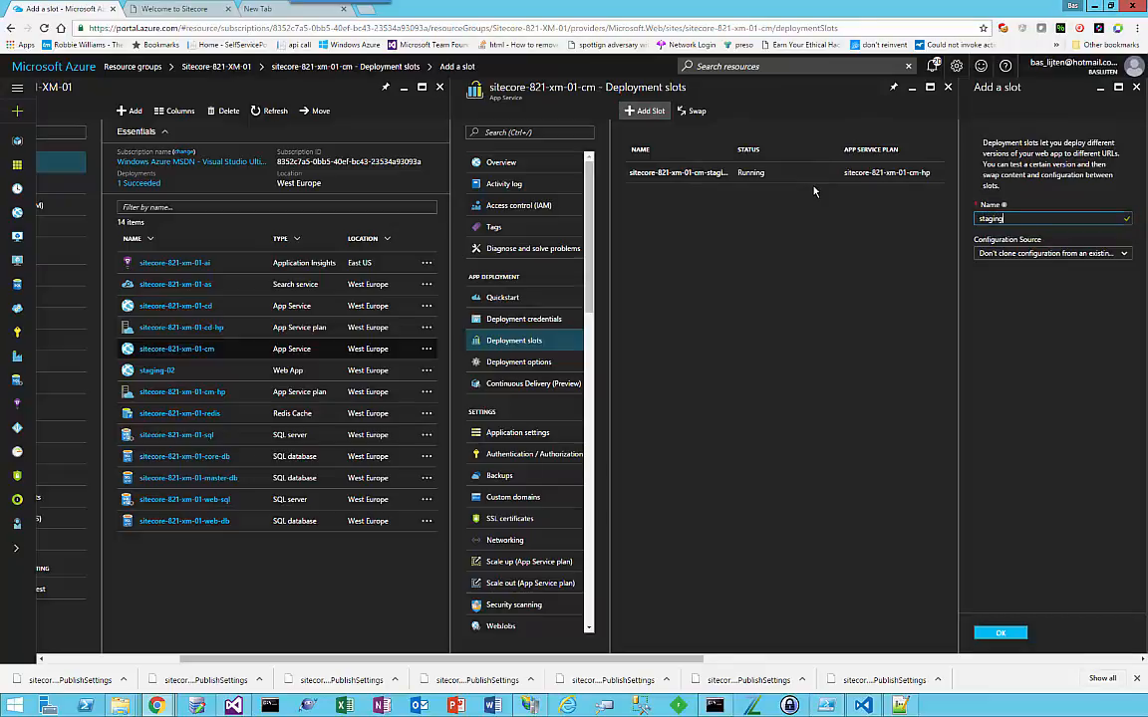
pyautogui.write('-02')
pyautogui.click(1006, 254)
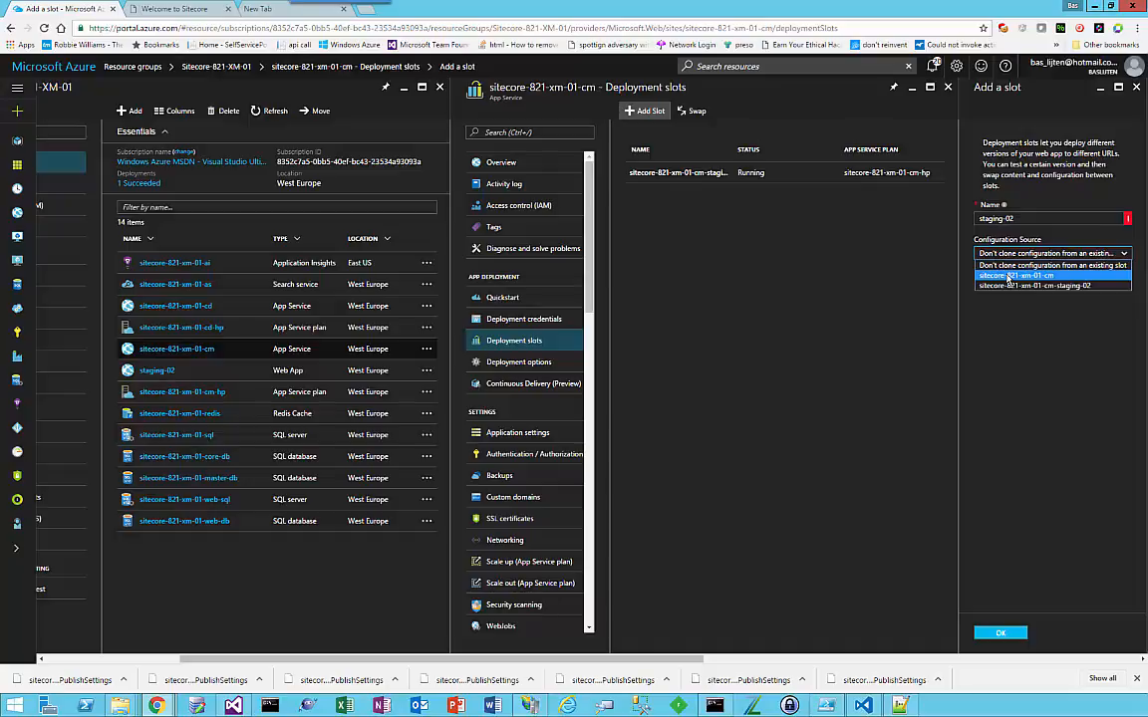
pyautogui.click(1095, 394)
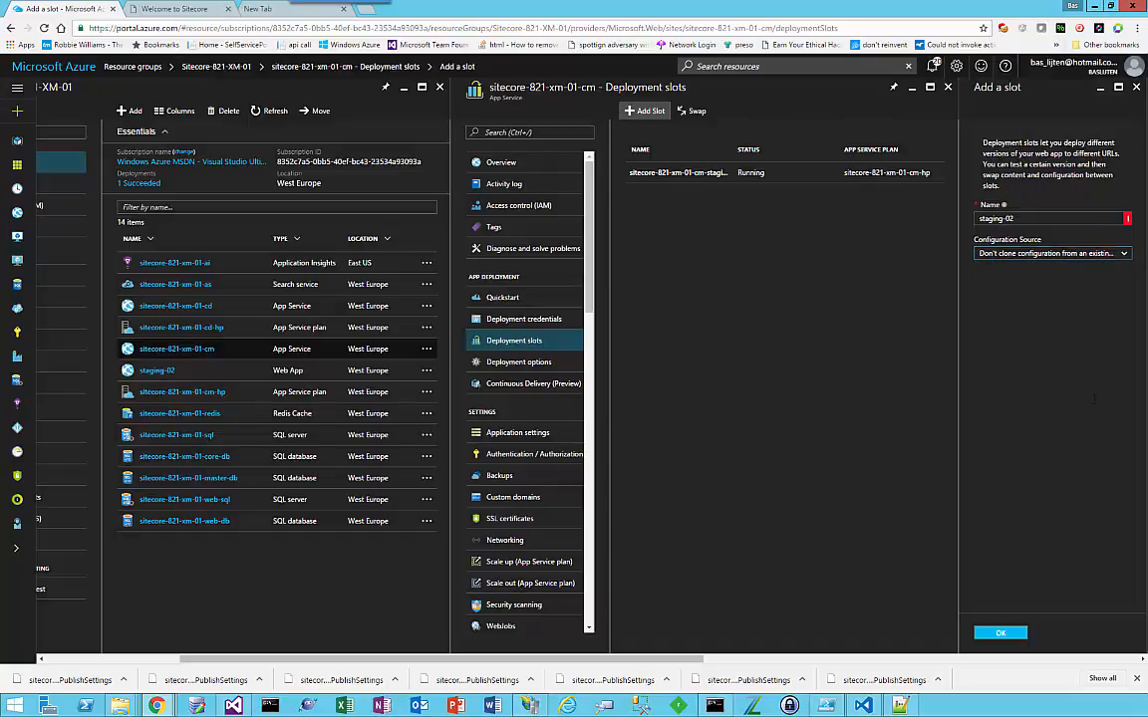
pyautogui.click(1062, 220)
pyautogui.hotkey('ctrl', 'a')
pyautogui.press('BackSpace')
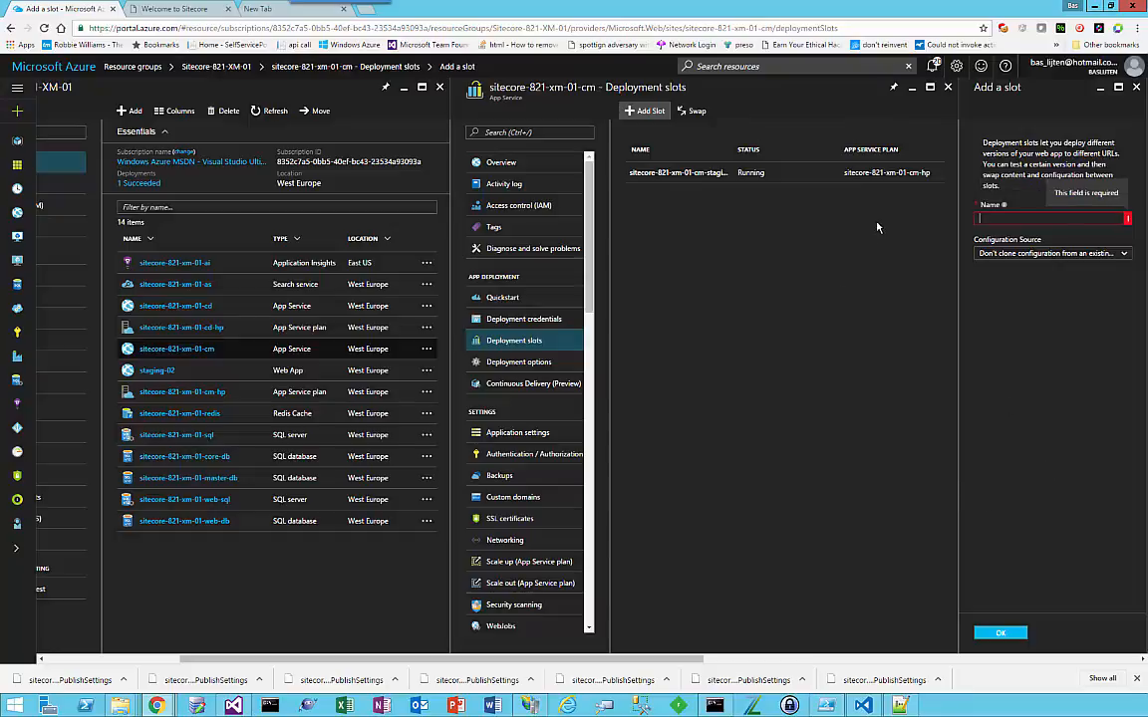
# Step: Open the console of the existing staging-02 slot and list the files in its wwwroot directory
pyautogui.click(156, 372)
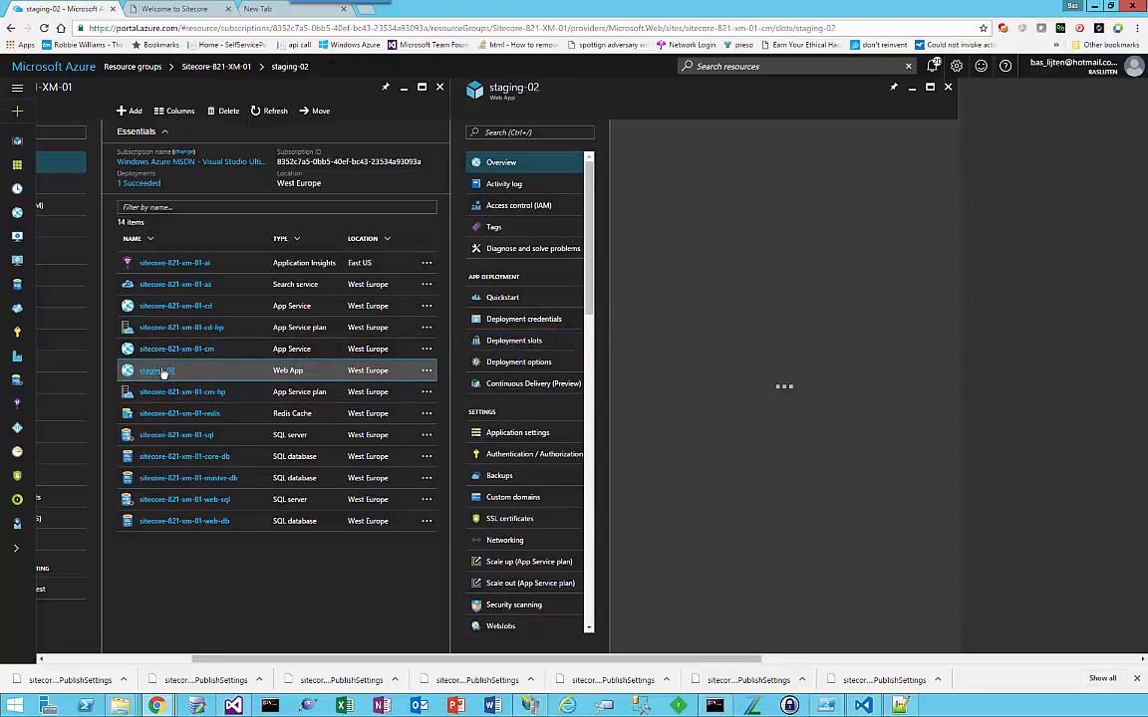
pyautogui.scroll(-5, 538, 522)
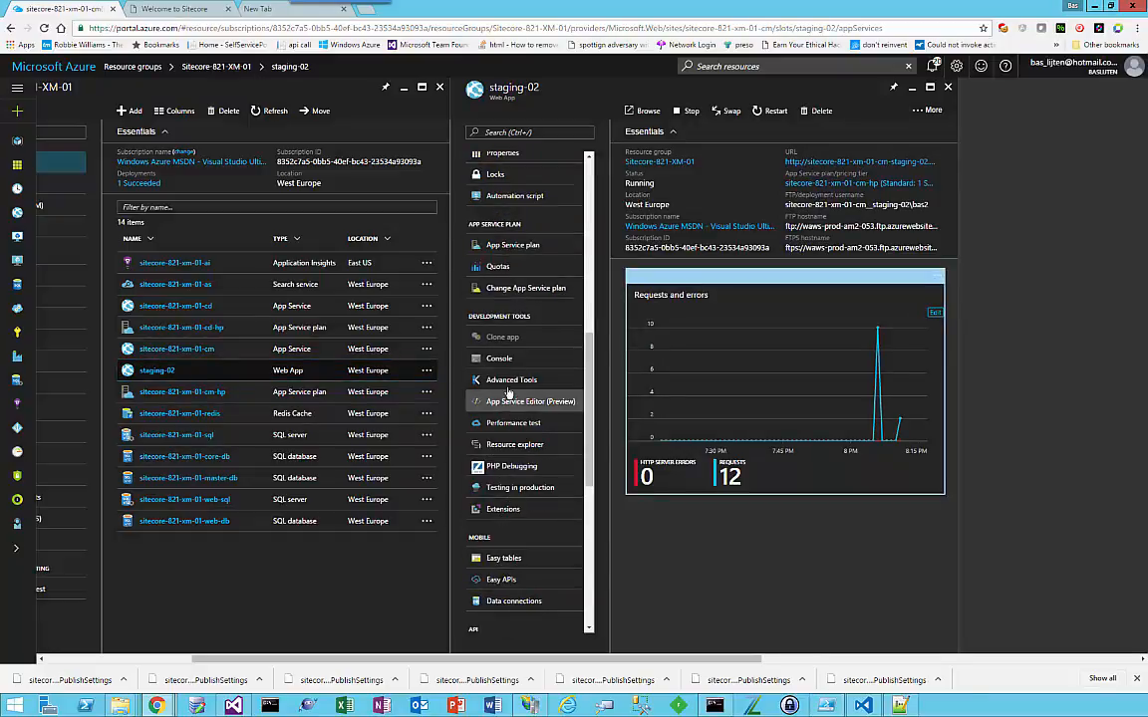
pyautogui.click(506, 361)
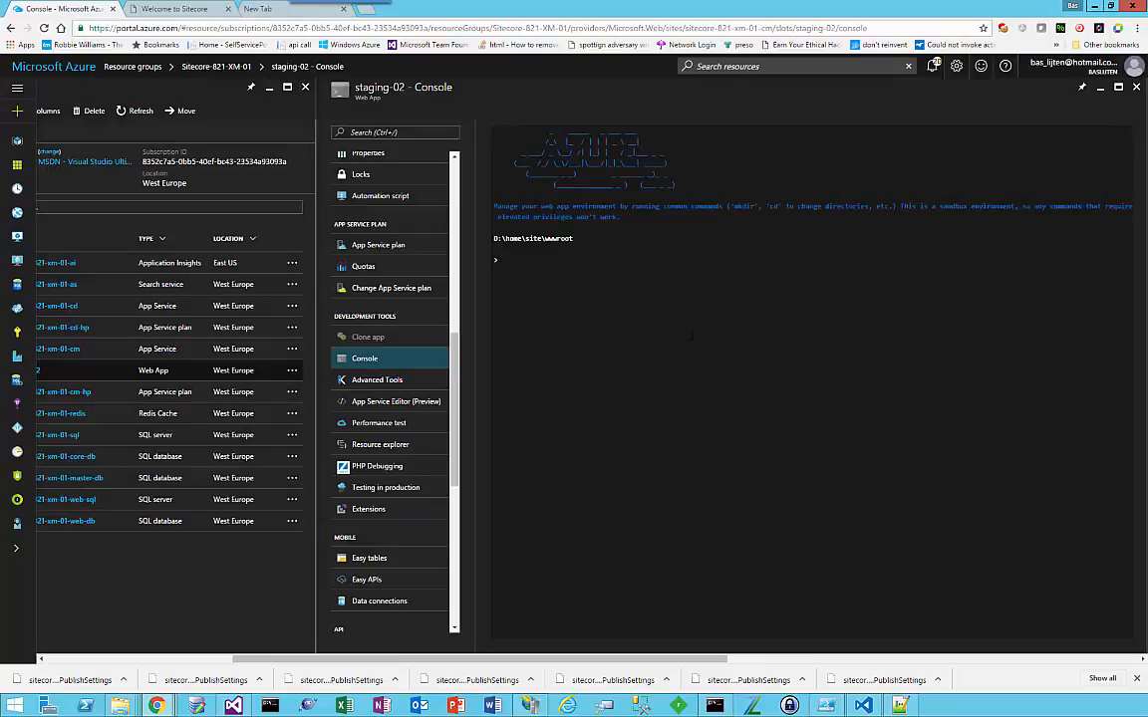
pyautogui.write('dir')
pyautogui.press('Return')
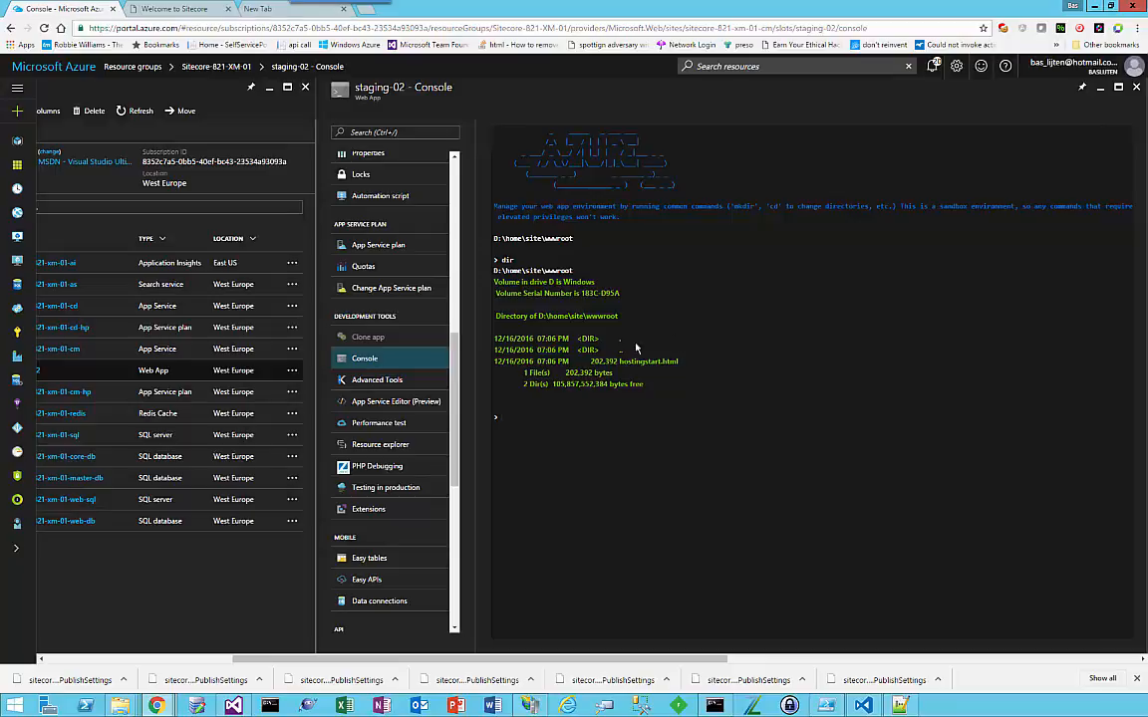
# Step: Return to the staging-02 overview and open the slot's site URL
pyautogui.scroll(5, 375, 232)
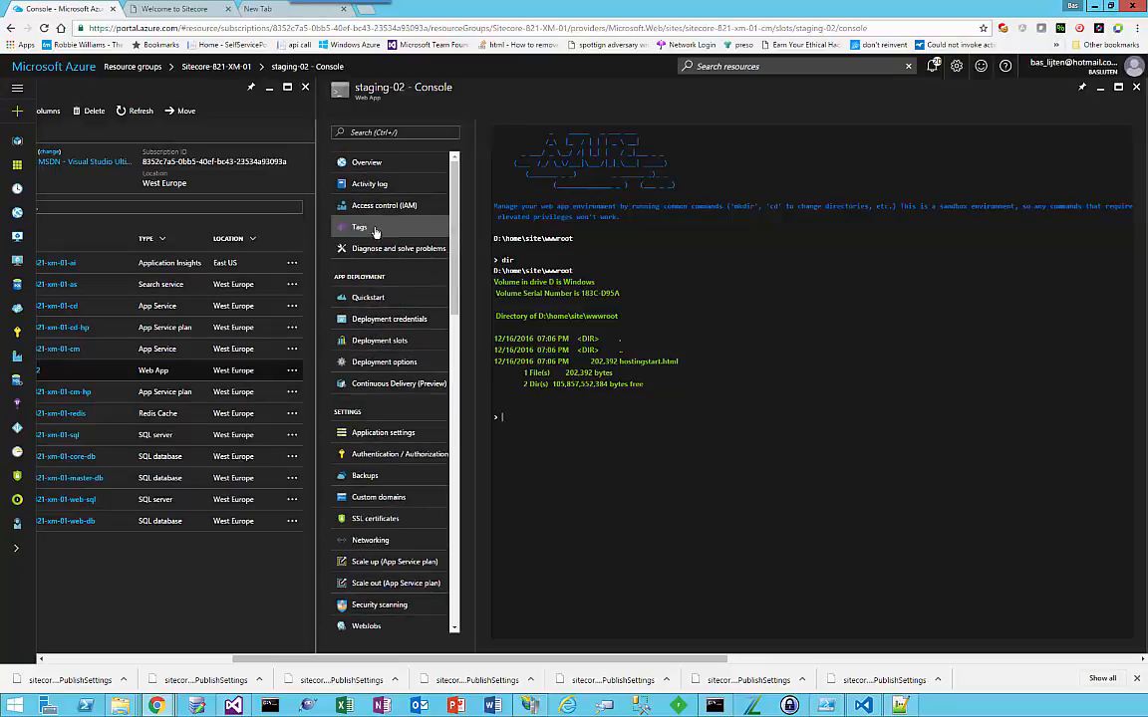
pyautogui.click(367, 163)
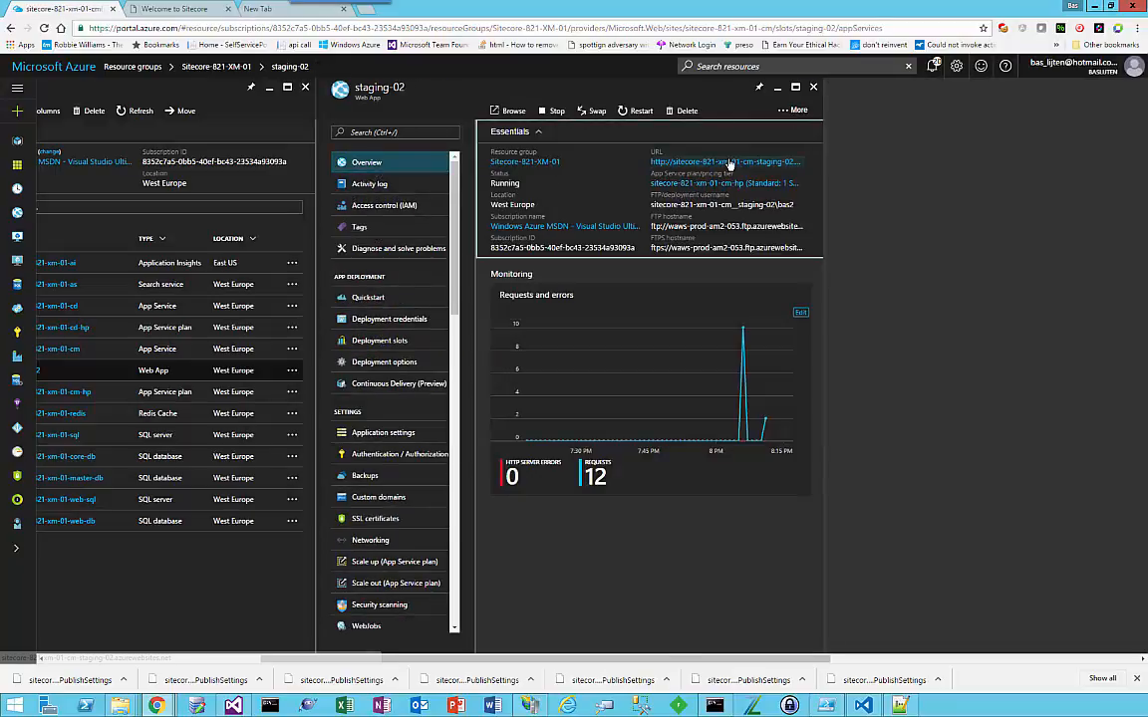
pyautogui.click(730, 162)
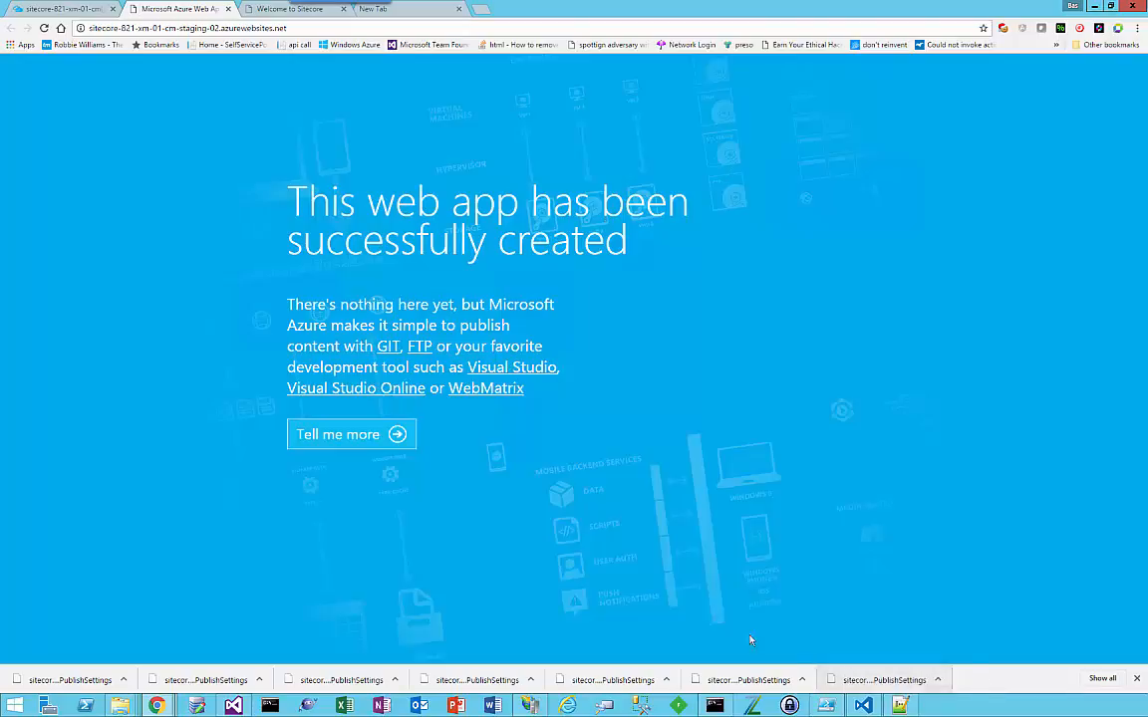
# Step: Go back to the Azure portal and get the publish profile of the staging-02 slot
pyautogui.click(40, 8)
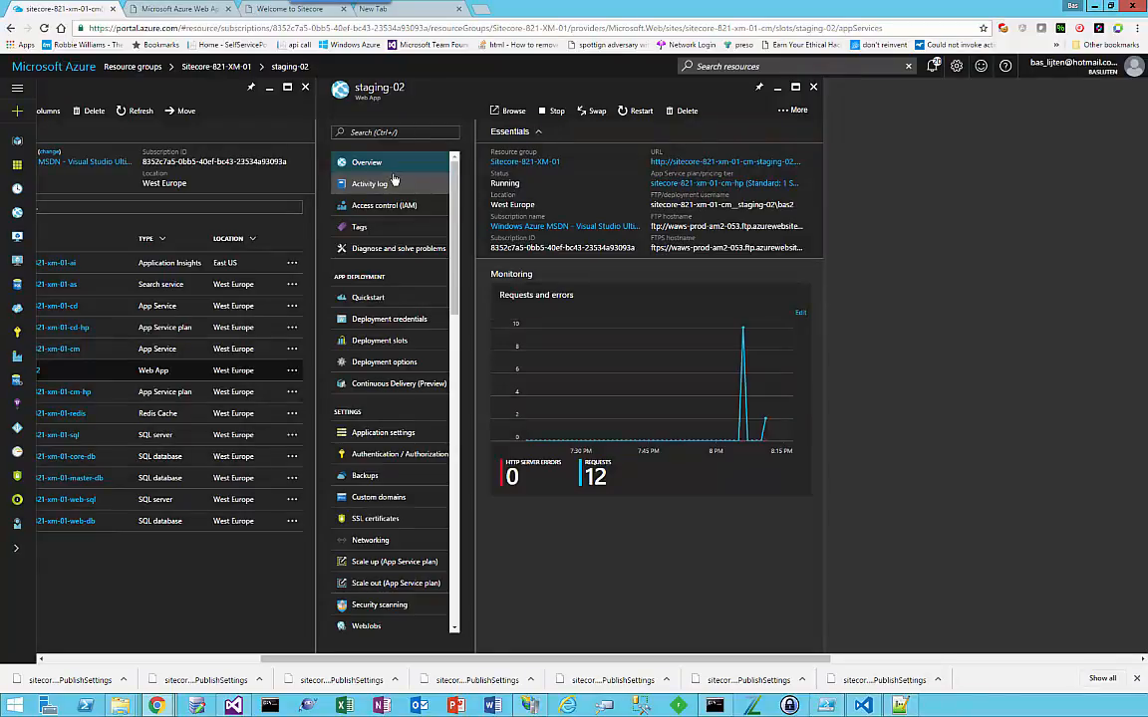
pyautogui.click(794, 109)
pyautogui.click(731, 130)
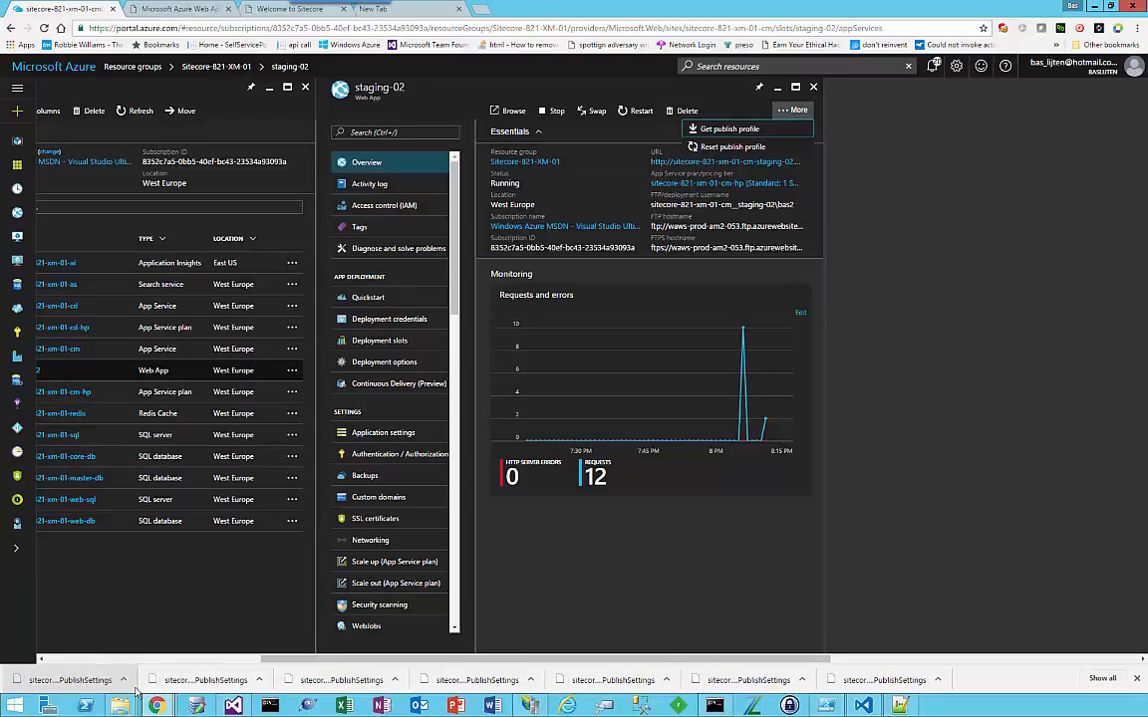
# Step: Switch to Visual Studio and import sitecore-821-xm-01-cm(staging).PublishSettings as a publish profile for the Website project
pyautogui.moveTo(122, 701)
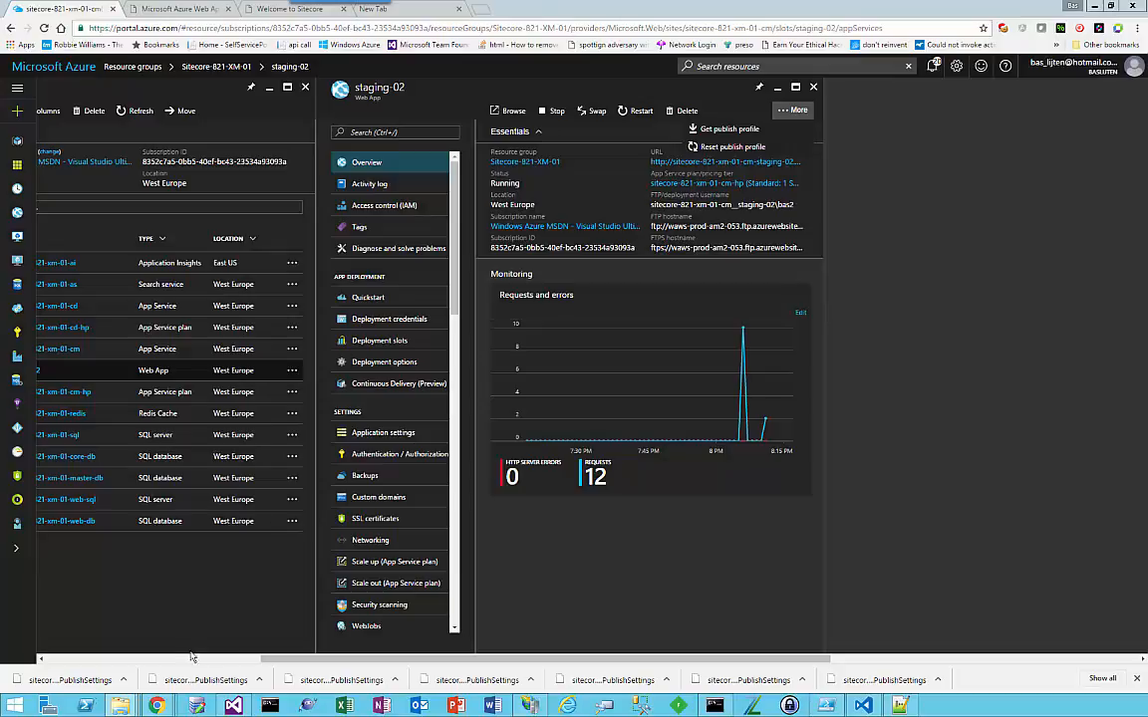
pyautogui.click(235, 706)
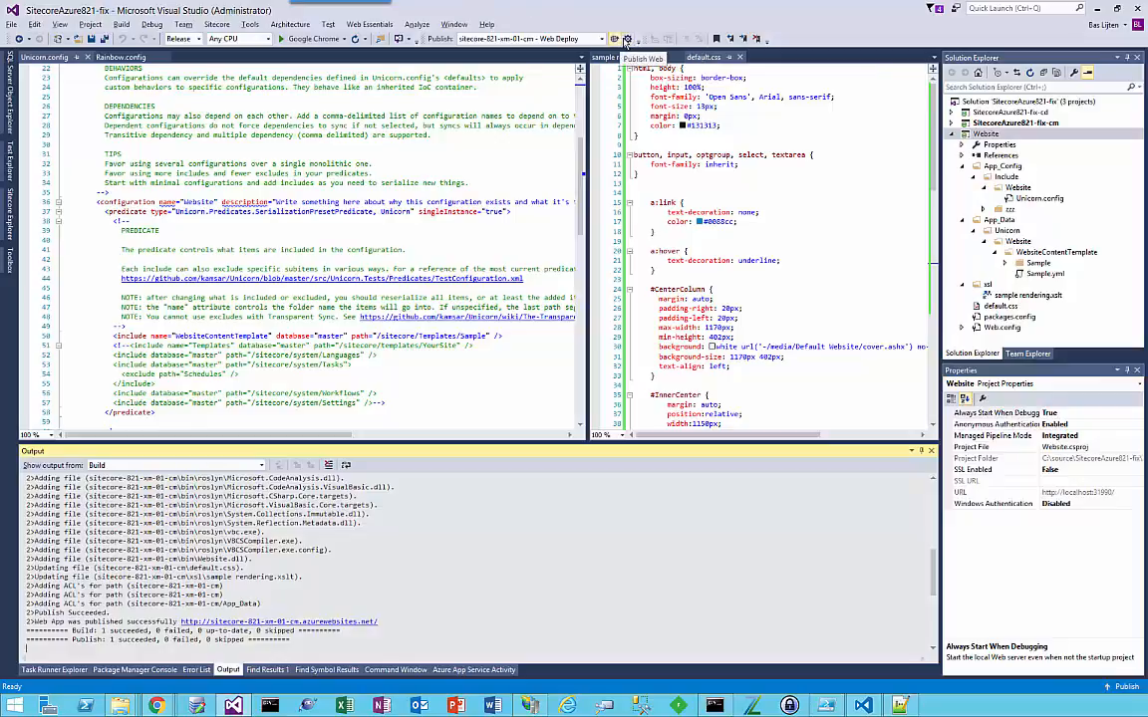
pyautogui.click(627, 40)
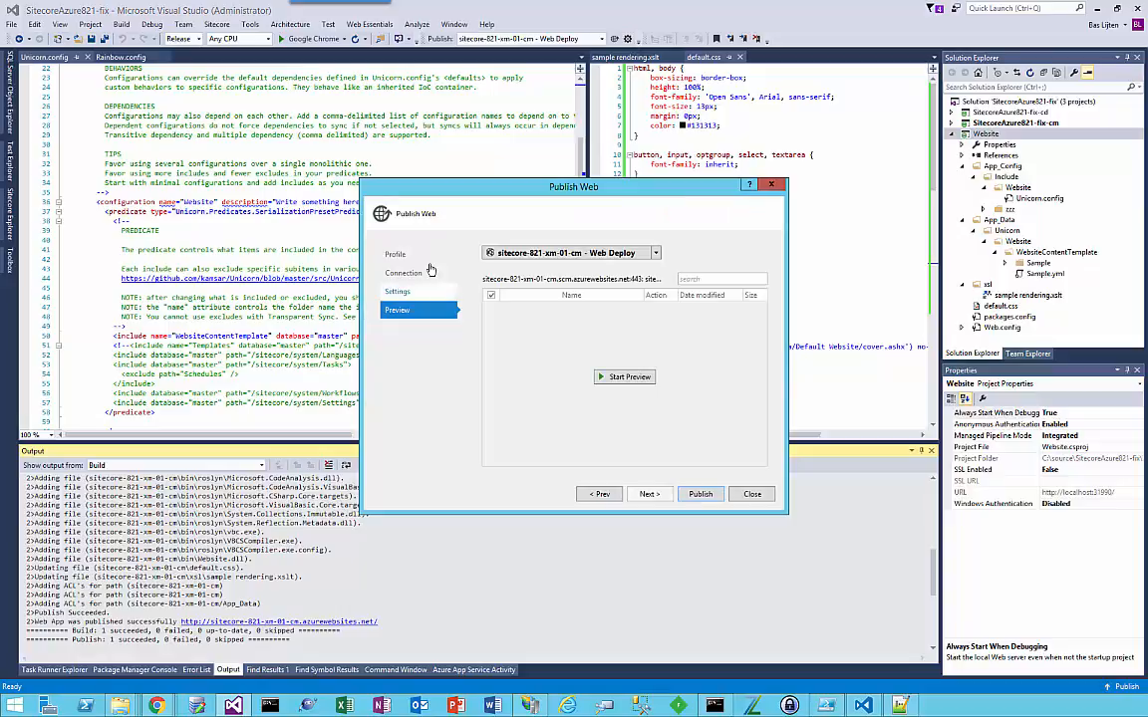
pyautogui.click(395, 254)
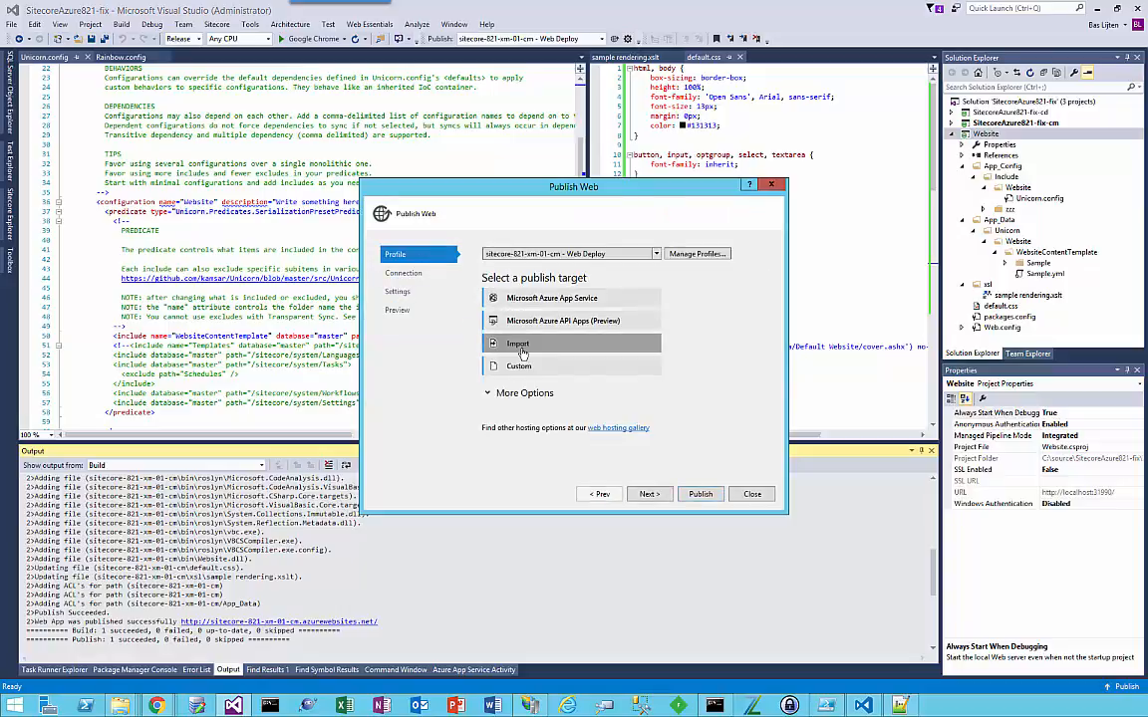
pyautogui.click(498, 343)
pyautogui.click(671, 350)
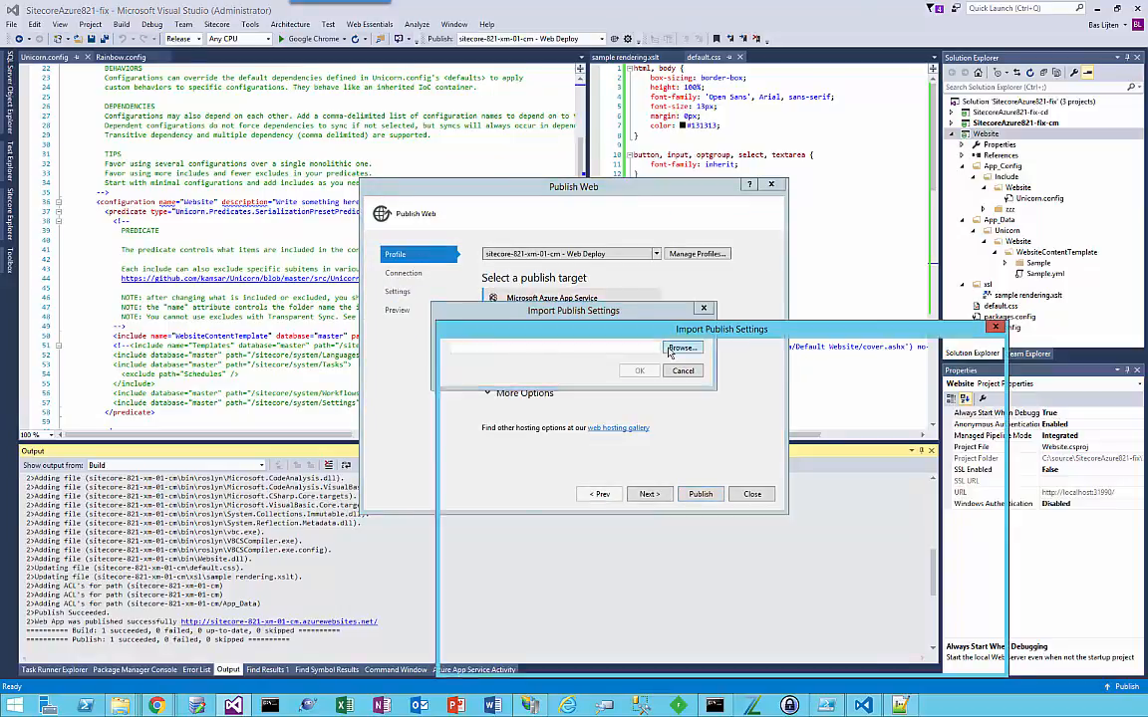
pyautogui.click(656, 409)
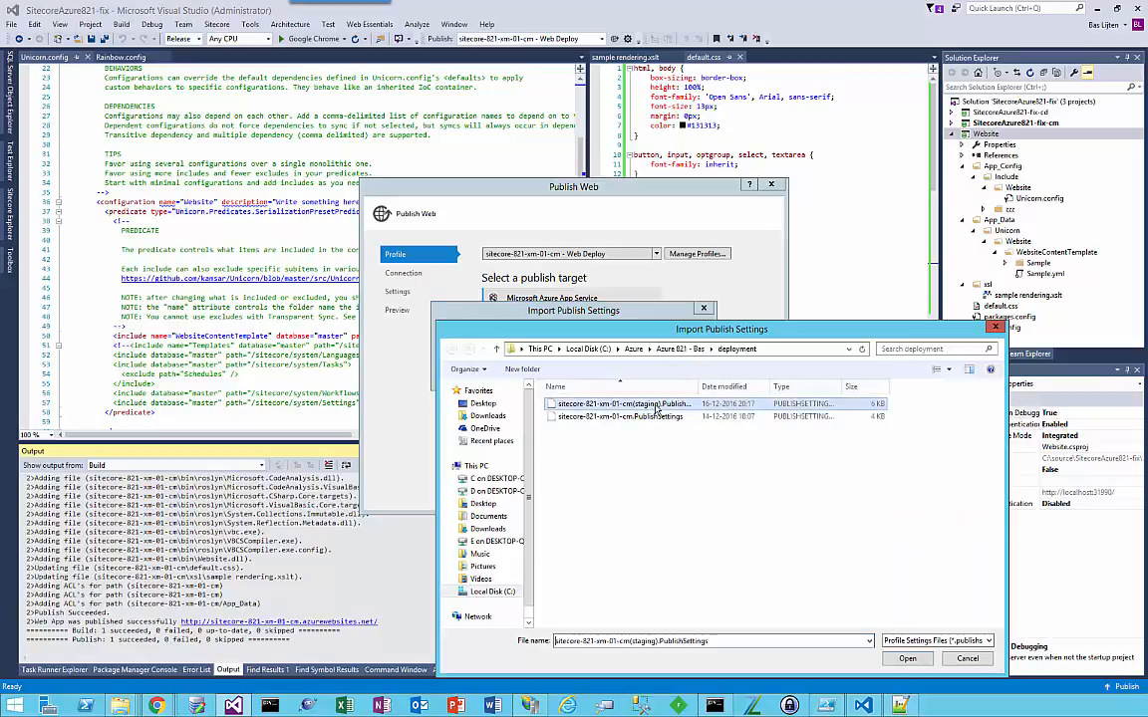
pyautogui.click(922, 658)
pyautogui.click(648, 366)
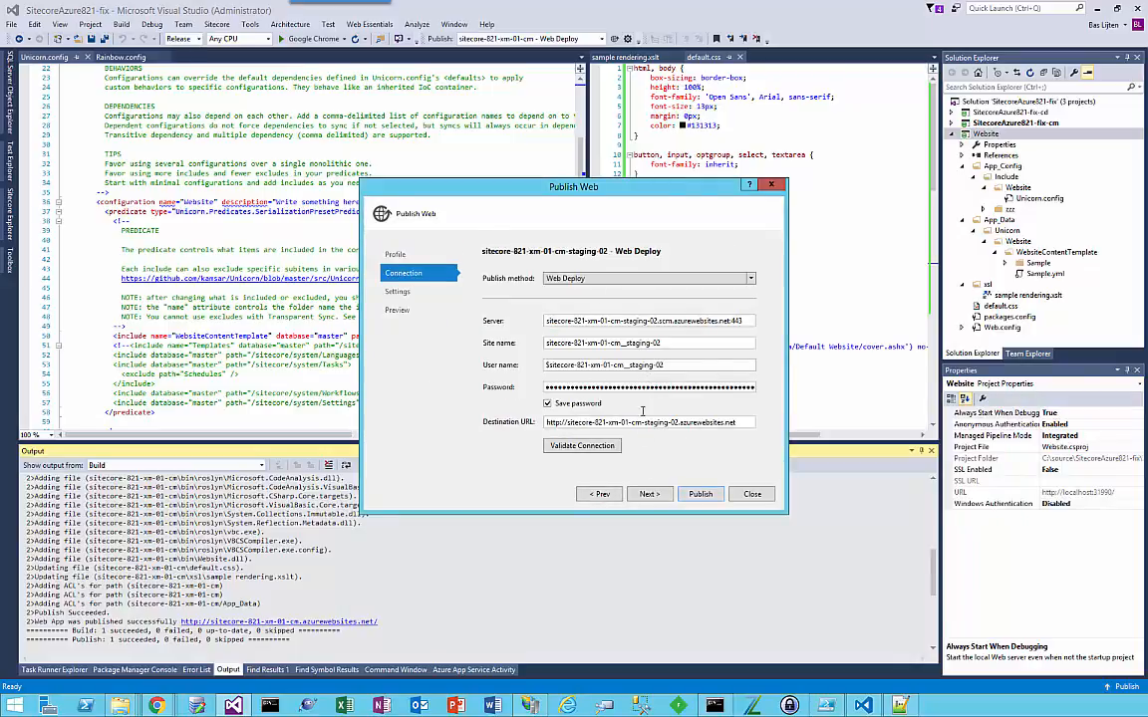
# Step: Review the File Publish Options and preview page of the staging-02 Web Deploy profile, and close the dialog without publishing
pyautogui.click(658, 496)
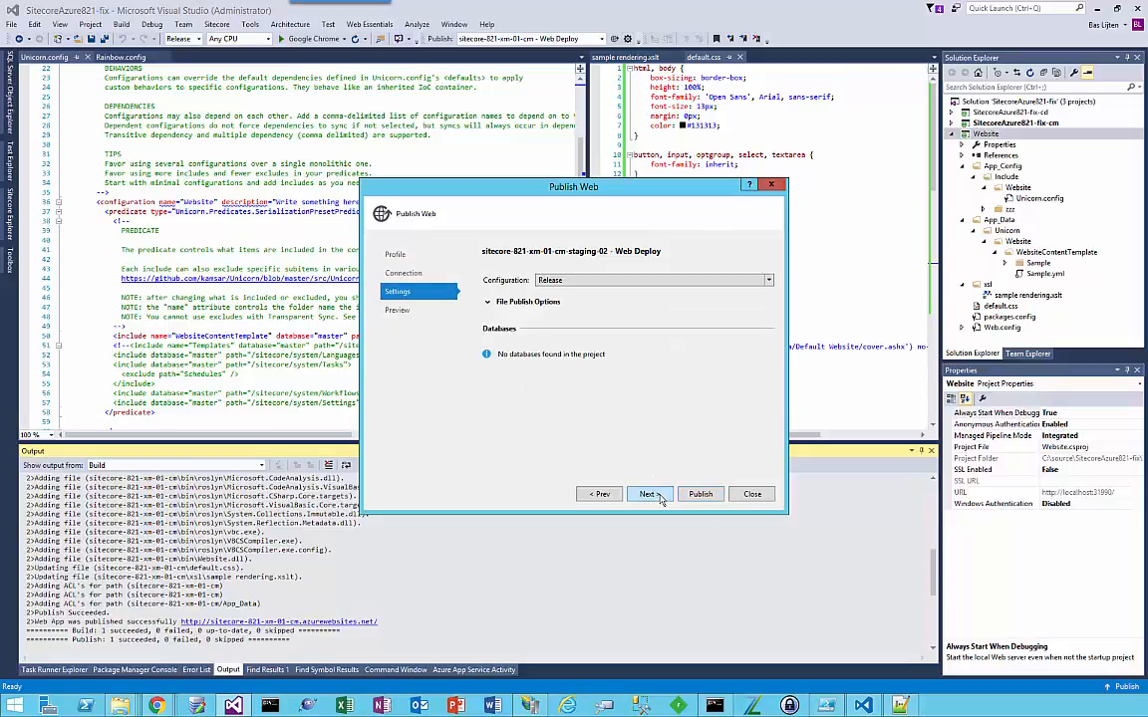
pyautogui.click(488, 301)
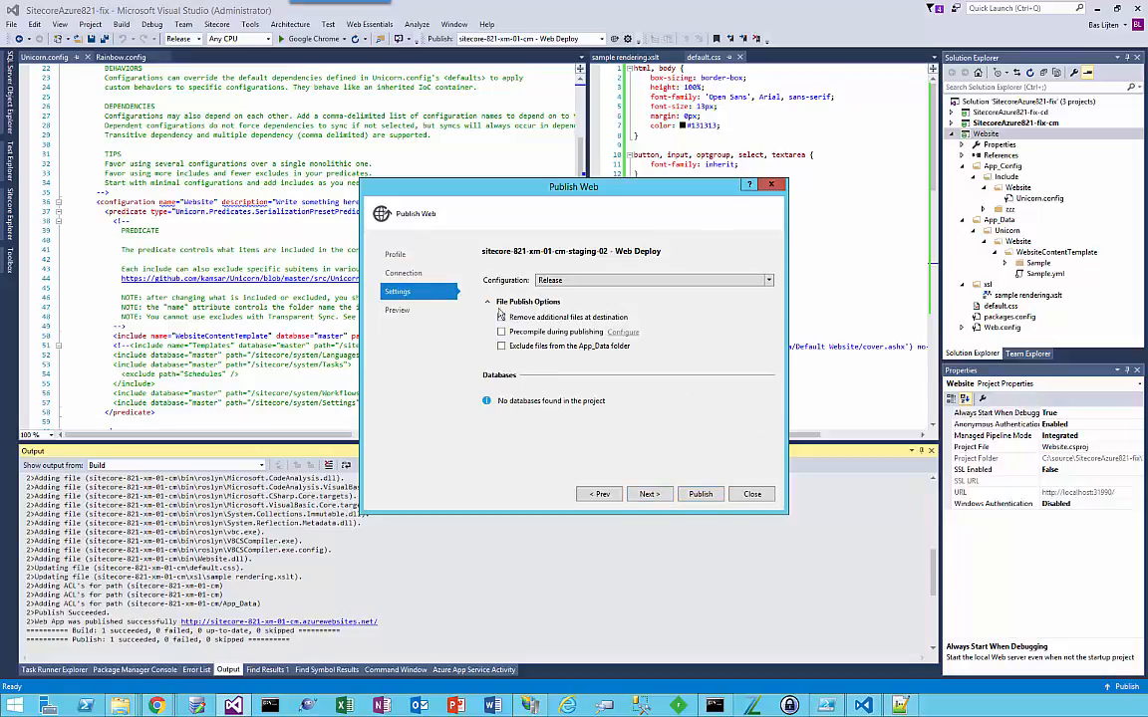
pyautogui.click(400, 310)
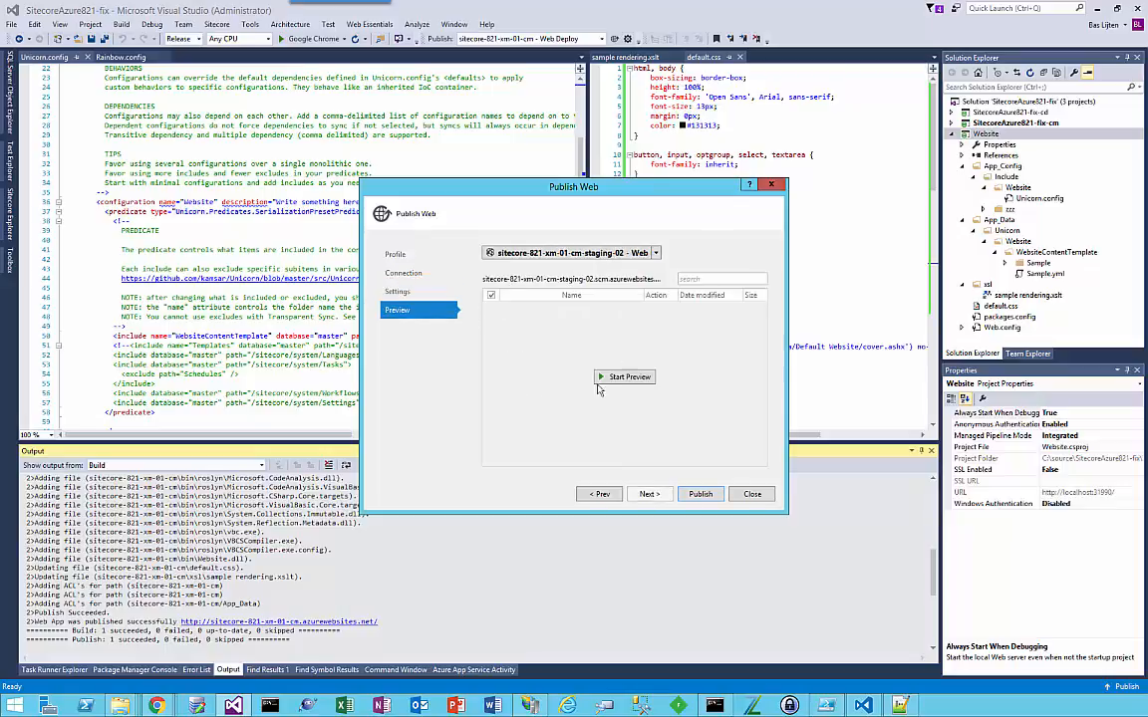
pyautogui.click(752, 495)
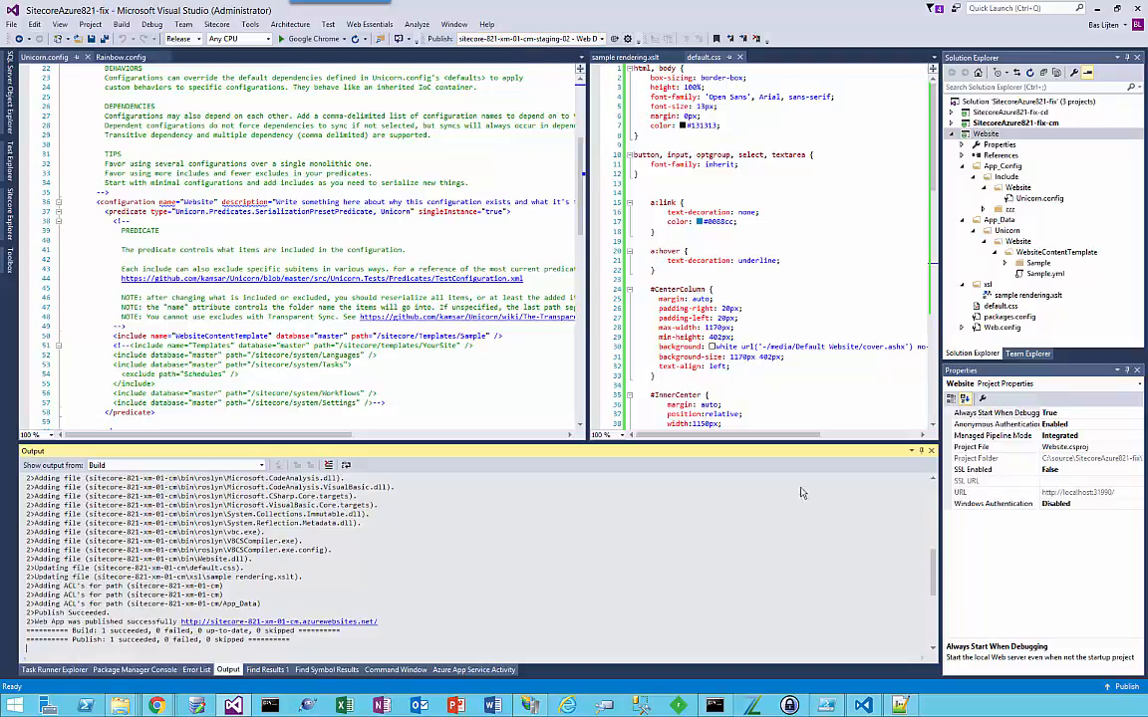
# Step: Switch to PowerShell ISE and highlight the staging publish settings file path in deploy-zerodowntime.ps1
pyautogui.click(825, 705)
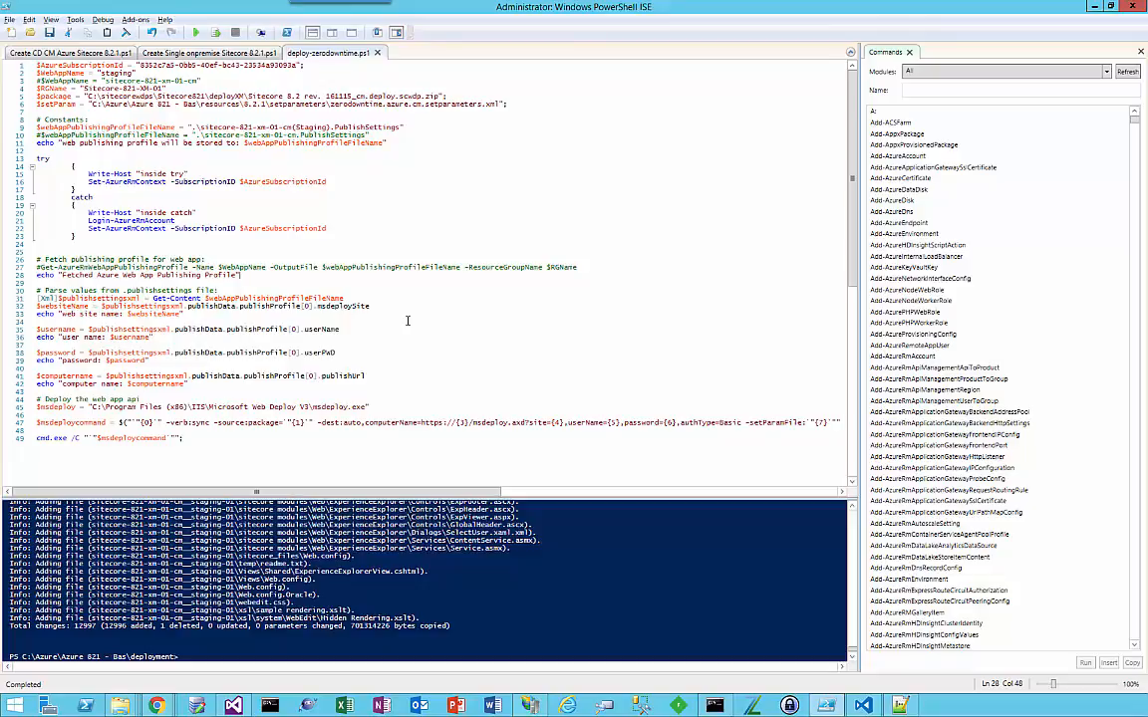
pyautogui.click(421, 130)
pyautogui.moveTo(420, 129); pyautogui.dragTo(192, 129)
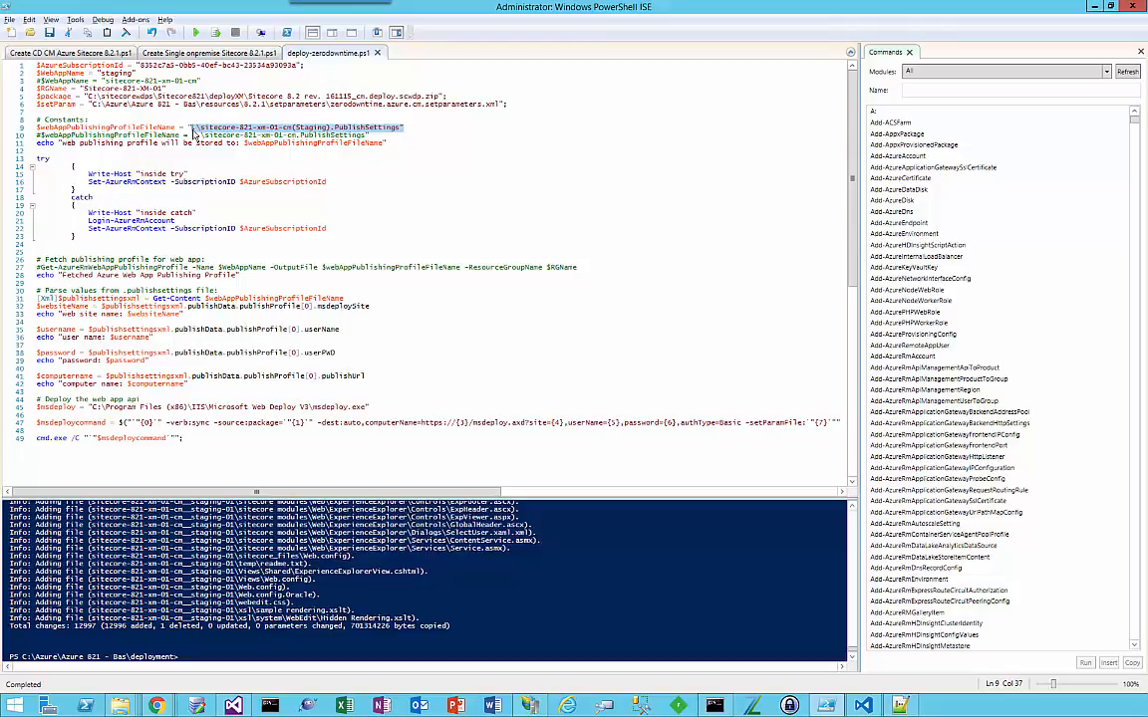
# Step: In Visual Studio Code, set the Application Path in zerodowntime.azure.cm.setparameters.xml to sitecore-821-xm-01-cm__staging-02 and save the file
pyautogui.click(862, 704)
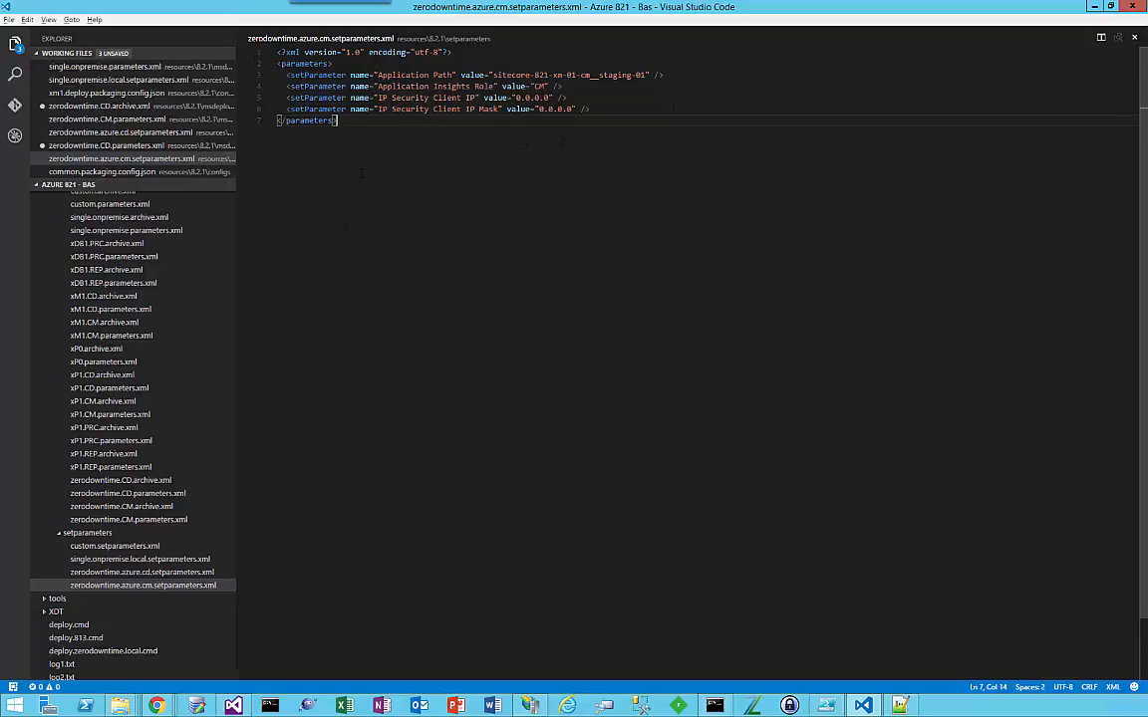
pyautogui.hotkey('shift', 'Left')
pyautogui.hotkey('shift', 'Left')
pyautogui.moveTo(332, 120); pyautogui.dragTo(249, 51)
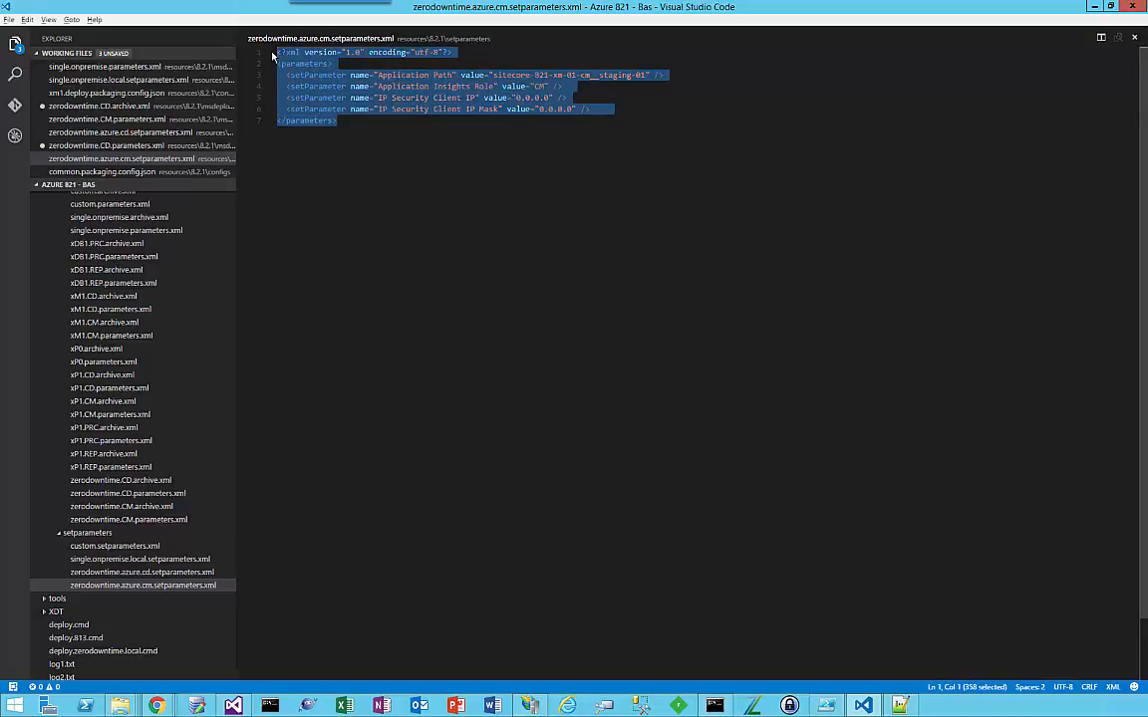
pyautogui.click(639, 76)
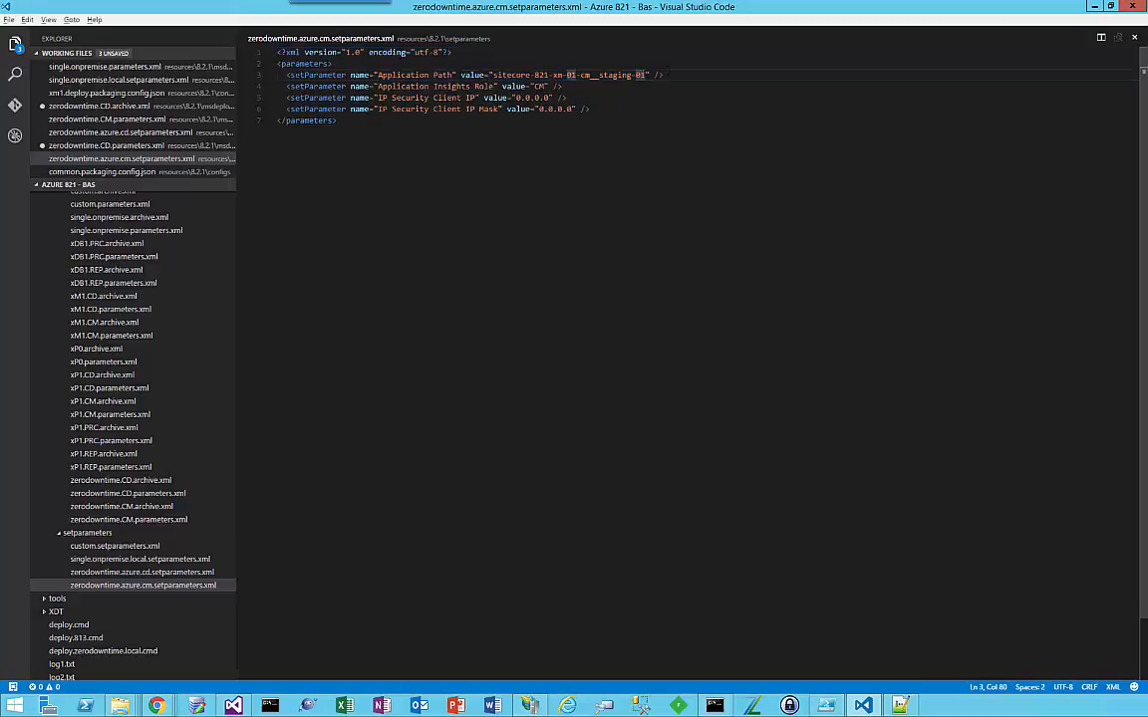
pyautogui.press('Delete')
pyautogui.write('2')
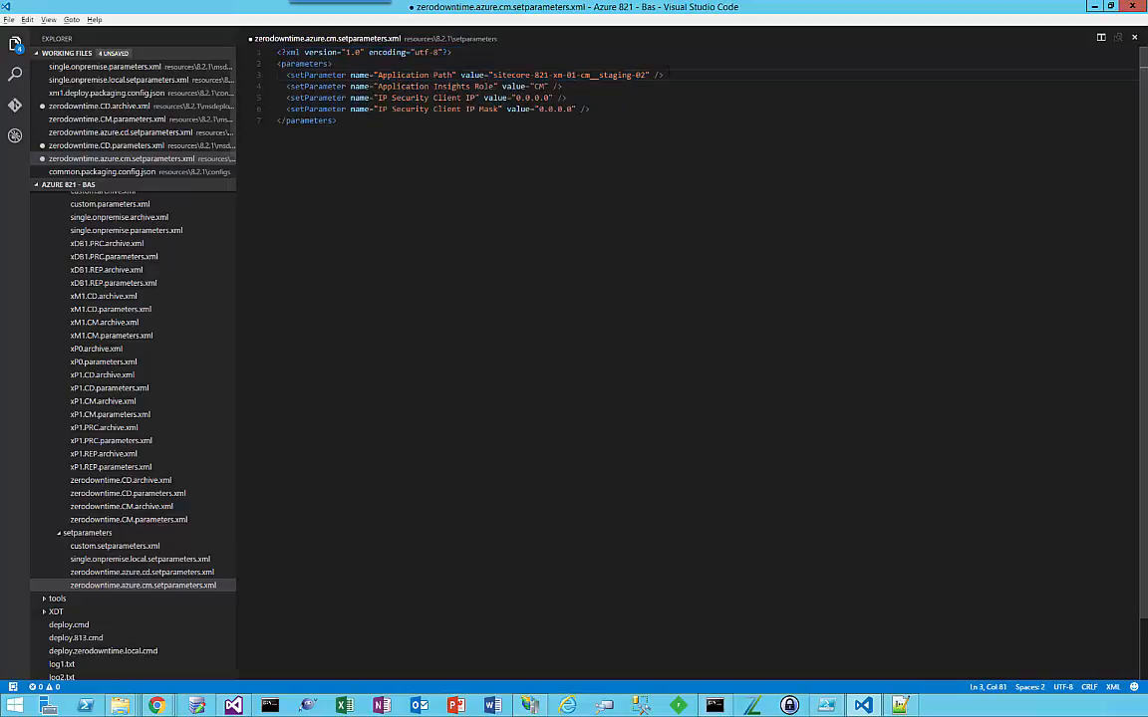
pyautogui.hotkey('ctrl', 's')
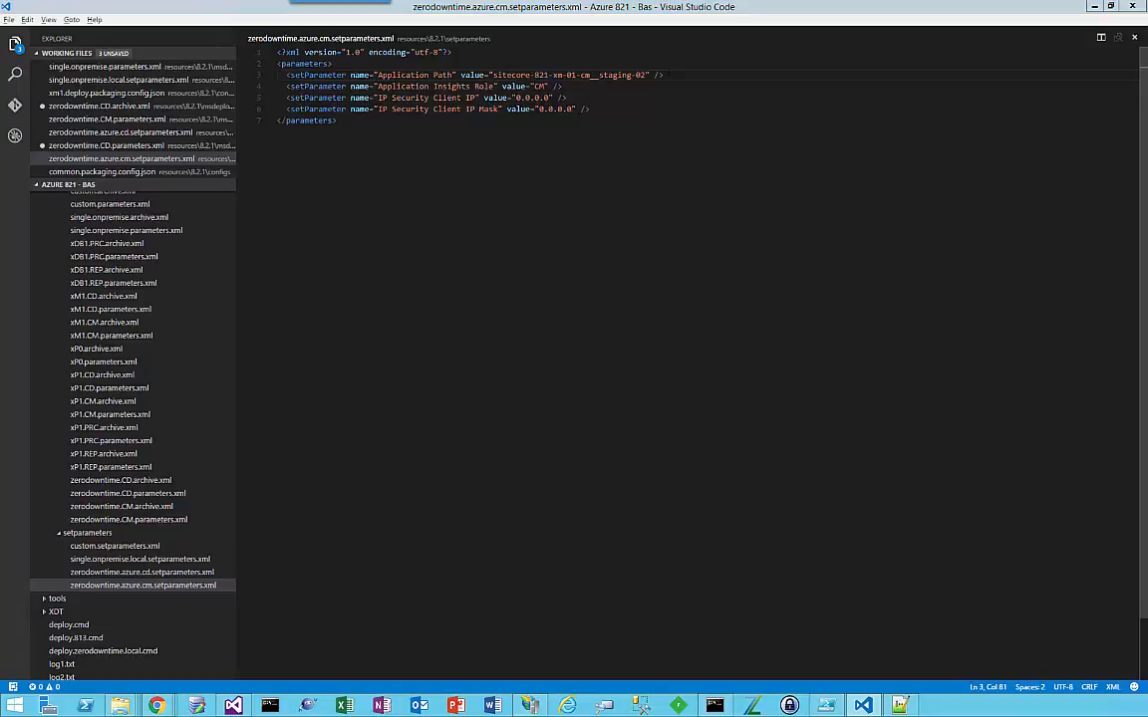
# Step: Run deploy-zerodowntime.ps1 in PowerShell ISE and reload the staging-02 site in the browser
pyautogui.hotkey('alt', 'Tab')
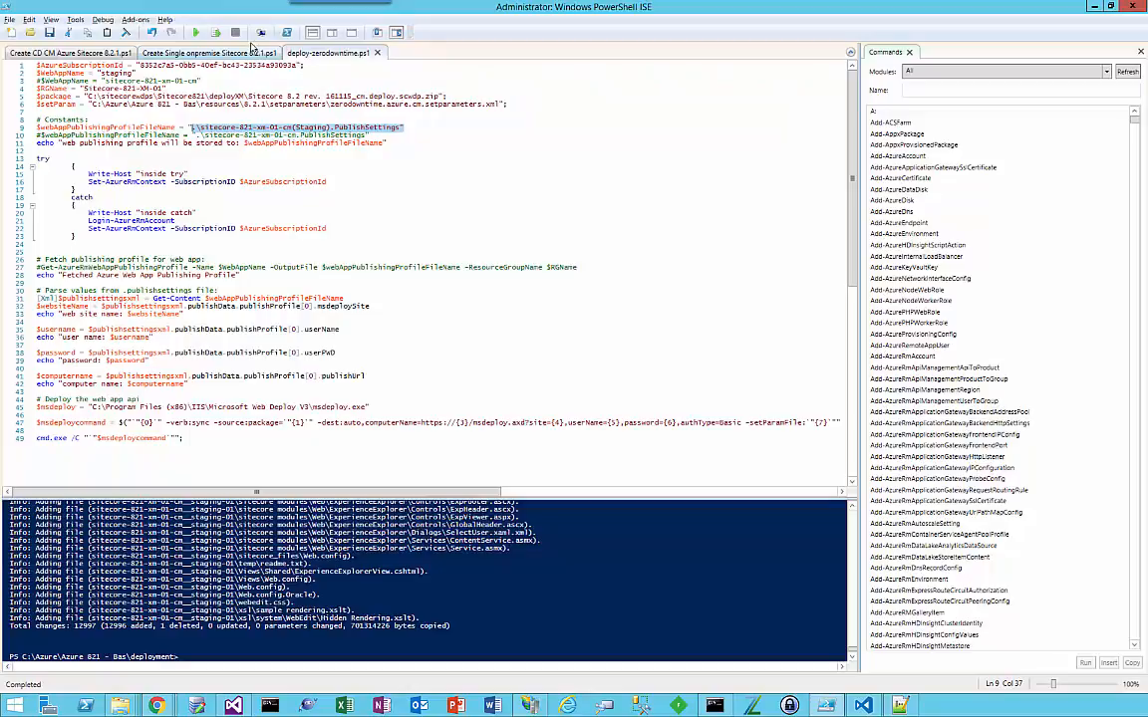
pyautogui.click(195, 32)
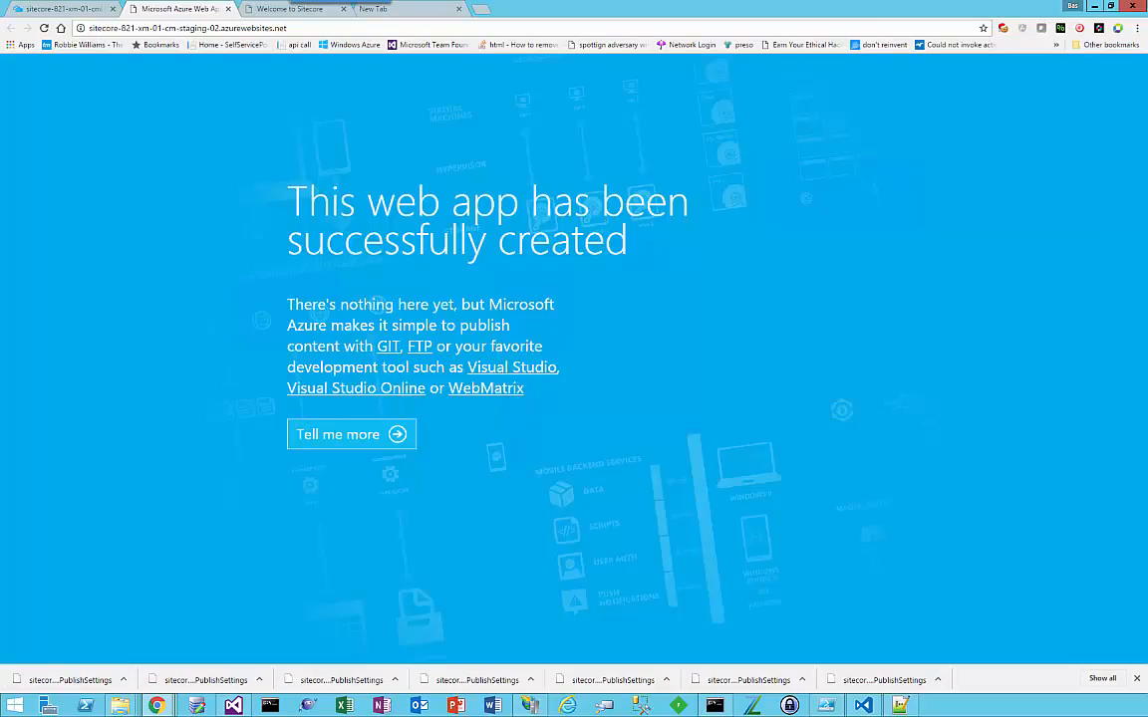
pyautogui.click(337, 30)
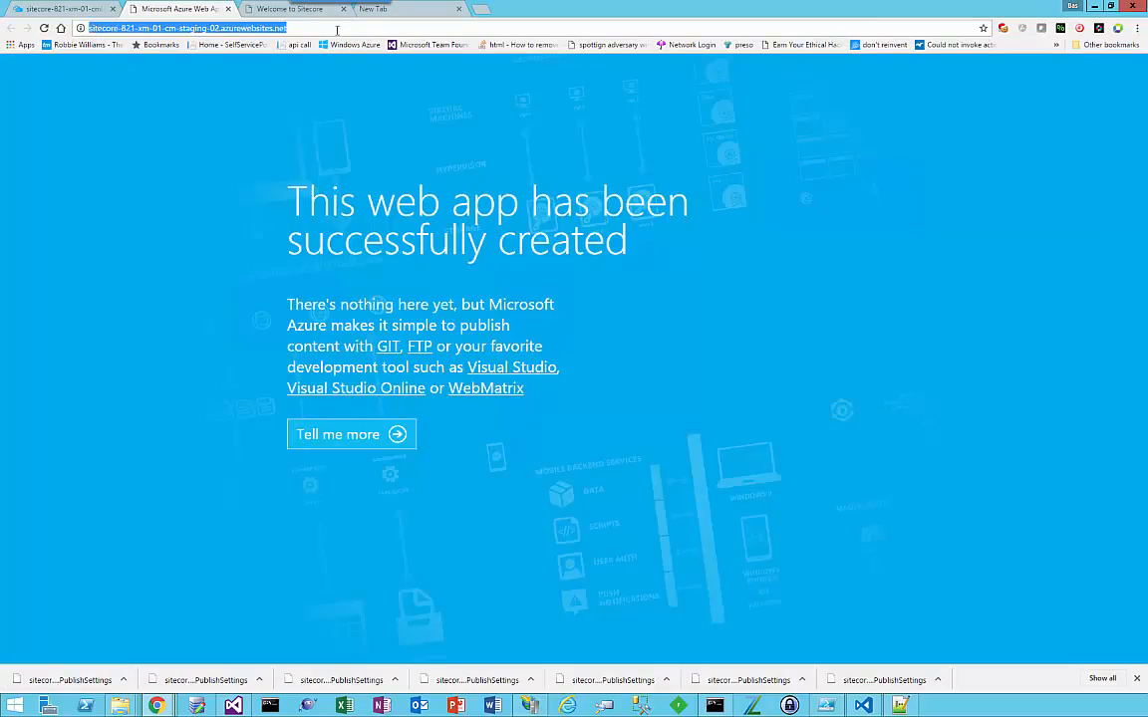
pyautogui.press('Return')
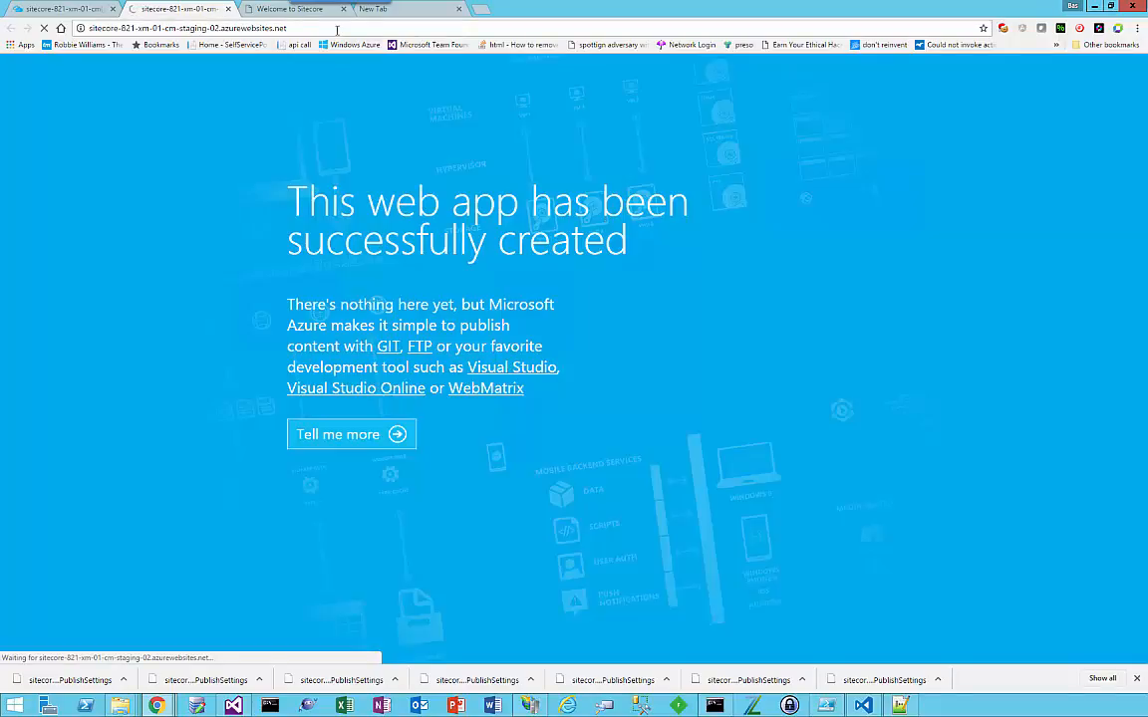
# Step: Open the staging-02 slot's console in the Azure portal and list the files in wwwroot with dir
pyautogui.click(40, 9)
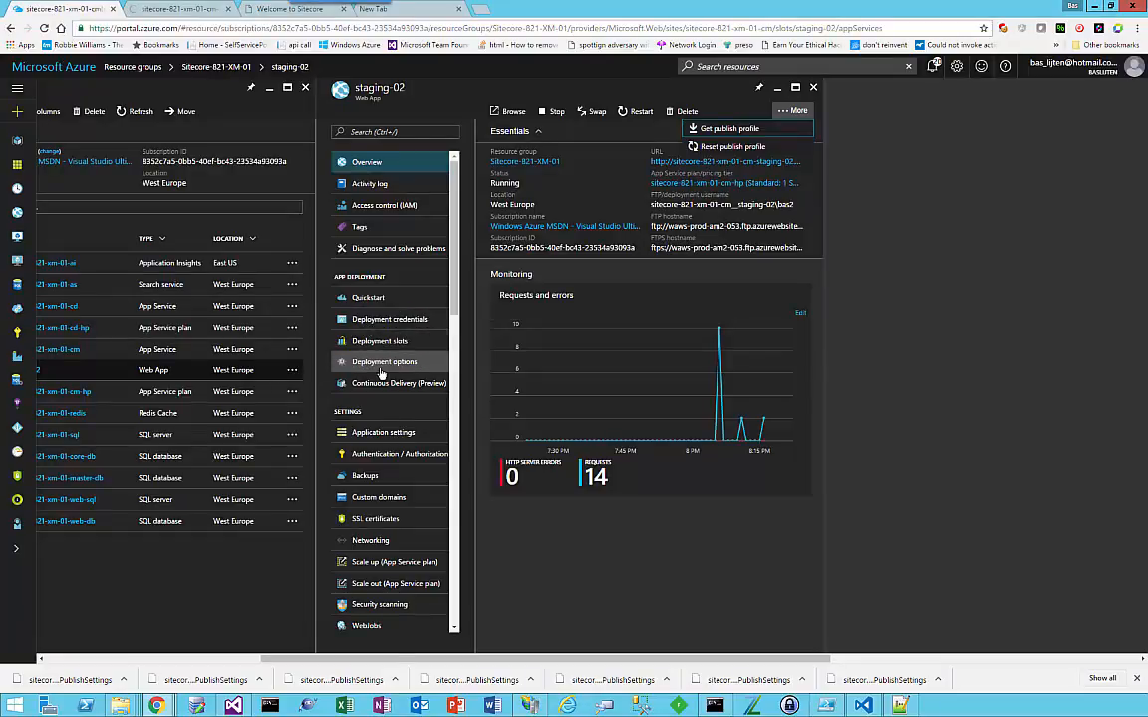
pyautogui.scroll(-5, 382, 399)
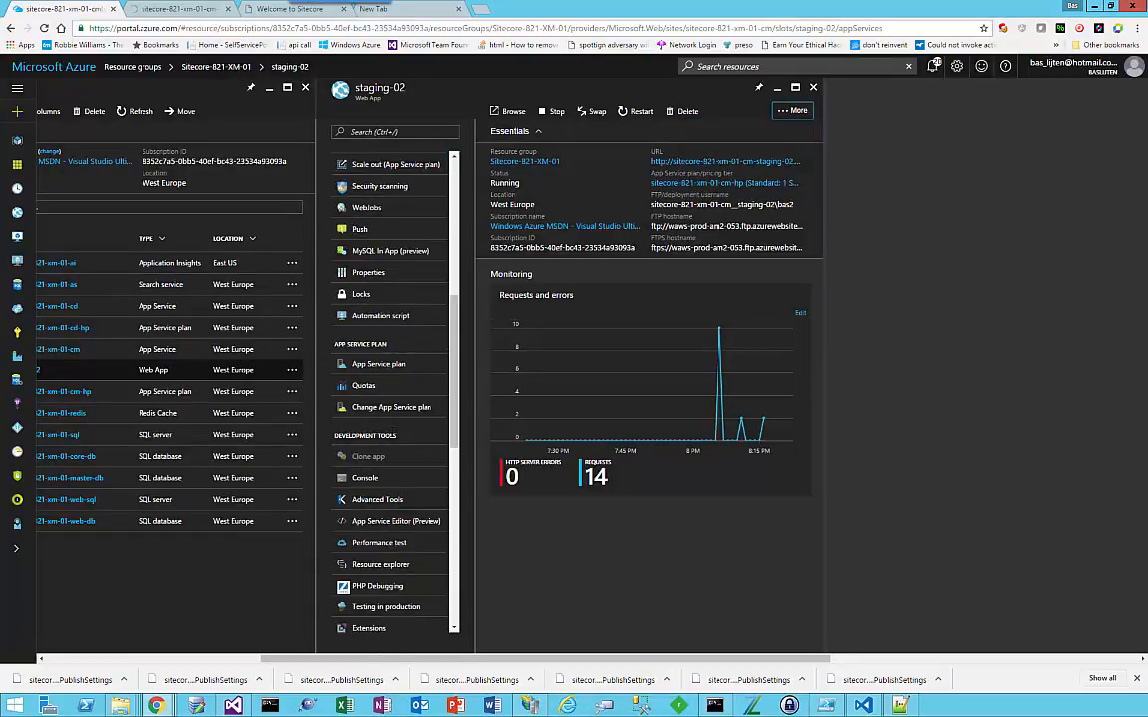
pyautogui.click(365, 478)
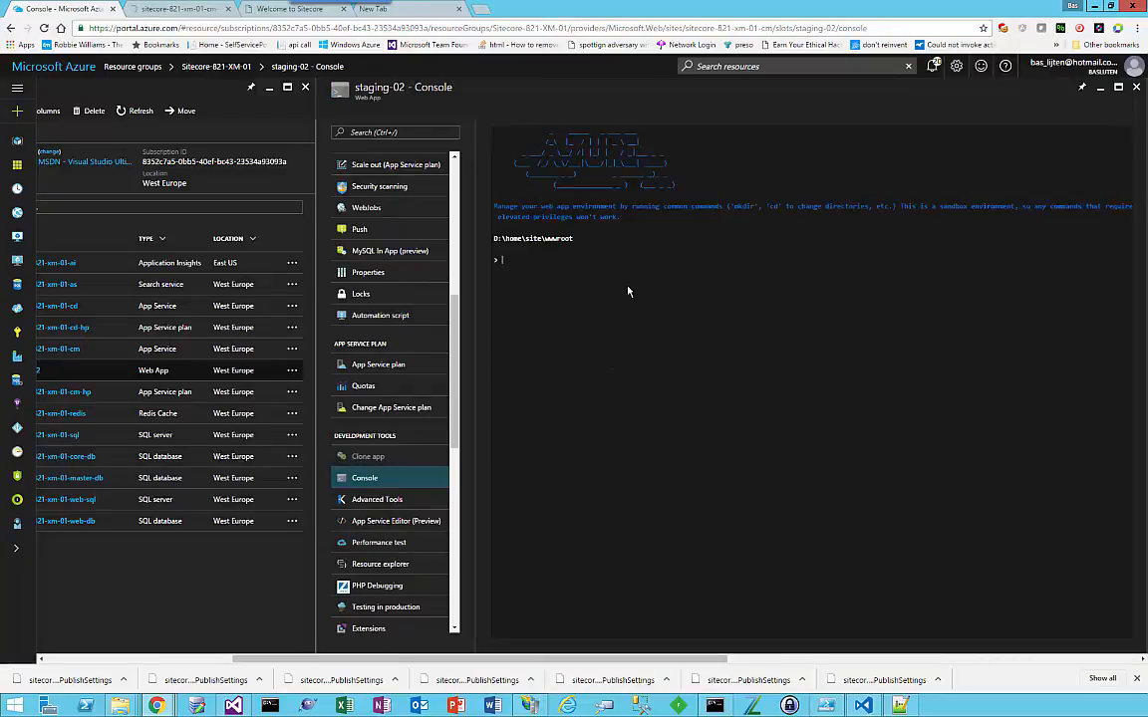
pyautogui.write('dir')
pyautogui.press('Return')
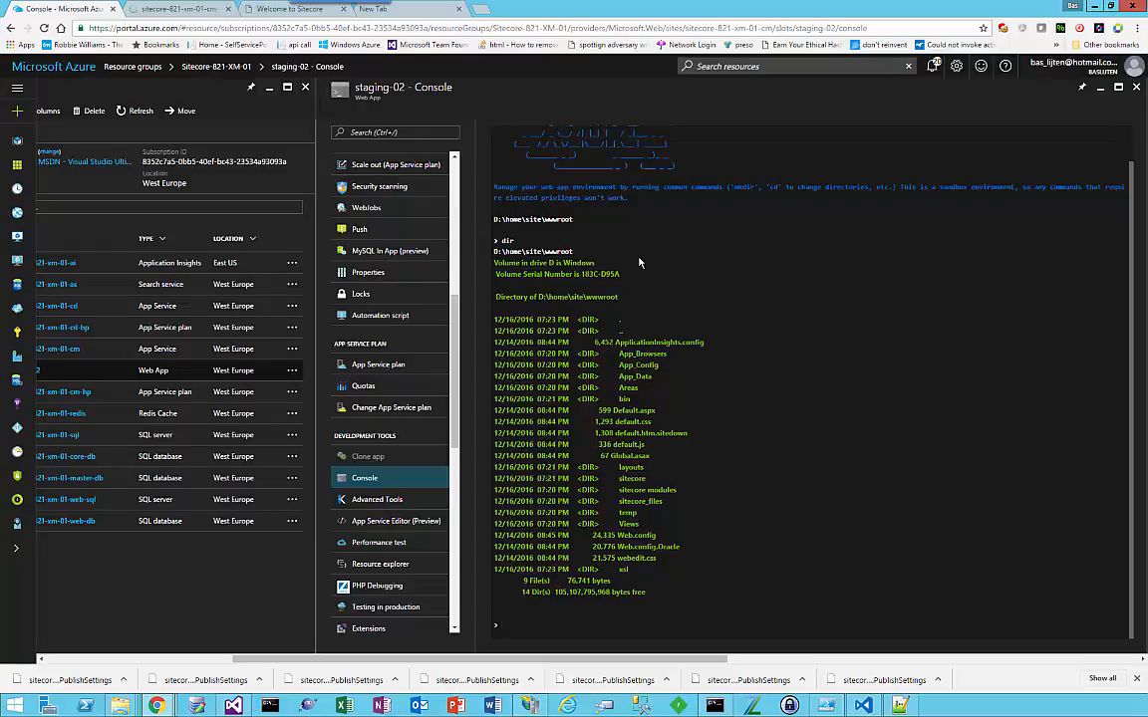
# Step: Bring the resource group's resource list back into view and check the reloaded staging-02 site
pyautogui.moveTo(651, 659); pyautogui.dragTo(531, 659)
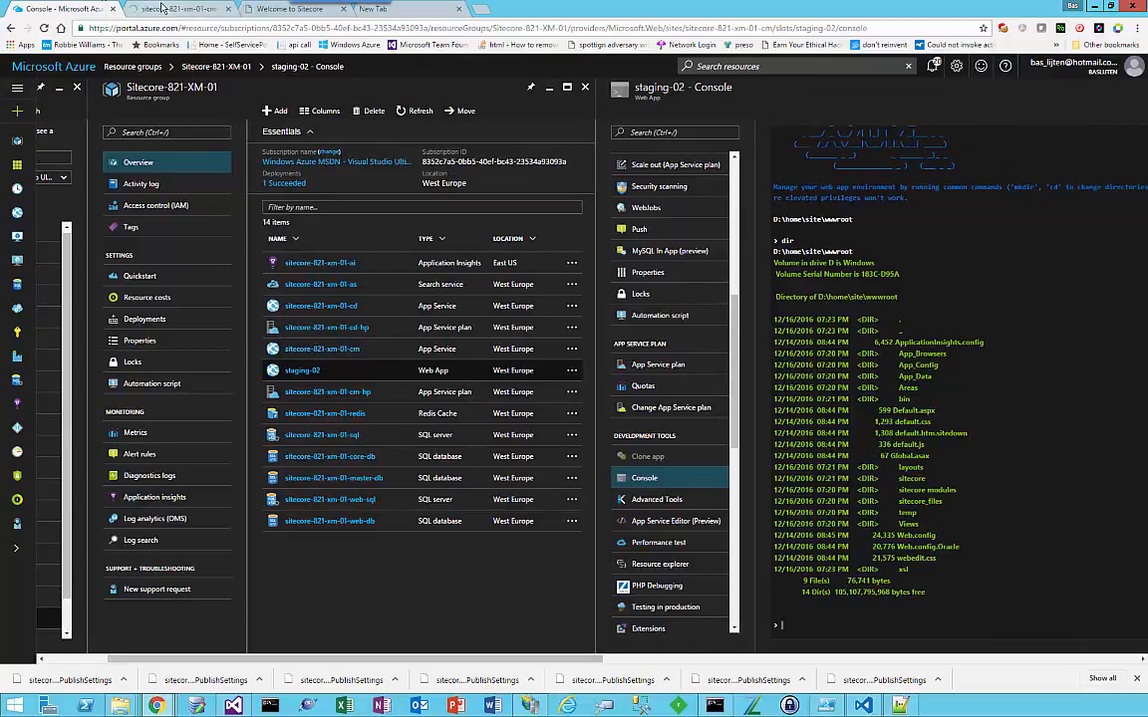
pyautogui.hotkey('ctrl', 'Tab')
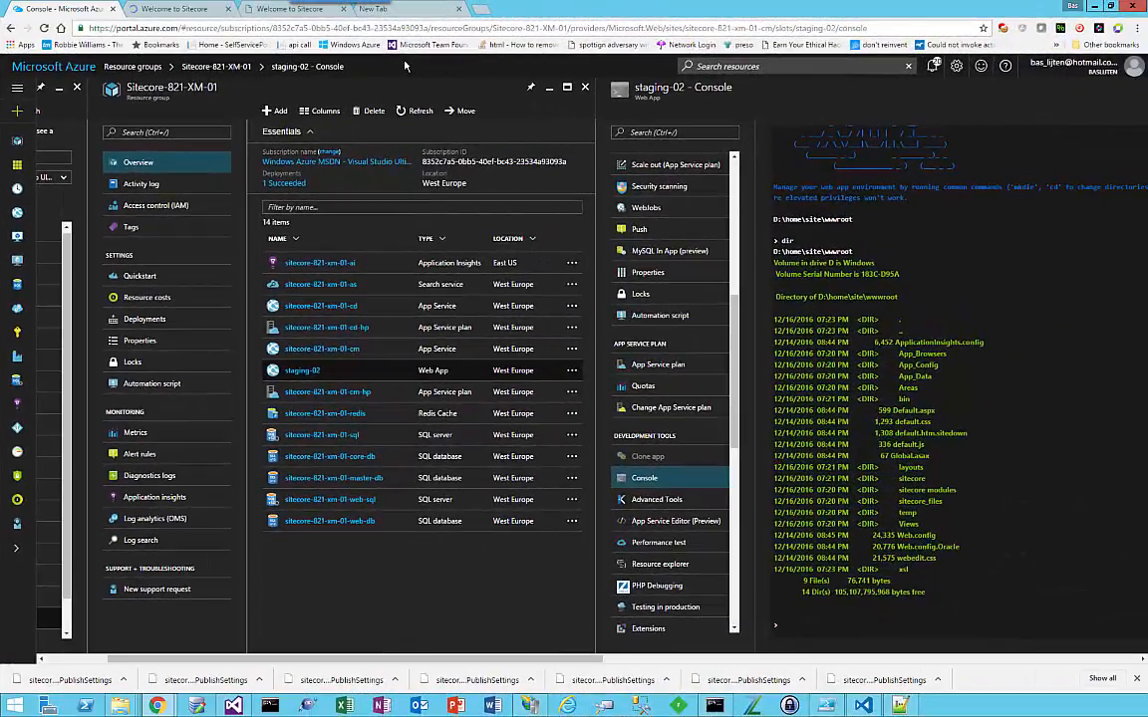
pyautogui.click(173, 8)
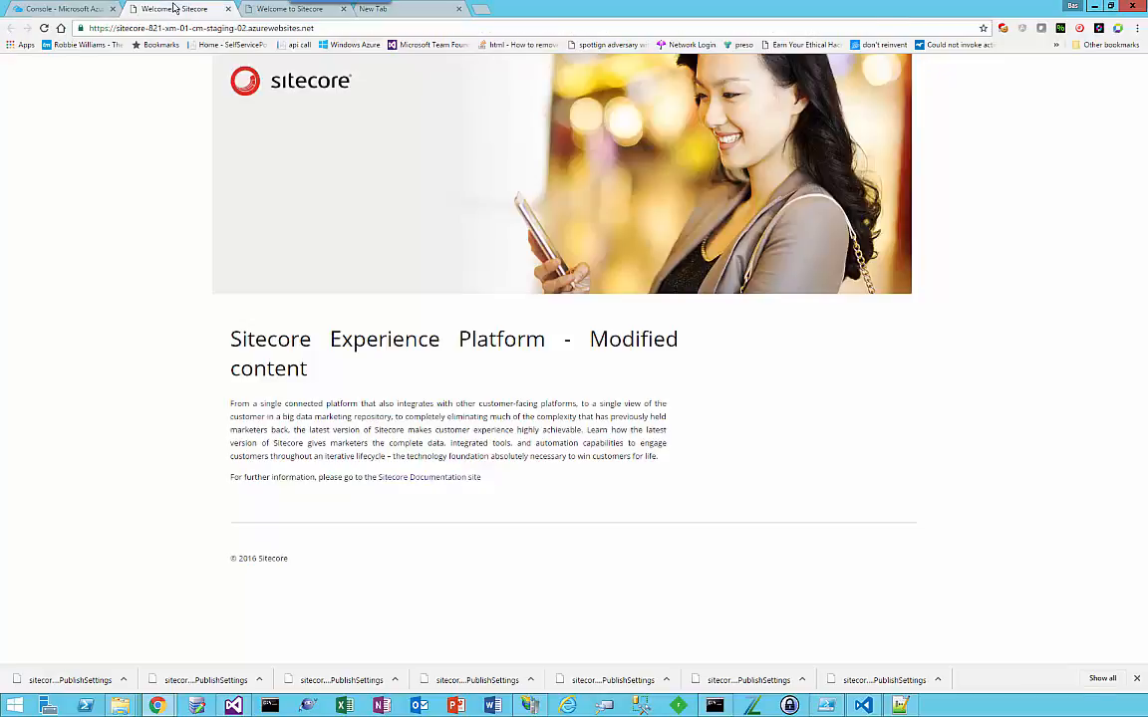
# Step: Return to Visual Studio and publish the Website project with the sitecore-821-xm-01-cm-staging-02 - Web Deploy profile
pyautogui.hotkey('alt', 'Tab')
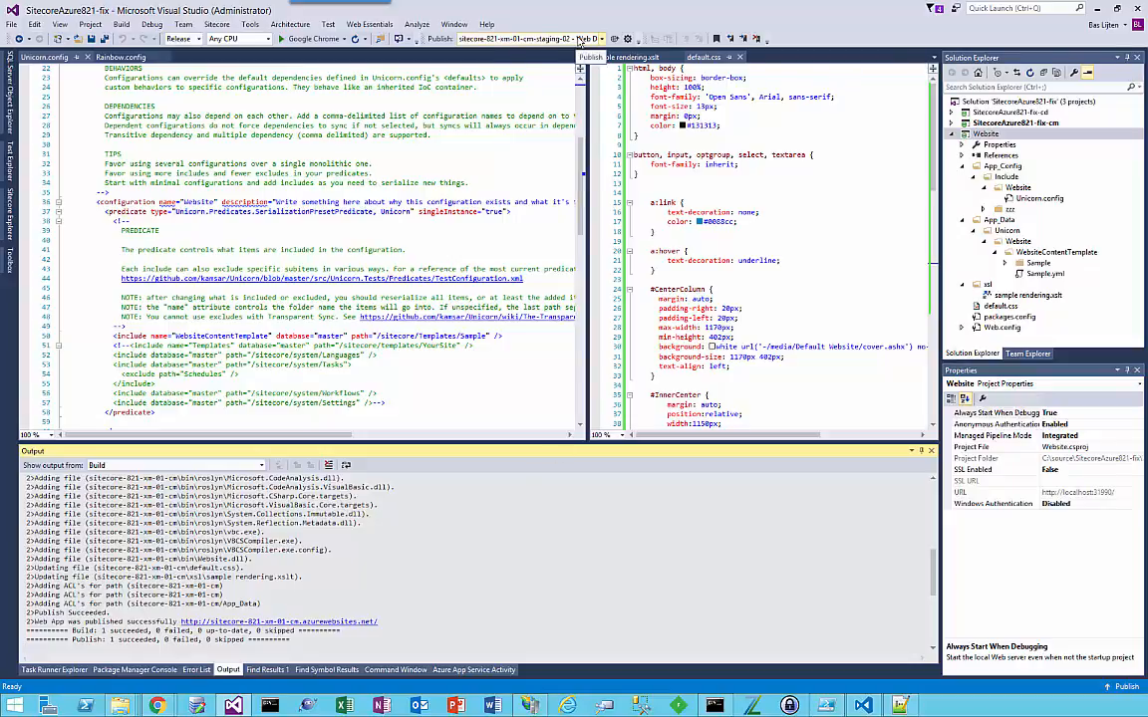
pyautogui.click(579, 41)
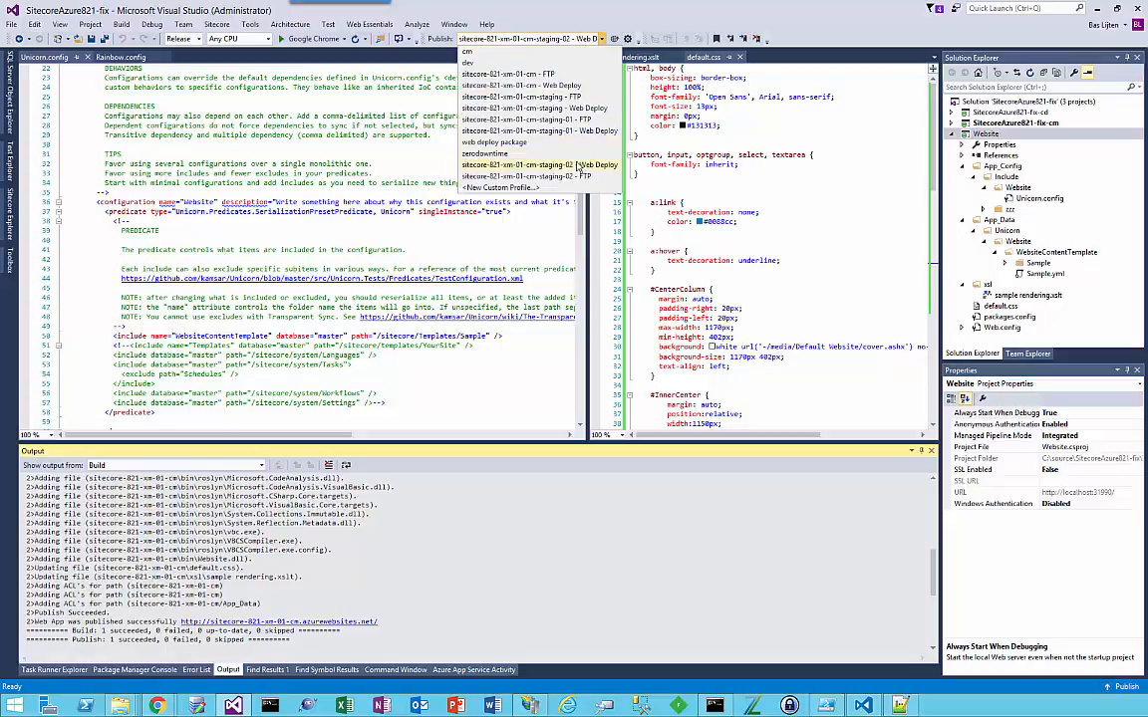
pyautogui.click(577, 166)
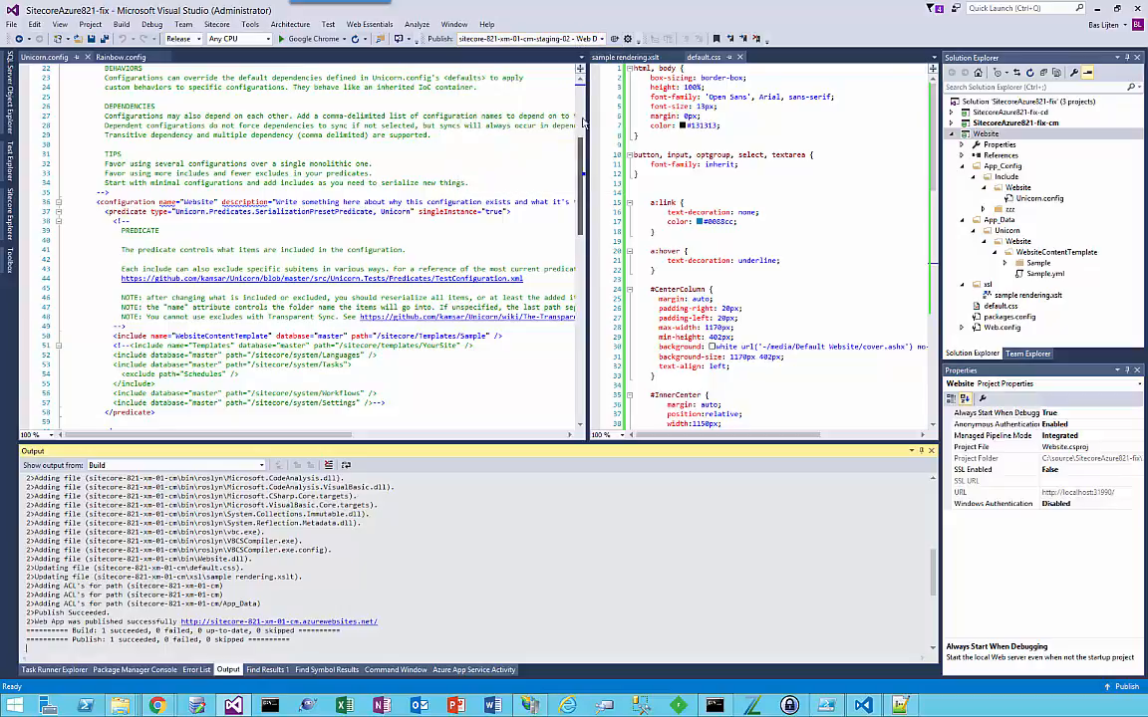
pyautogui.click(613, 46)
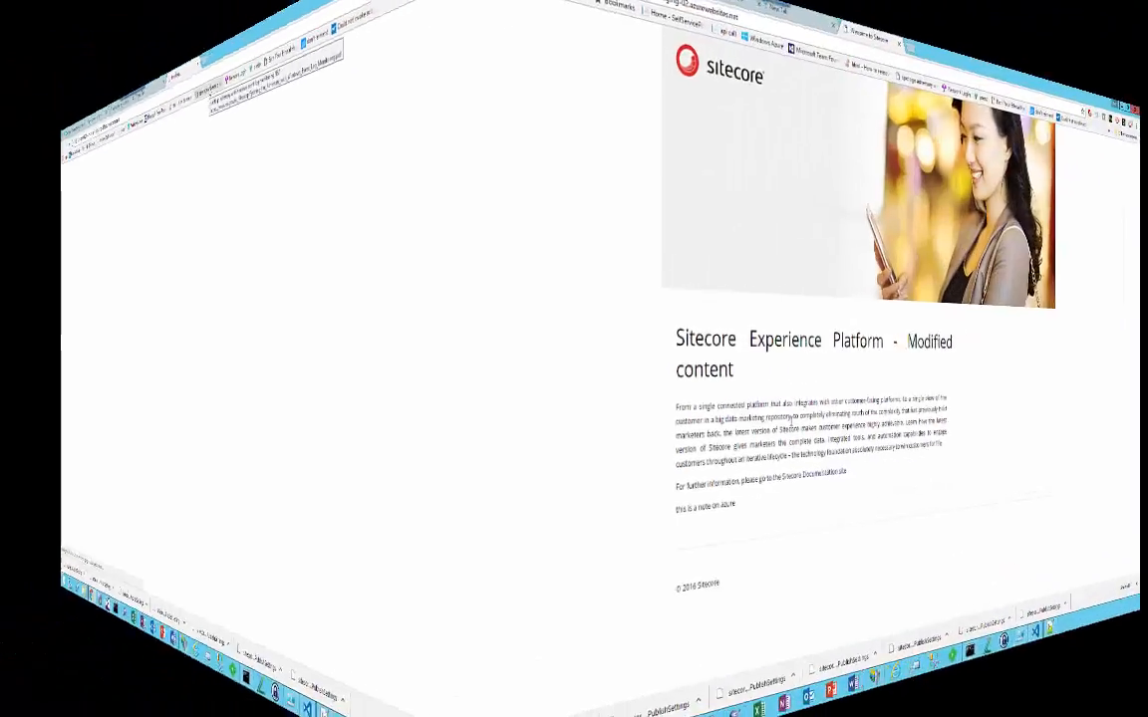
# Step: Refresh the staging-02 site and highlight the "this is a note on azure" text under the page content
pyautogui.press('F5')
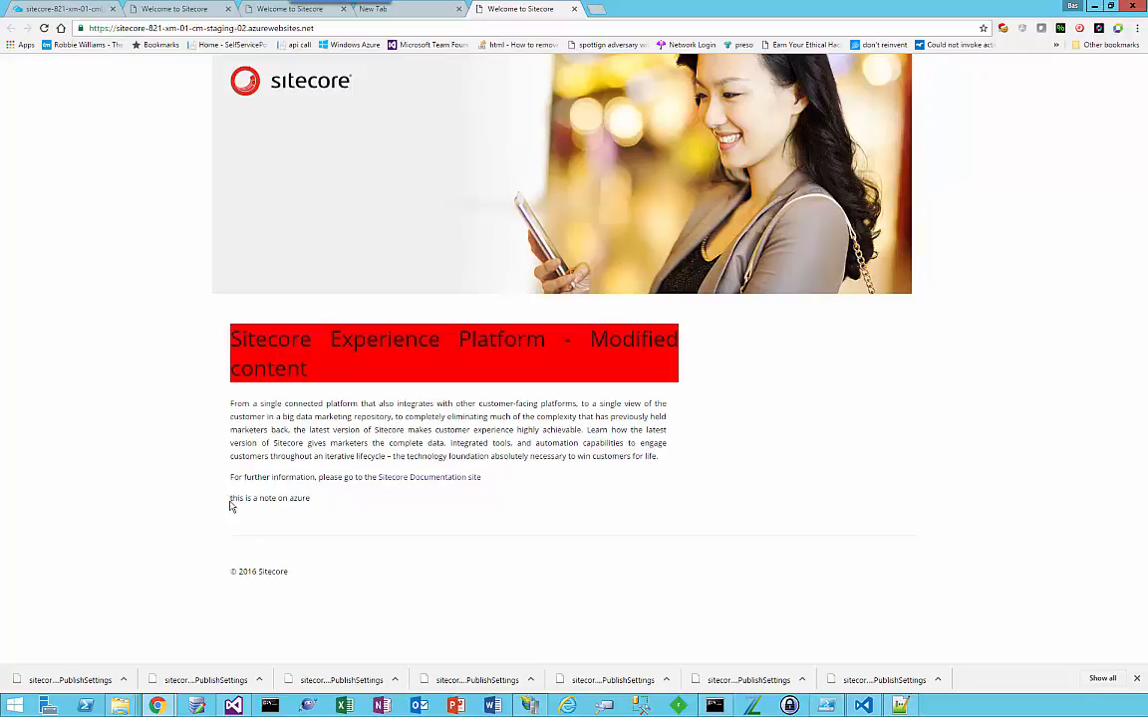
pyautogui.moveTo(229, 506); pyautogui.dragTo(334, 502)
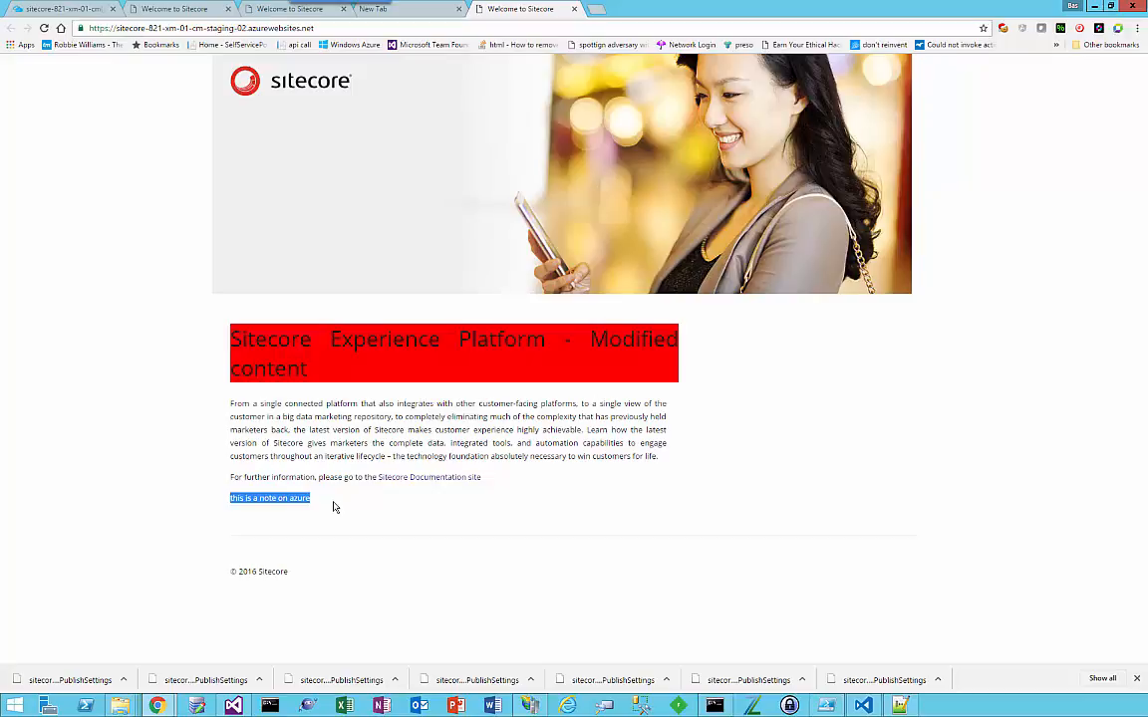
# Step: Return to Visual Studio, set the background-color of .contentTitle in default.css to blue, and save the file
pyautogui.click(192, 422)
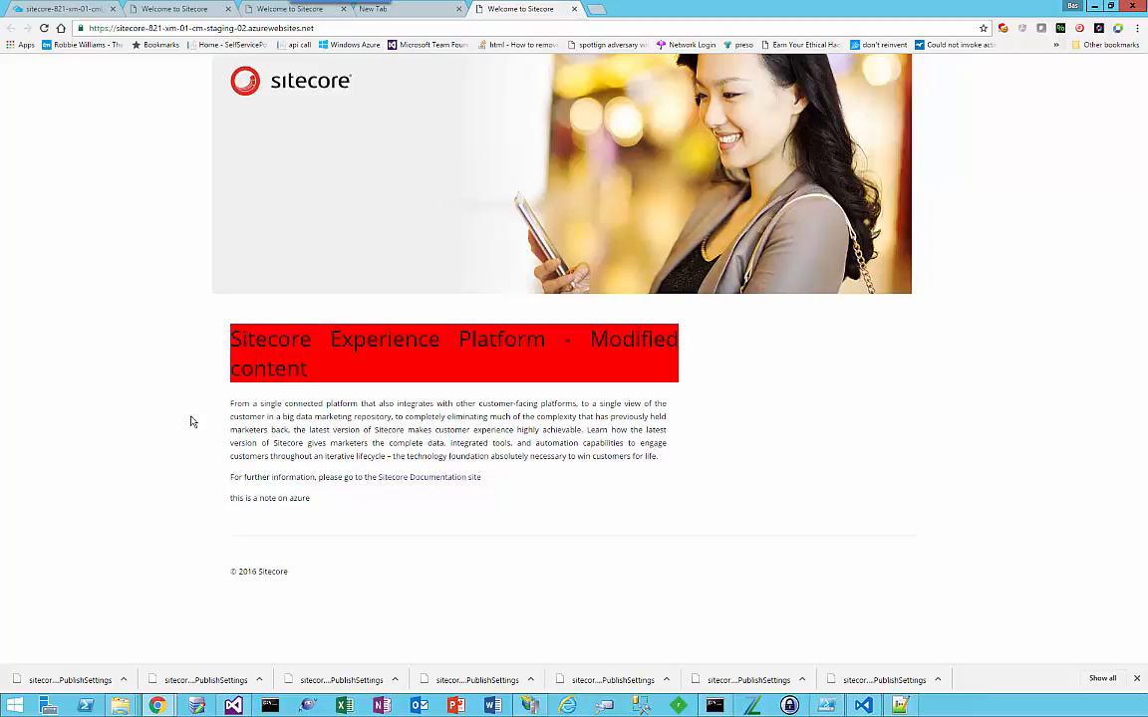
pyautogui.click(246, 708)
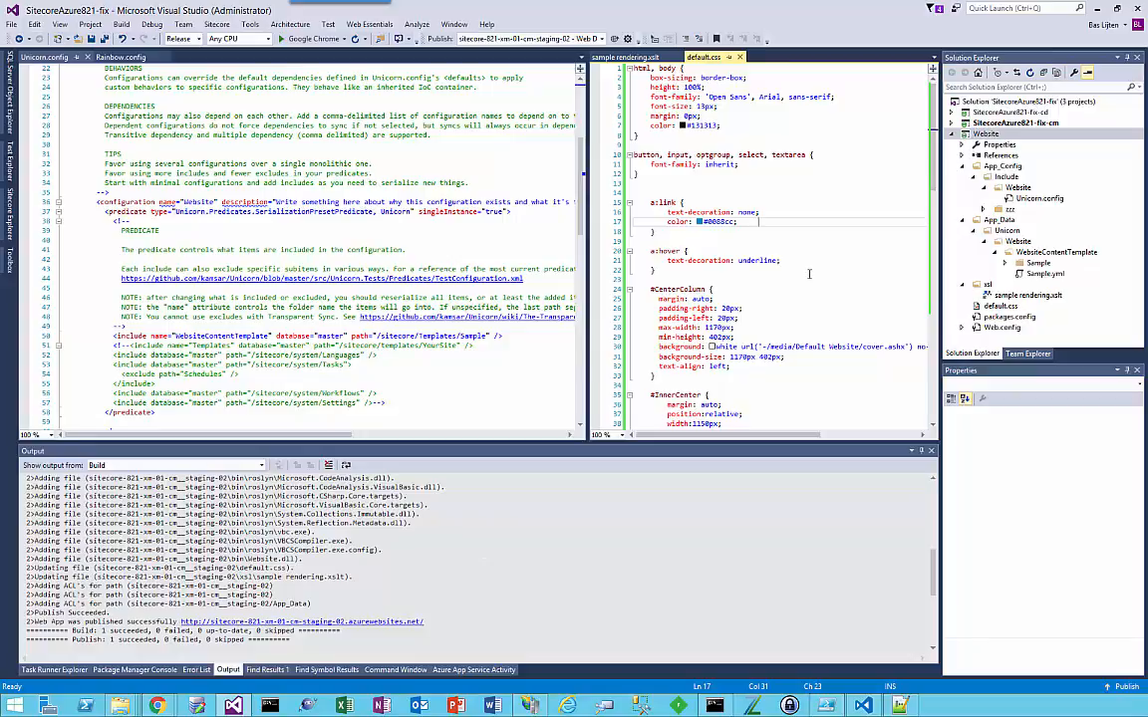
pyautogui.scroll(-13, 809, 274)
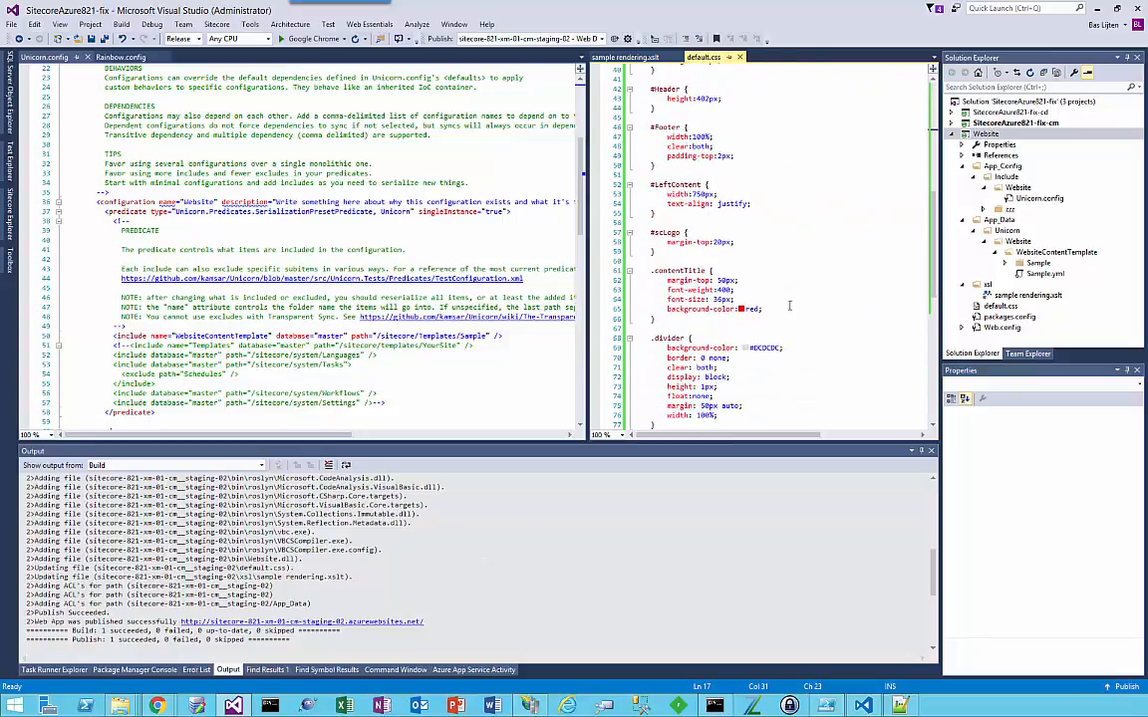
pyautogui.doubleClick(752, 309)
pyautogui.press('Left')
pyautogui.press('Left')
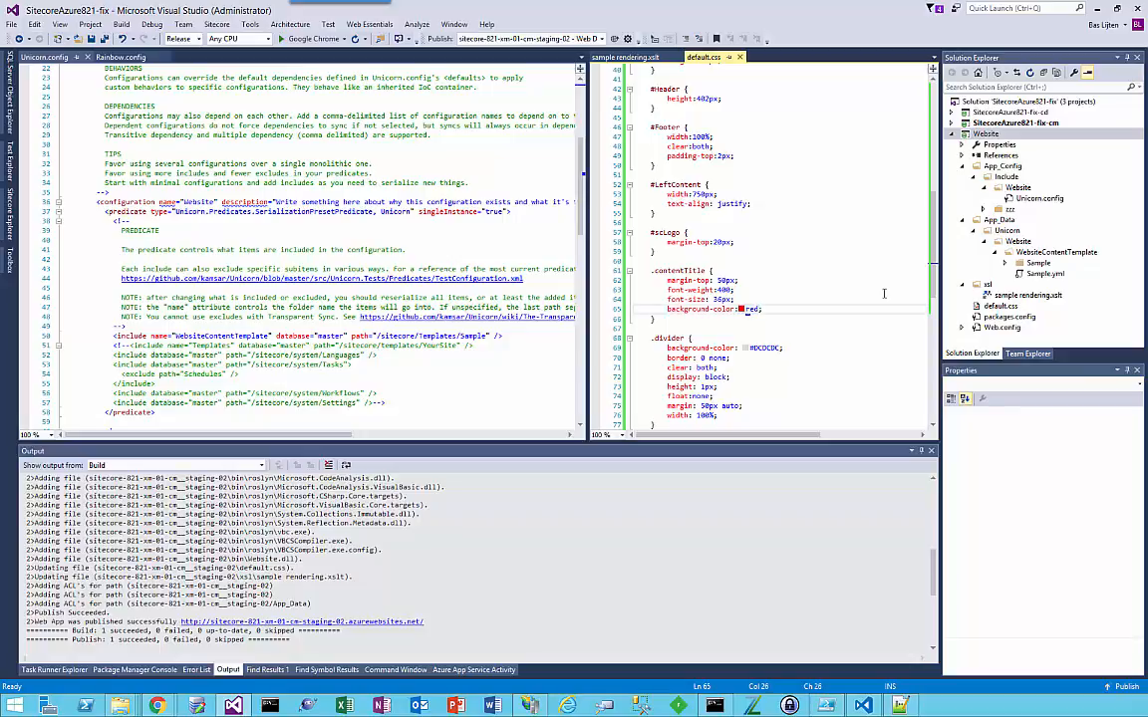
pyautogui.press('Delete')
pyautogui.press('Delete')
pyautogui.press('Delete')
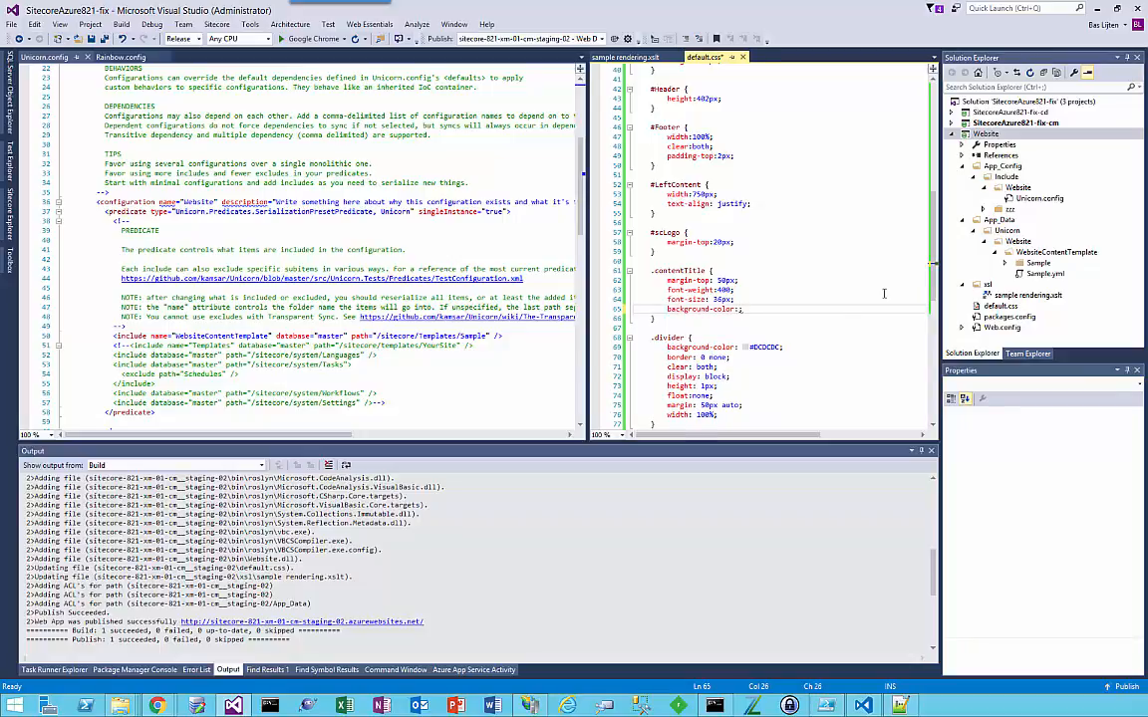
pyautogui.write('blue')
pyautogui.hotkey('ctrl', 's')
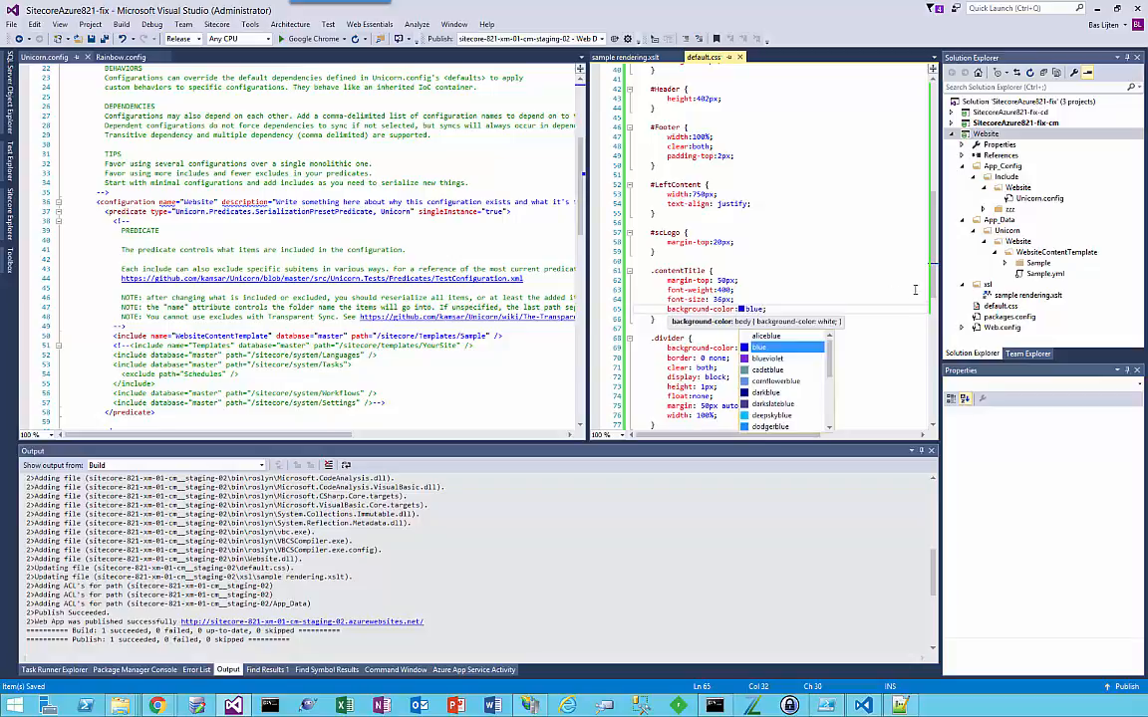
pyautogui.press('Escape')
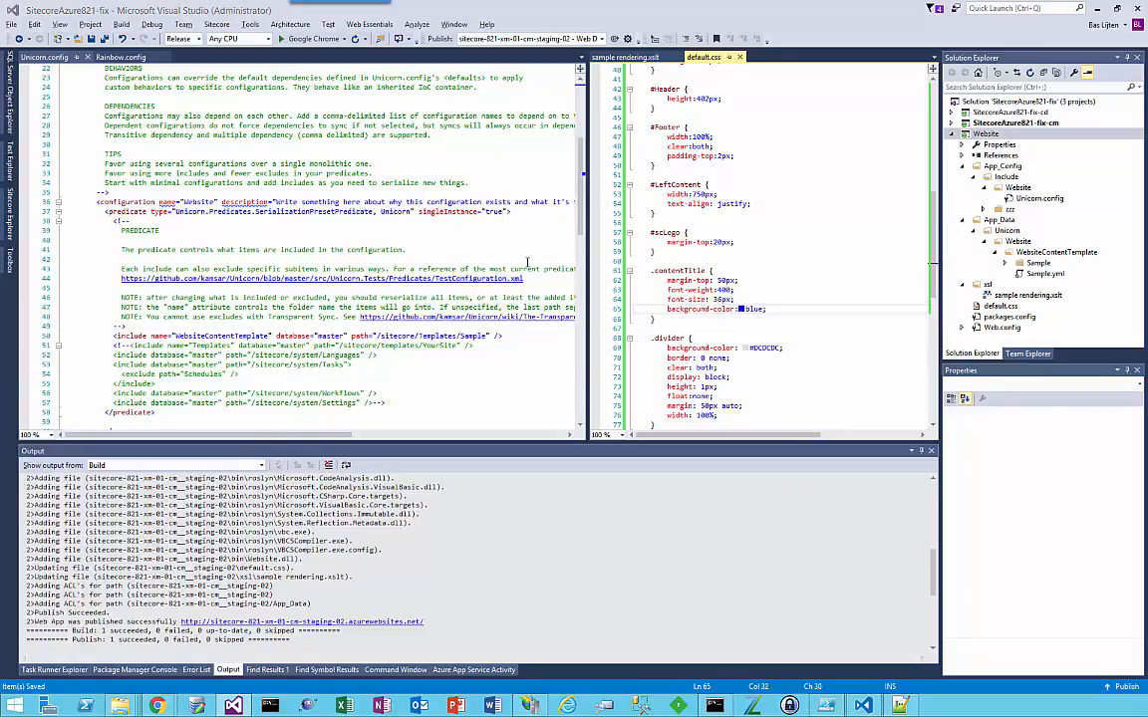
# Step: Switch to Chrome, open zerodowntime/sitecore in a new tab and log in as admin with the account password
pyautogui.hotkey('alt', 'Tab')
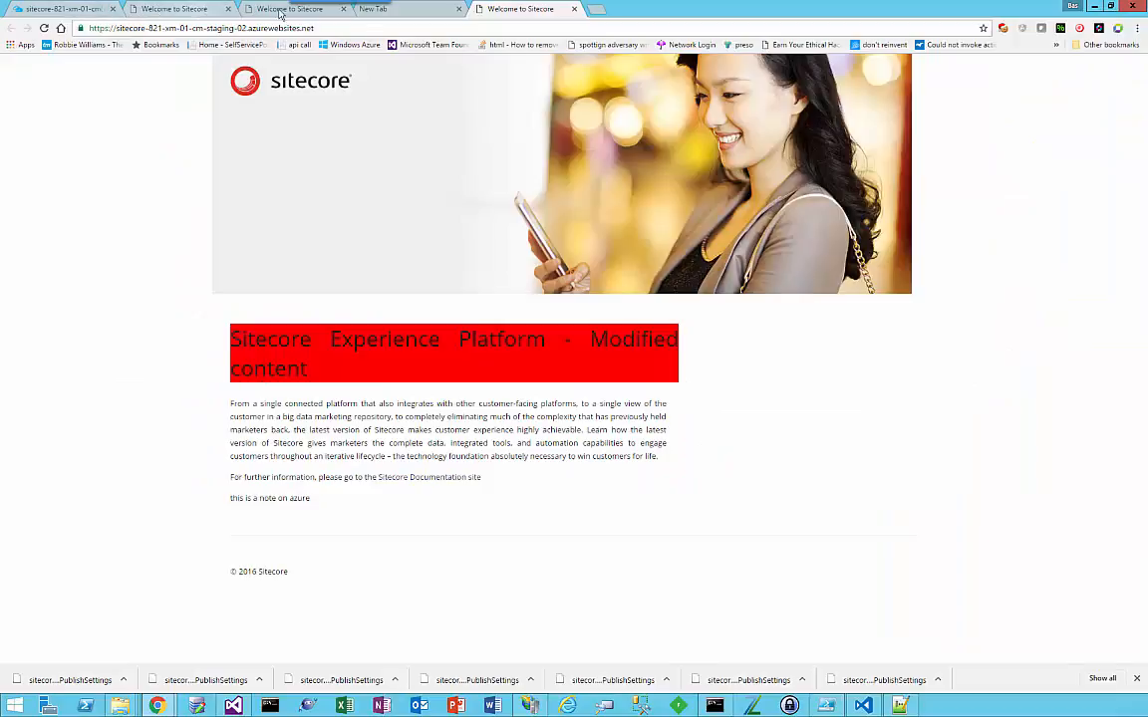
pyautogui.click(596, 9)
pyautogui.write('zer')
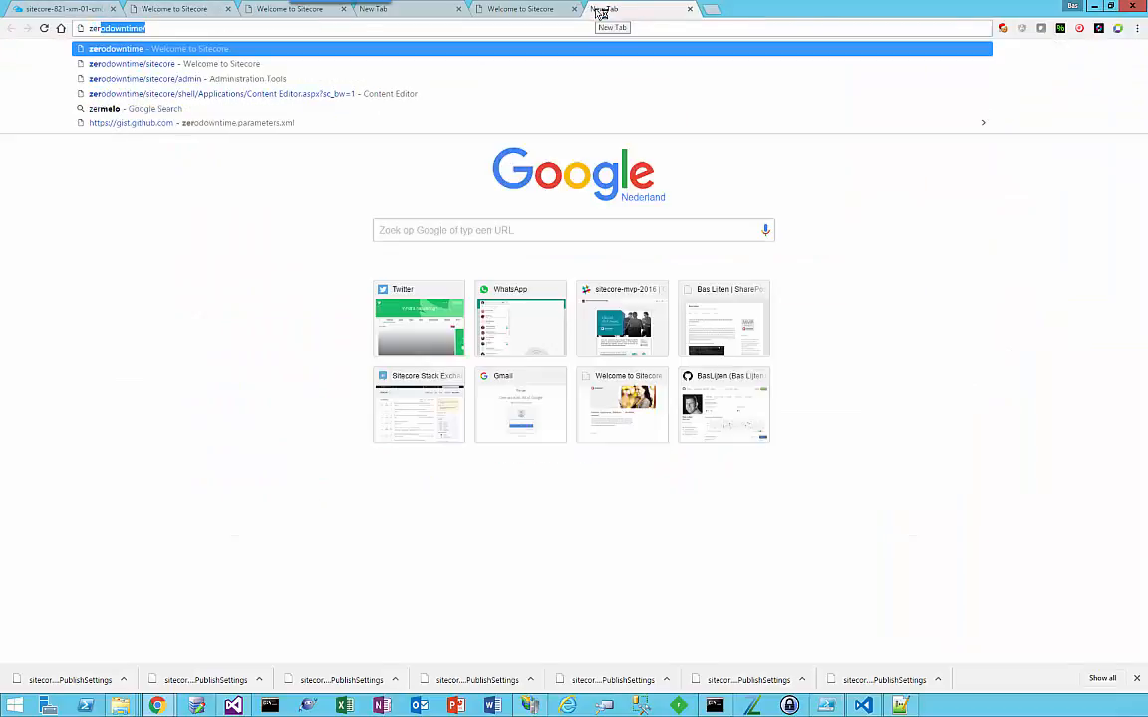
pyautogui.press('Down')
pyautogui.press('Return')
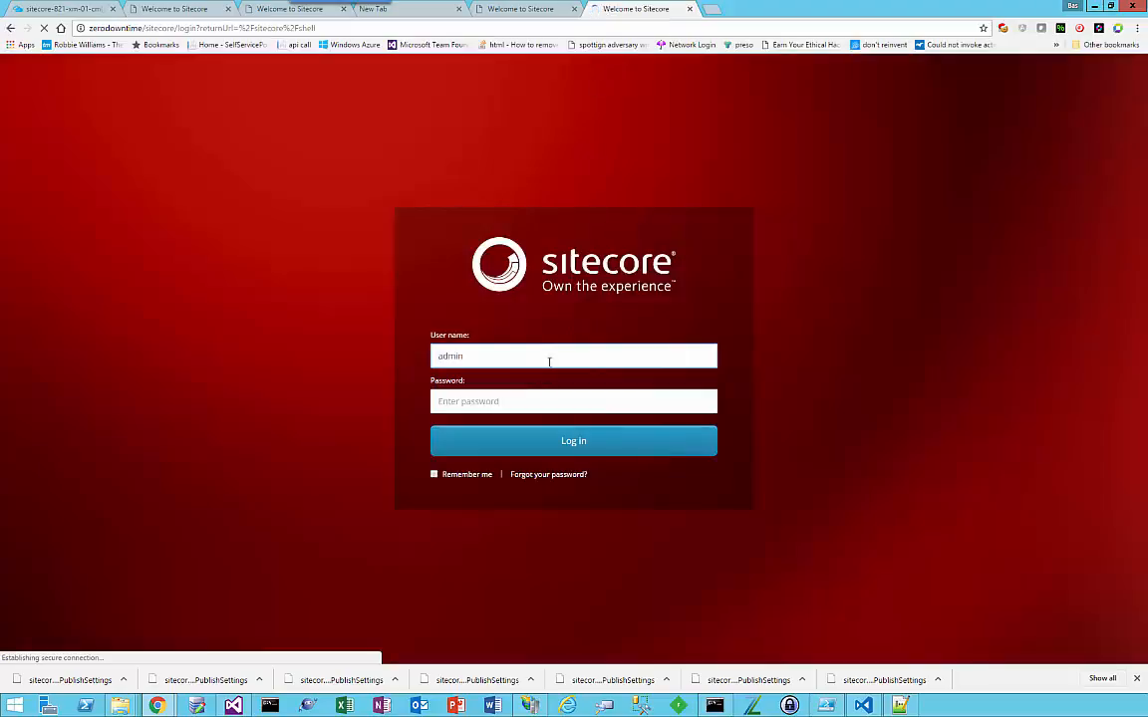
pyautogui.click(528, 398)
pyautogui.write('•••••••••')
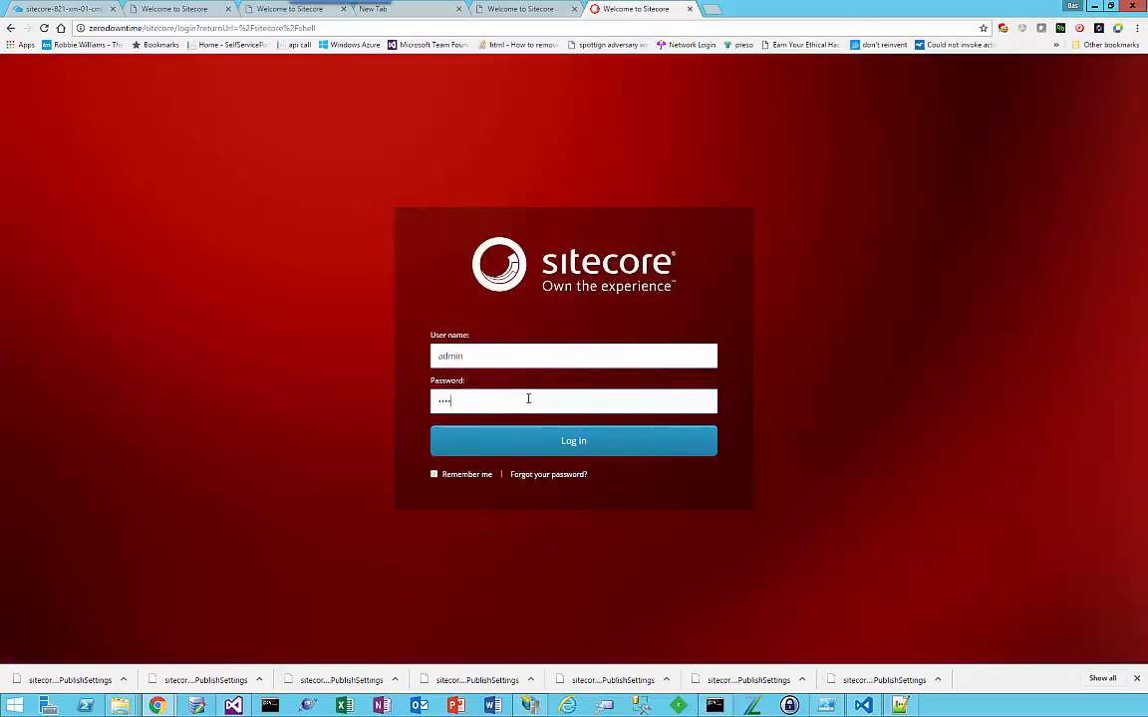
pyautogui.press('Return')
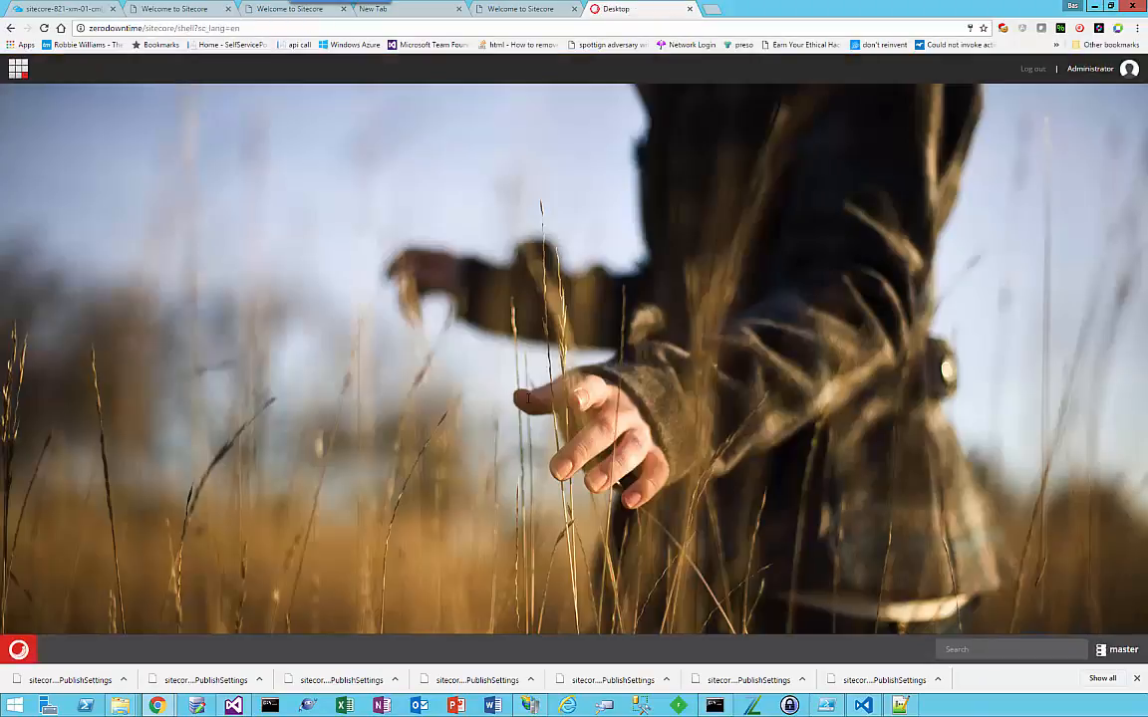
# Step: Open the Content Editor and select the Sample Item template under Templates/Sample
pyautogui.click(18, 70)
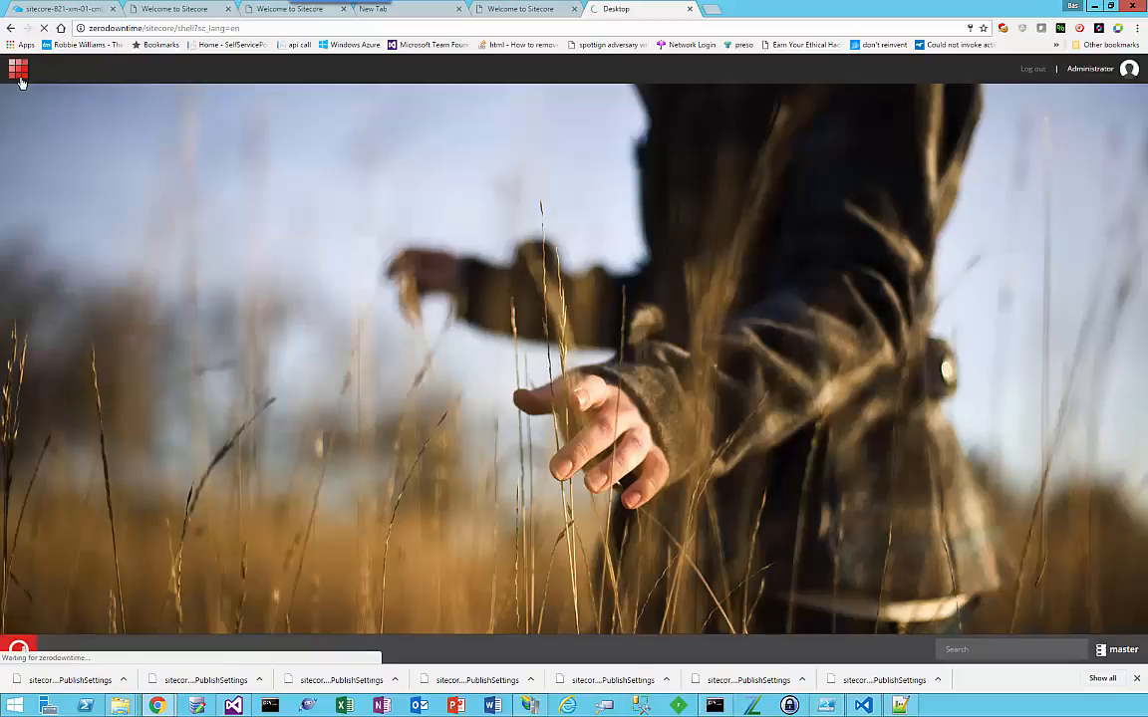
pyautogui.click(19, 648)
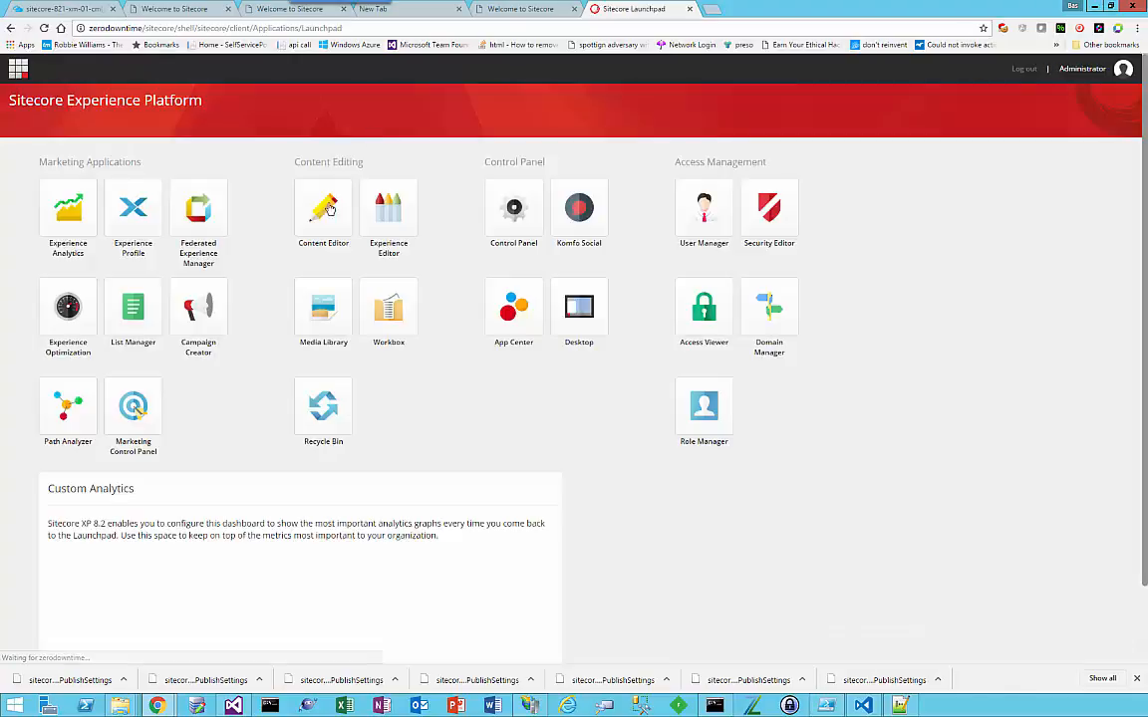
pyautogui.click(323, 228)
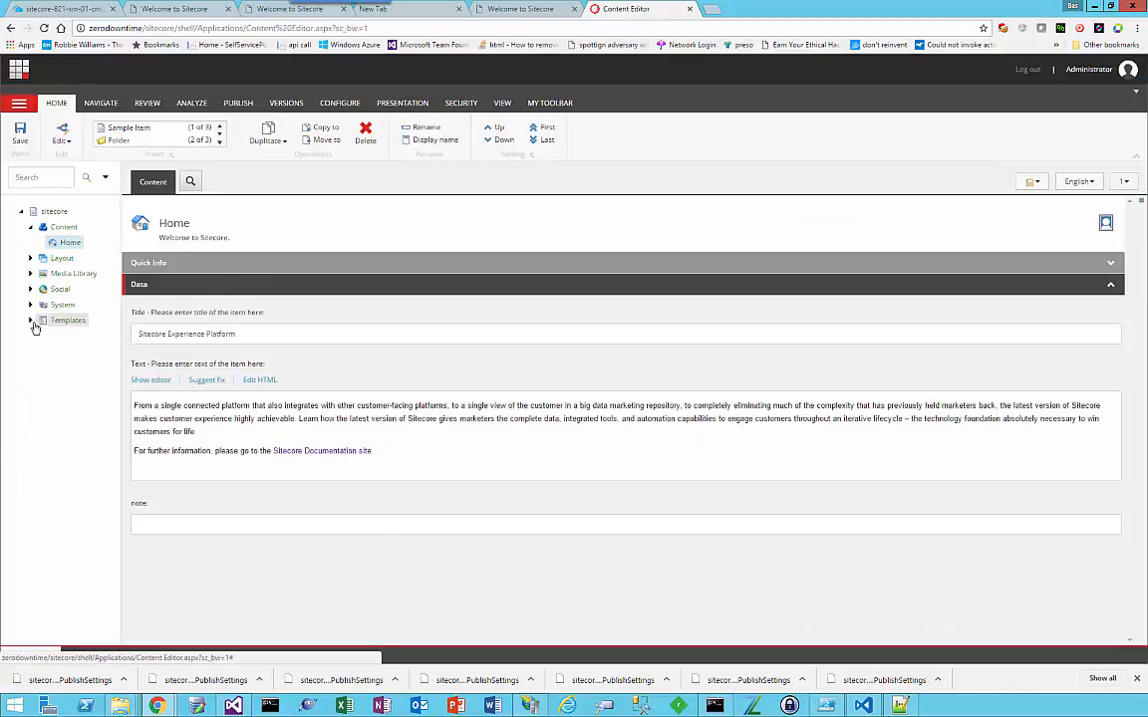
pyautogui.click(31, 322)
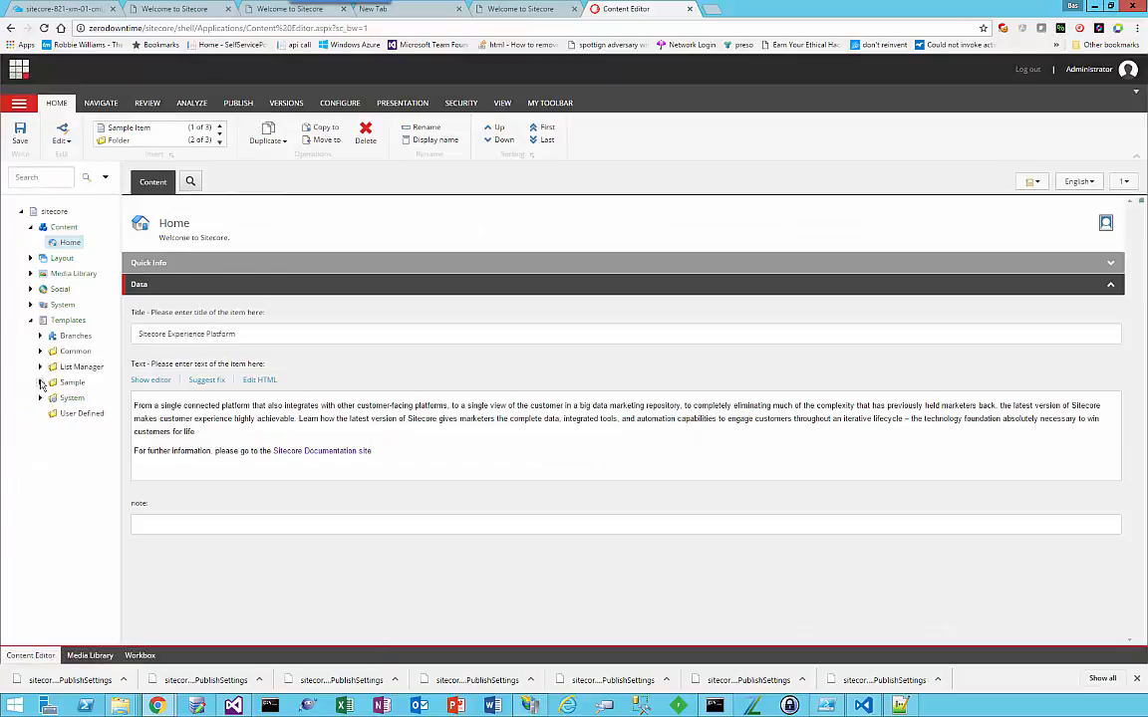
pyautogui.click(40, 382)
pyautogui.click(84, 399)
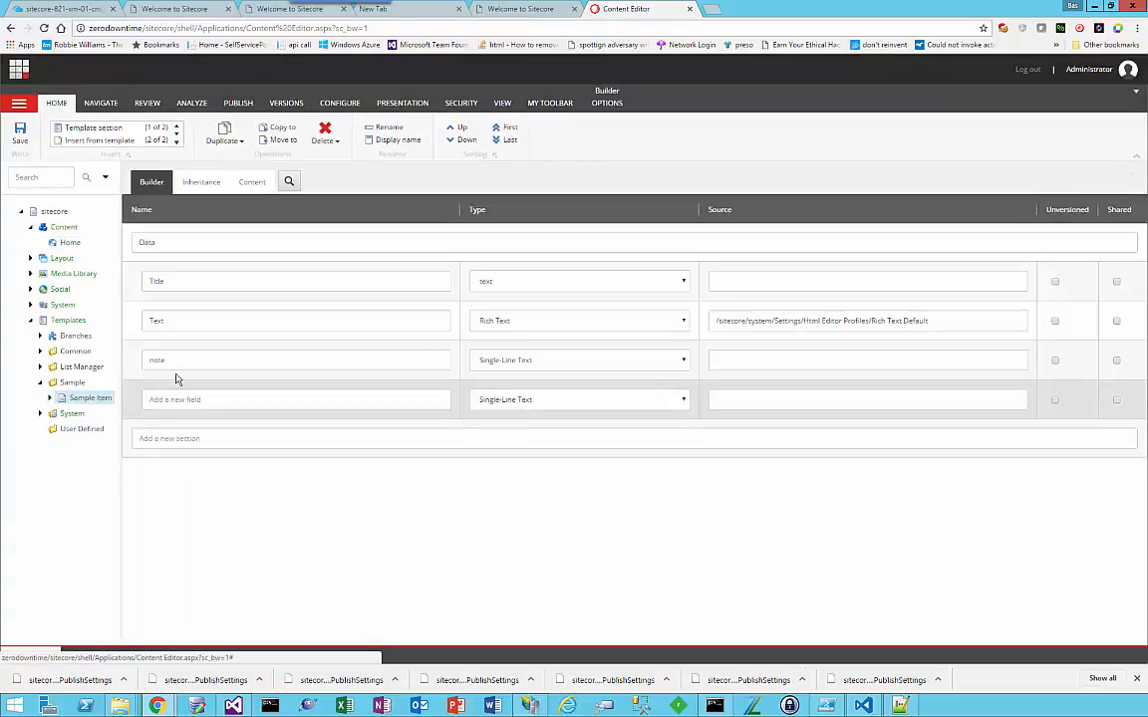
# Step: Add a Single-Line Text field named note2 to the Sample Item template's Data section and save it despite the Unicorn warning
pyautogui.click(175, 400)
pyautogui.write('n')
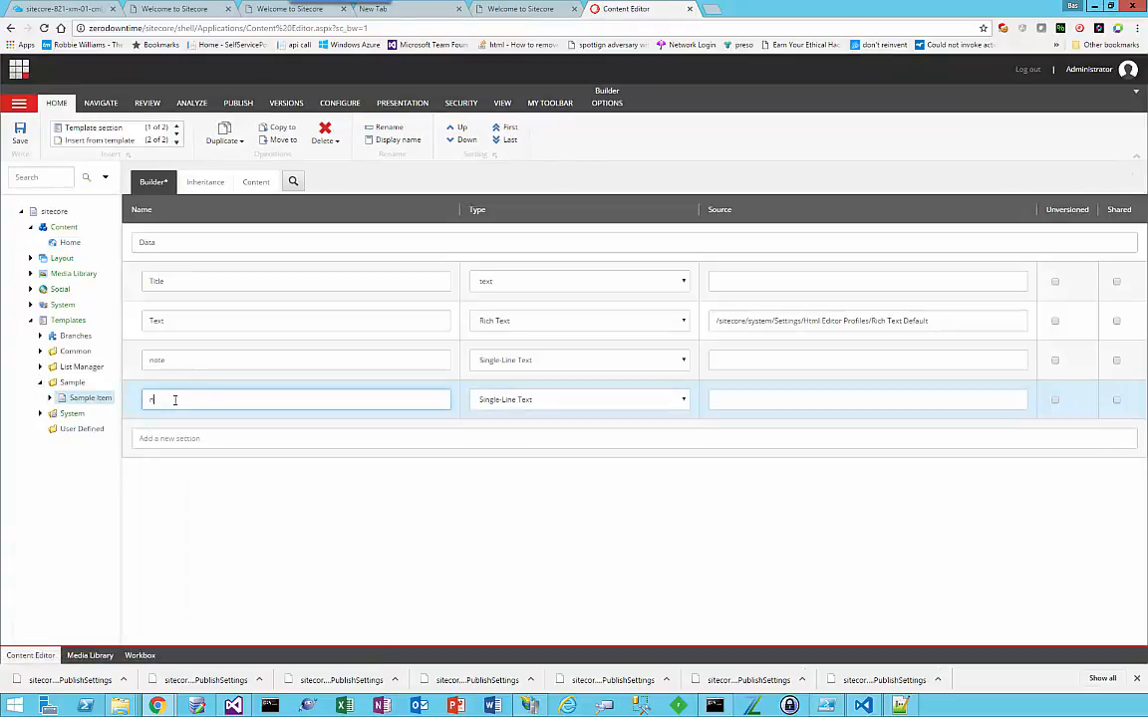
pyautogui.write('ote2')
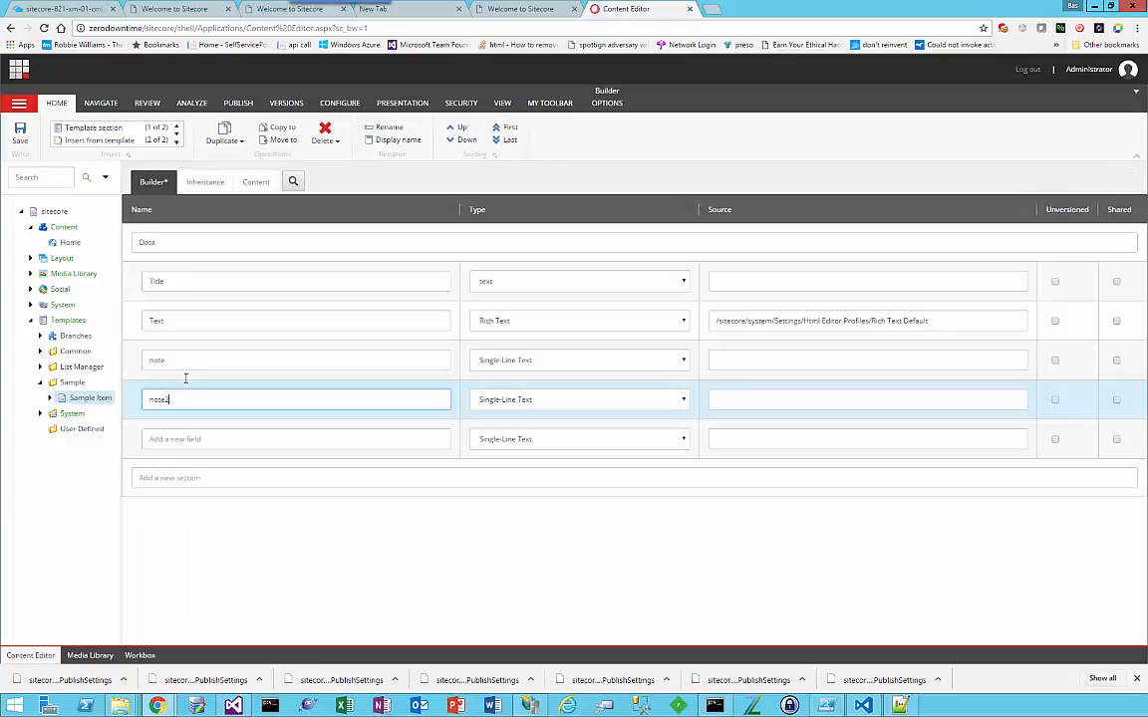
pyautogui.click(20, 132)
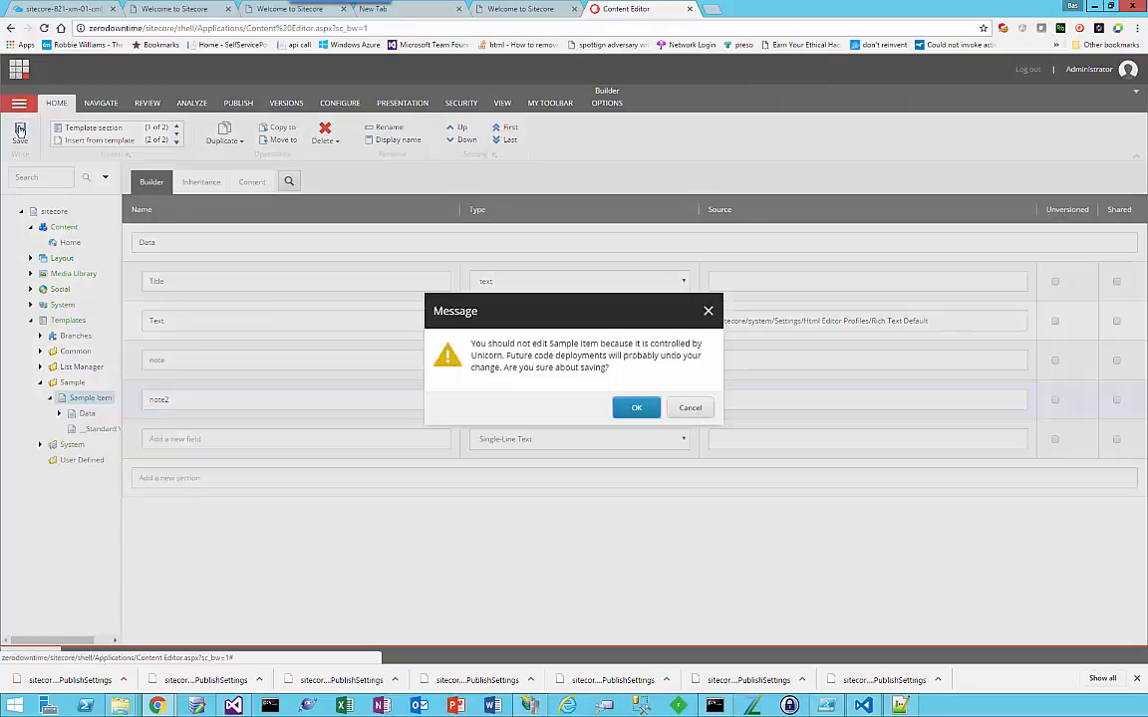
pyautogui.click(629, 406)
# Step: Fill in the Home item's note field with aa and its note2 field with bb
pyautogui.click(69, 243)
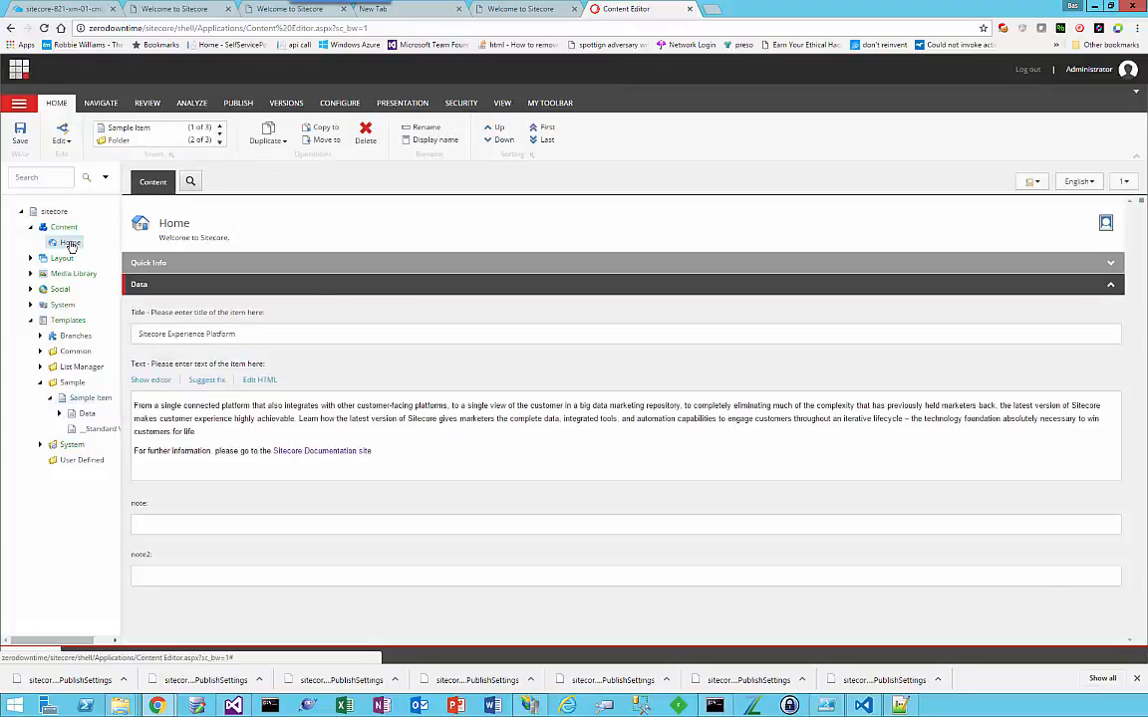
pyautogui.click(175, 575)
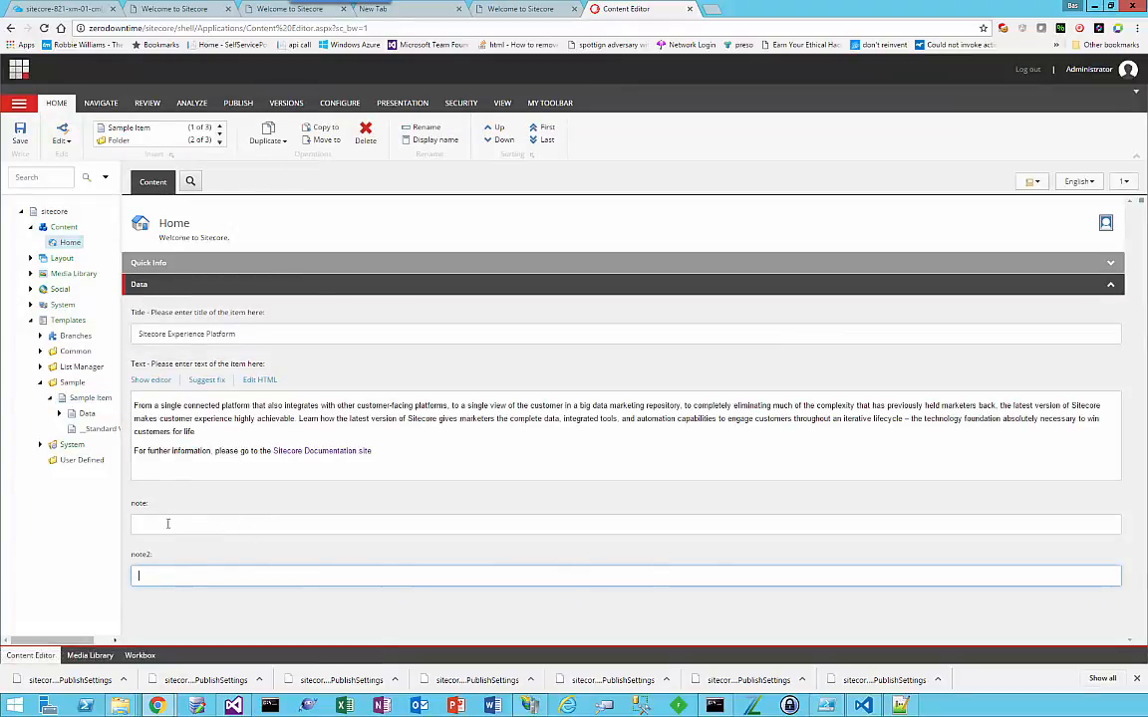
pyautogui.click(172, 525)
pyautogui.write('aa')
pyautogui.click(165, 568)
pyautogui.write('bb')
# Step: Publish the Home item with its subitems and related items, saving its changes first
pyautogui.click(239, 104)
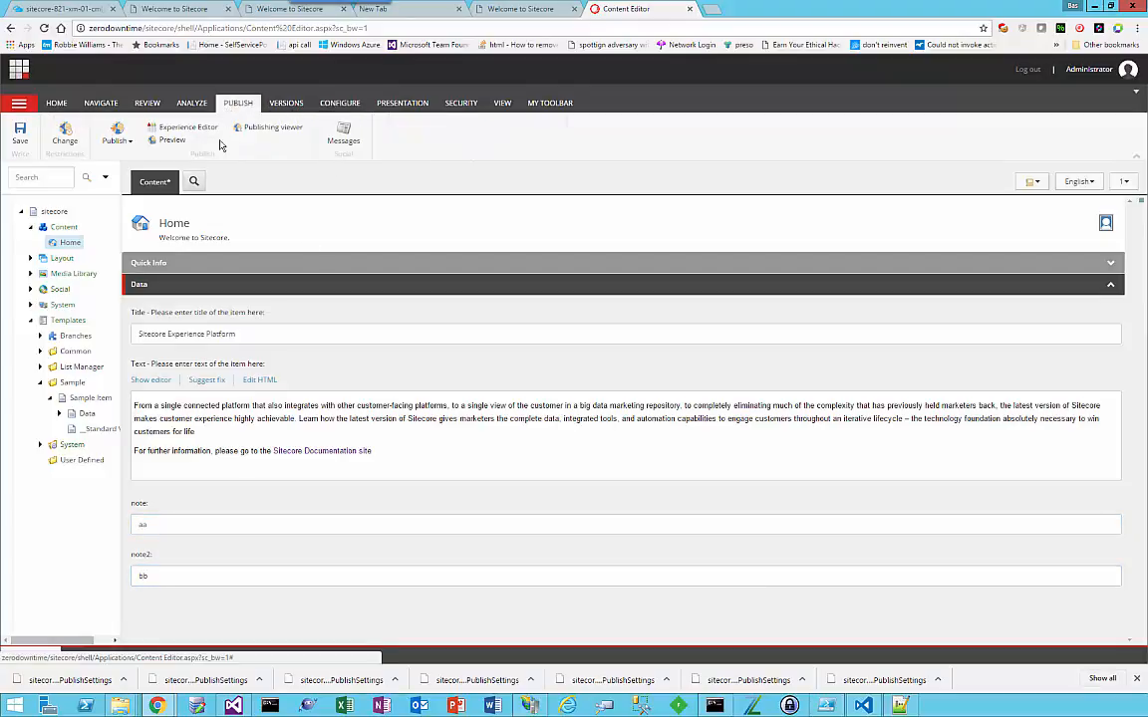
pyautogui.click(105, 145)
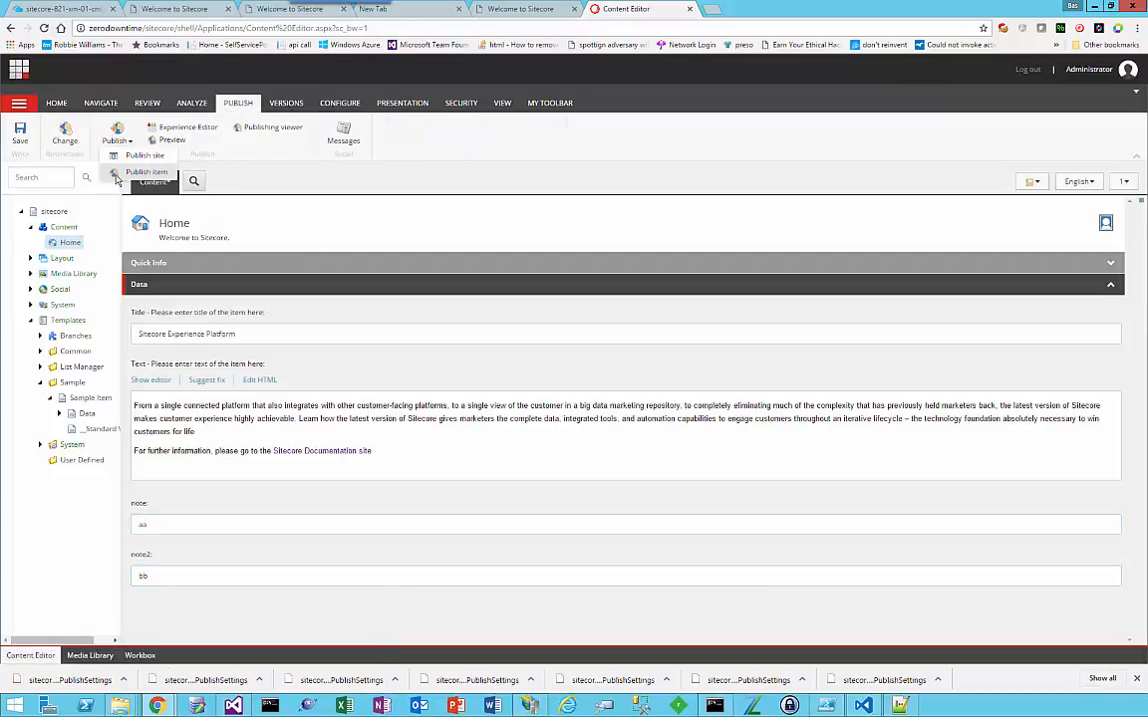
pyautogui.click(122, 171)
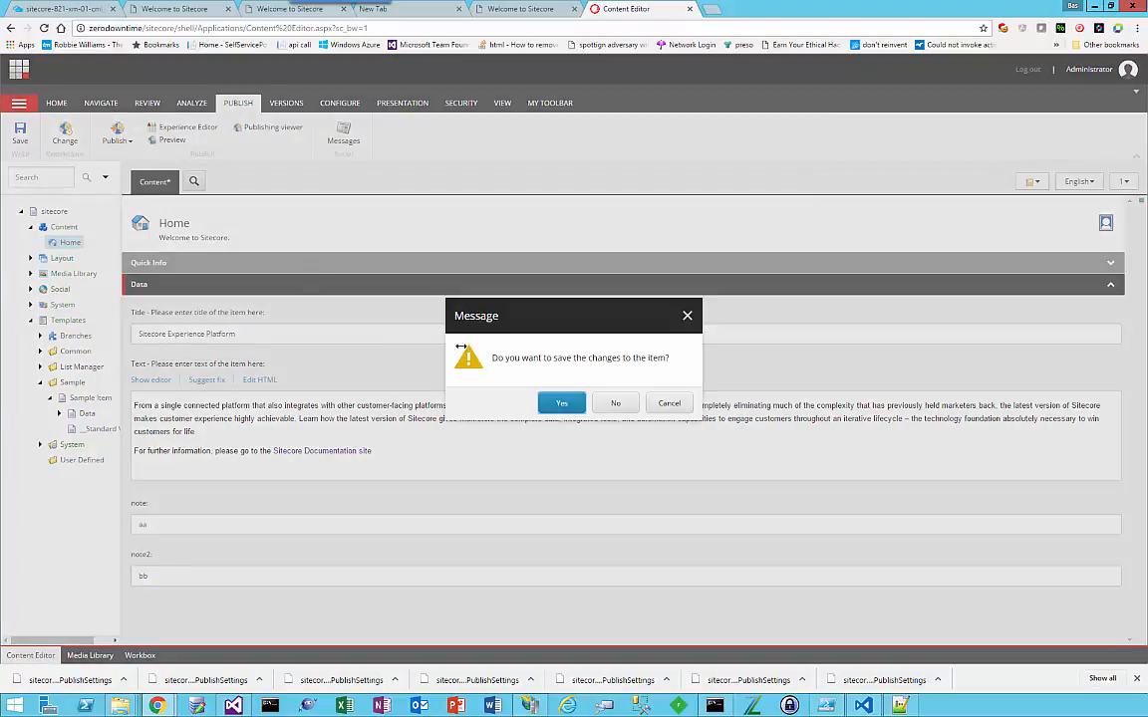
pyautogui.click(558, 402)
pyautogui.click(631, 525)
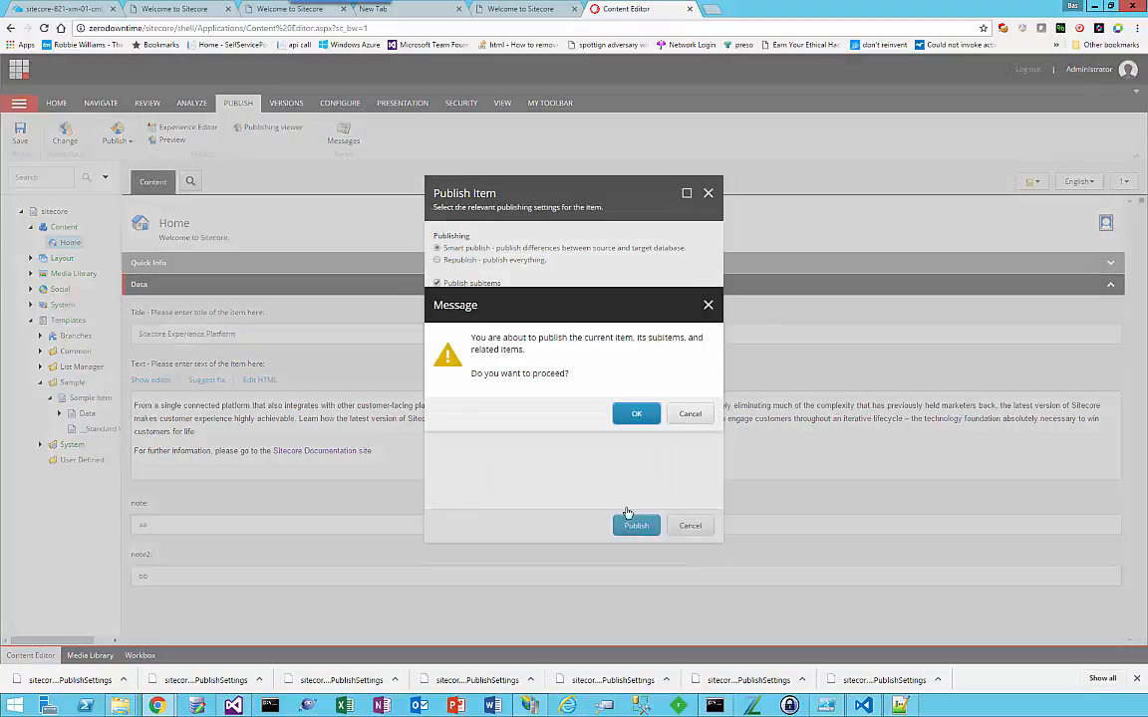
pyautogui.click(635, 413)
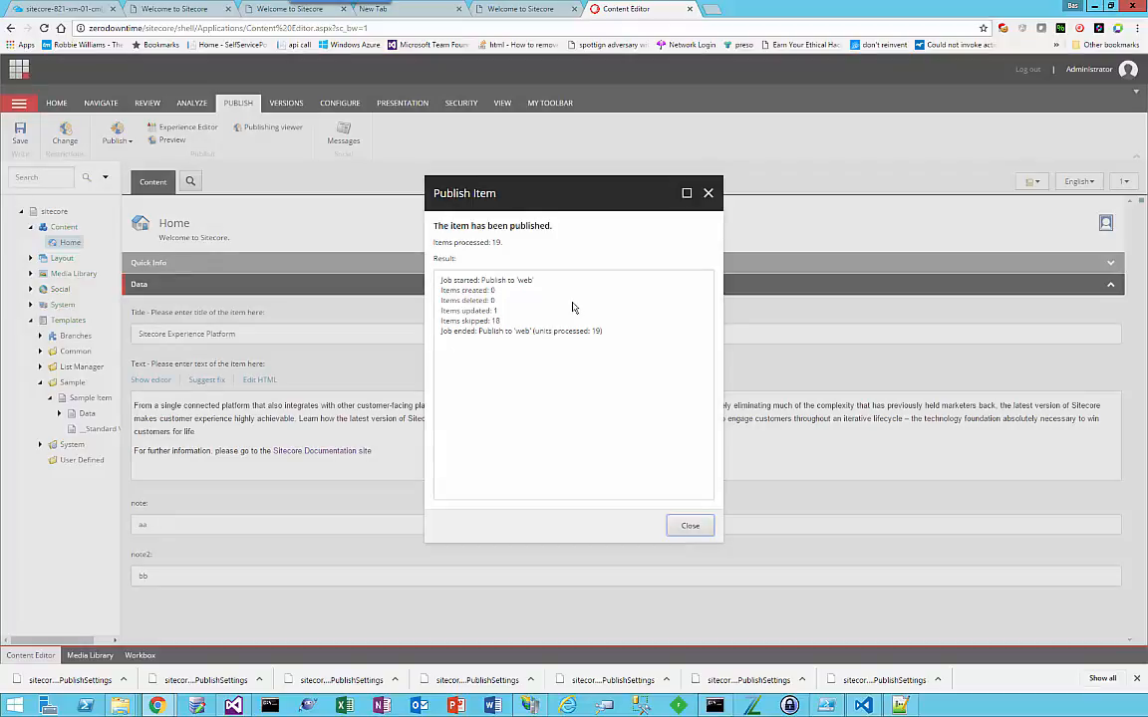
pyautogui.click(694, 525)
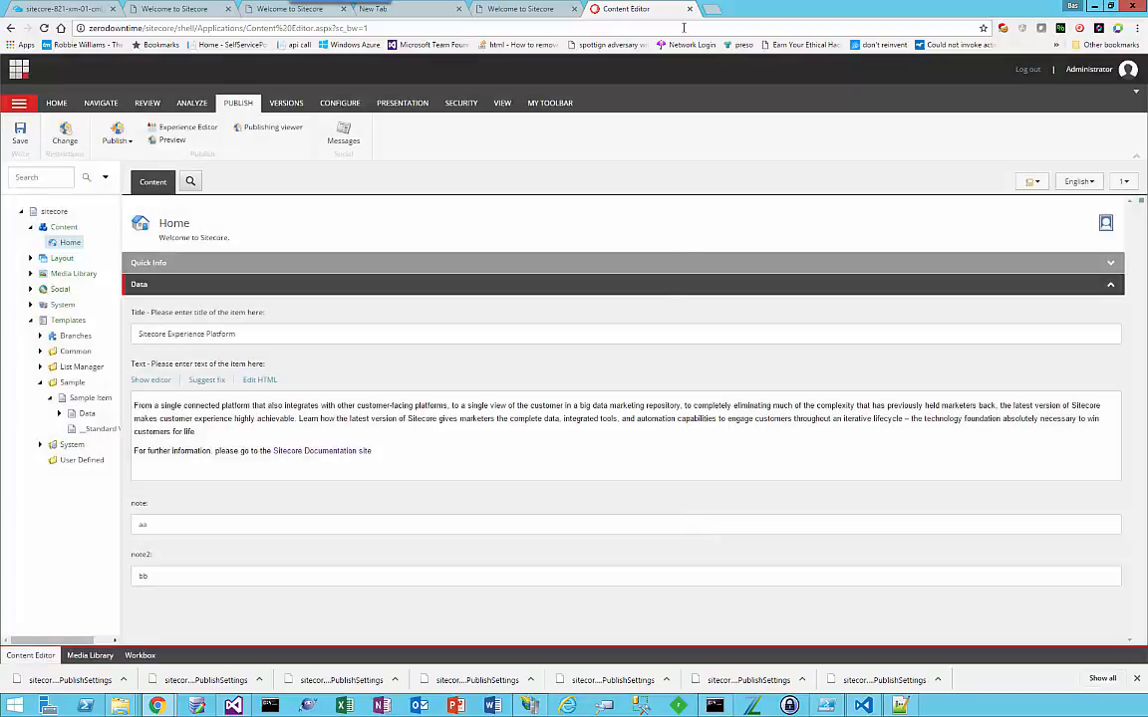
# Step: Open the local zerodowntime site in a new tab to check the published Home page
pyautogui.click(484, 12)
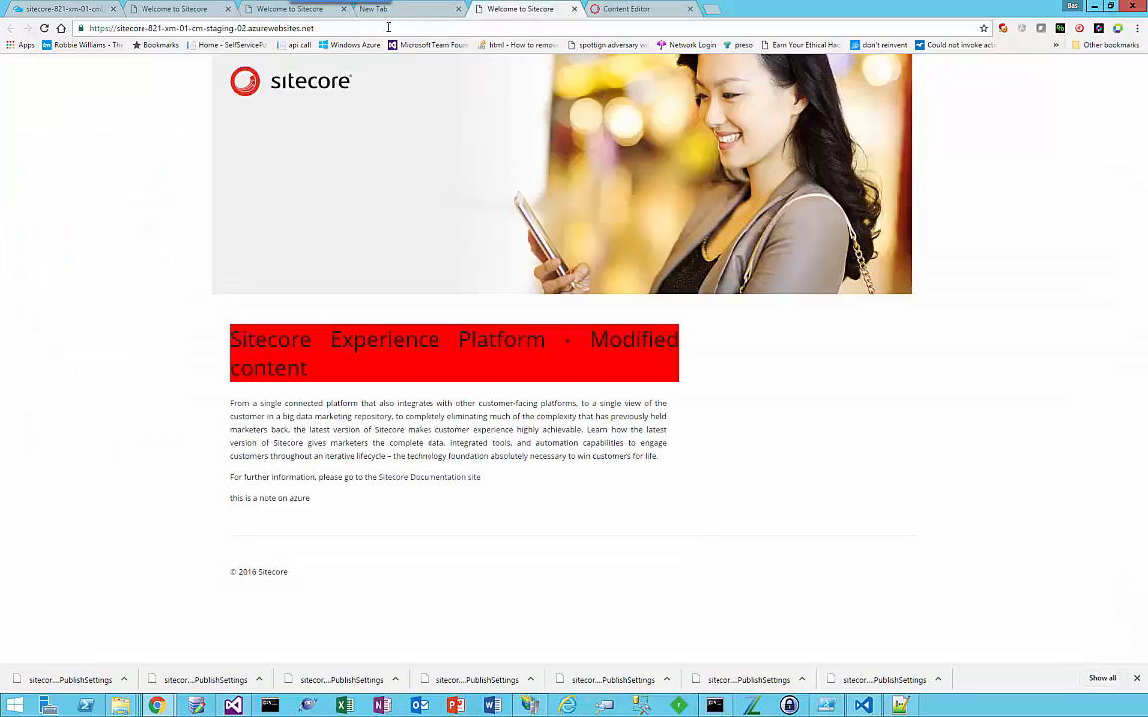
pyautogui.click(711, 9)
pyautogui.write('zerodowntime/')
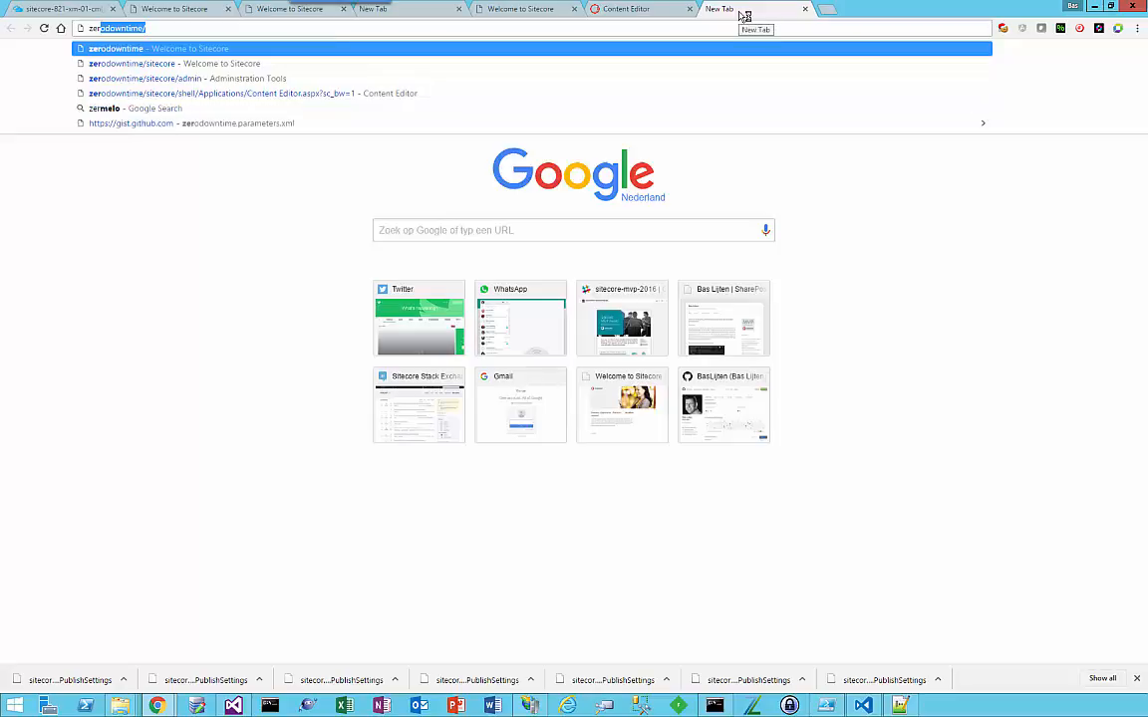
pyautogui.press('Return')
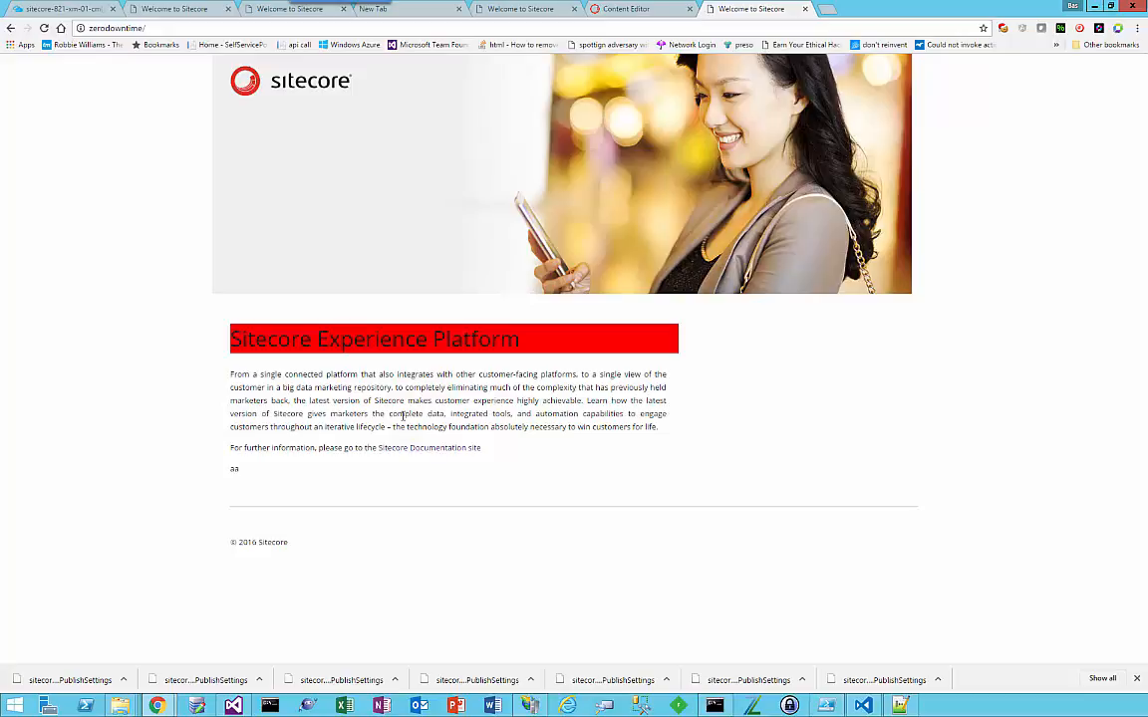
# Step: In Visual Studio, duplicate the note field's contentDescription div directly below the original in sample rendering.xslt
pyautogui.click(232, 706)
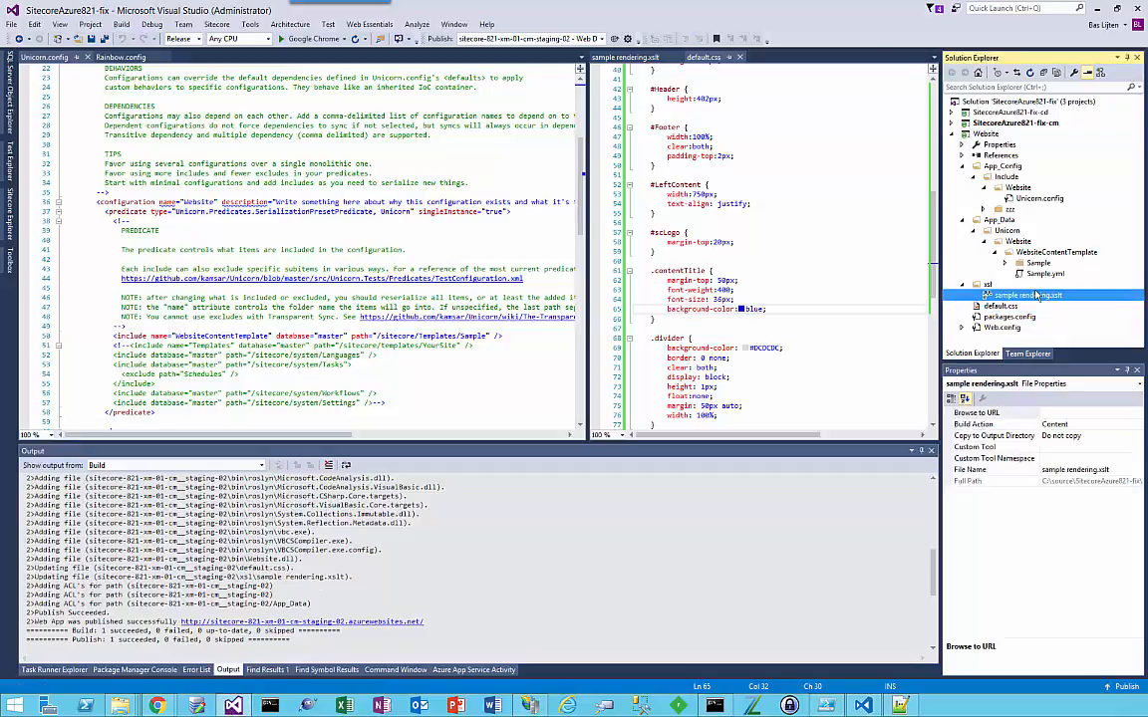
pyautogui.doubleClick(976, 297)
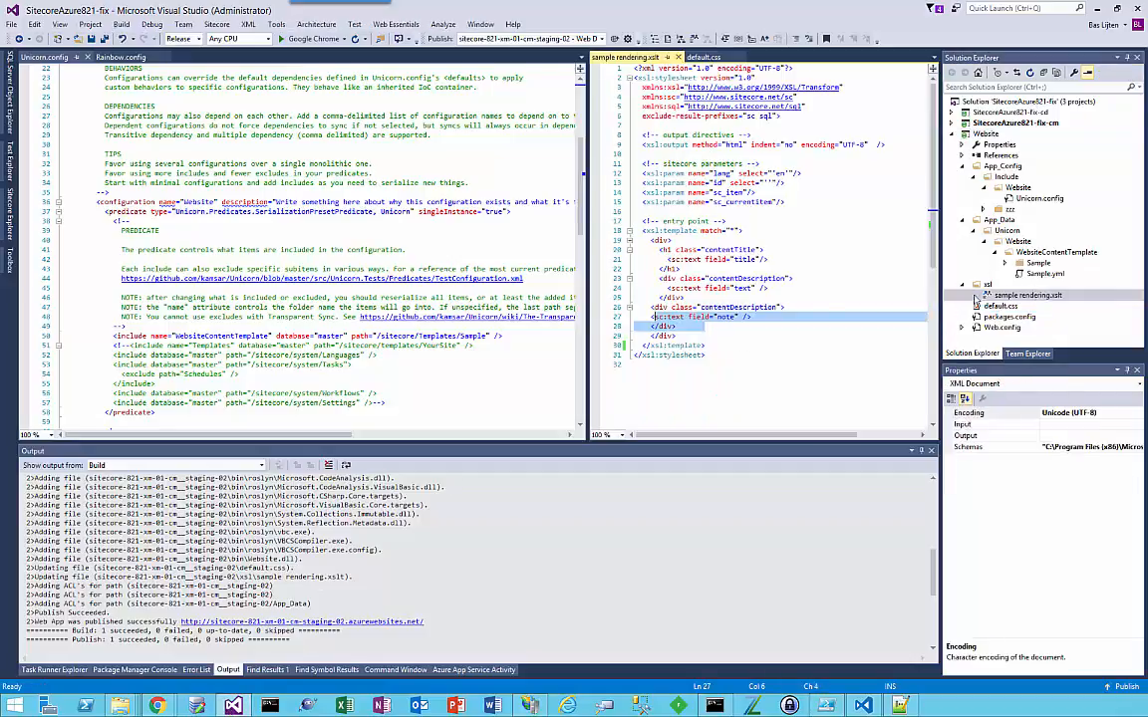
pyautogui.click(706, 326)
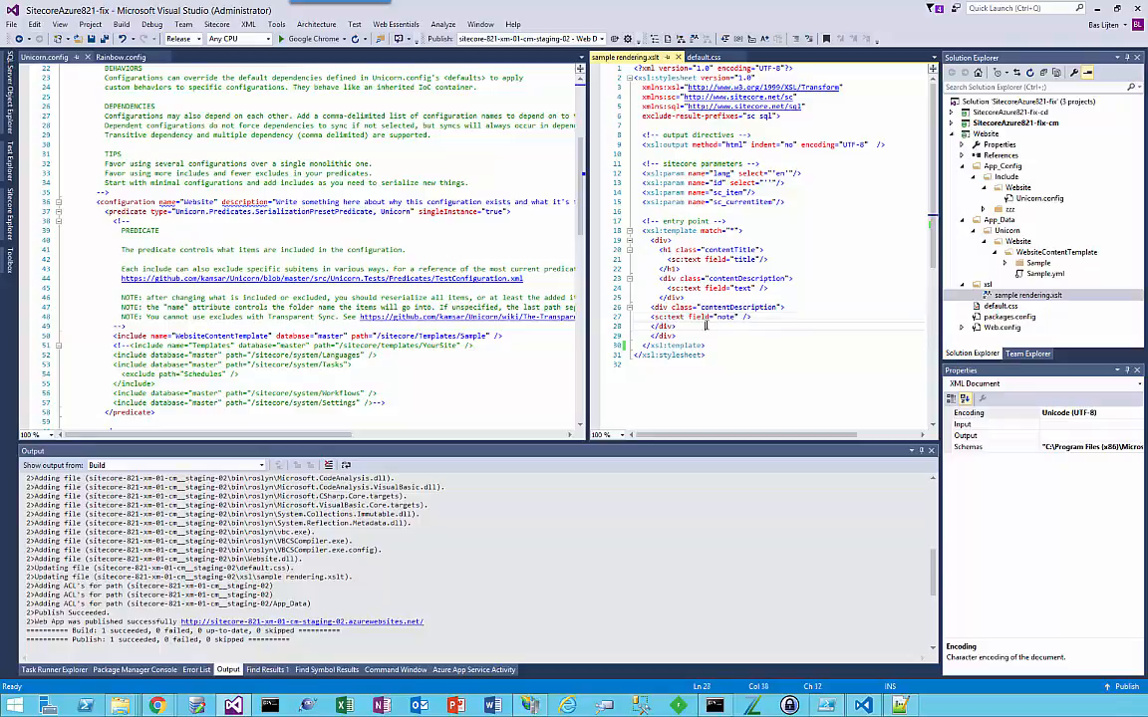
pyautogui.moveTo(706, 326); pyautogui.dragTo(651, 308)
pyautogui.hotkey('ctrl', 'c')
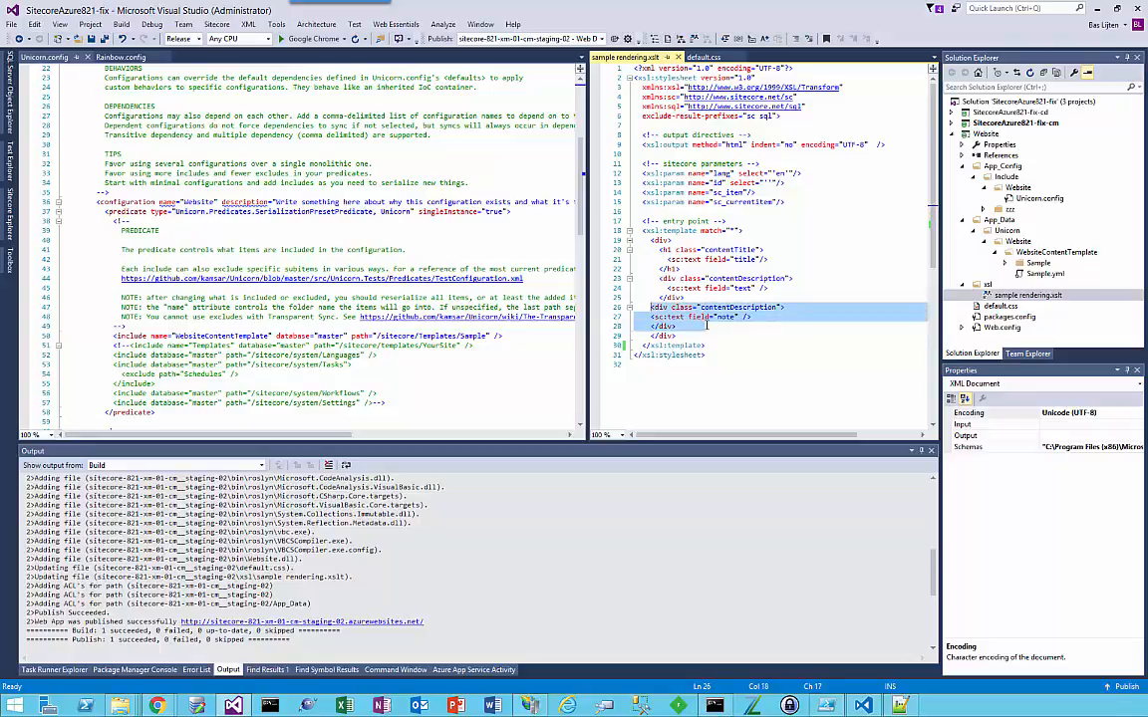
pyautogui.click(707, 325)
pyautogui.press('Return')
pyautogui.hotkey('ctrl', 'v')
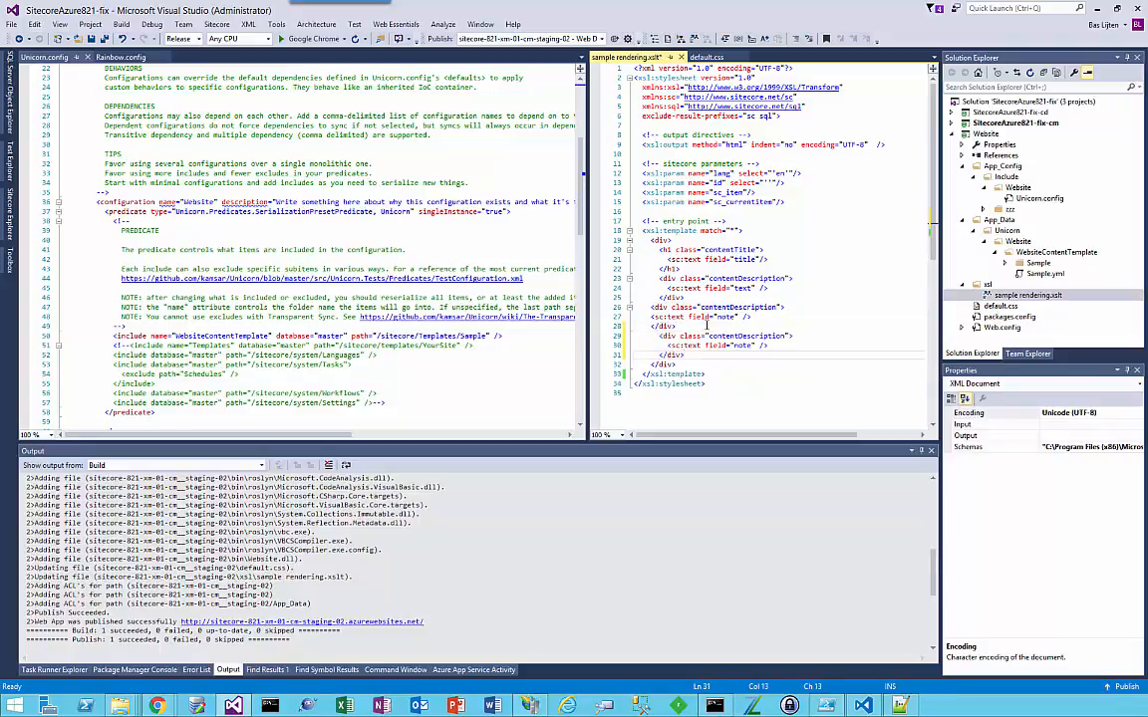
# Step: Set the duplicated div's text field to note 2 and save sample rendering.xslt
pyautogui.press('Up')
pyautogui.press('End')
pyautogui.press('Left')
pyautogui.write('2')
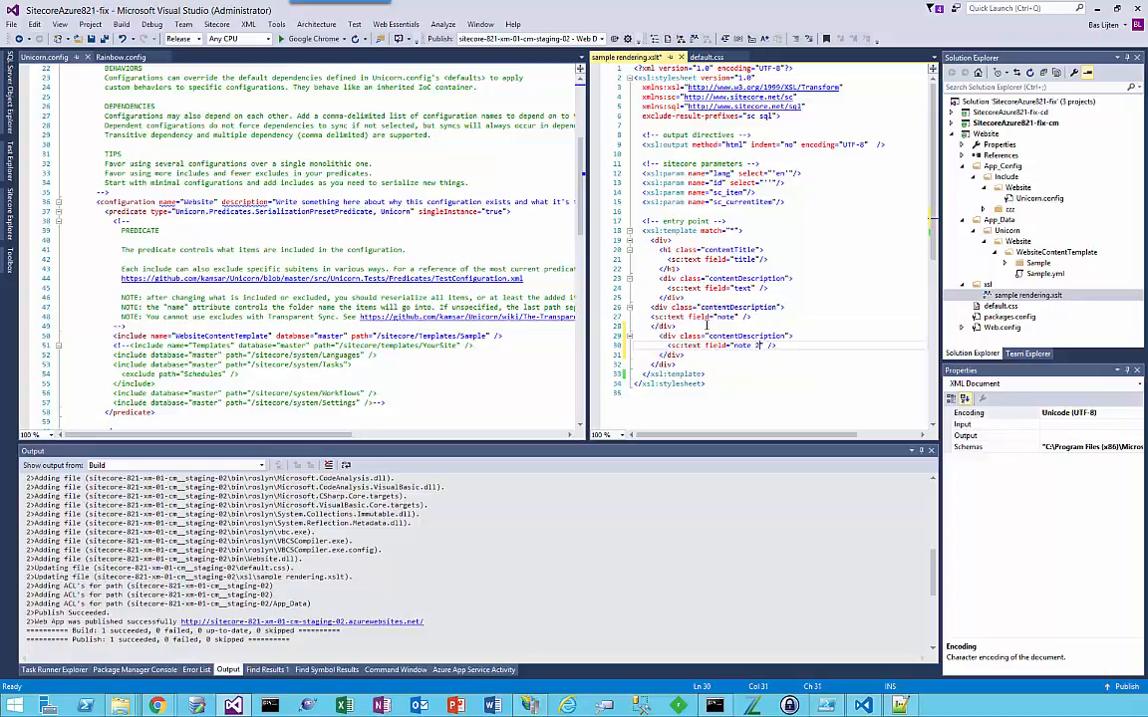
pyautogui.hotkey('ctrl', 's')
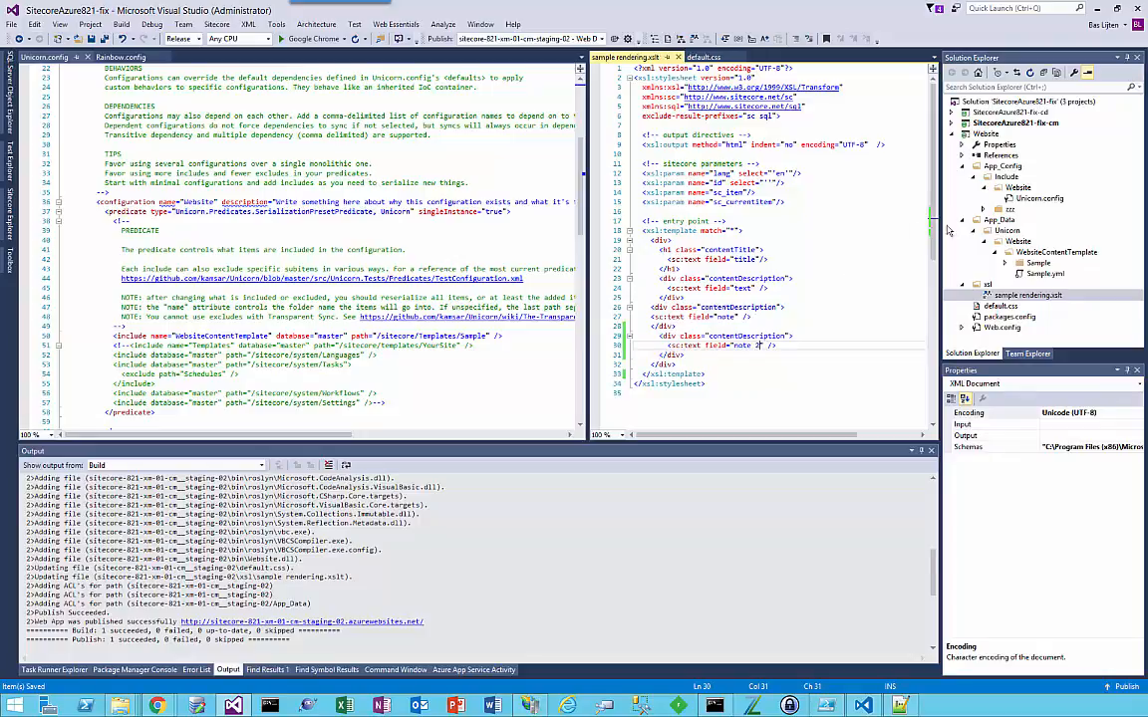
# Step: Switch the Website project's publish profile to zerodowntime and publish sample rendering.xslt with it
pyautogui.click(991, 136)
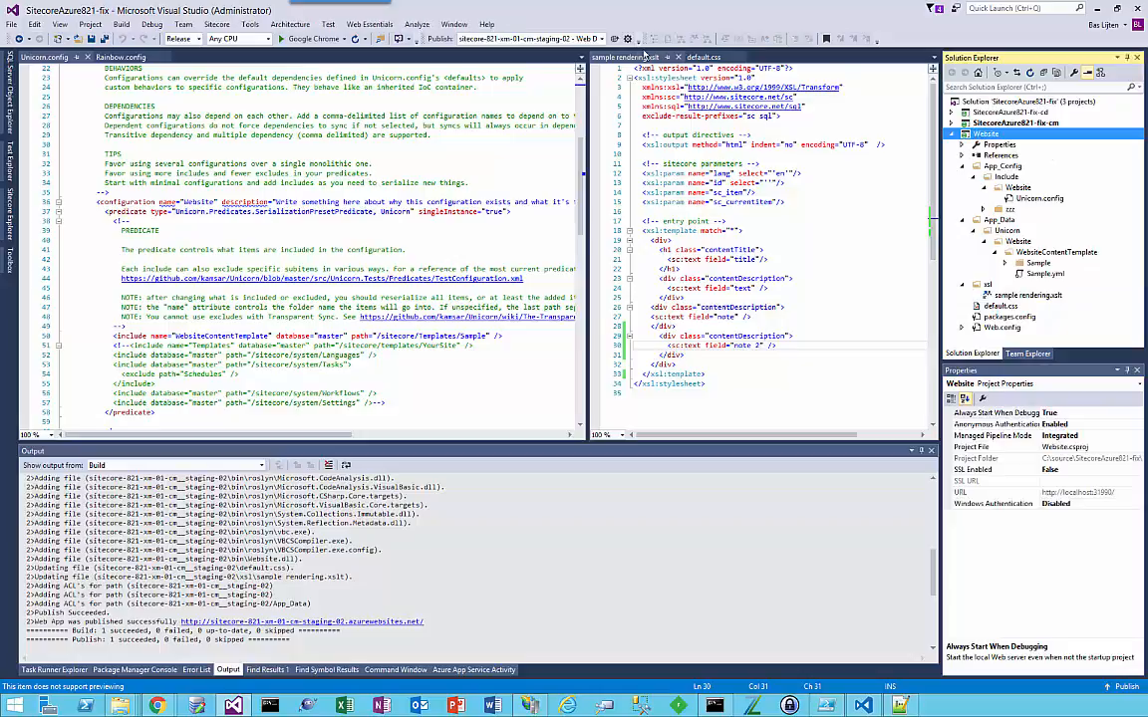
pyautogui.click(601, 39)
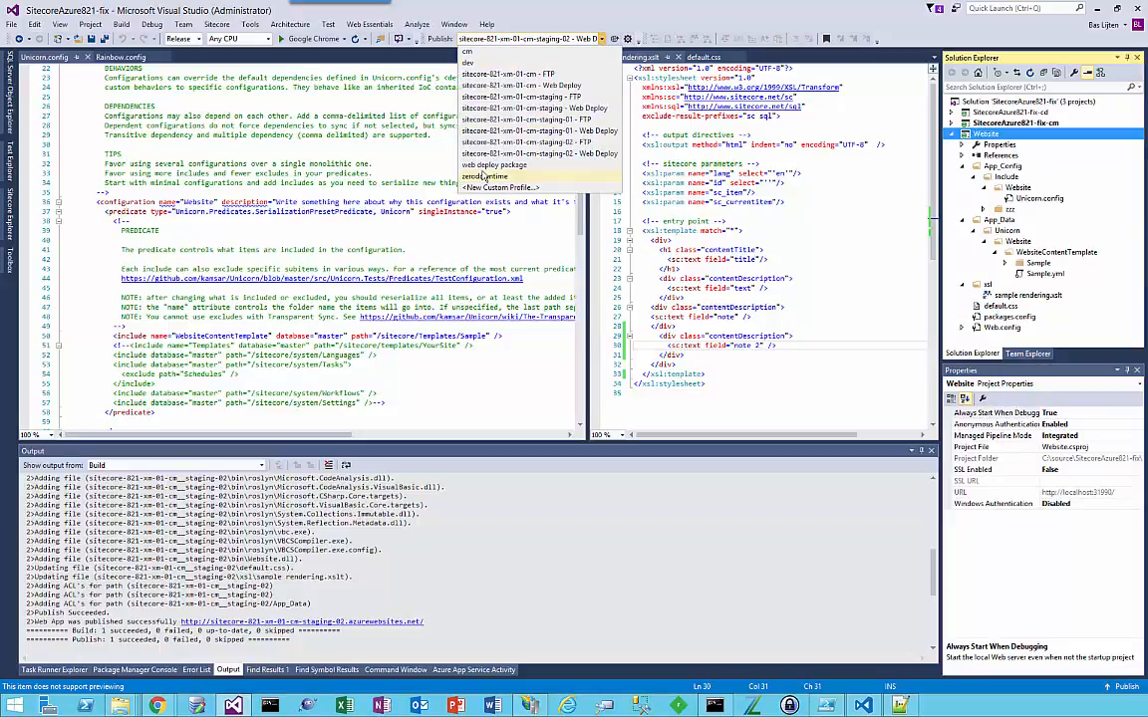
pyautogui.click(485, 177)
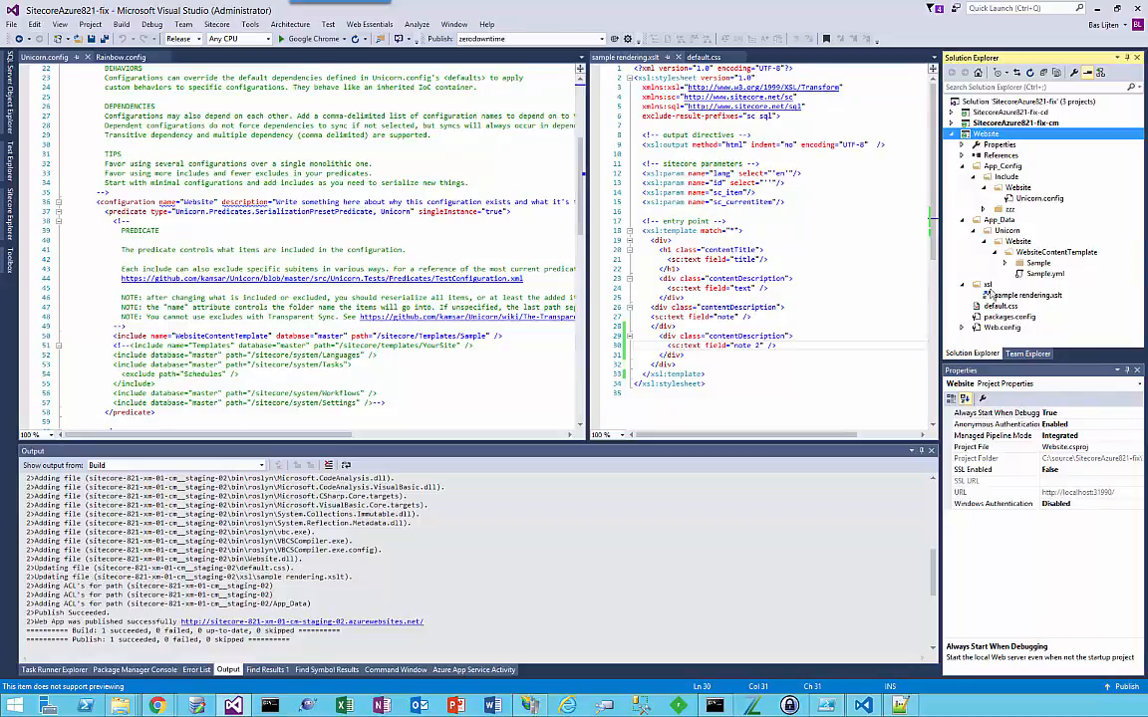
pyautogui.click(1020, 302)
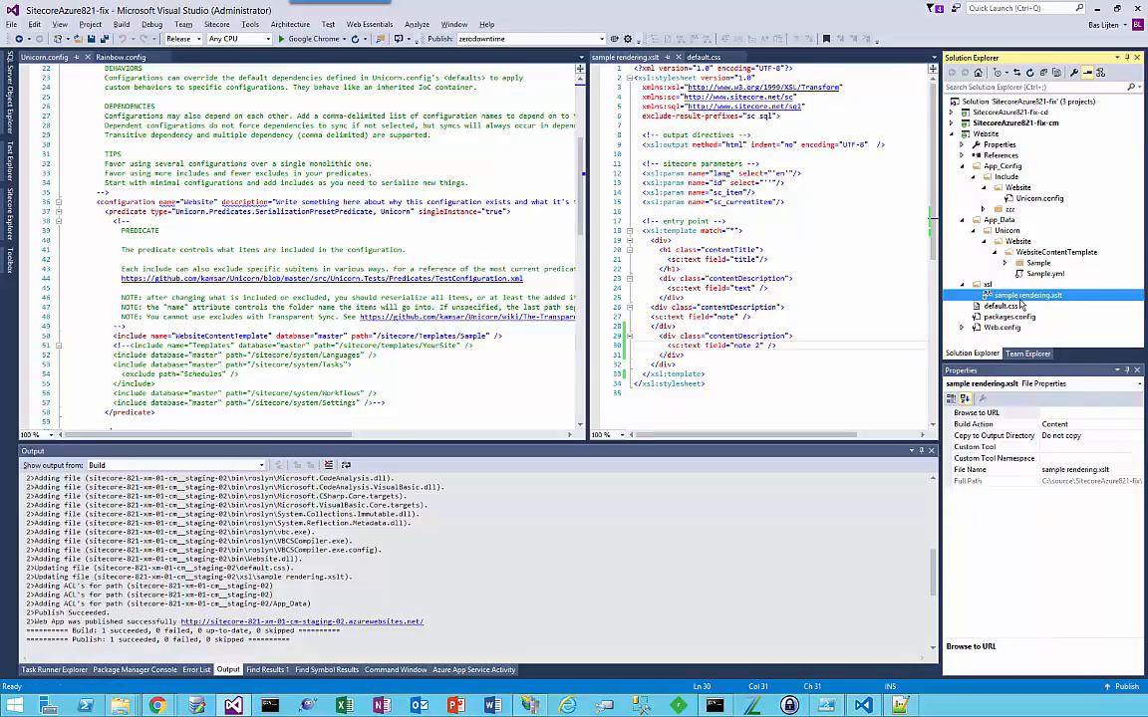
pyautogui.hotkey('alt', ';')
pyautogui.hotkey('alt', 'p')
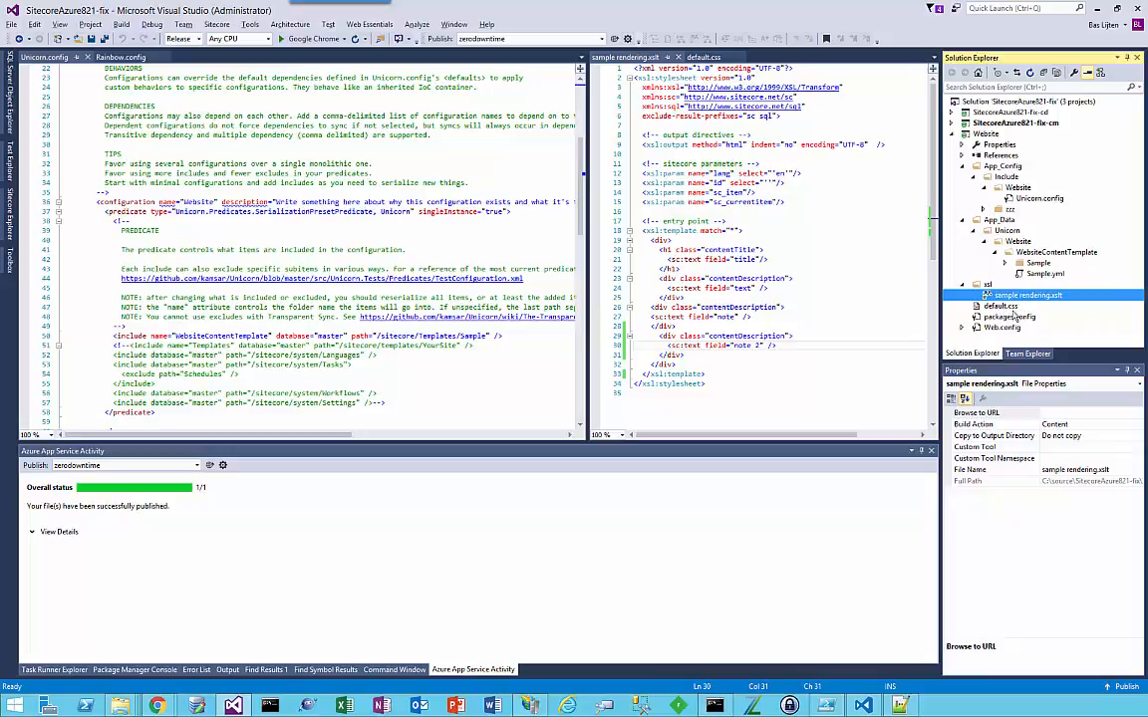
# Step: Publish default.css to the zerodowntime profile and reload the local site in Chrome to check the title colour
pyautogui.click(1005, 308)
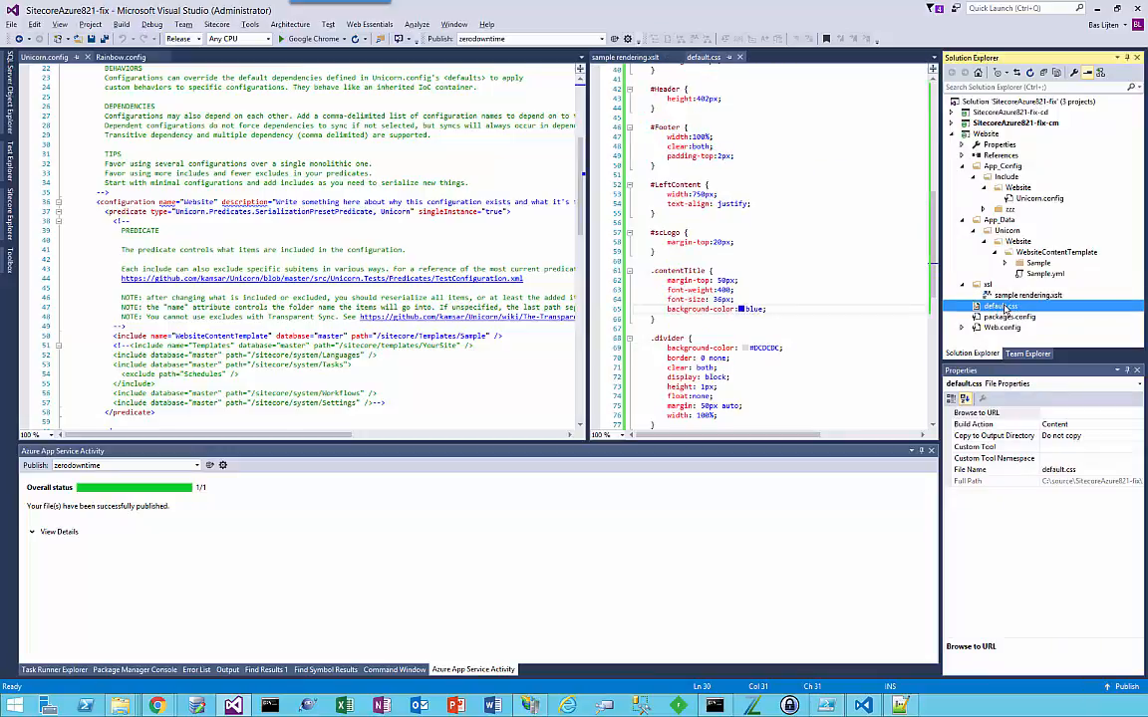
pyautogui.rightClick(1005, 308)
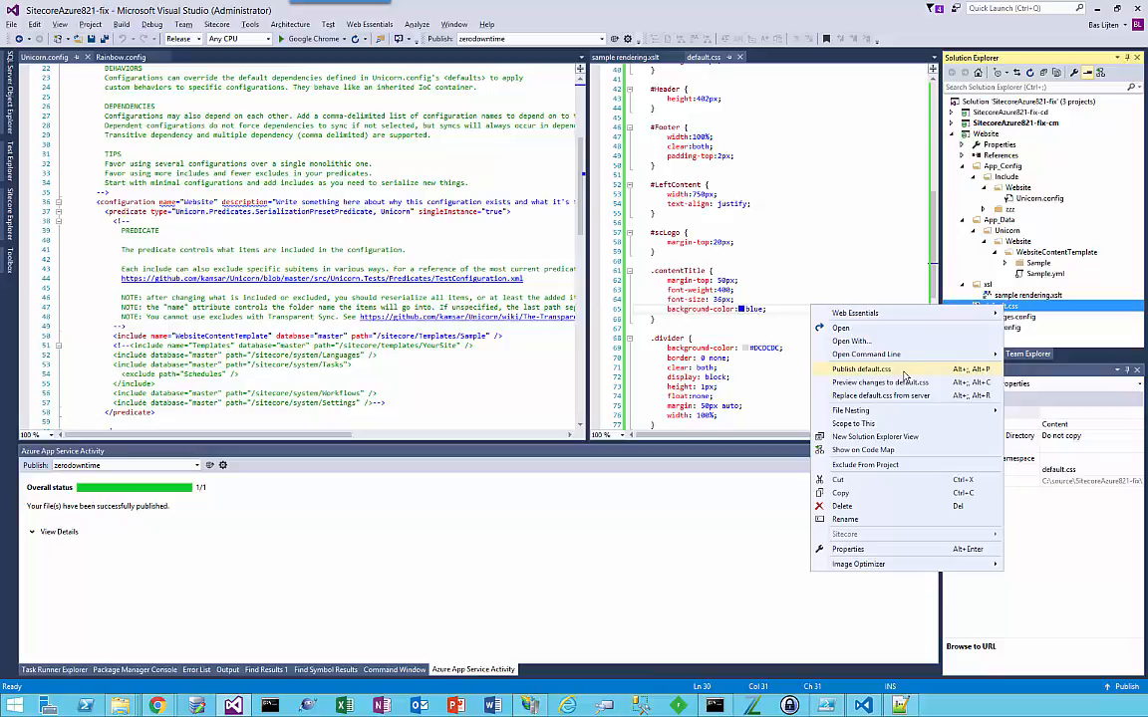
pyautogui.click(862, 369)
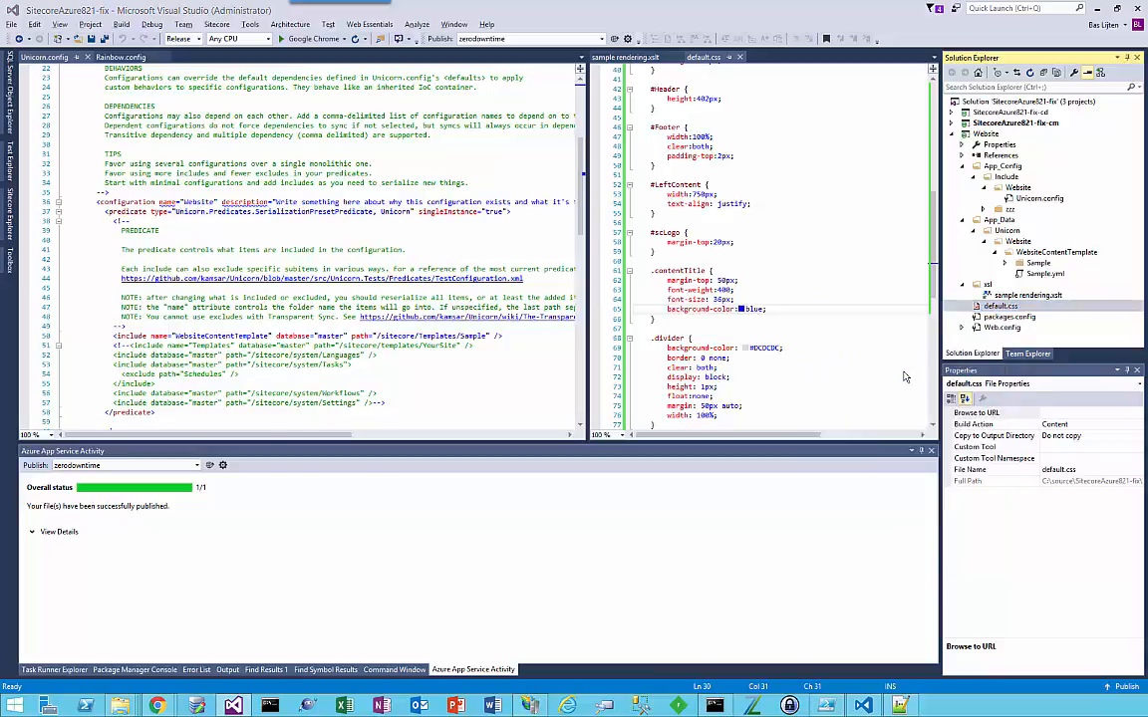
pyautogui.hotkey('alt', 'Tab')
pyautogui.press('F5')
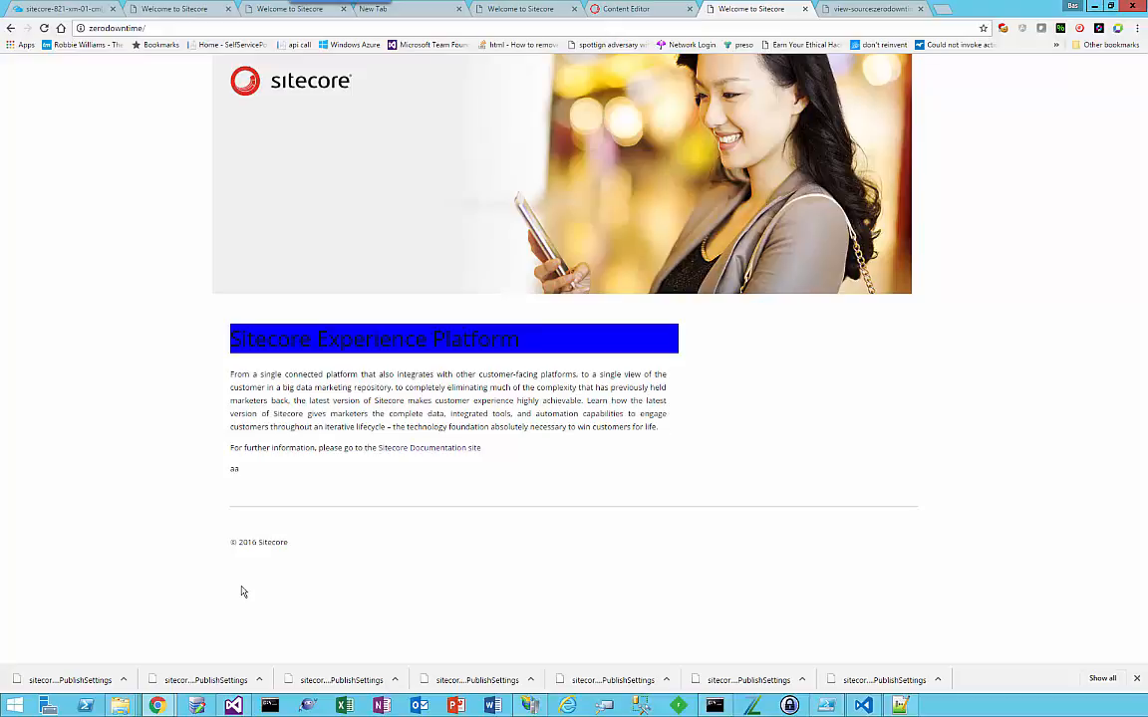
# Step: Back in Visual Studio, correct the second field name to note2 in sample rendering.xslt, republish the saved file, and check the local site in Chrome
pyautogui.hotkey('alt', 'Tab')
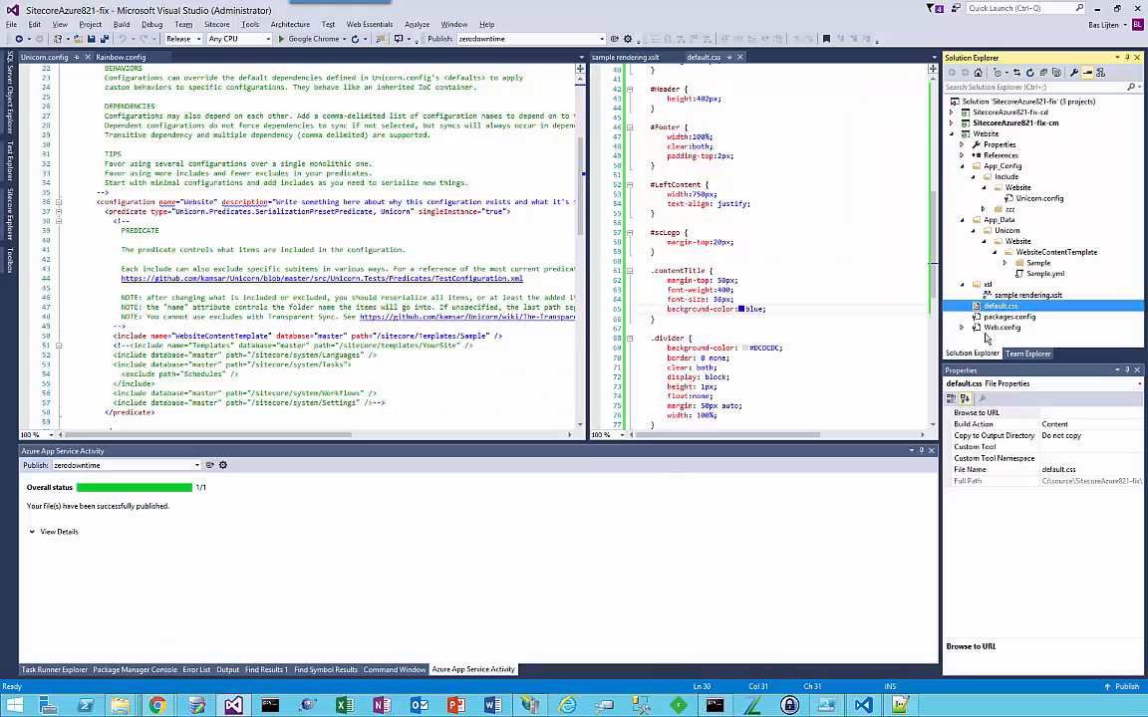
pyautogui.doubleClick(1021, 295)
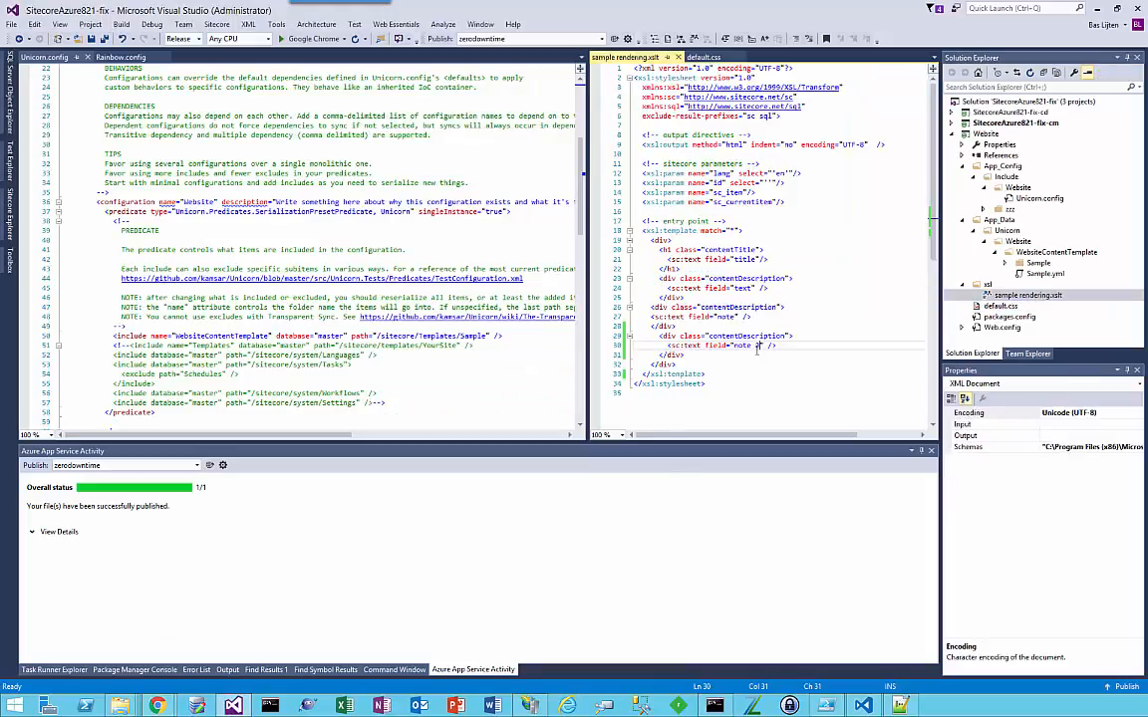
pyautogui.click(758, 348)
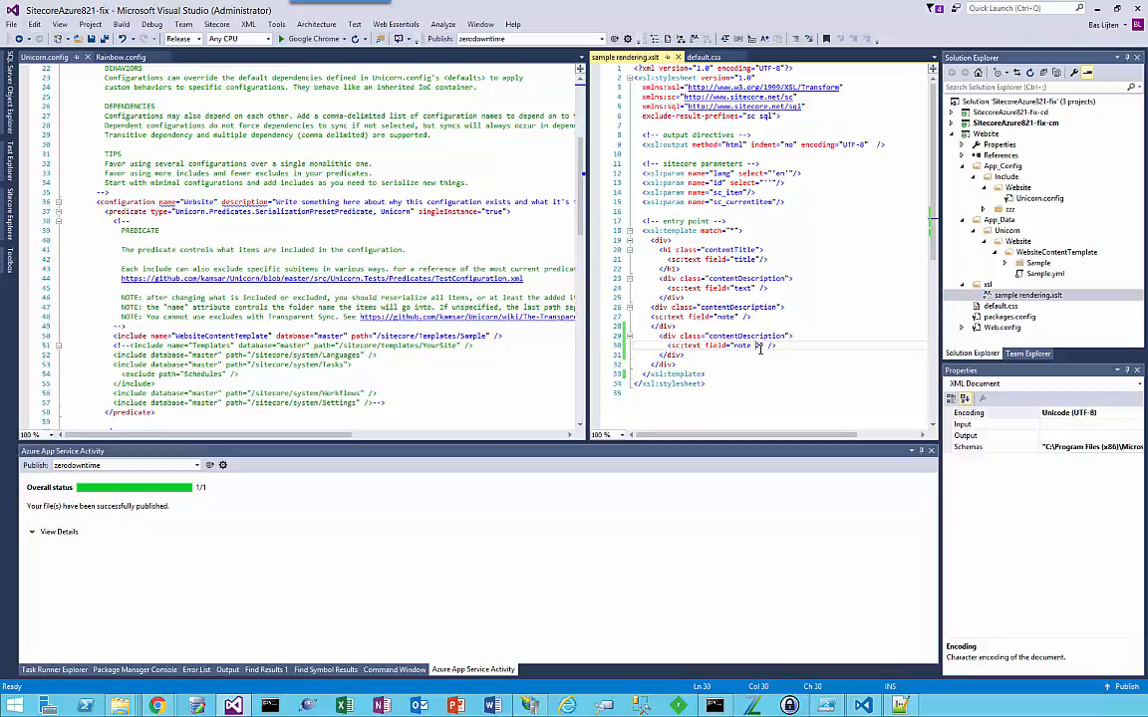
pyautogui.press('BackSpace')
pyautogui.hotkey('ctrl', 's')
pyautogui.click(1046, 296)
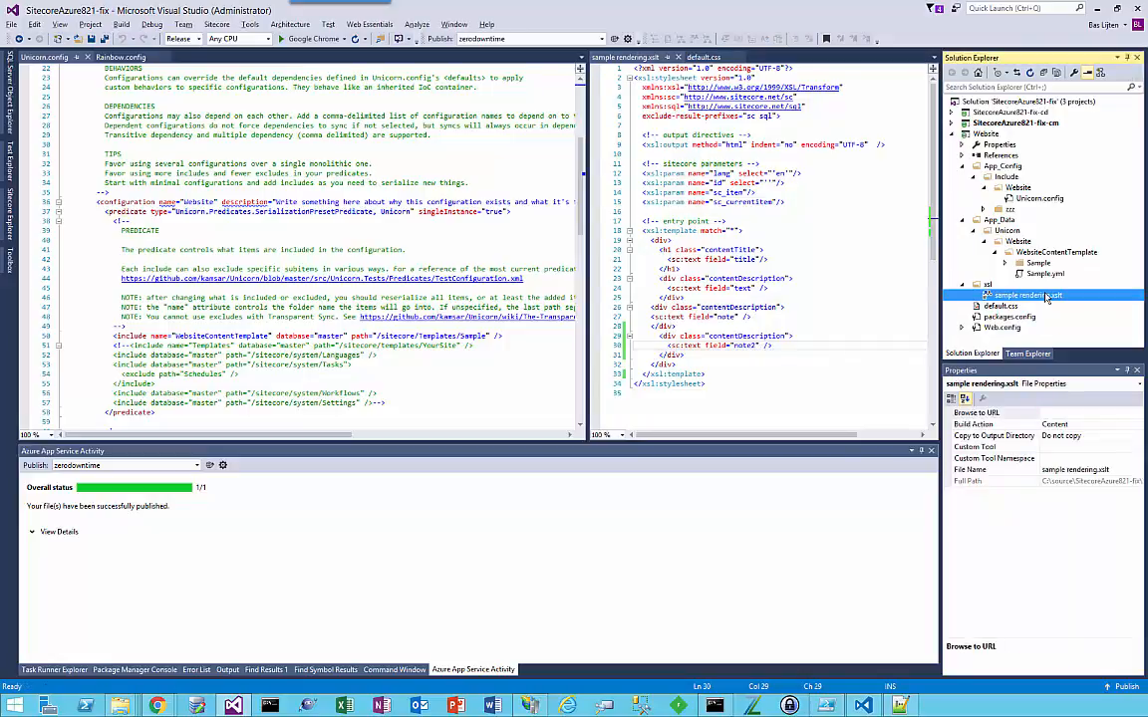
pyautogui.hotkey('alt', 'Tab')
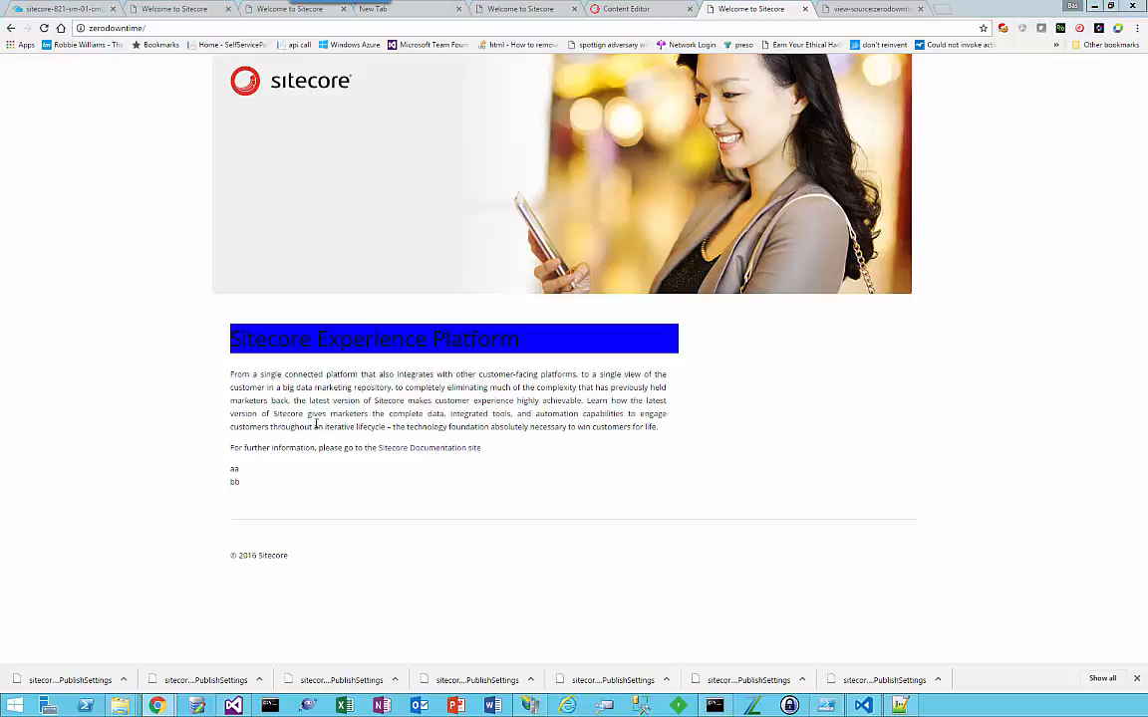
# Step: In Visual Studio, publish the Website project with the sitecore-821-xm-01-cm-staging-02 - Web Deploy profile
pyautogui.hotkey('alt', 'Tab')
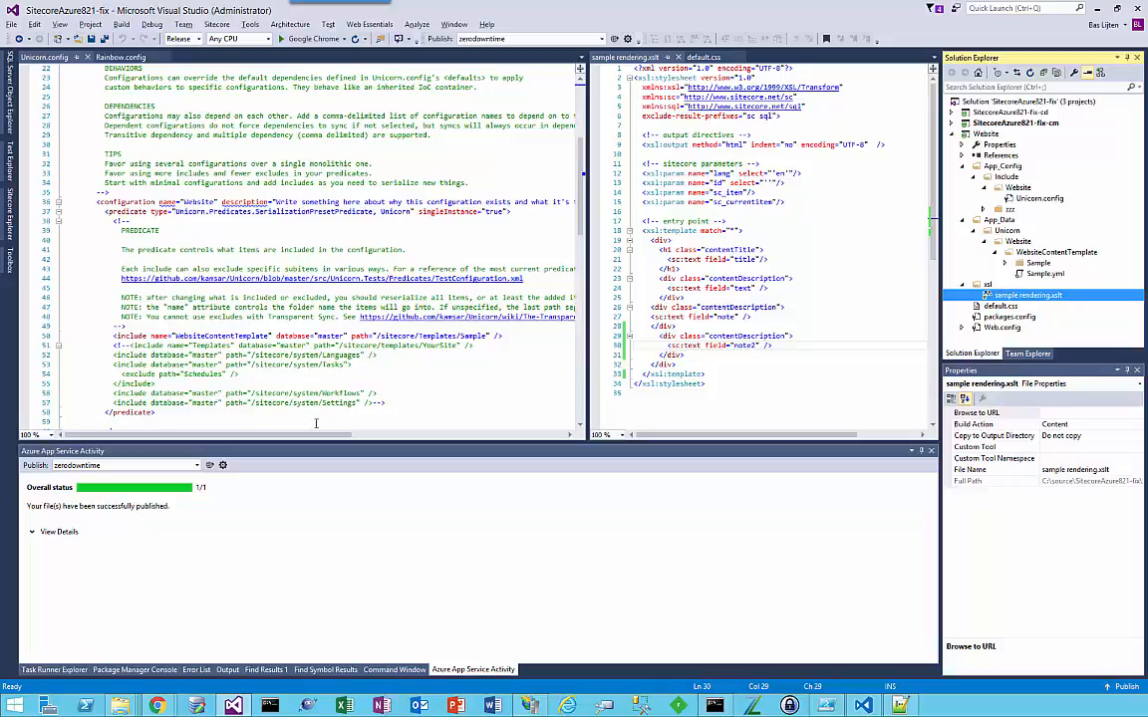
pyautogui.click(538, 42)
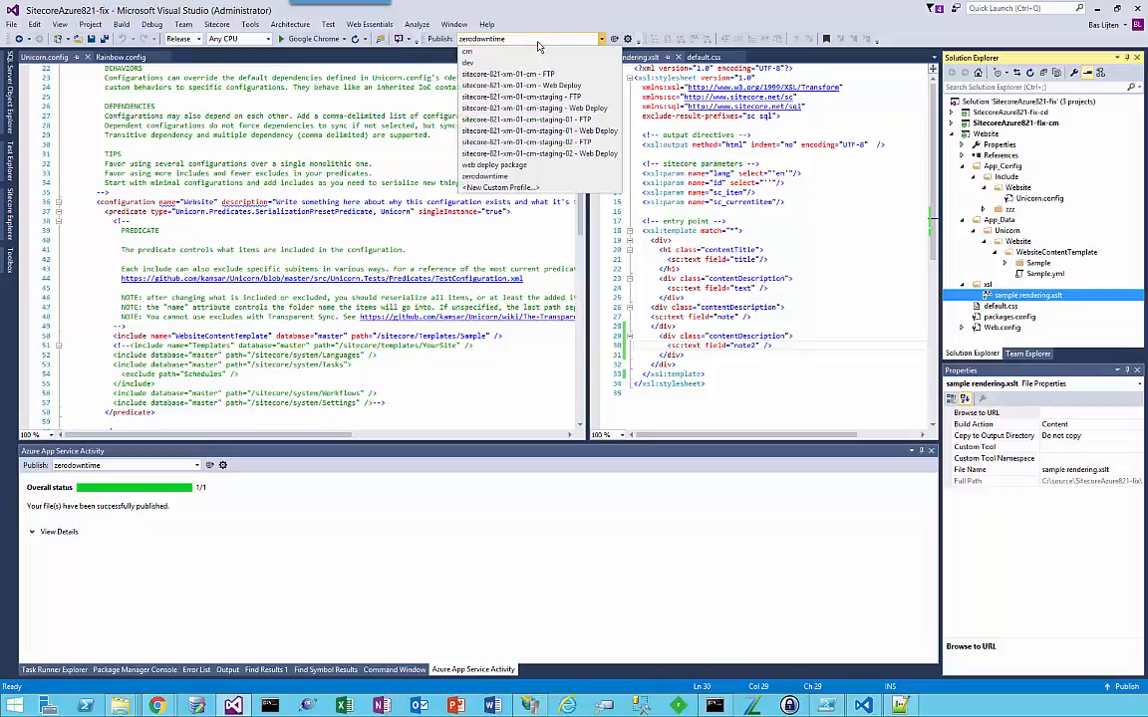
pyautogui.click(536, 154)
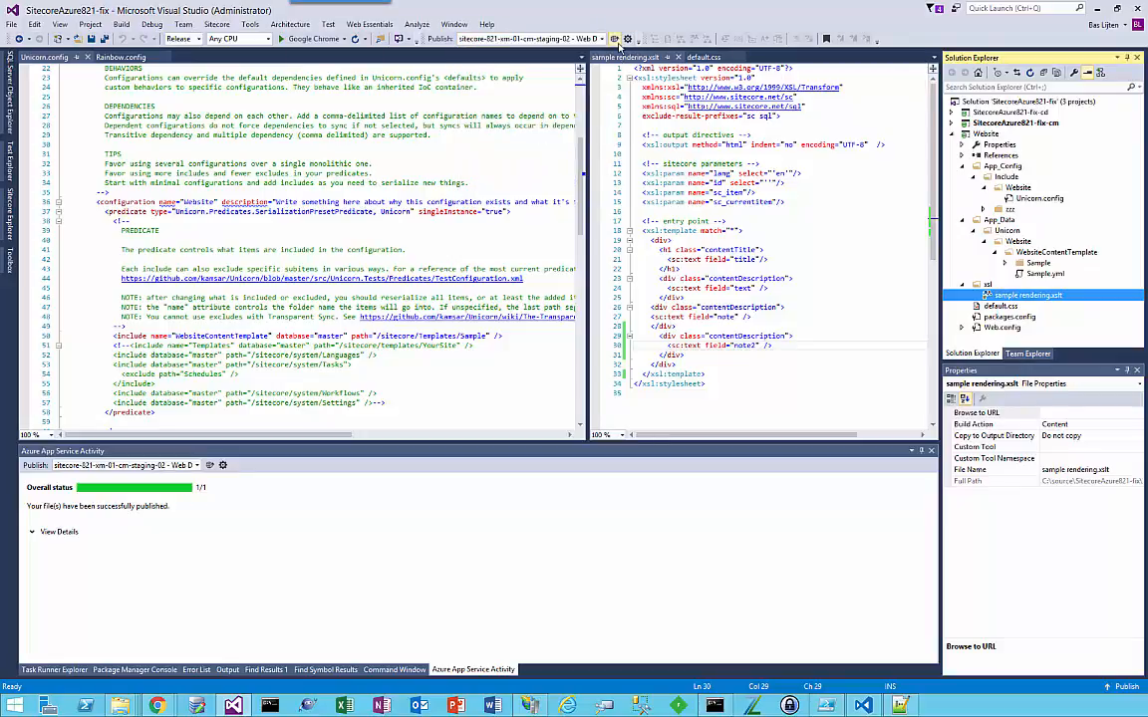
pyautogui.click(616, 40)
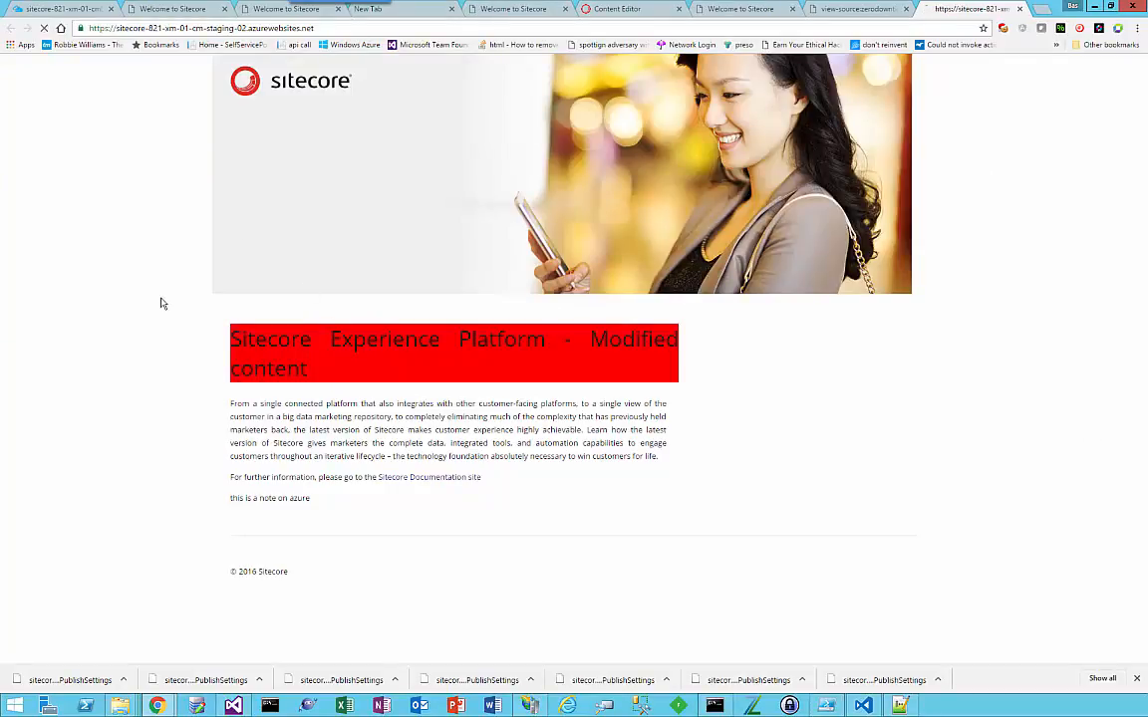
# Step: Reload the staging-02 site in Chrome to check the deployed title colour, and close its older duplicate tab
pyautogui.press('F5')
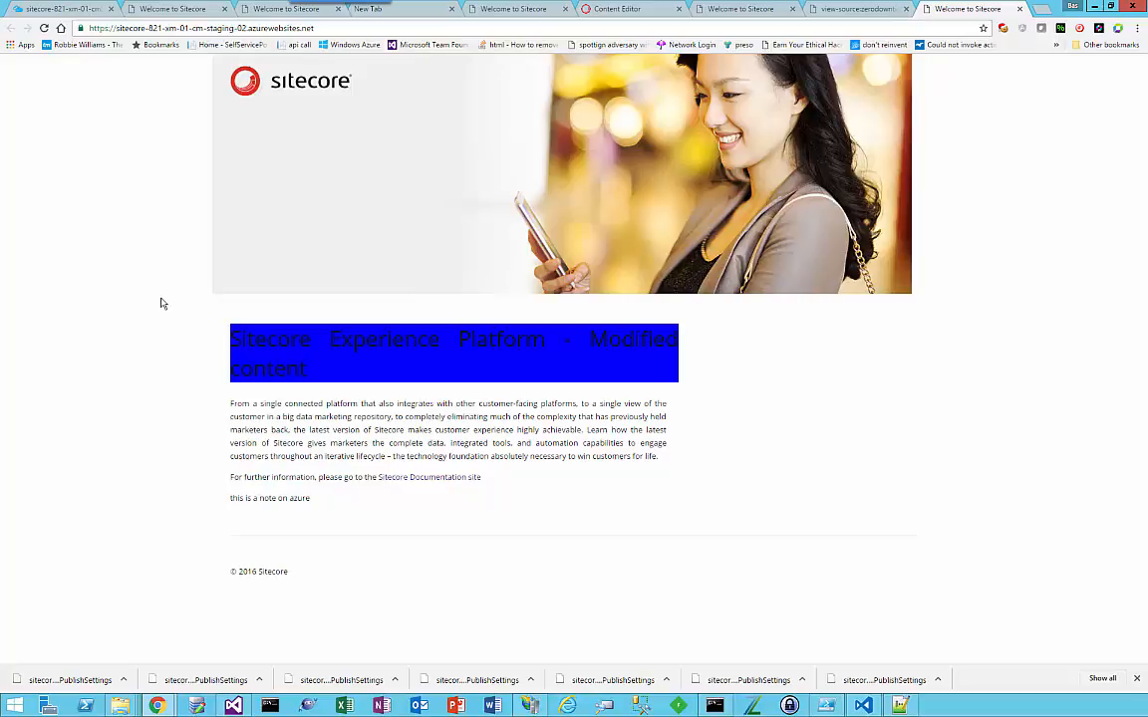
pyautogui.click(726, 10)
pyautogui.click(475, 12)
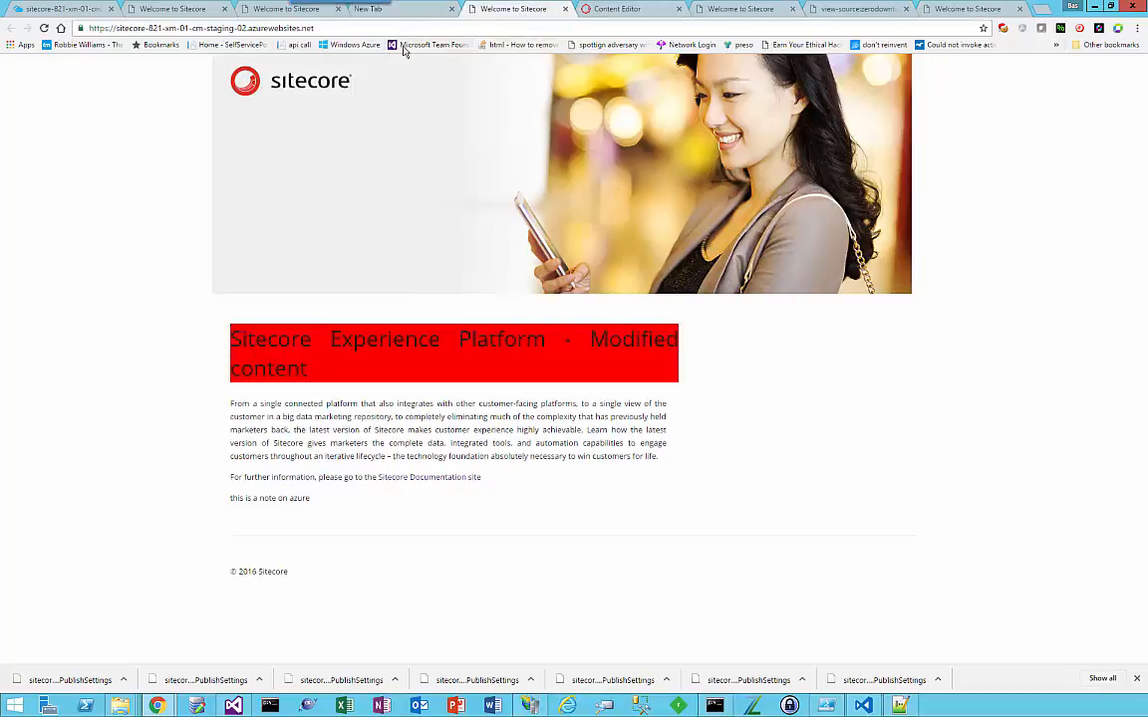
pyautogui.click(369, 31)
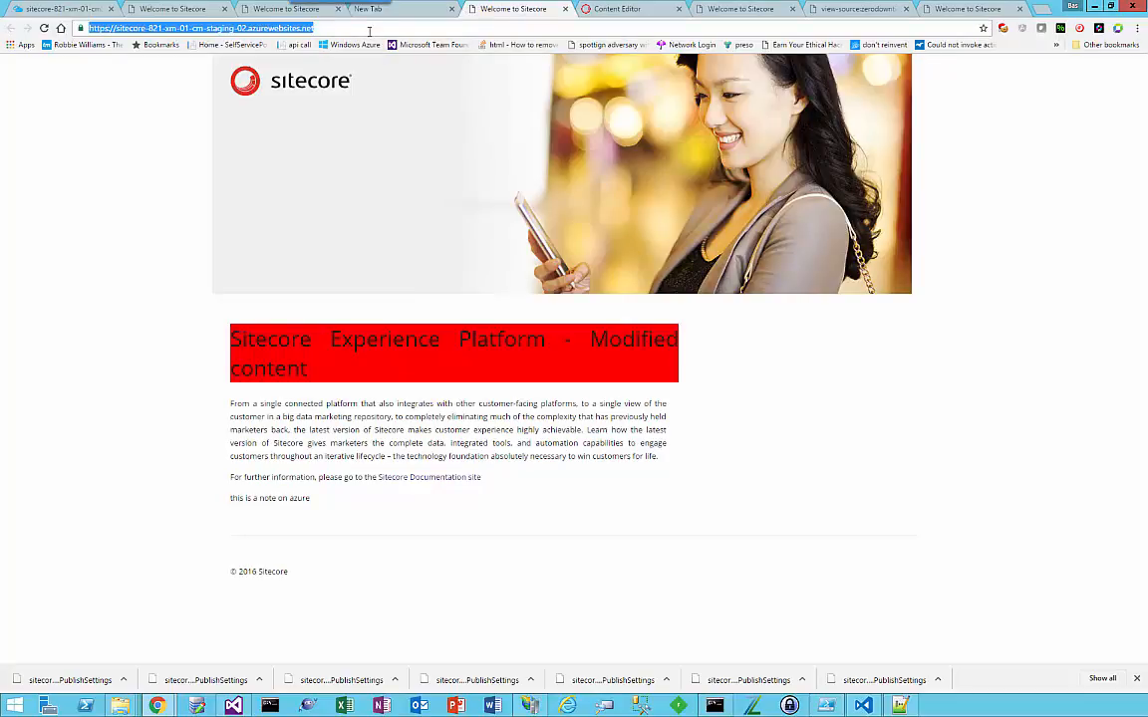
pyautogui.press('Return')
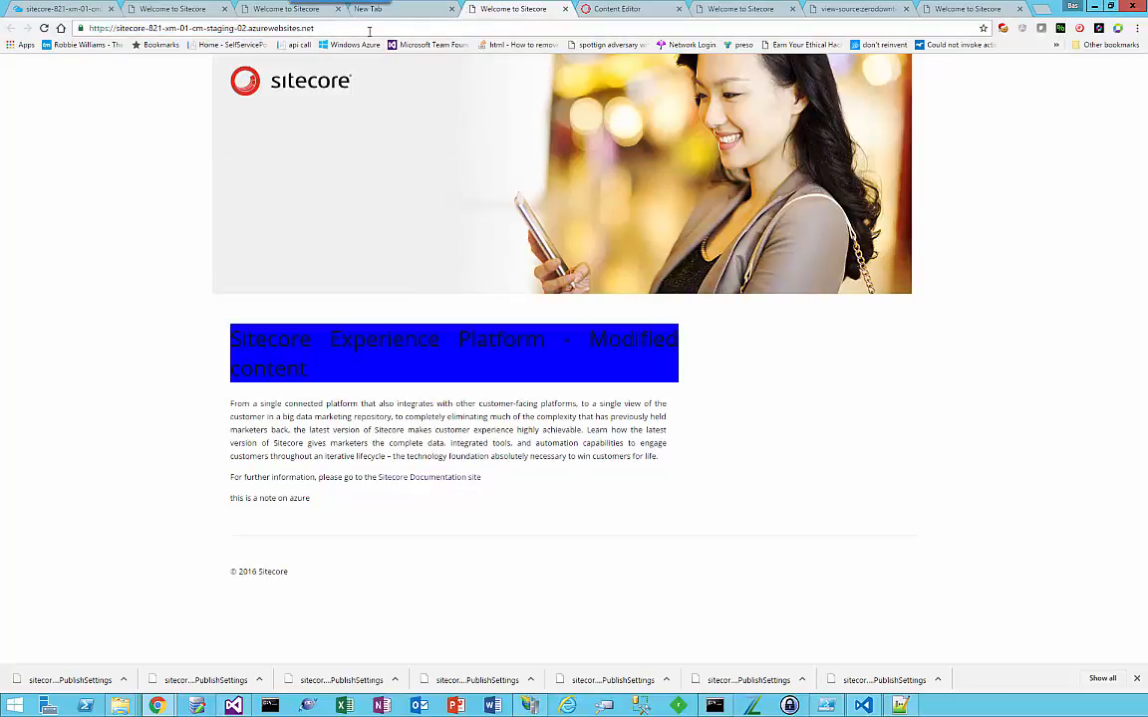
pyautogui.click(564, 9)
# Step: Reload the live sitecore-821-xm-01-cm site and examine the note's contentDescription div in its page source
pyautogui.click(271, 12)
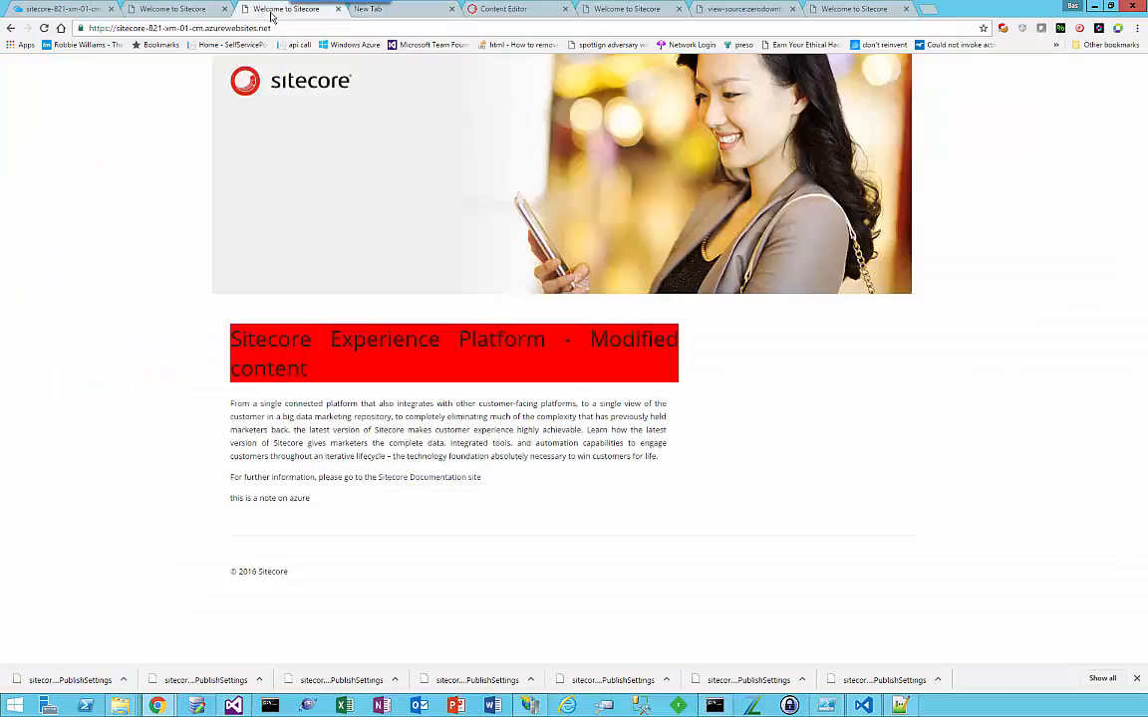
pyautogui.click(228, 29)
pyautogui.press('Return')
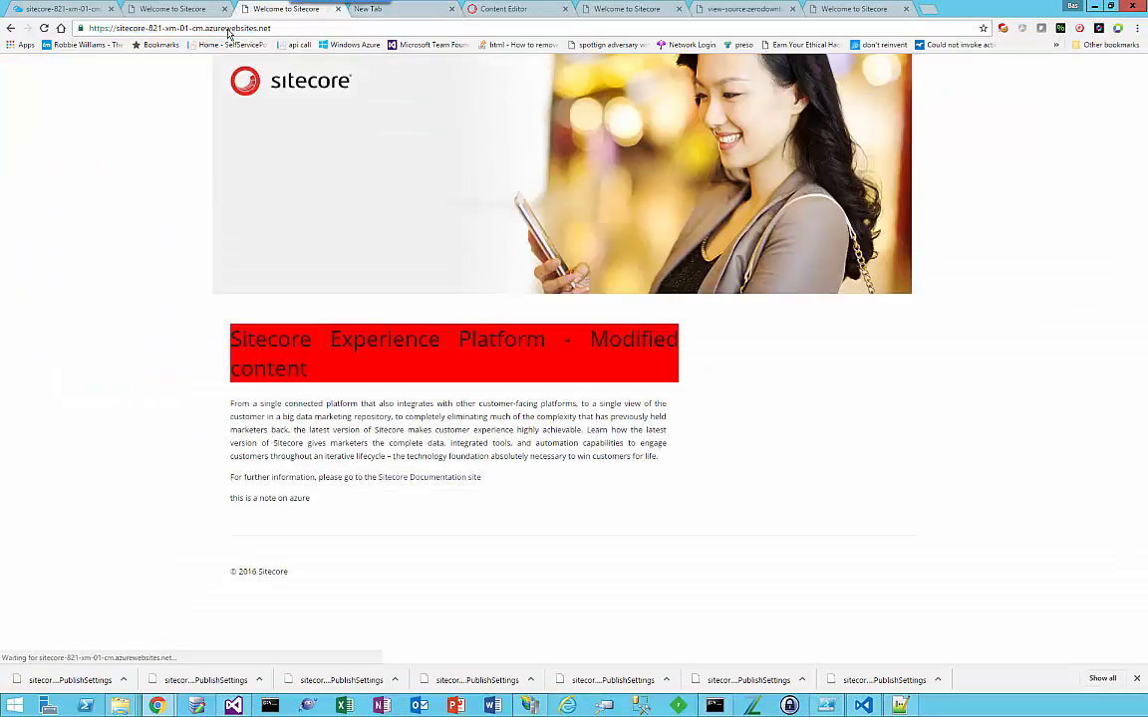
pyautogui.rightClick(244, 511)
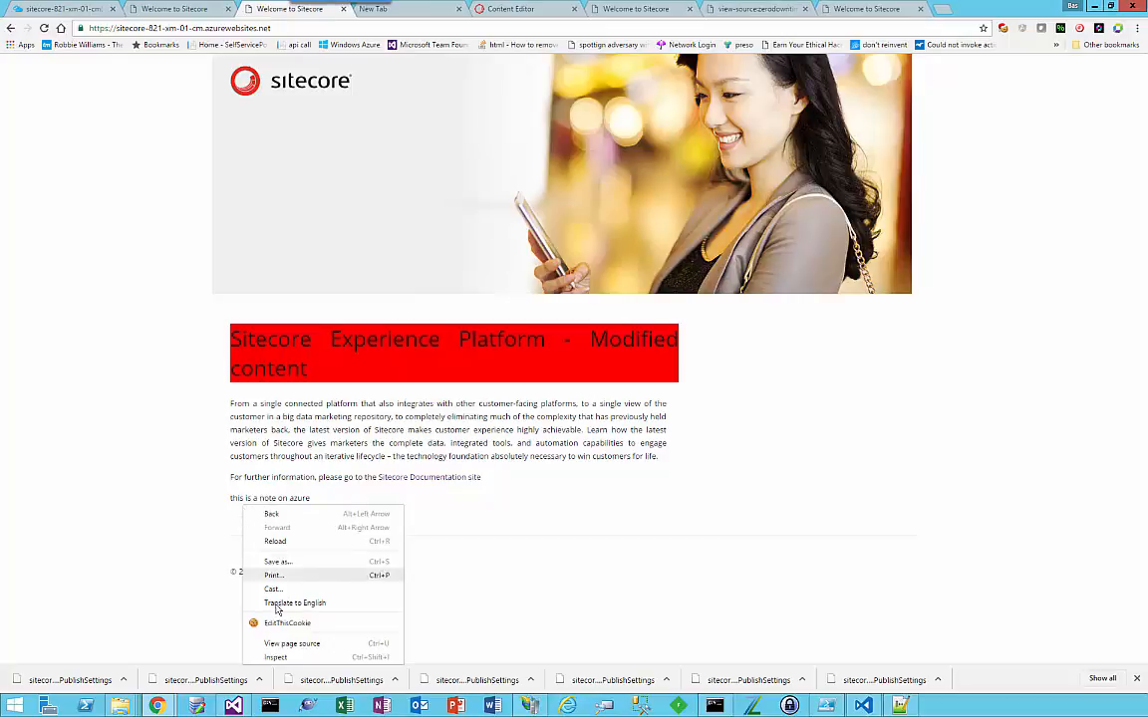
pyautogui.click(272, 637)
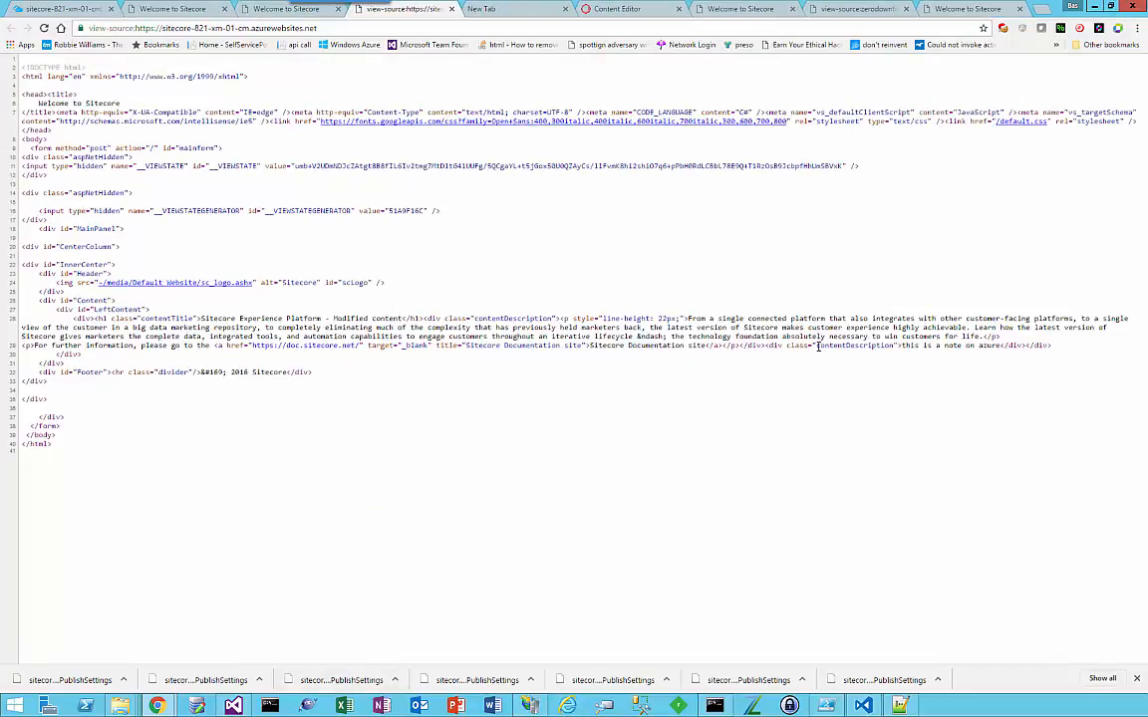
pyautogui.moveTo(816, 345); pyautogui.dragTo(894, 347)
# Step: View the staging-02 site's page source to look for the second contentDescription div
pyautogui.click(970, 8)
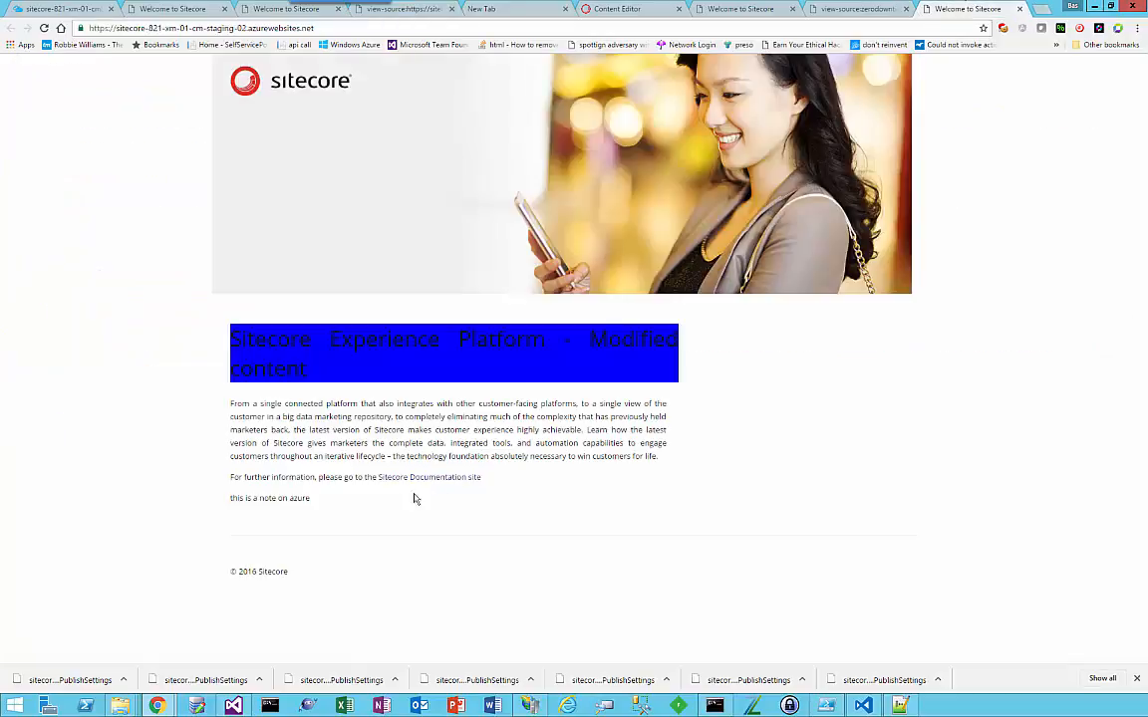
pyautogui.rightClick(399, 497)
pyautogui.click(443, 634)
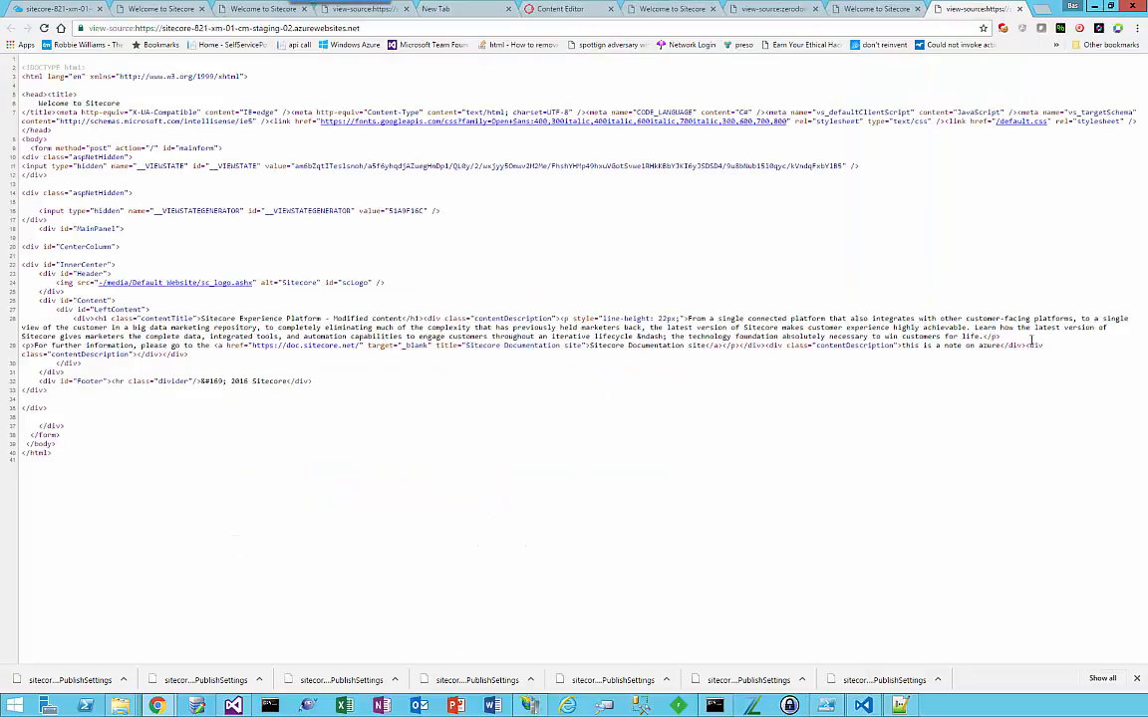
# Step: Highlight the second contentDescription div in the staging-02 page source, and close the source view
pyautogui.moveTo(813, 345); pyautogui.dragTo(153, 356)
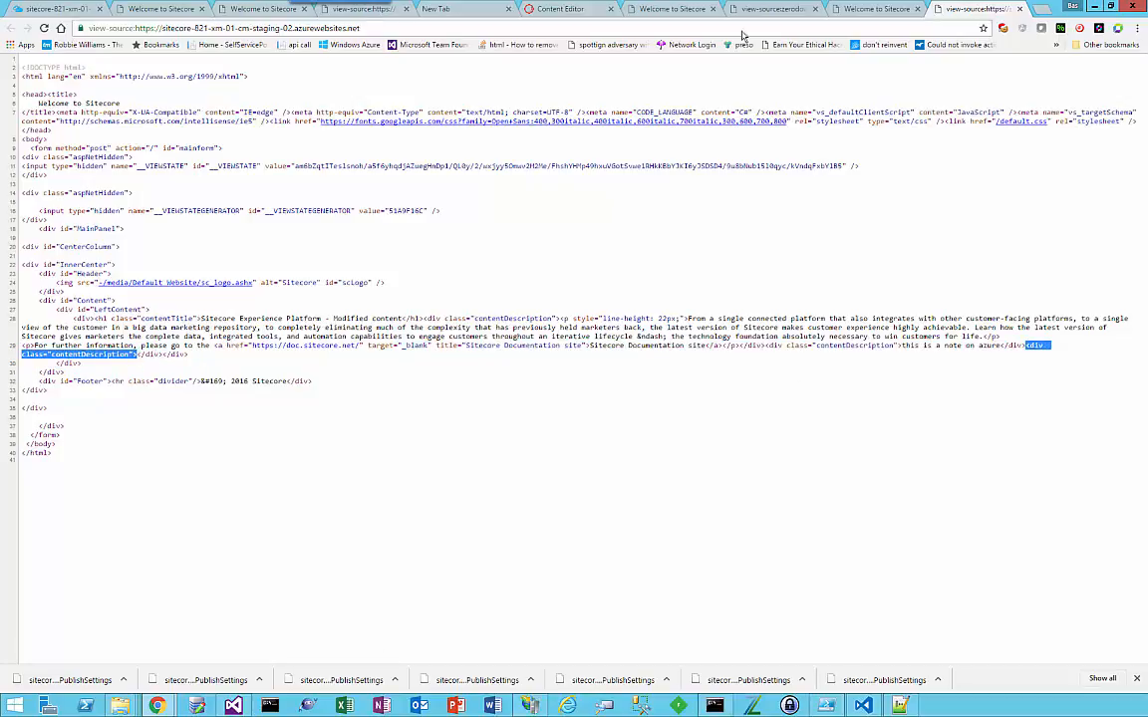
pyautogui.click(1020, 9)
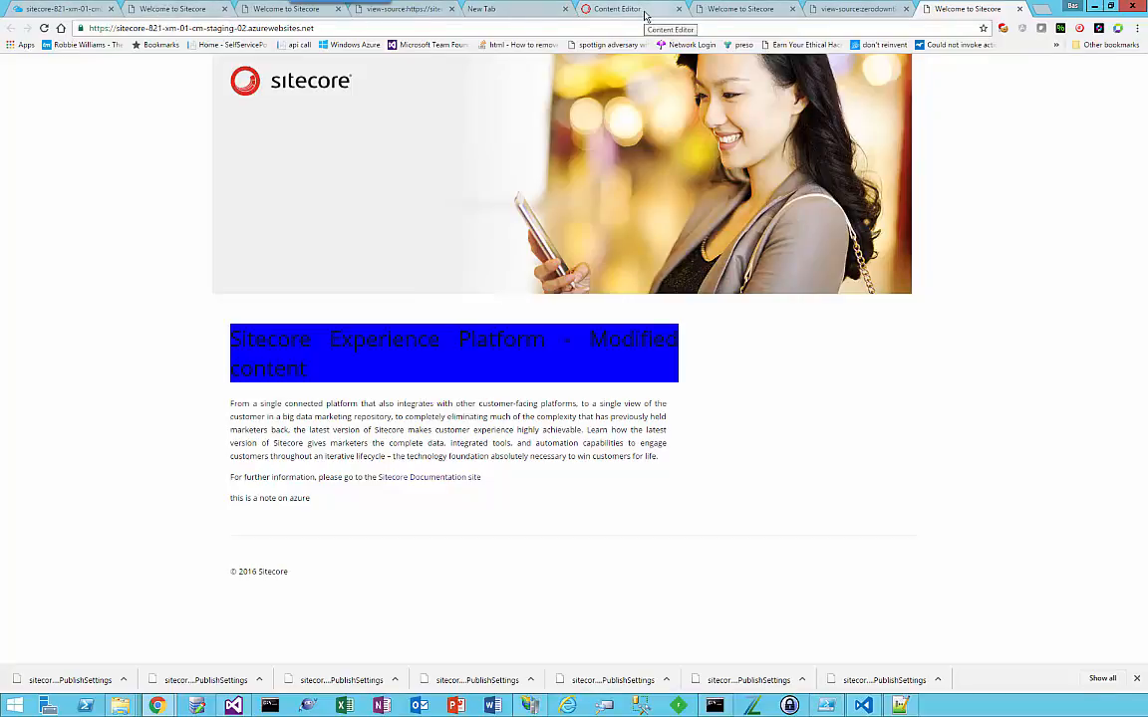
# Step: Try to open the Unicorn control panel at /unicorn.aspx on the staging-02 site
pyautogui.click(585, 31)
pyautogui.click(585, 31)
pyautogui.write('/')
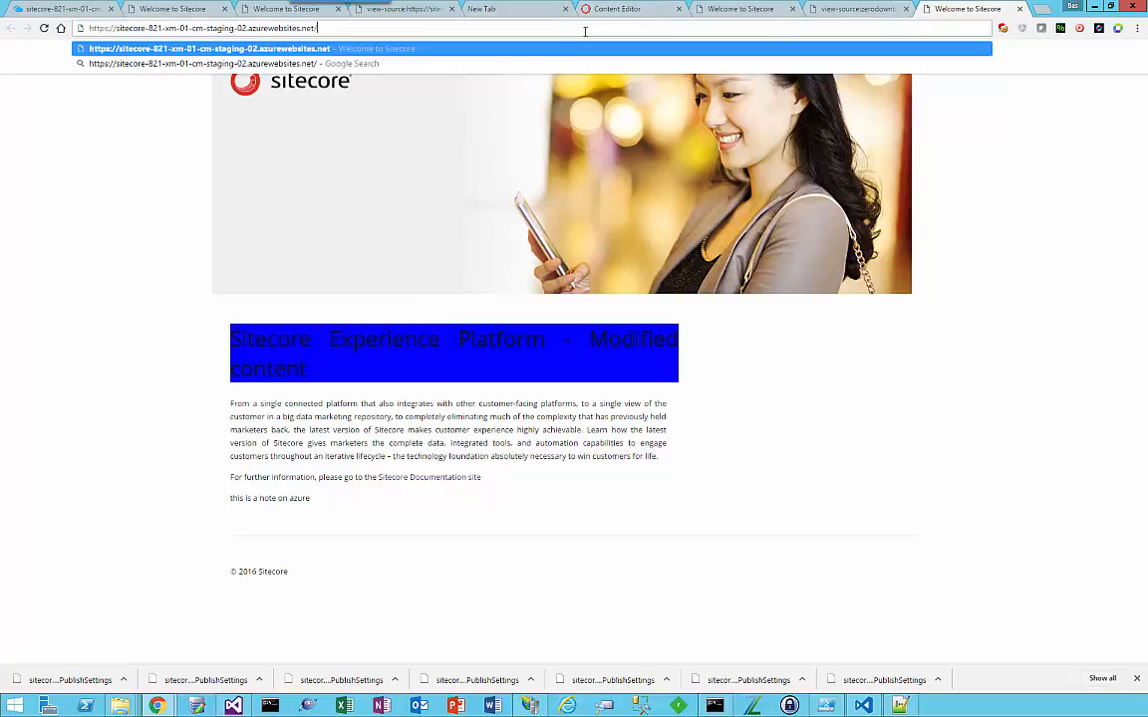
pyautogui.write('unicorn.aspx')
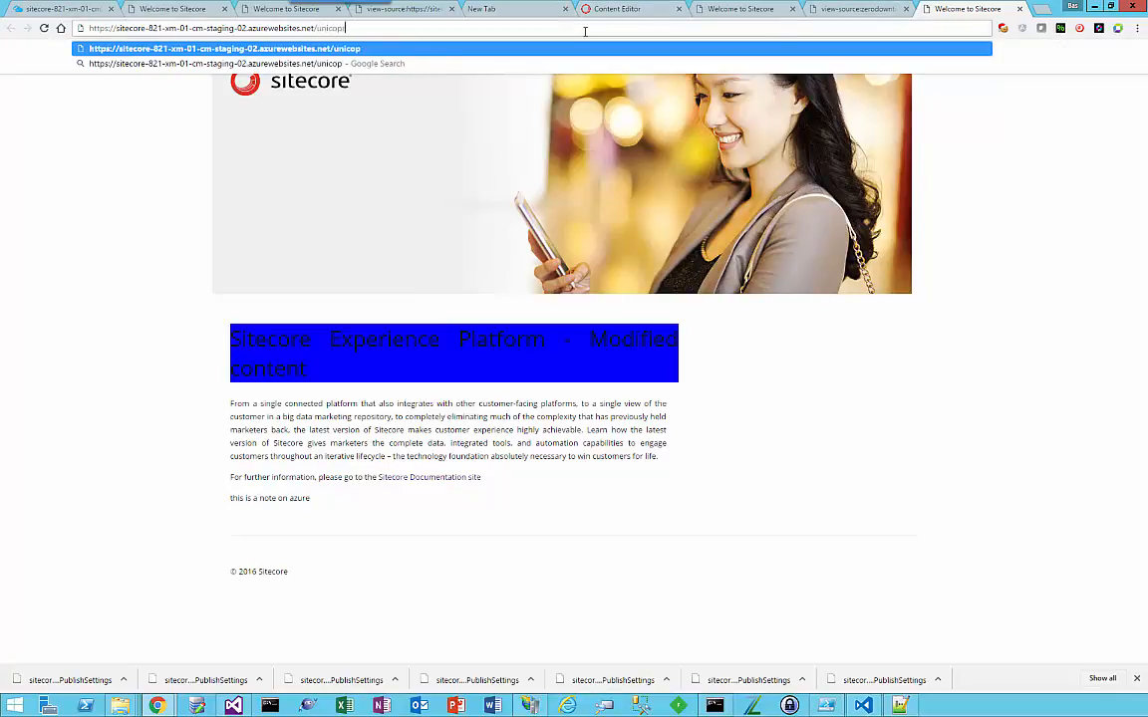
pyautogui.press('Return')
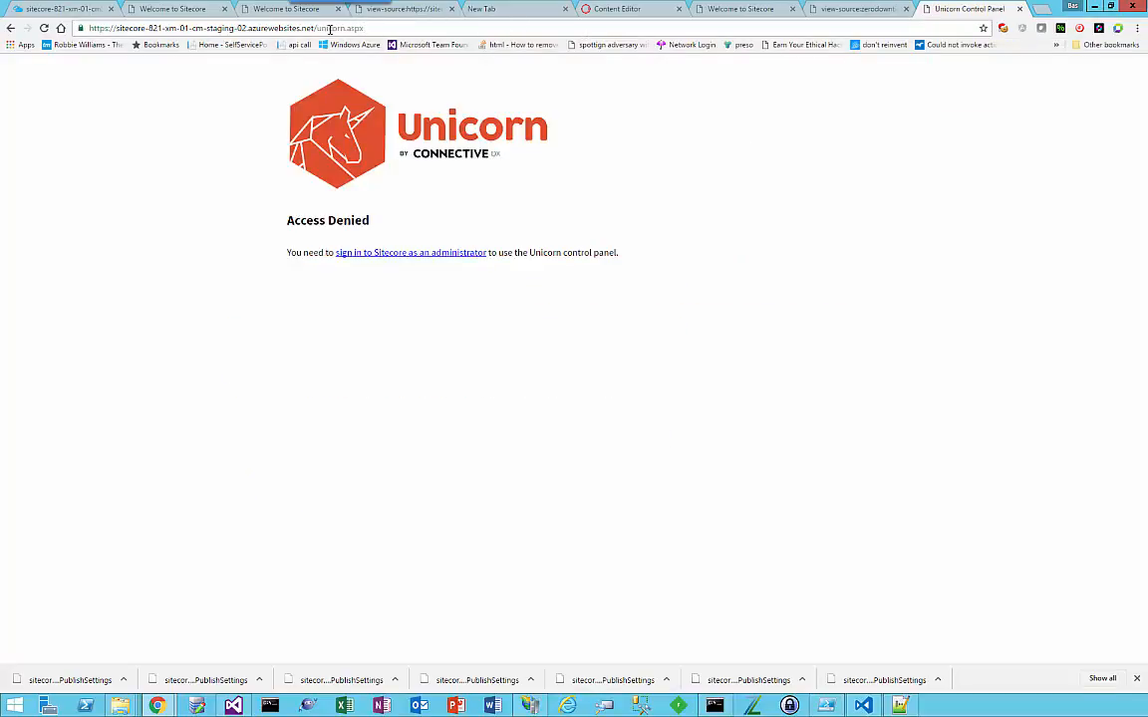
# Step: Open the Sitecore login page at /sitecore on the staging-02 site
pyautogui.moveTo(320, 28); pyautogui.dragTo(434, 26)
pyautogui.write('sitecore')
pyautogui.press('Return')
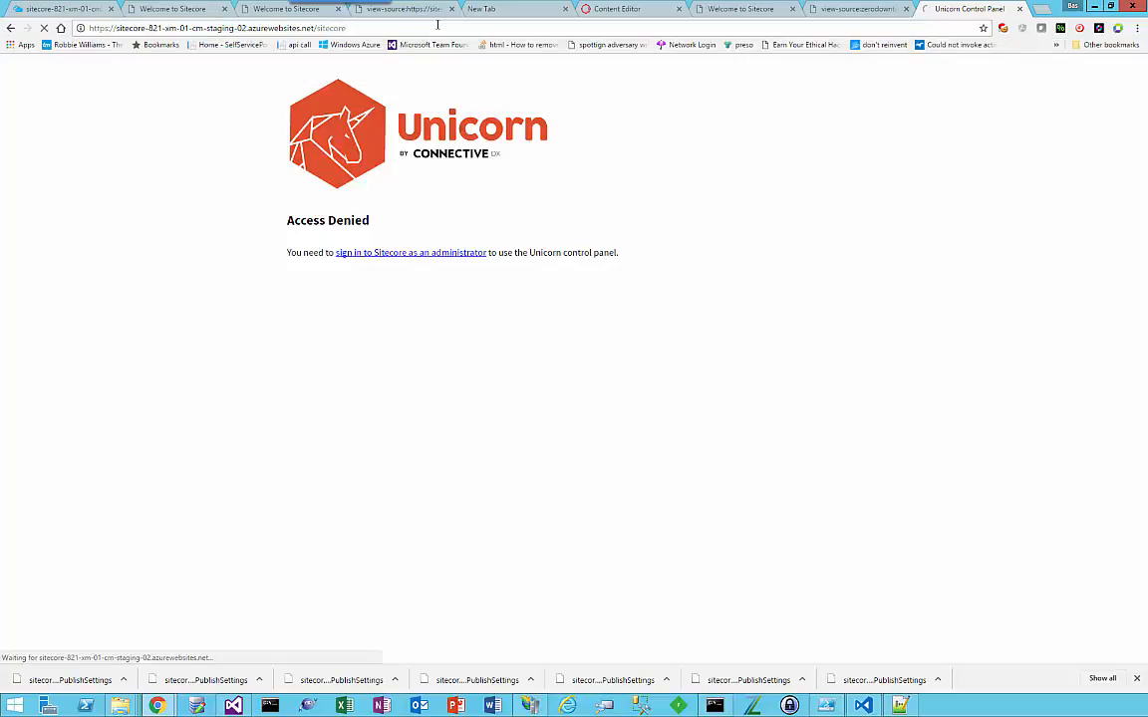
# Step: Sign in to Sitecore on staging-02 as admin with the account password
pyautogui.write('admin')
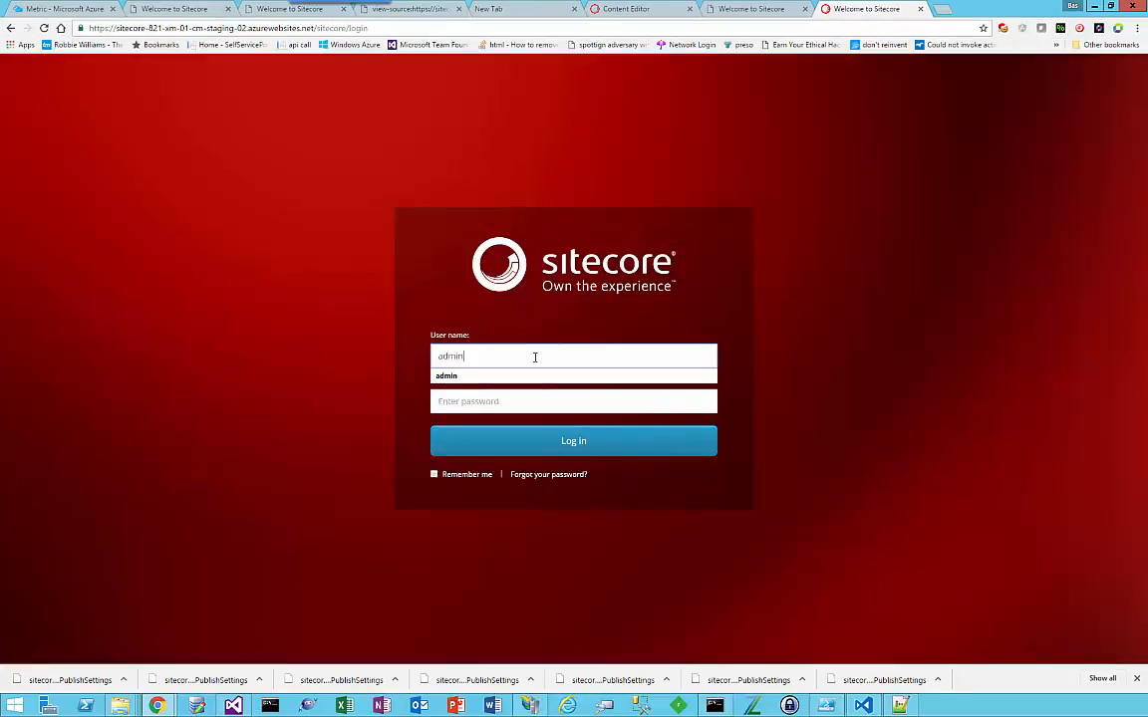
pyautogui.press('Tab')
pyautogui.write('***')
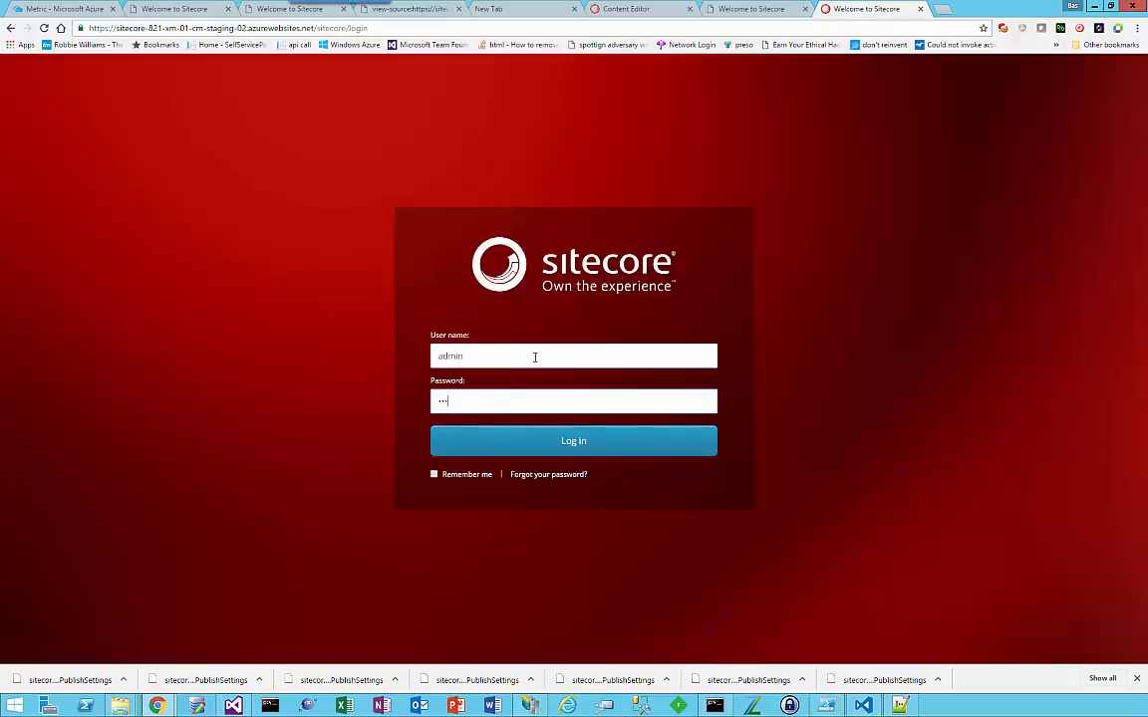
pyautogui.write('******')
pyautogui.press('Return')
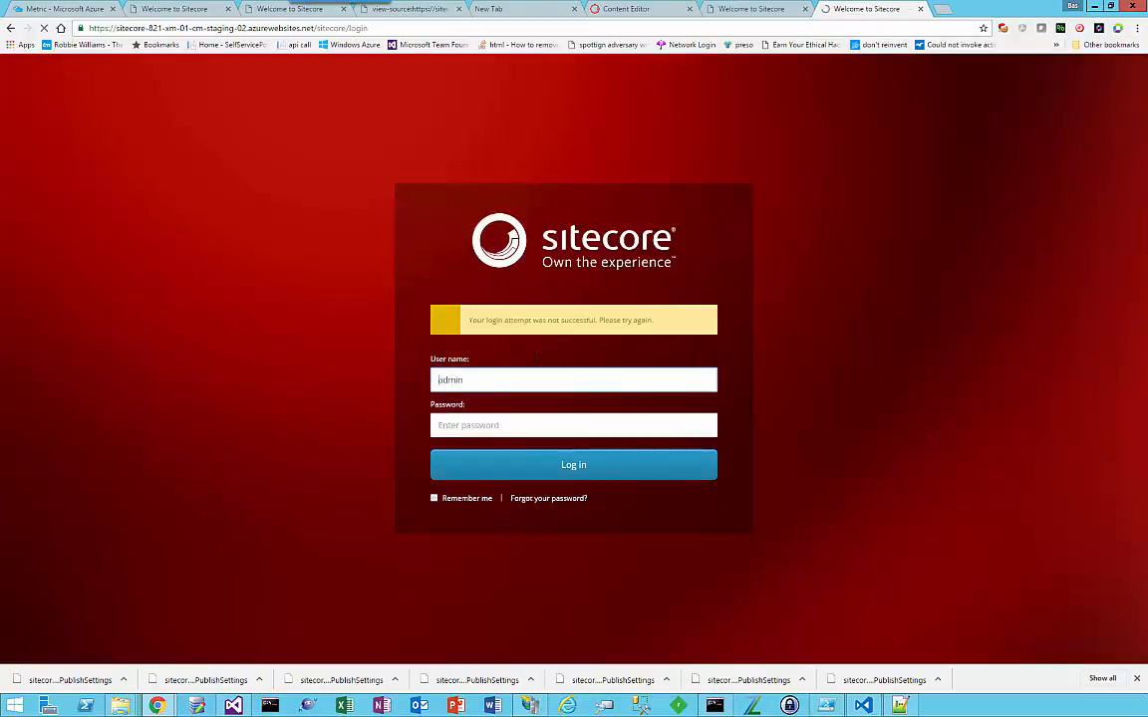
pyautogui.write('*********')
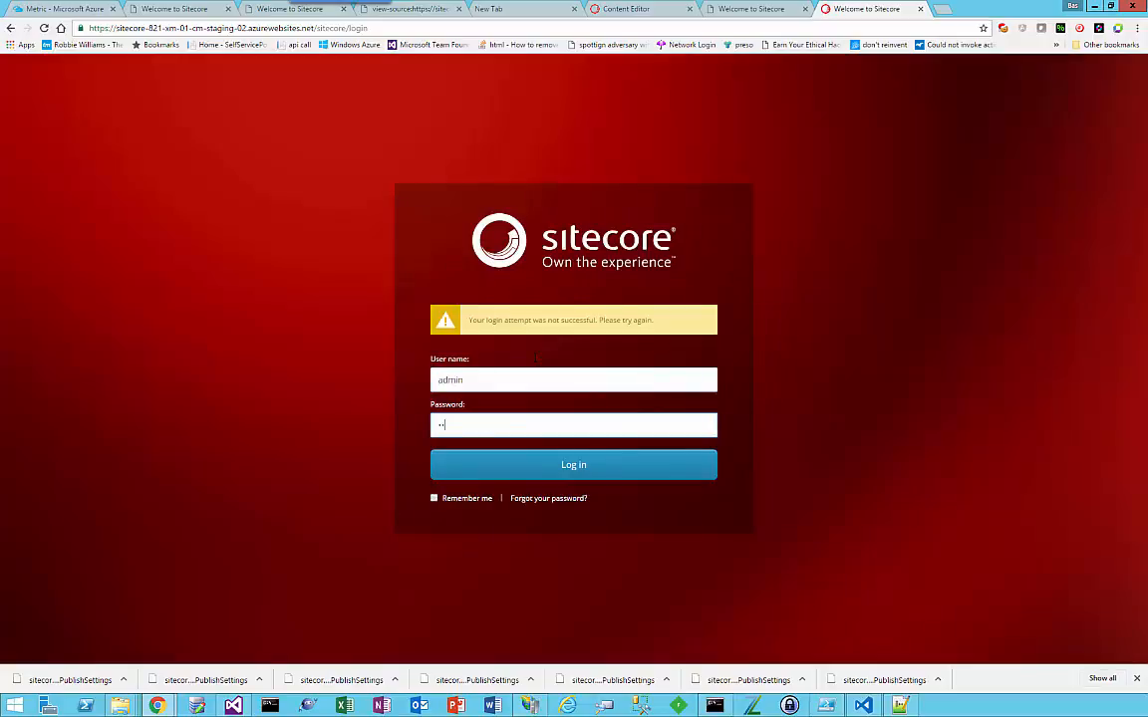
pyautogui.write('**')
pyautogui.press('Return')
pyautogui.press('Tab')
pyautogui.write('**********')
pyautogui.press('Return')
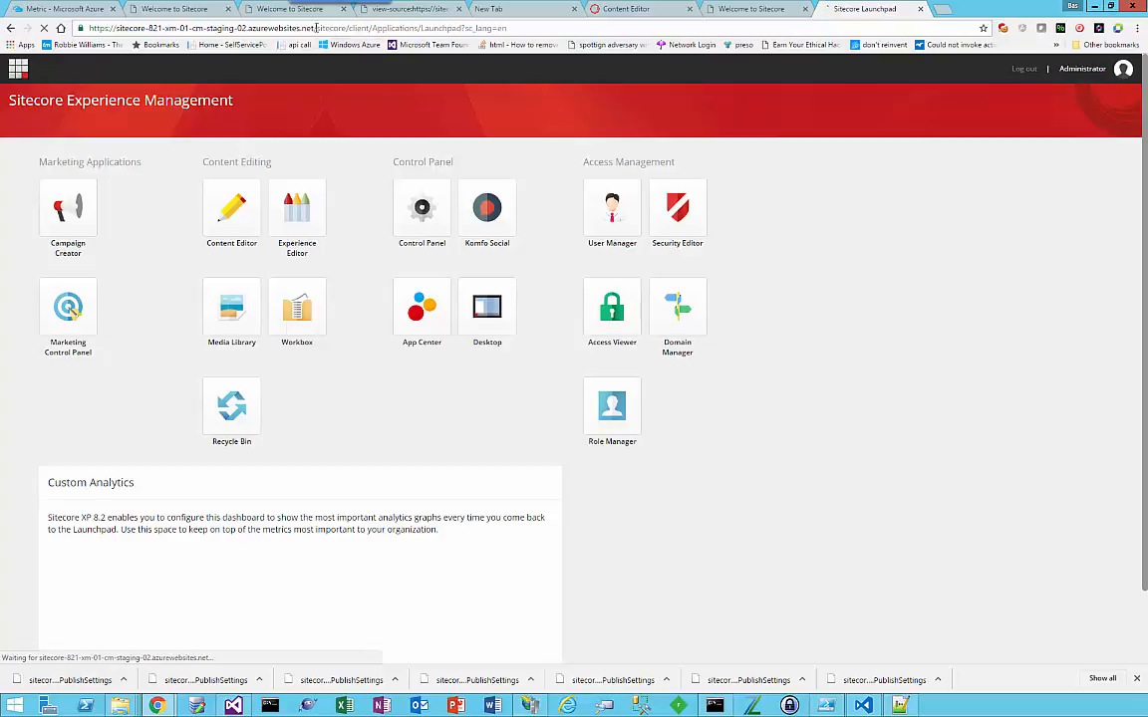
# Step: Open /unicorn.aspx on the staging-02 site and sync the Website configuration with Unicorn
pyautogui.moveTo(313, 27); pyautogui.dragTo(518, 26)
pyautogui.write('/')
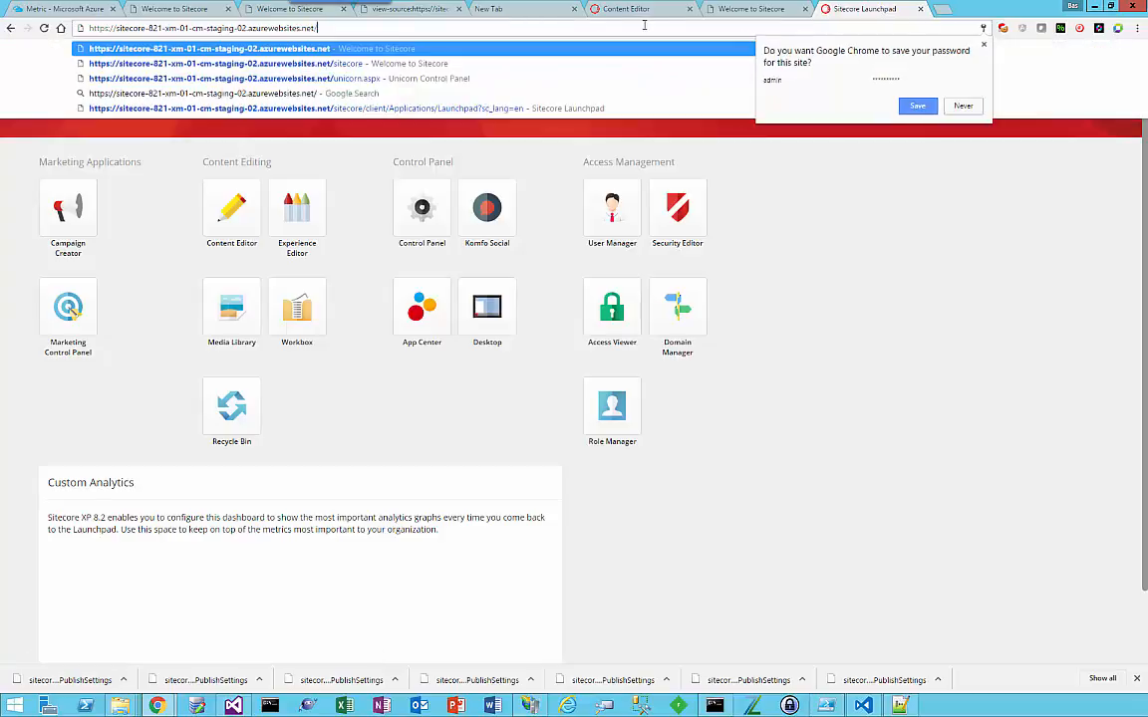
pyautogui.write('unicorn.aspx')
pyautogui.press('Return')
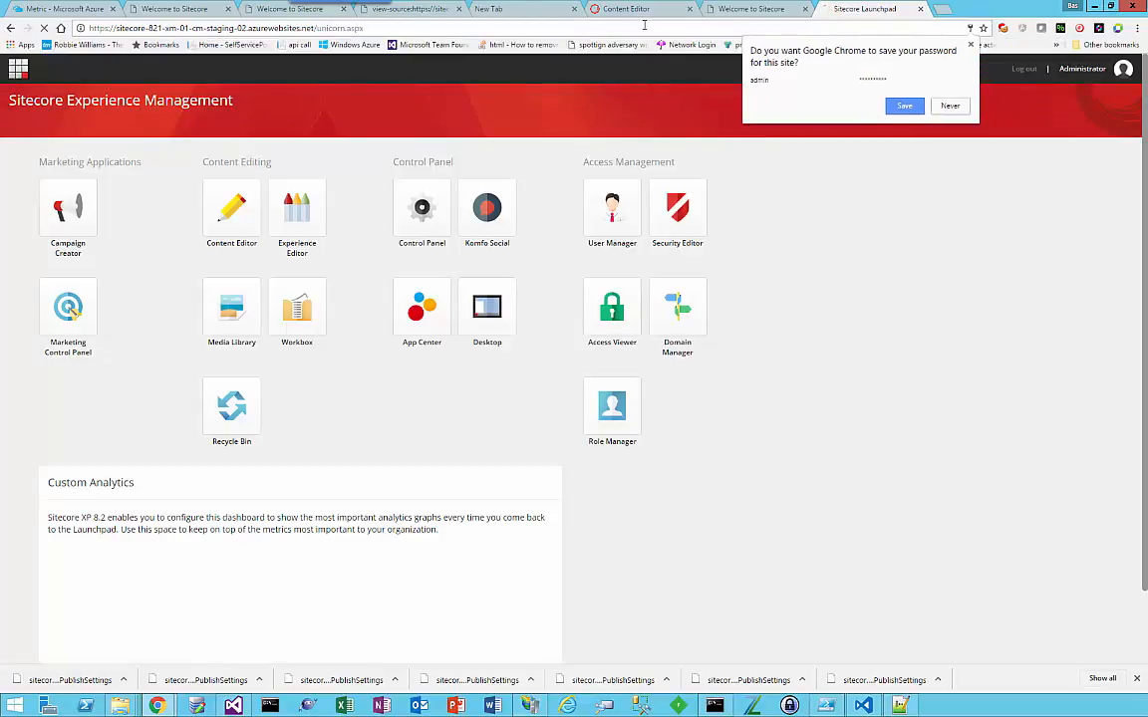
pyautogui.click(823, 308)
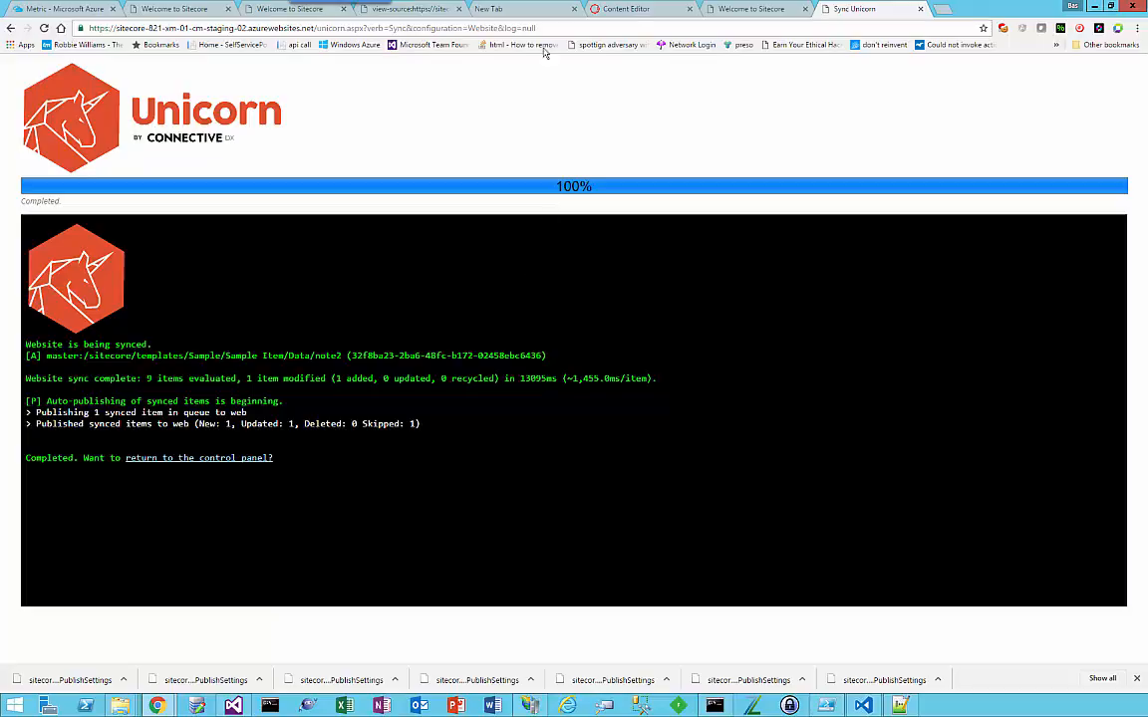
# Step: Find the staging-02 home page among the open pages and reload it to check the title and notes
pyautogui.click(727, 9)
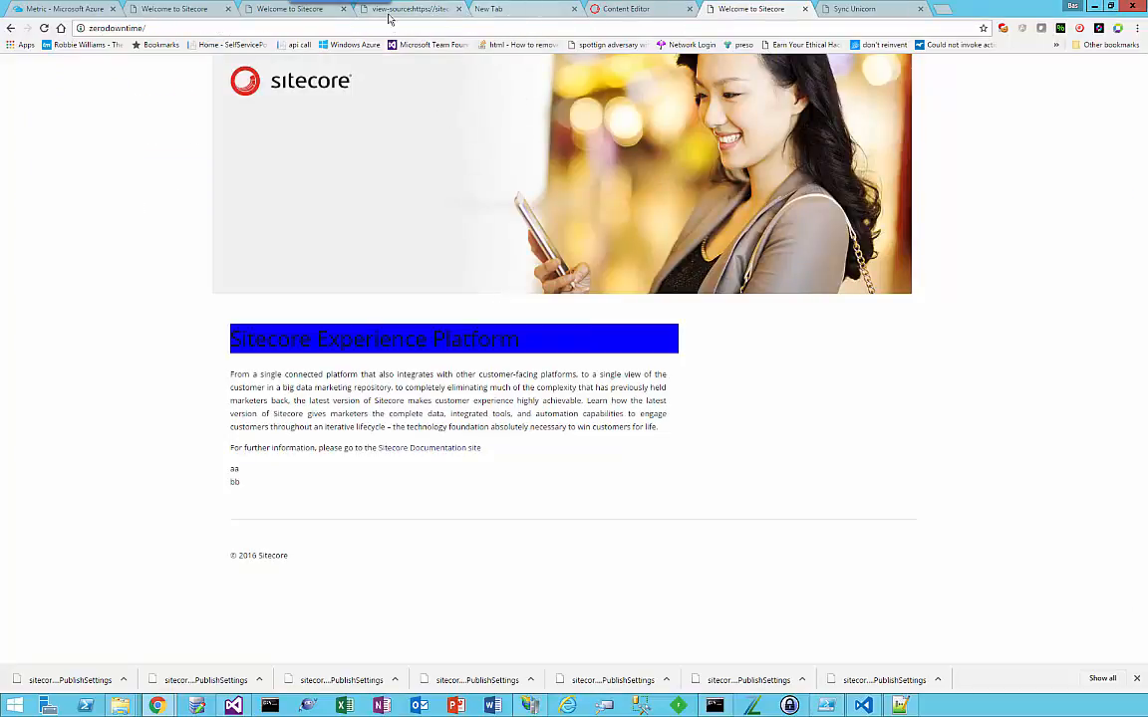
pyautogui.click(286, 11)
pyautogui.click(192, 10)
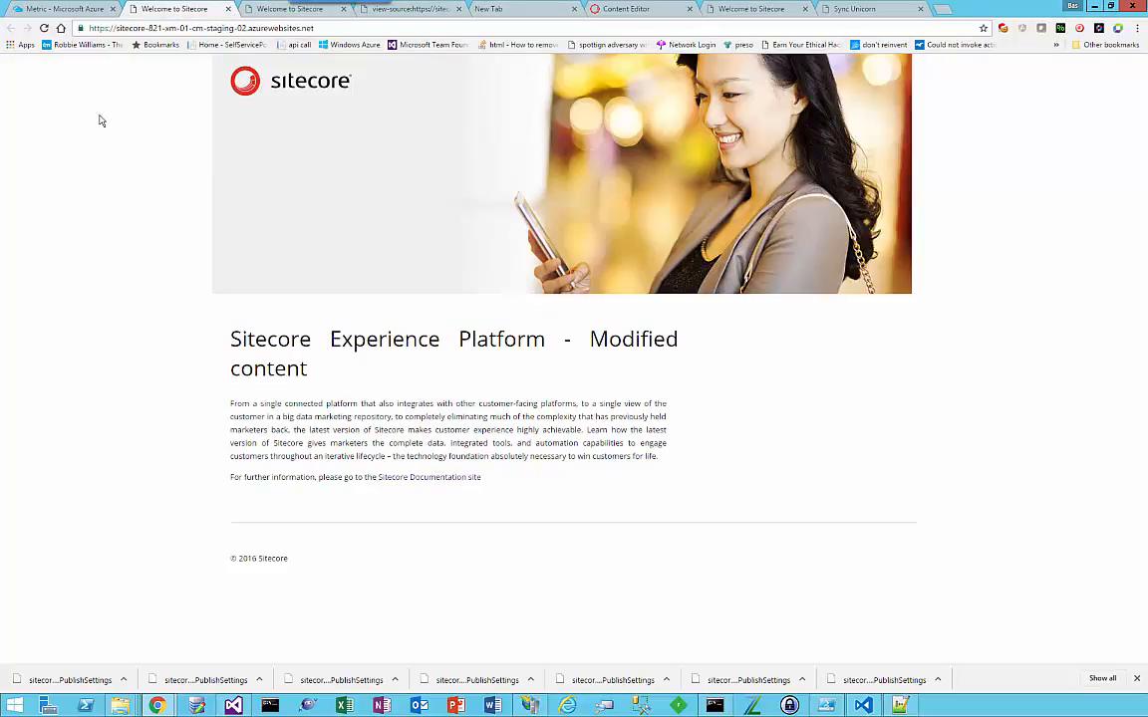
pyautogui.press('F5')
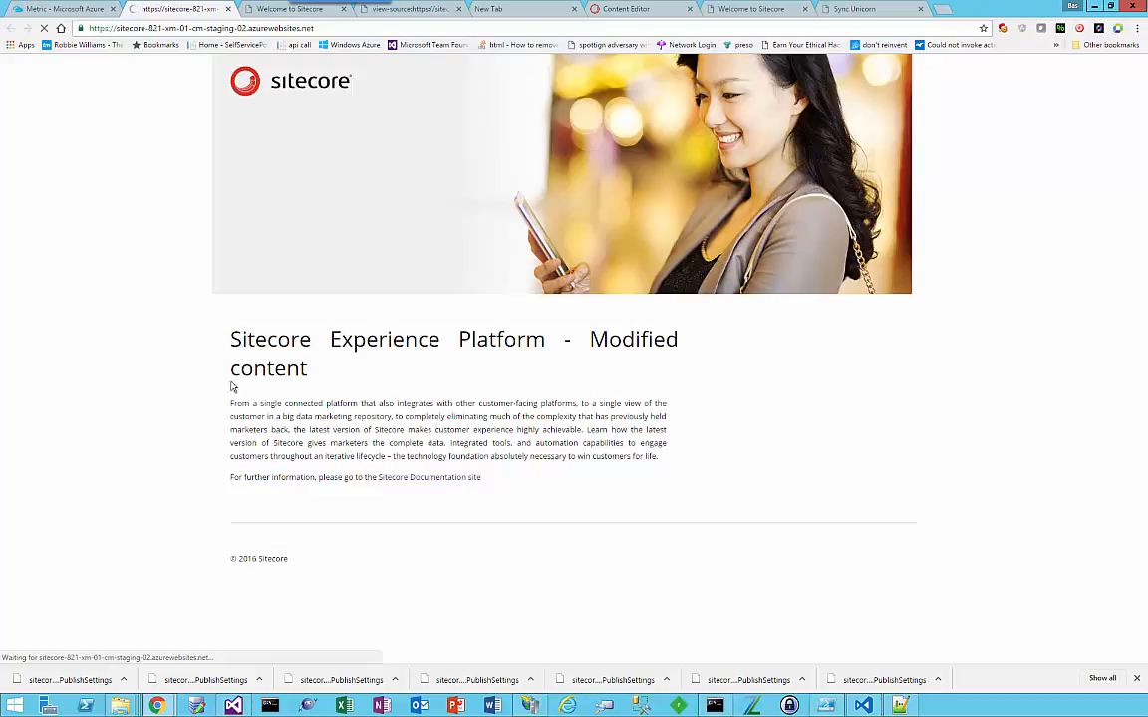
pyautogui.moveTo(231, 387); pyautogui.dragTo(578, 404)
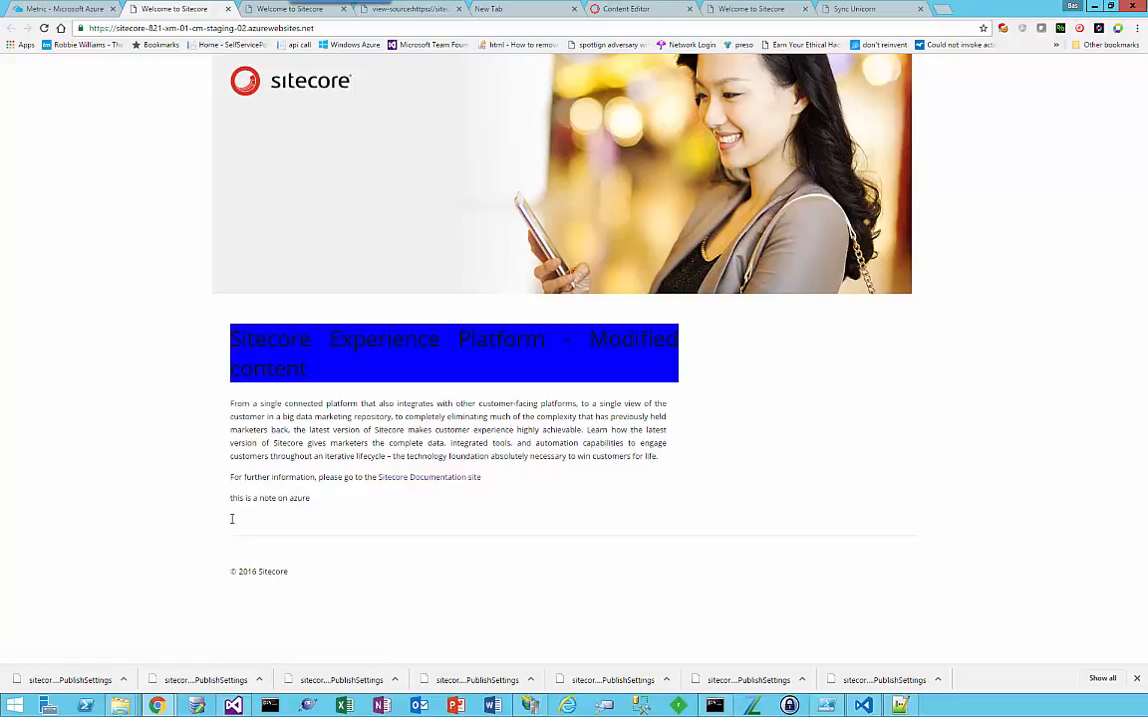
# Step: Return to the Unicorn sync page and open /sitecore on the staging-02 site in its place
pyautogui.click(645, 8)
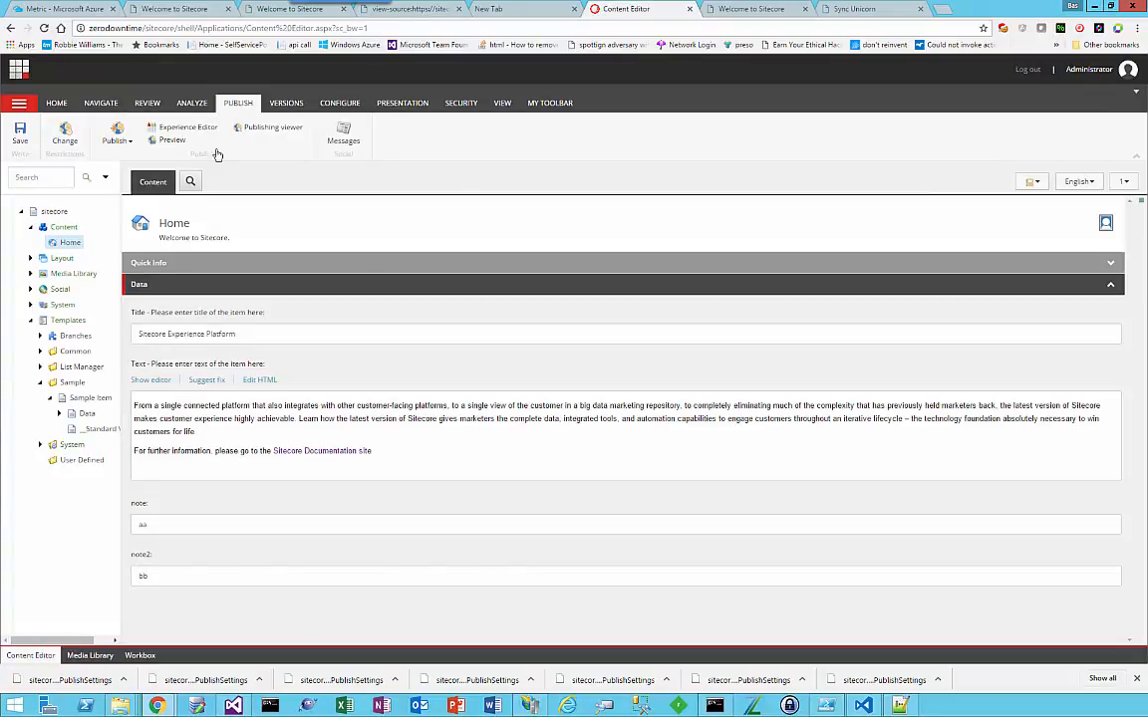
pyautogui.click(750, 9)
pyautogui.click(871, 9)
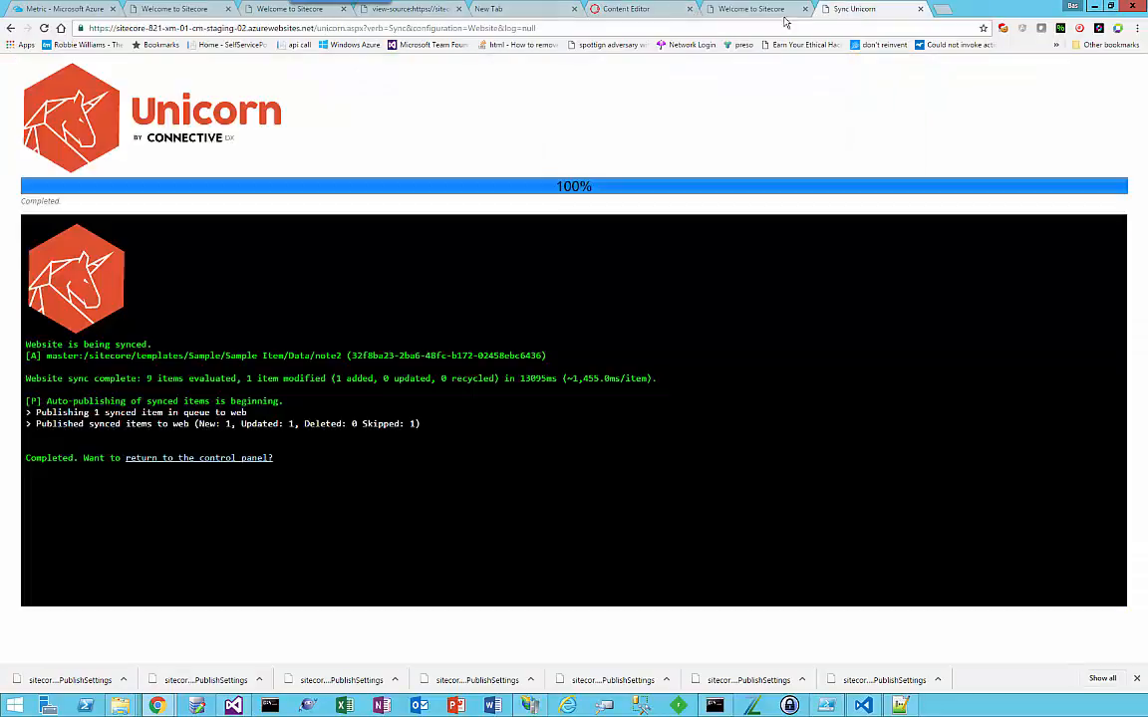
pyautogui.moveTo(316, 27); pyautogui.dragTo(725, 27)
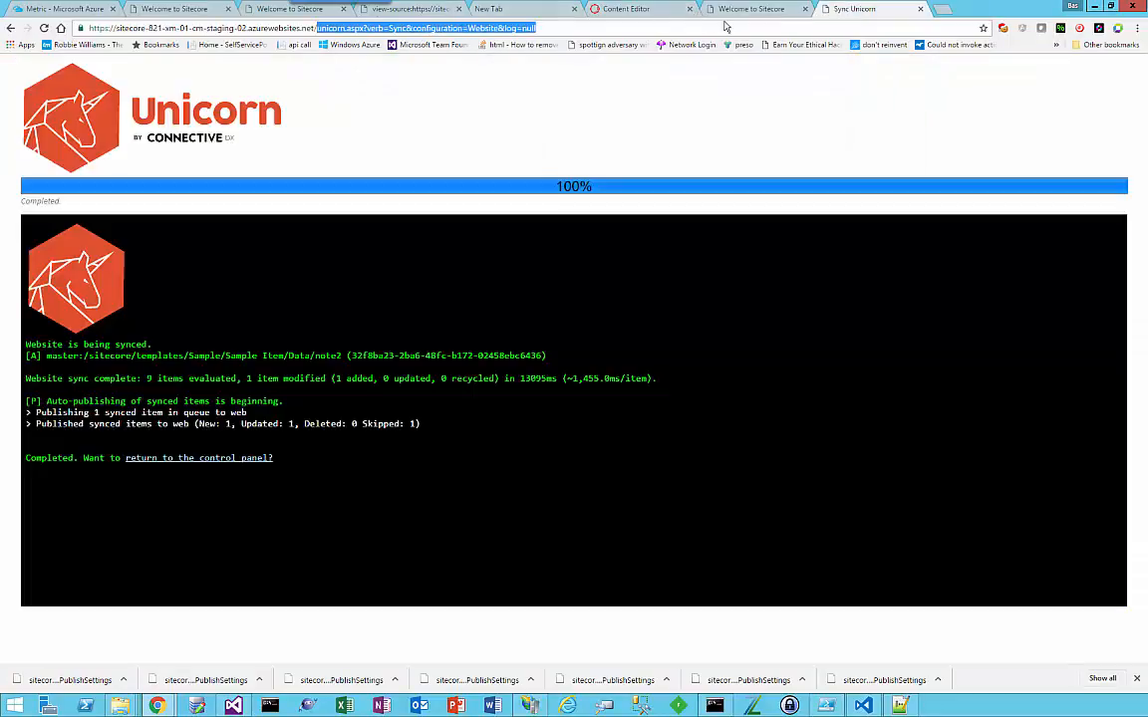
pyautogui.write('sitecore')
pyautogui.press('Return')
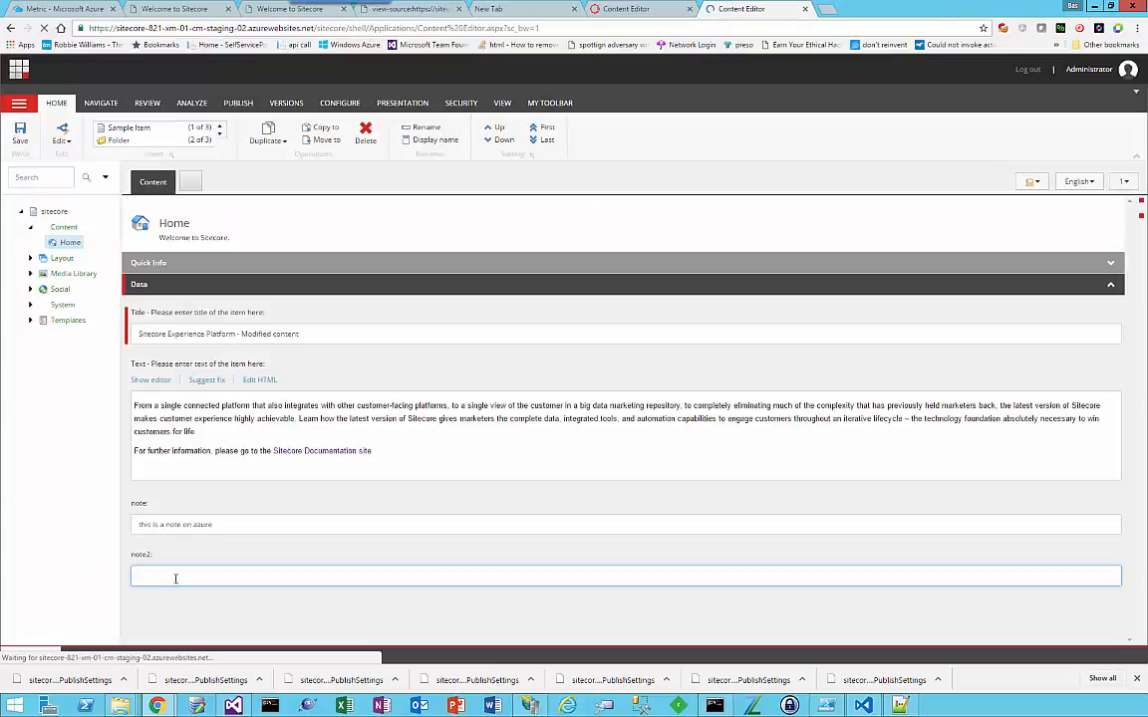
# Step: Set the note2 field of the Home item to "this is the 2nd note on azure" and save the item
pyautogui.click(174, 578)
pyautogui.write('this')
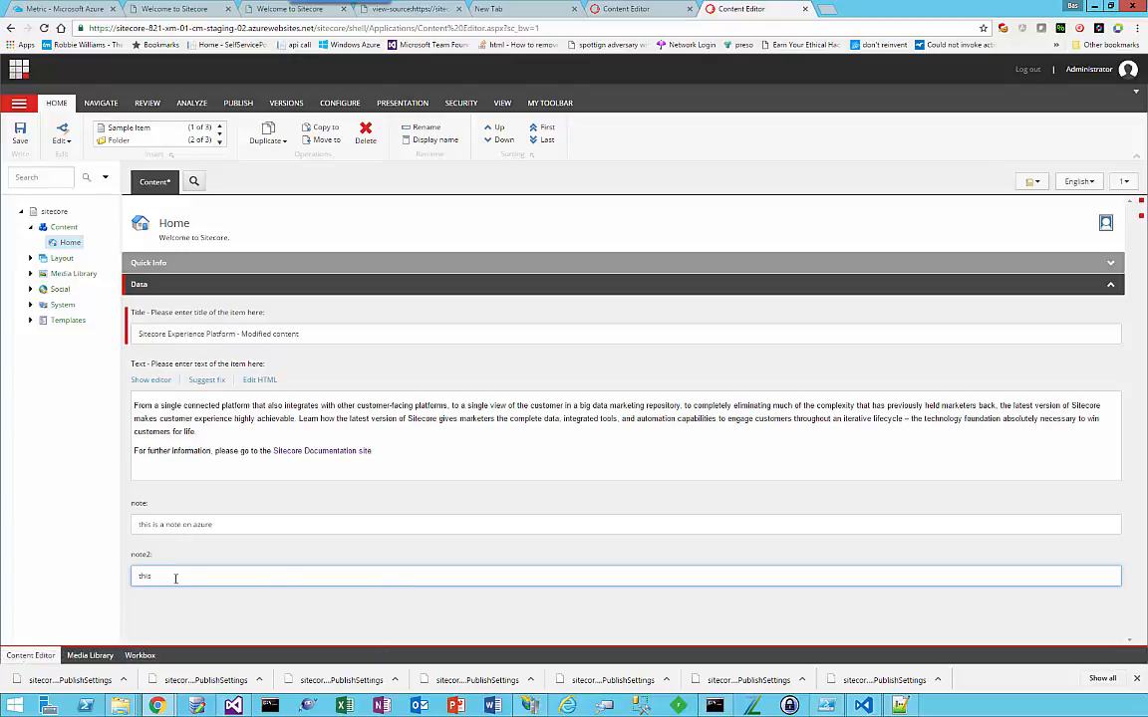
pyautogui.write(' is the 2nd note on')
pyautogui.write('azure')
pyautogui.click(16, 134)
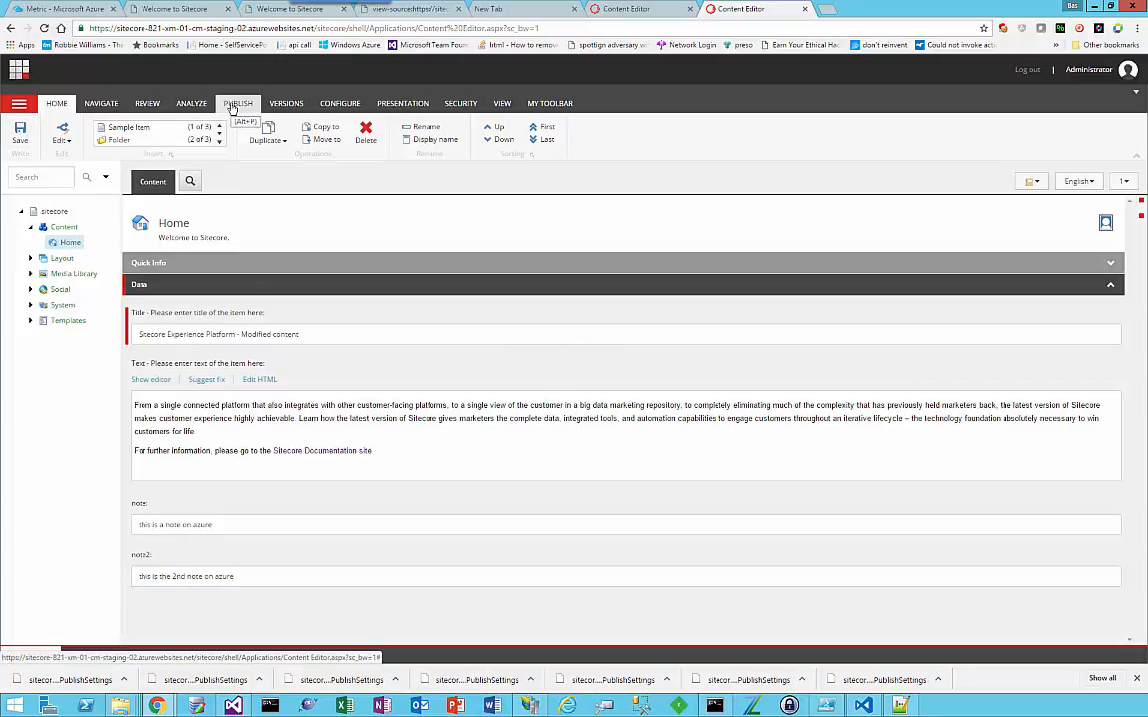
# Step: Publish the Home item to the Internet (web) target using Smart publish, including its subitems and related items
pyautogui.click(232, 104)
pyautogui.click(122, 150)
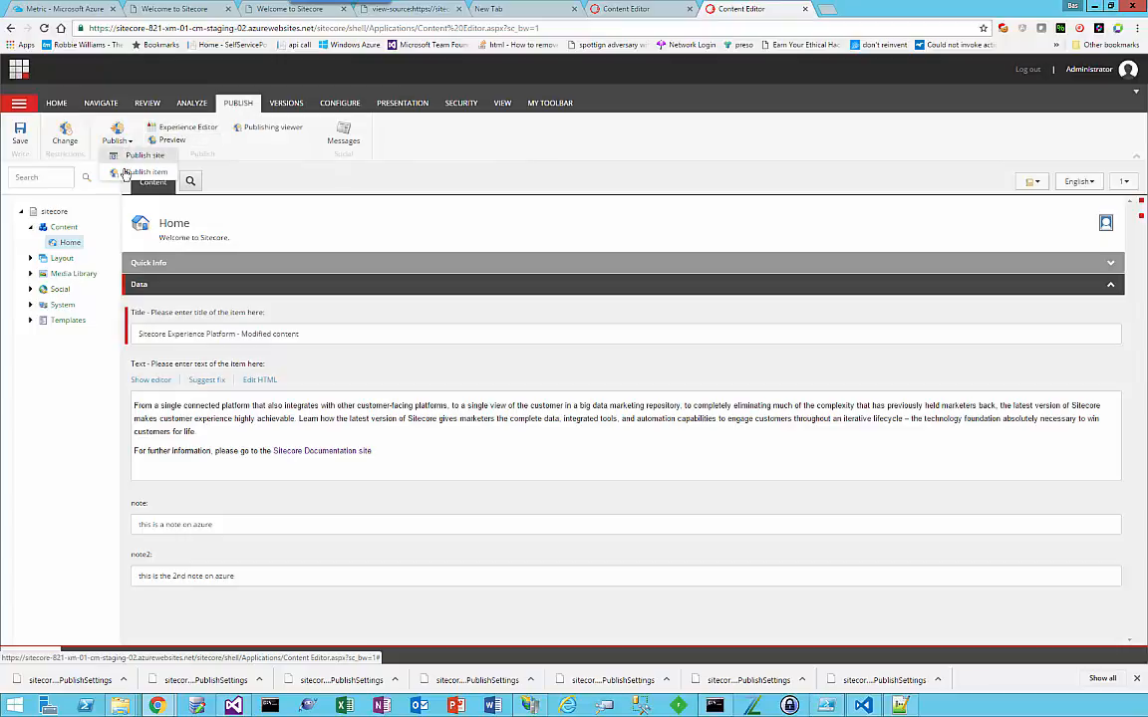
pyautogui.click(119, 166)
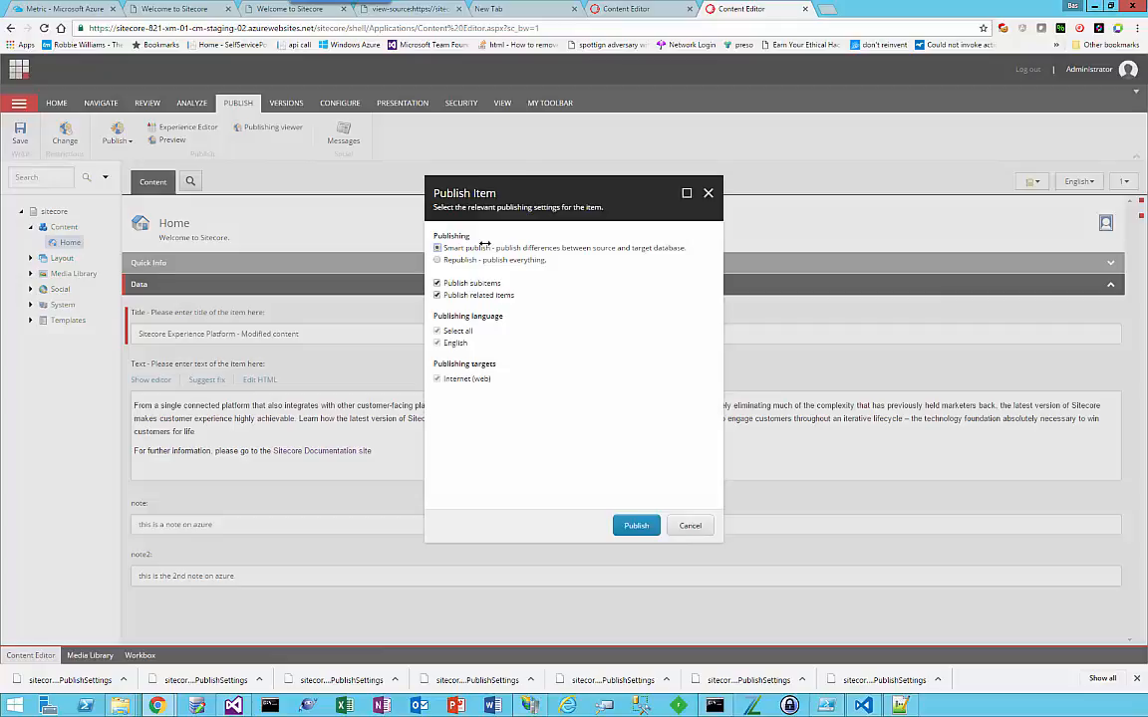
pyautogui.click(636, 528)
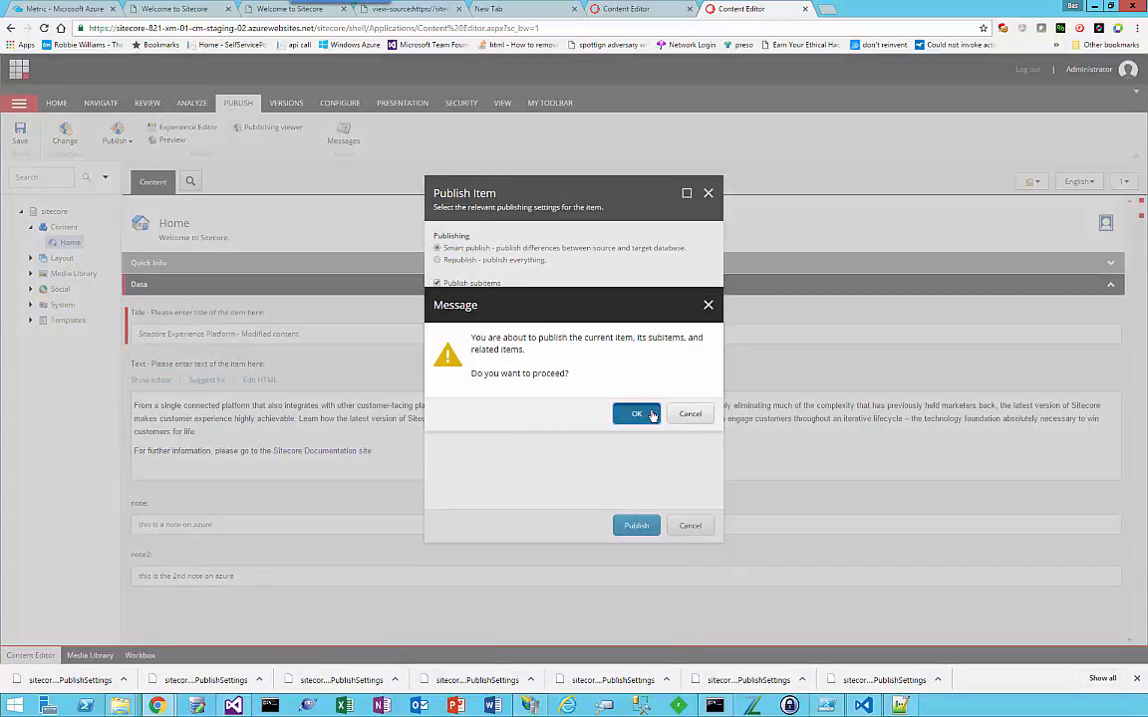
pyautogui.click(637, 413)
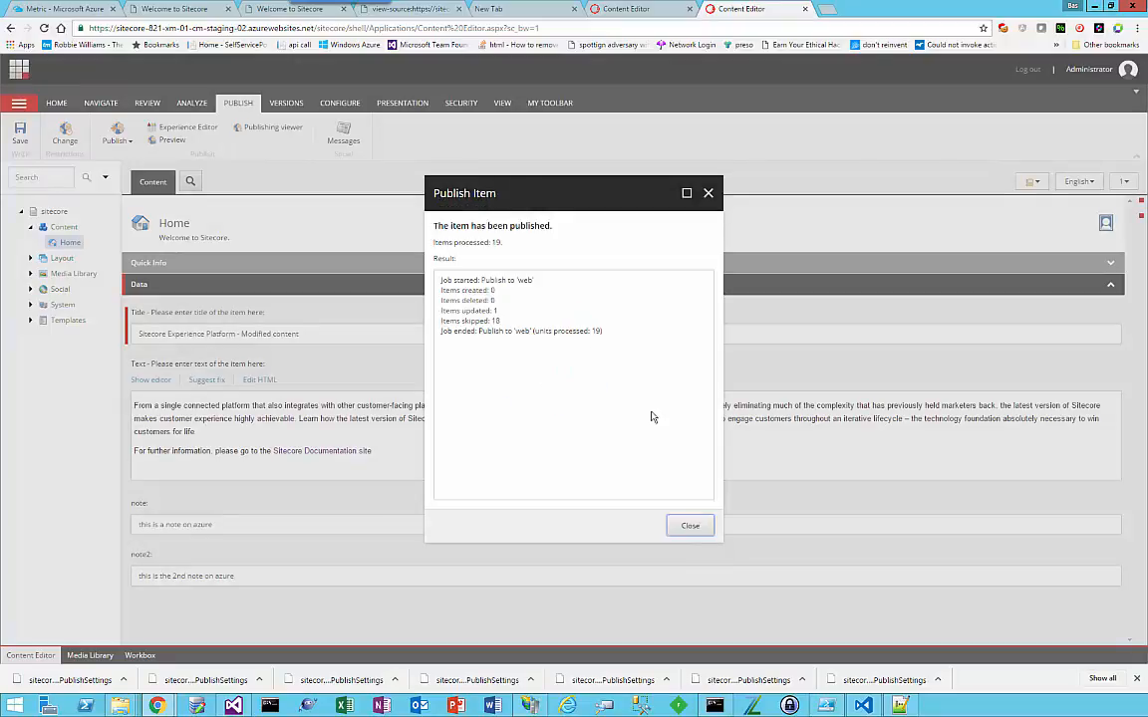
pyautogui.click(701, 527)
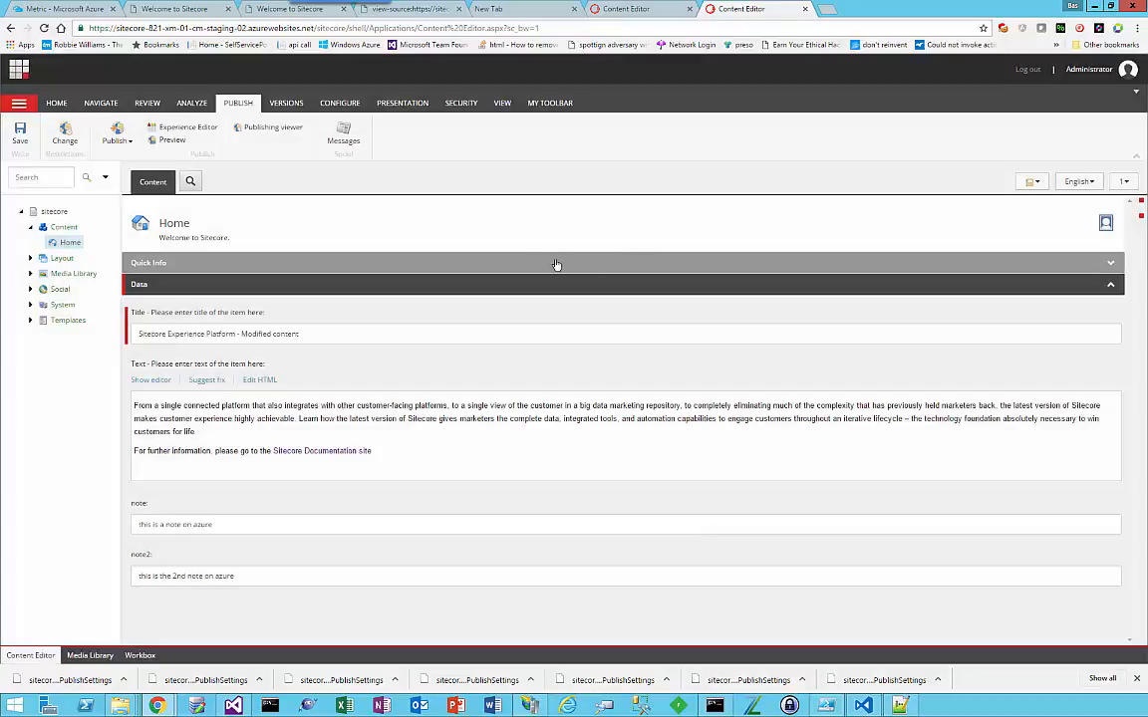
# Step: Reload the staging-02 home page to check for the published second note
pyautogui.click(598, 10)
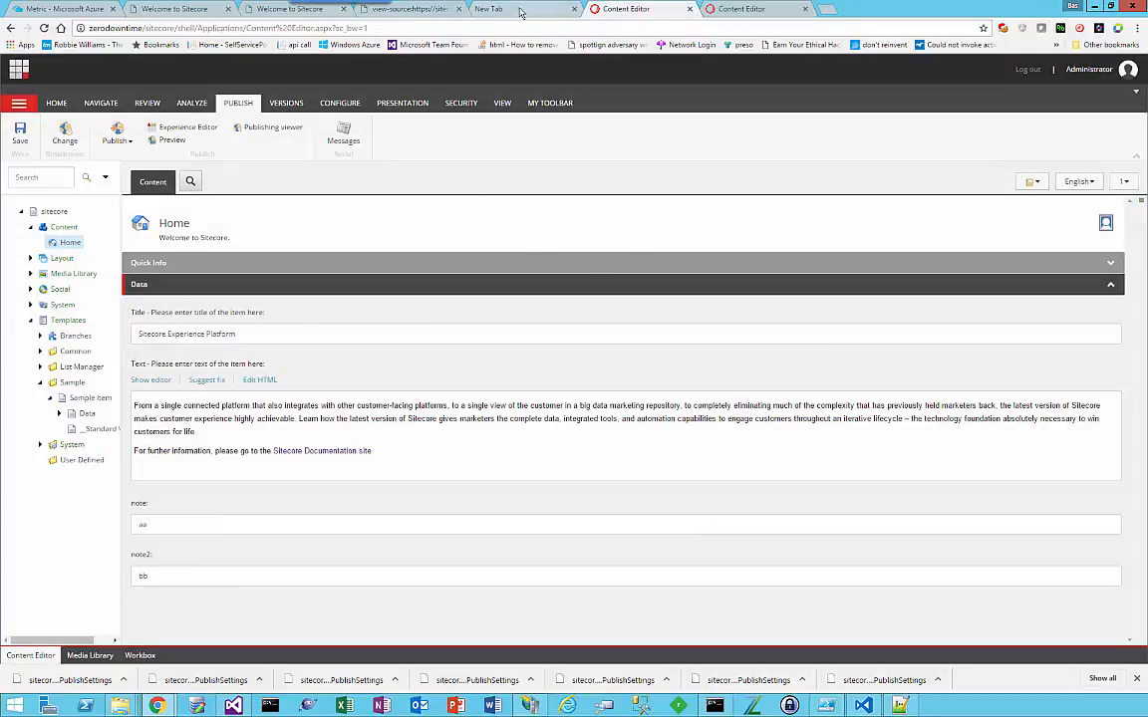
pyautogui.click(403, 9)
pyautogui.click(192, 10)
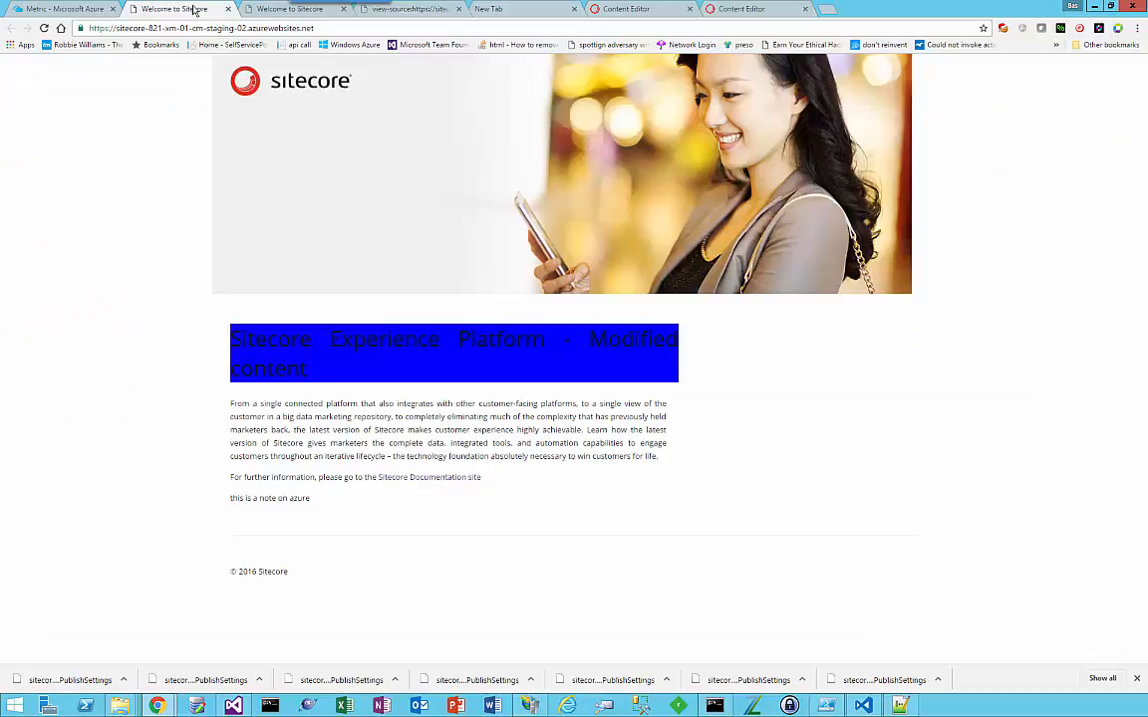
pyautogui.press('F5')
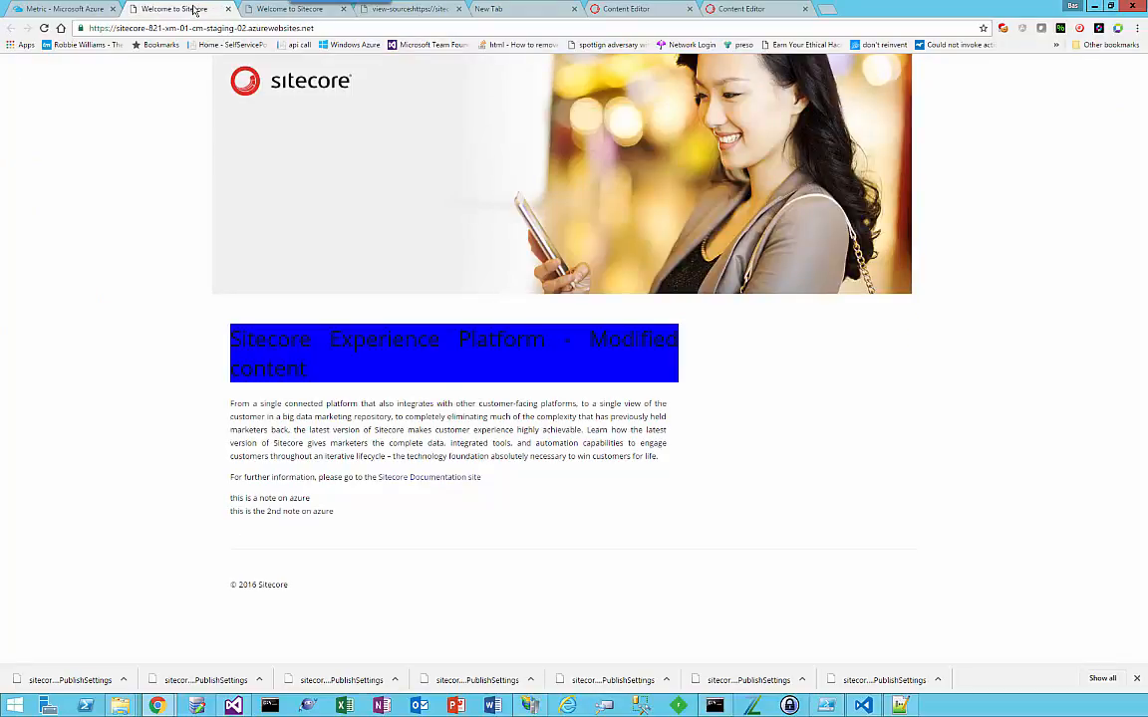
# Step: Reload the live sitecore-821-xm-01-cm site and compare its title colour and notes with the staging-02 site
pyautogui.click(255, 9)
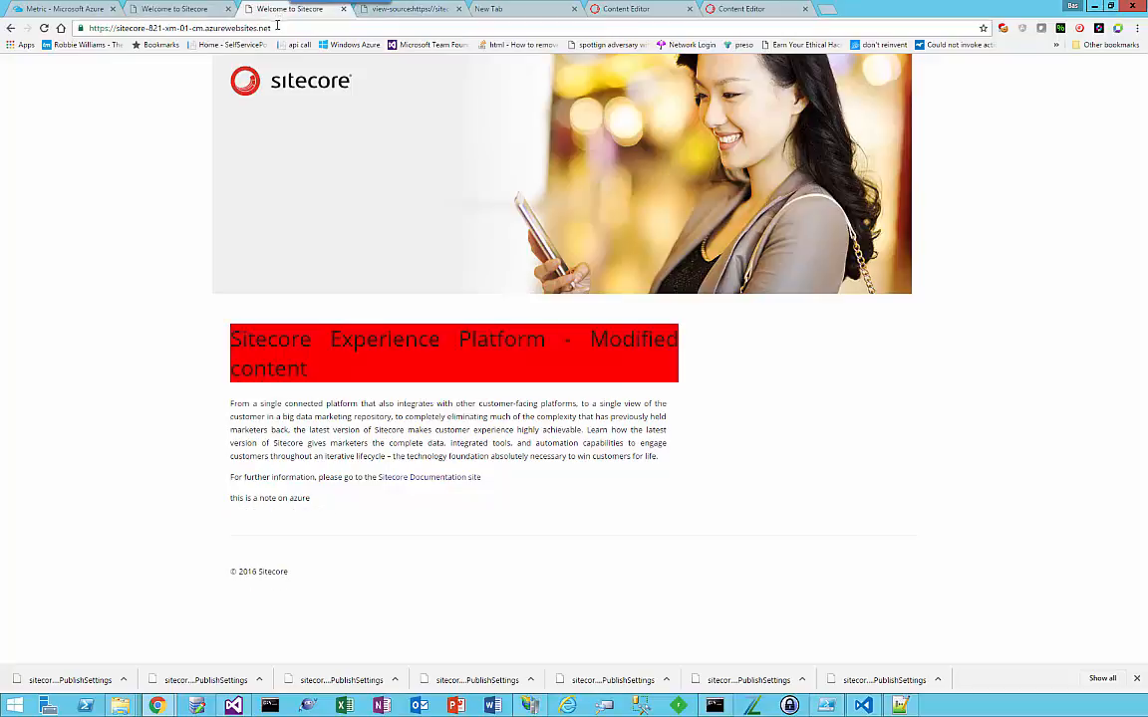
pyautogui.press('F5')
pyautogui.click(172, 9)
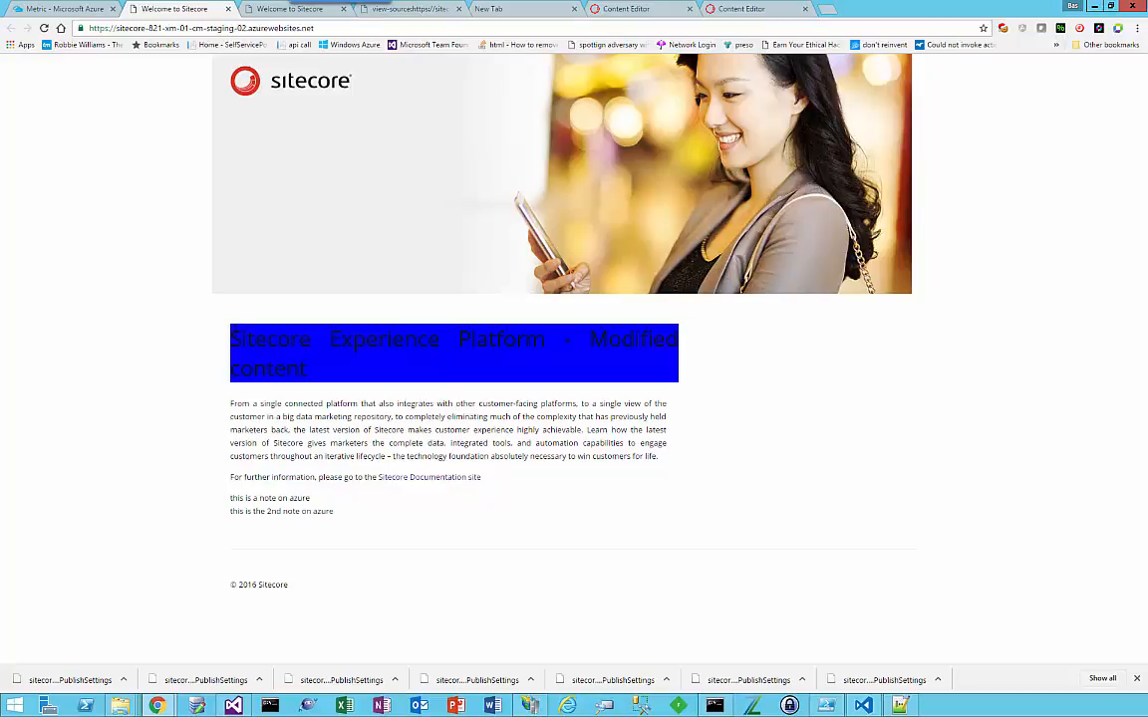
# Step: Start a slot swap with preview from staging-02 to production in the Azure portal, reviewing the previewed changes first
pyautogui.click(64, 9)
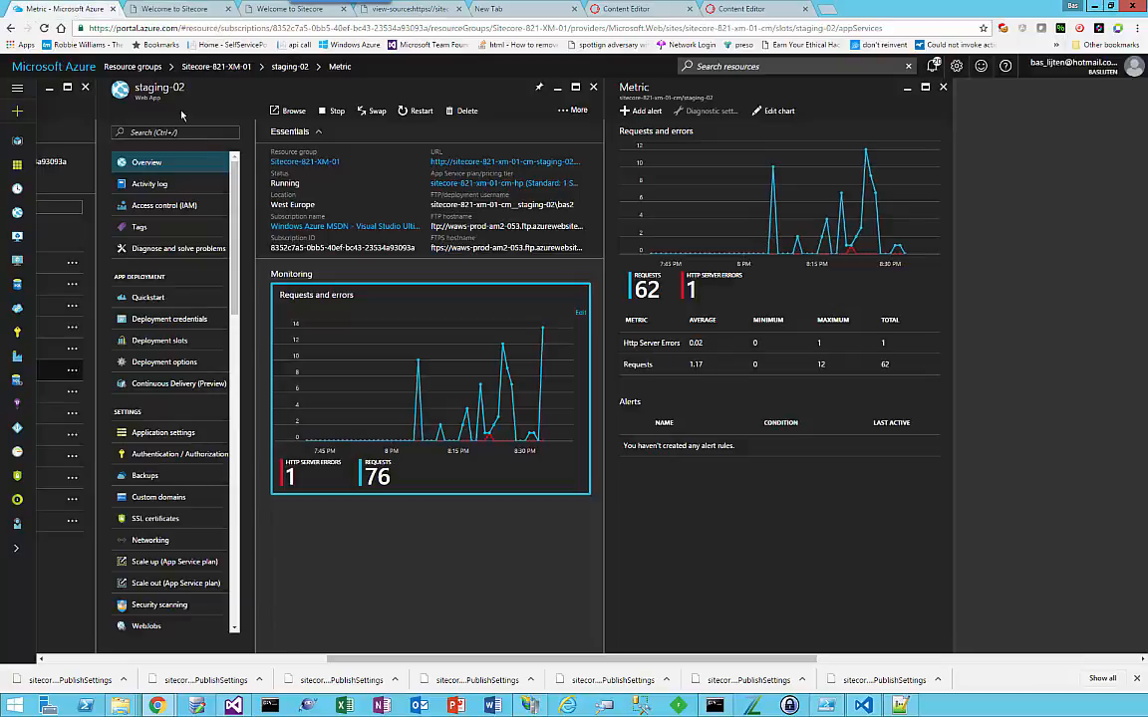
pyautogui.click(180, 344)
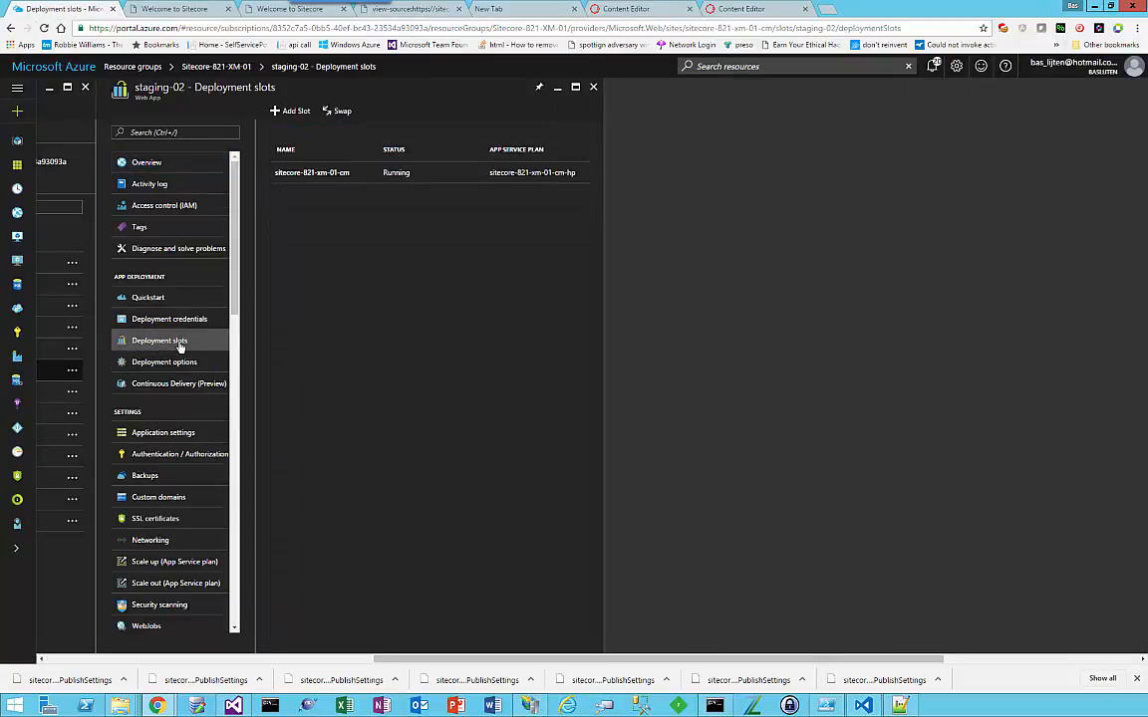
pyautogui.click(340, 112)
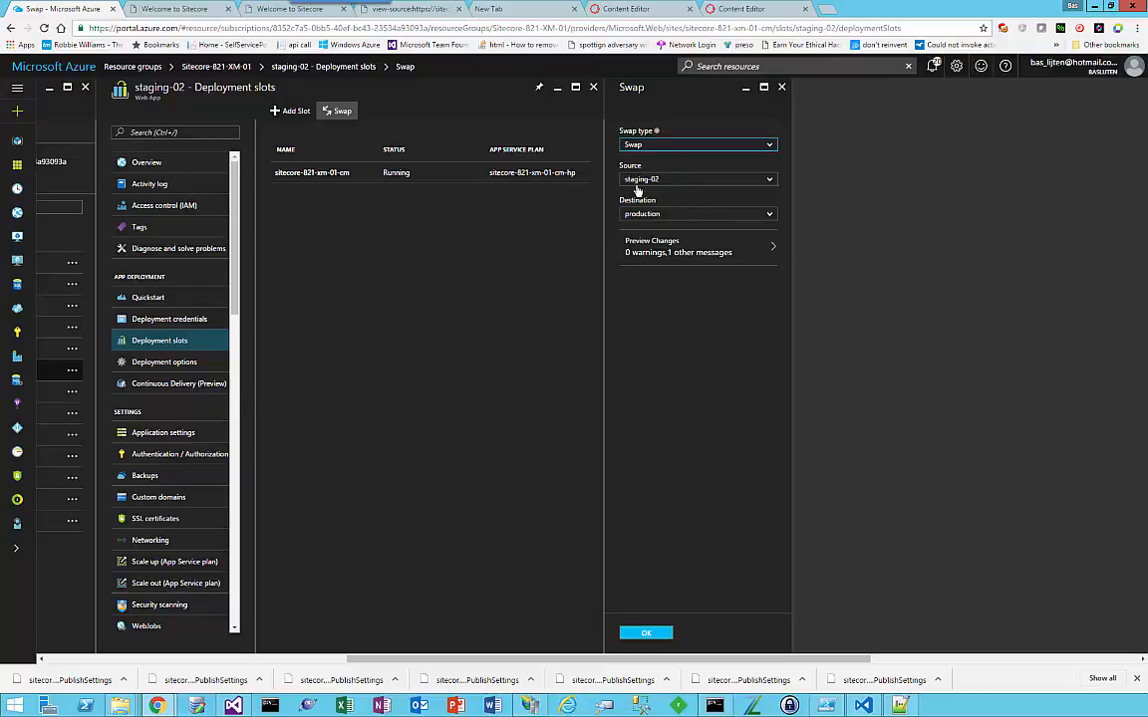
pyautogui.click(673, 249)
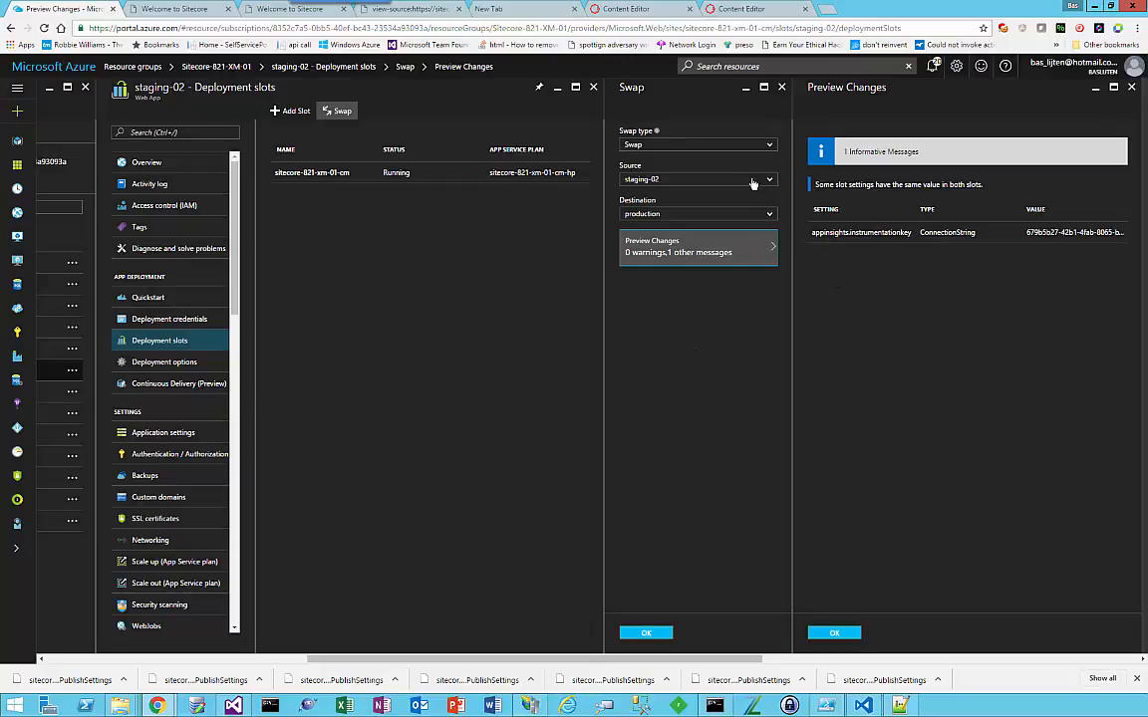
pyautogui.click(716, 155)
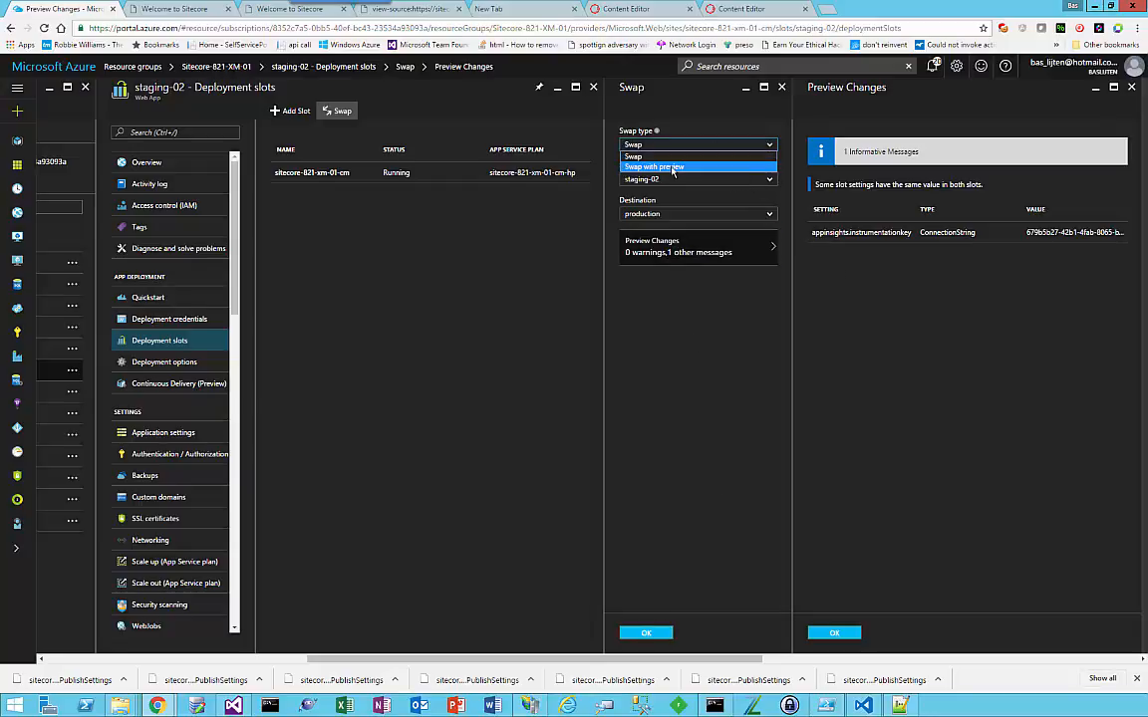
pyautogui.click(672, 168)
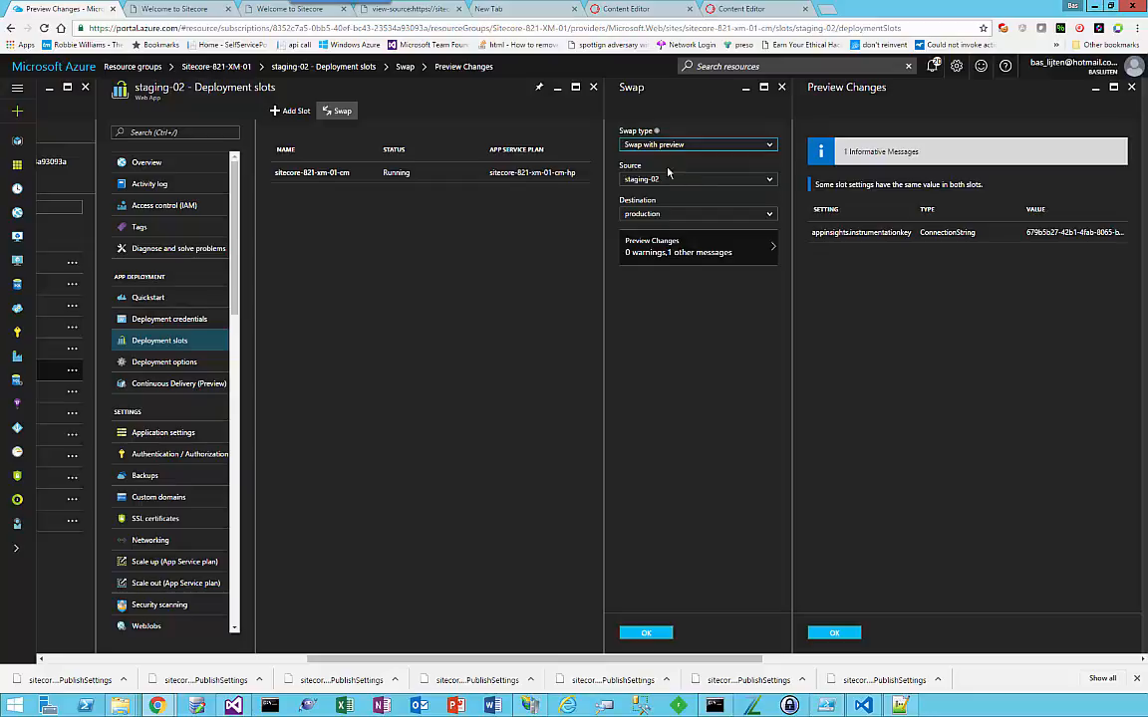
pyautogui.click(654, 637)
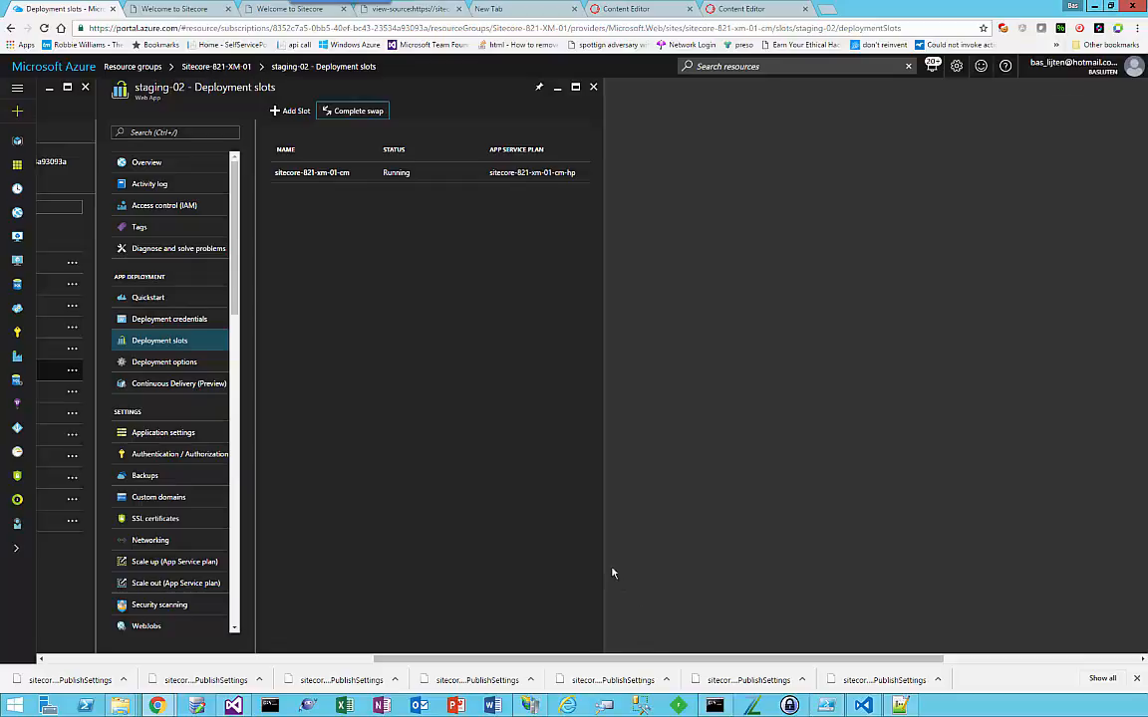
# Step: Reload the staging-02 home page during the pending swap and compare it with the live site
pyautogui.click(204, 12)
pyautogui.click(357, 23)
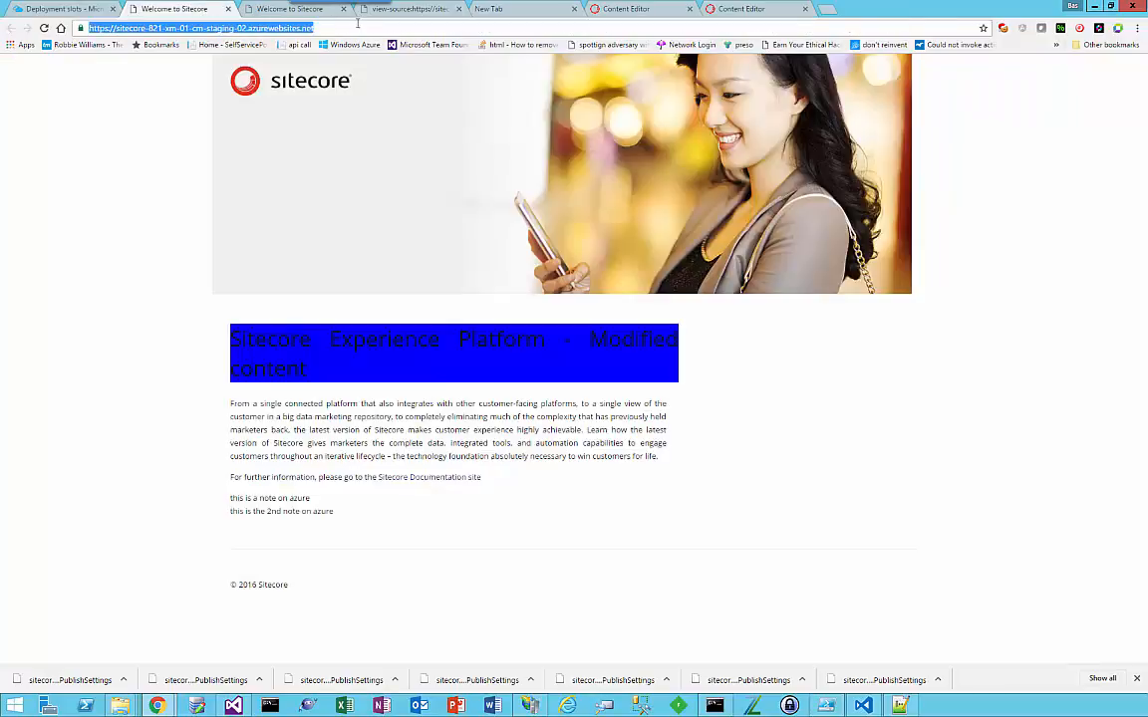
pyautogui.press('Return')
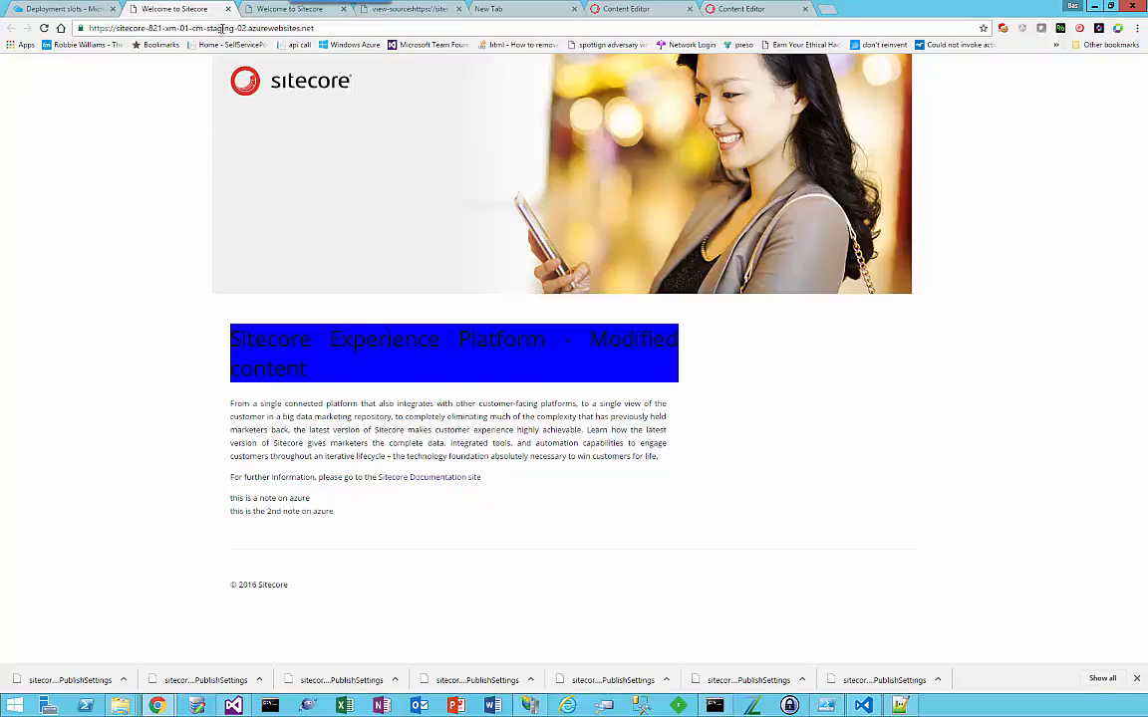
pyautogui.click(266, 14)
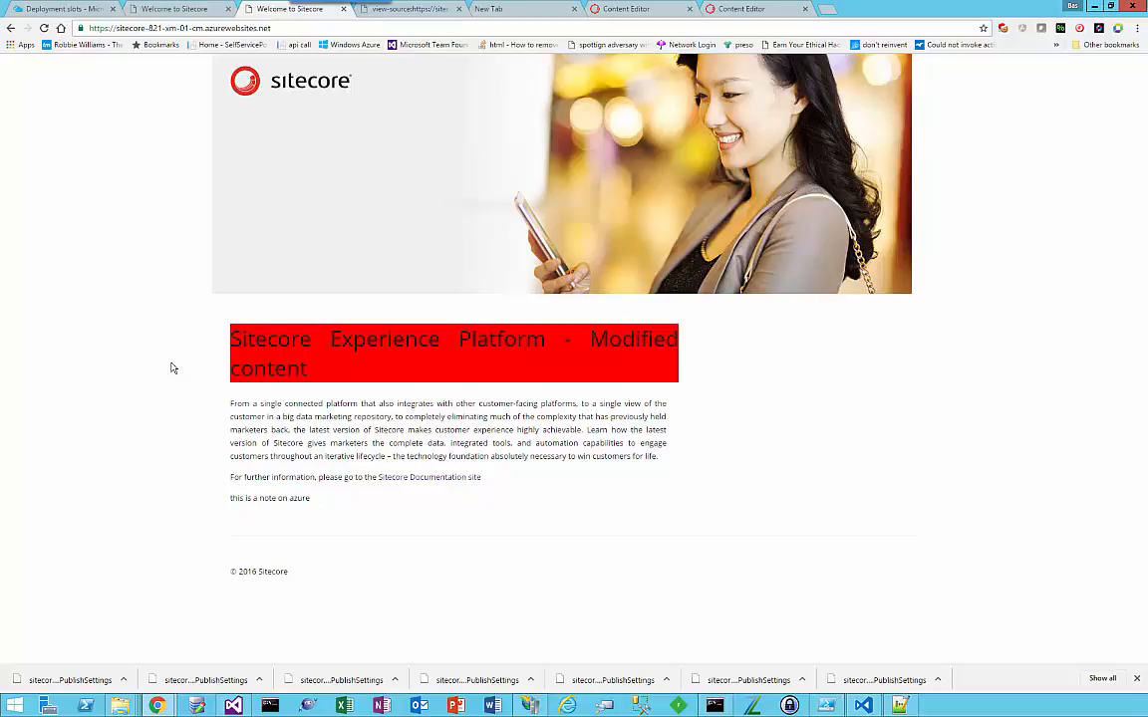
# Step: Finish the pending swap of staging-02 with production in the Azure portal using the Complete swap action
pyautogui.click(75, 9)
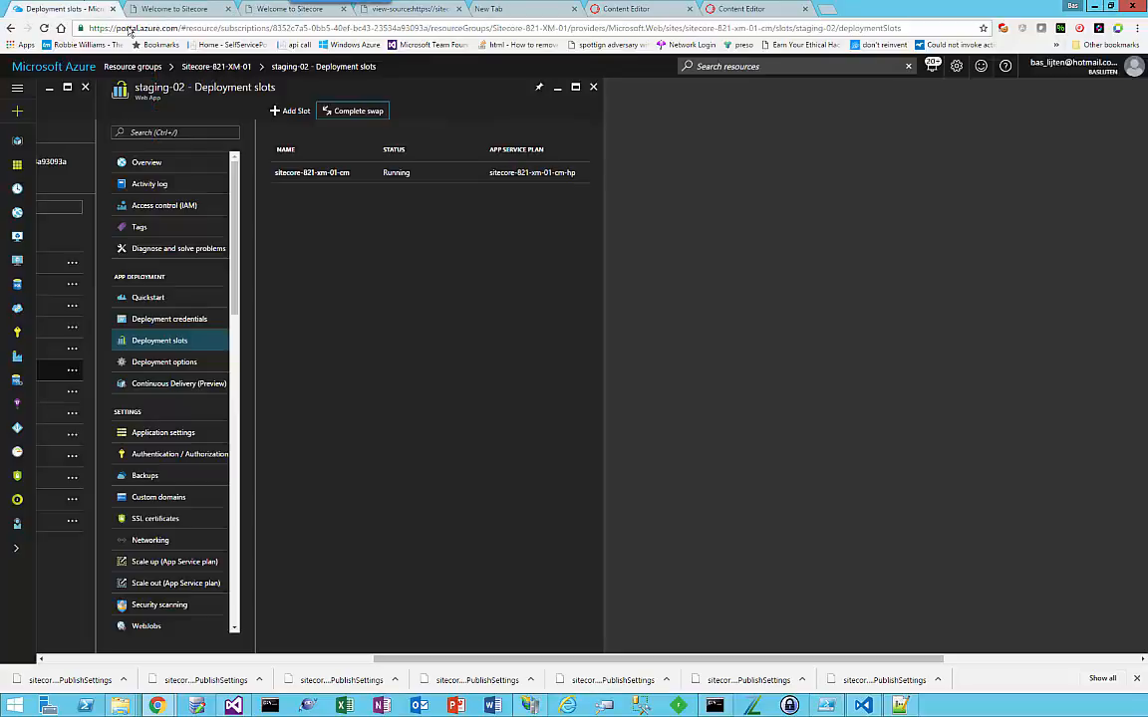
pyautogui.click(339, 111)
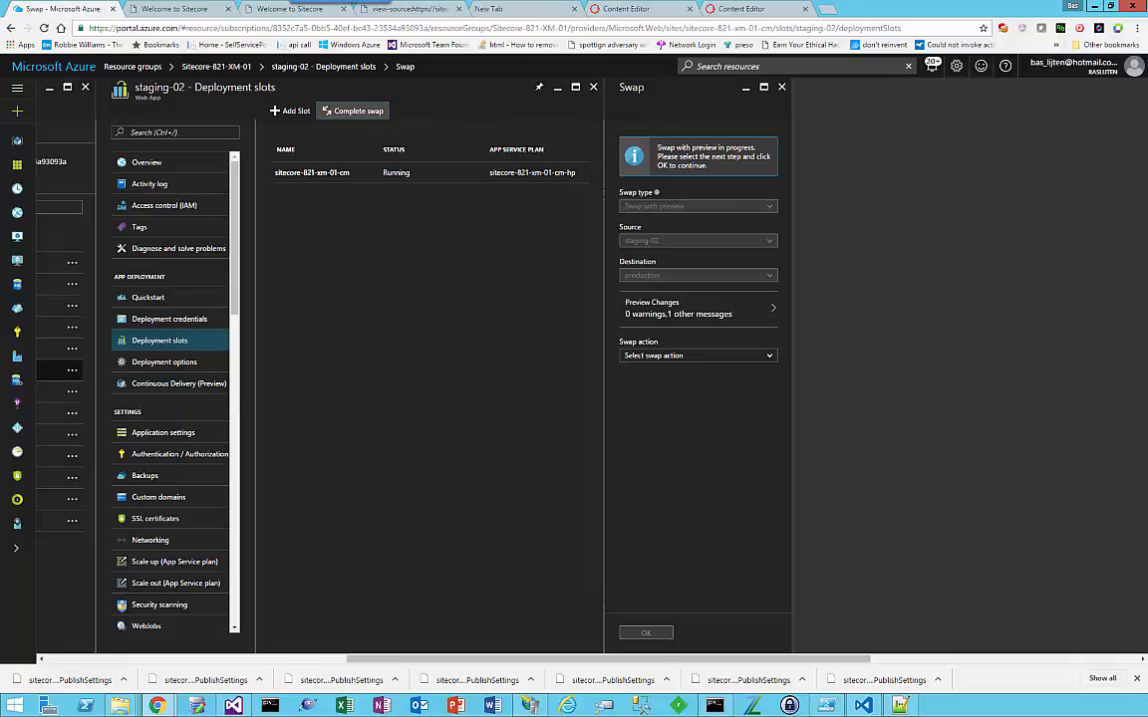
pyautogui.click(687, 356)
pyautogui.click(684, 378)
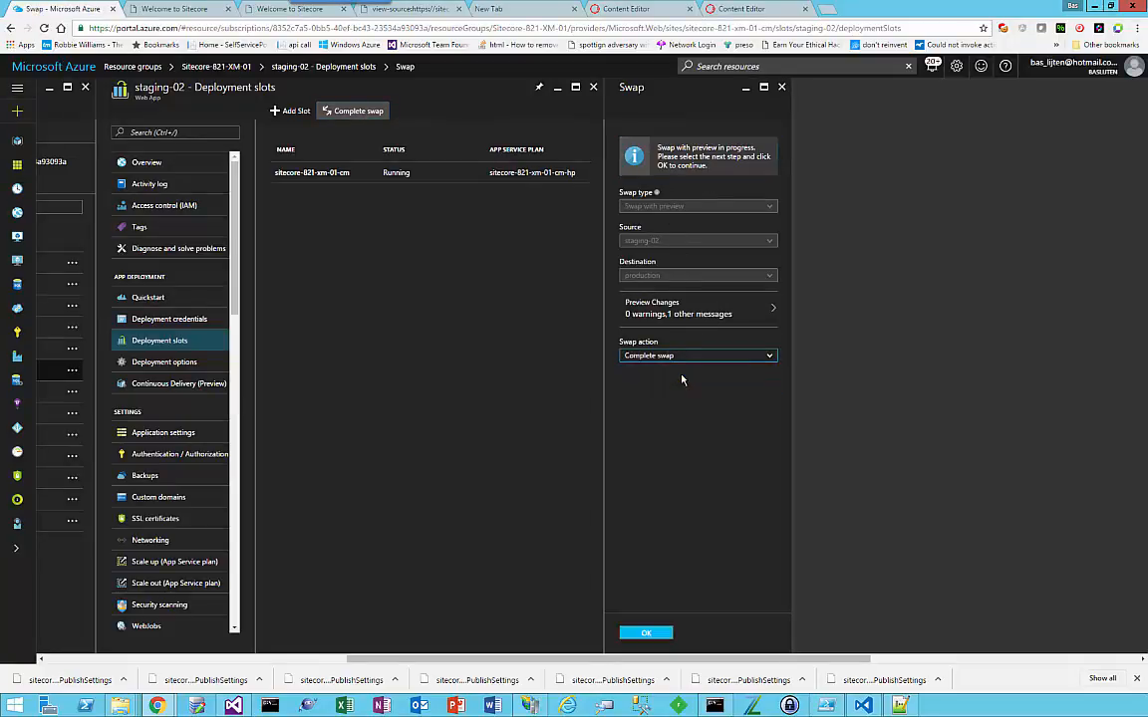
pyautogui.click(679, 356)
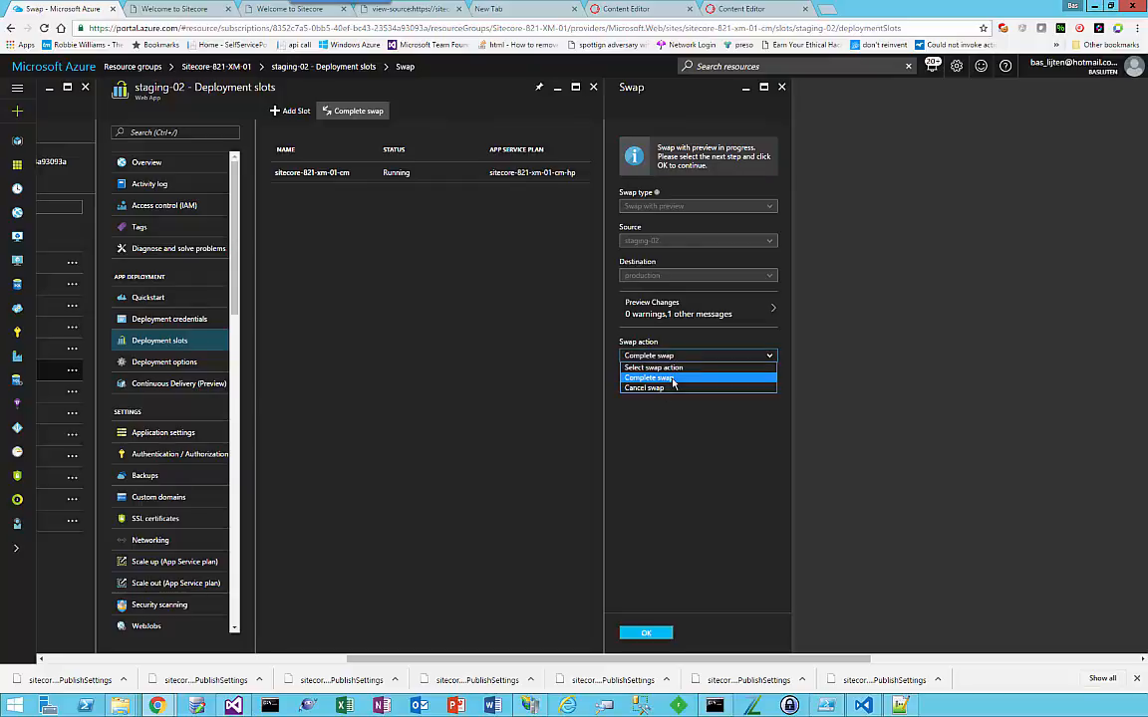
pyautogui.click(673, 379)
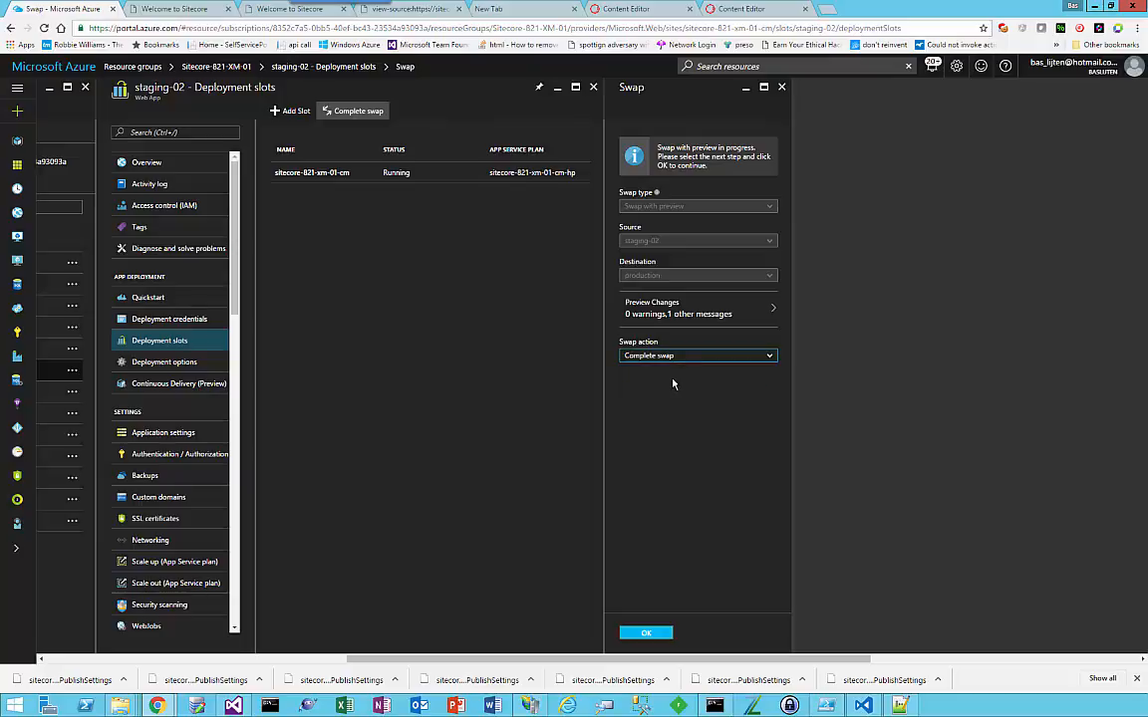
pyautogui.click(646, 633)
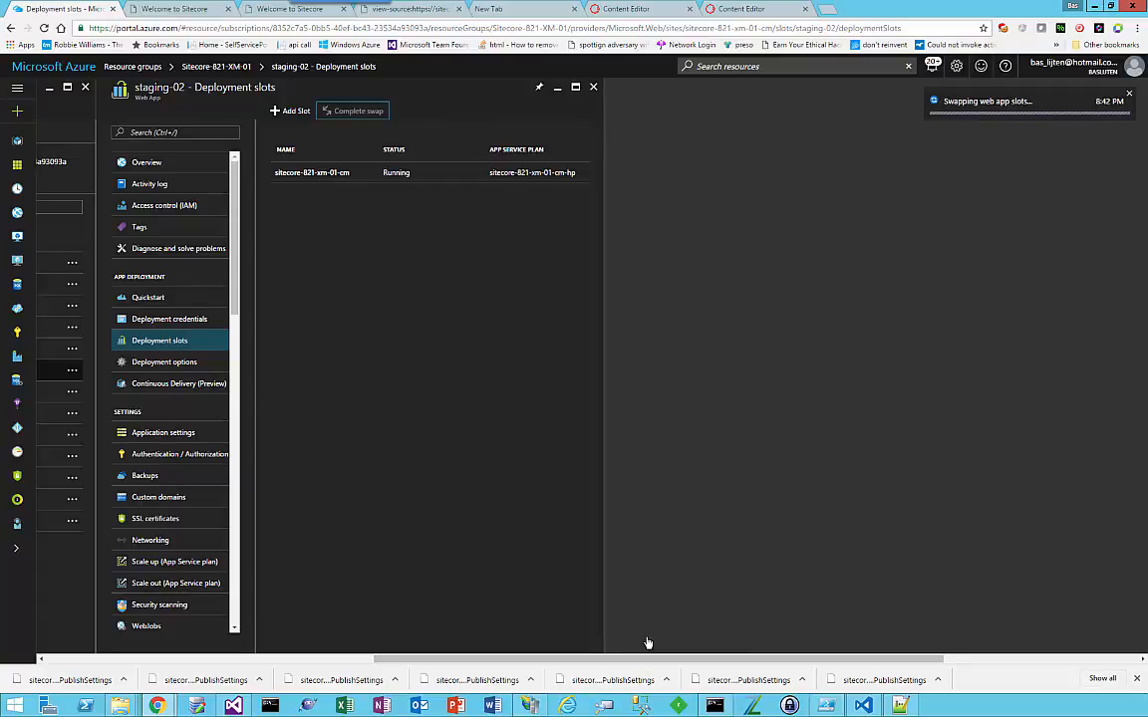
# Step: Reload the live sitecore-821-xm-01-cm site to check its title colour and notes after the completed swap
pyautogui.click(177, 9)
pyautogui.click(280, 9)
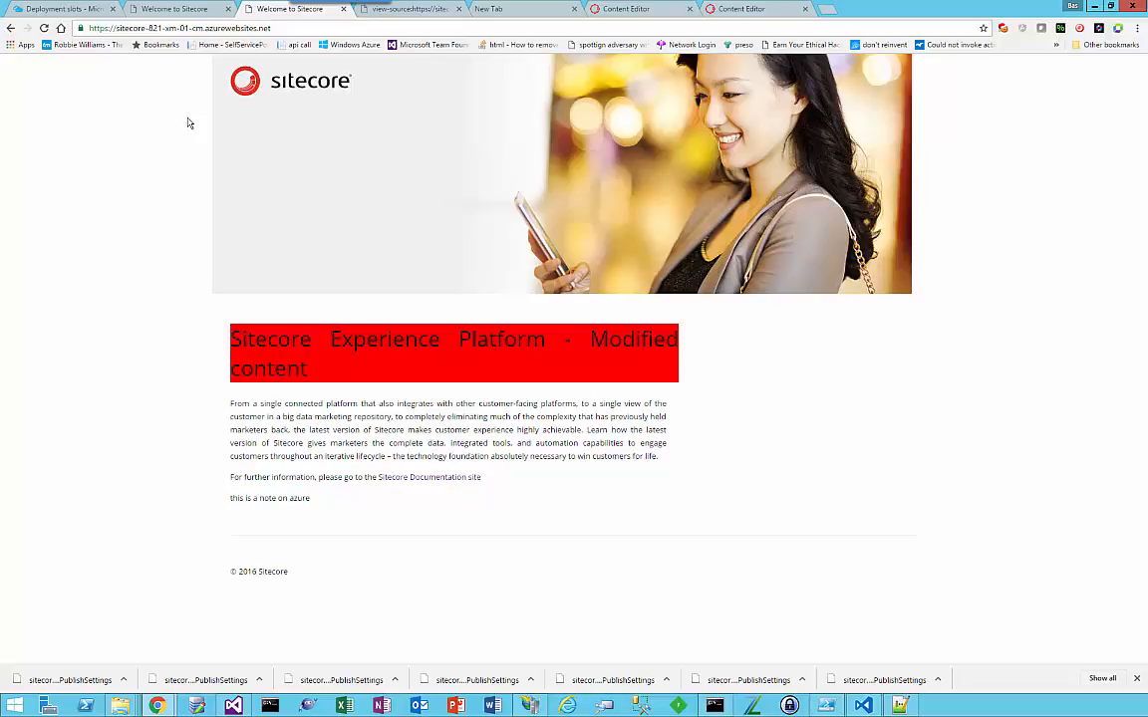
pyautogui.press('F5')
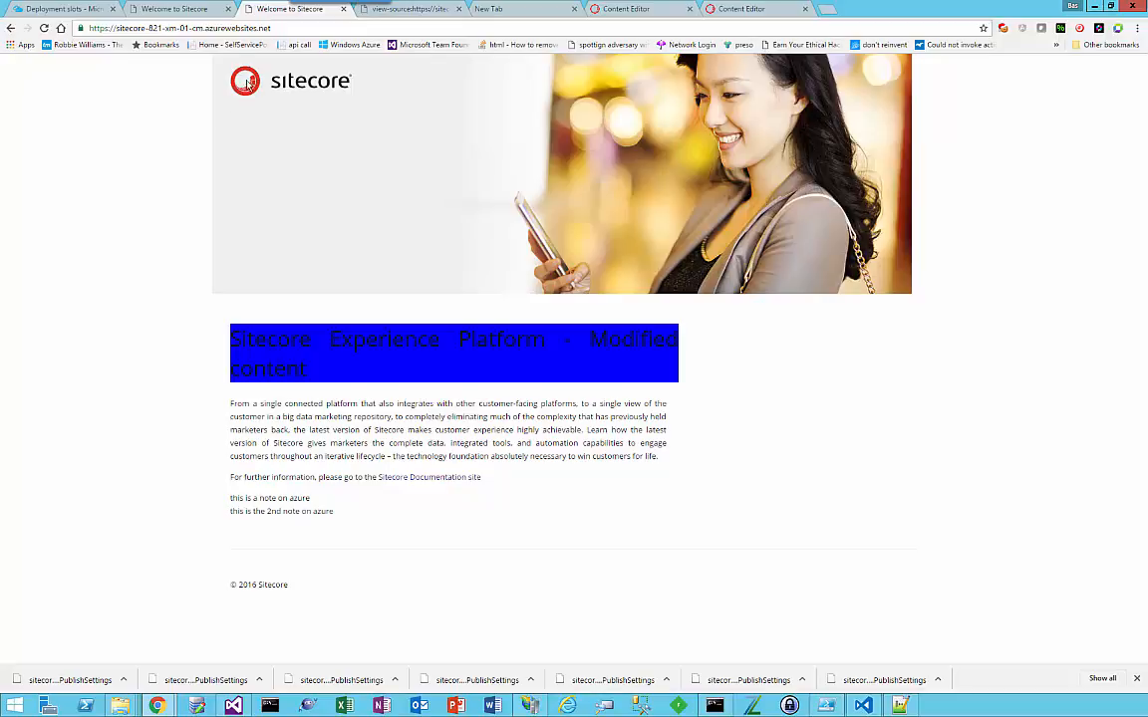
# Step: Reload the staging-02 home page and compare its title and notes with the live site
pyautogui.click(174, 10)
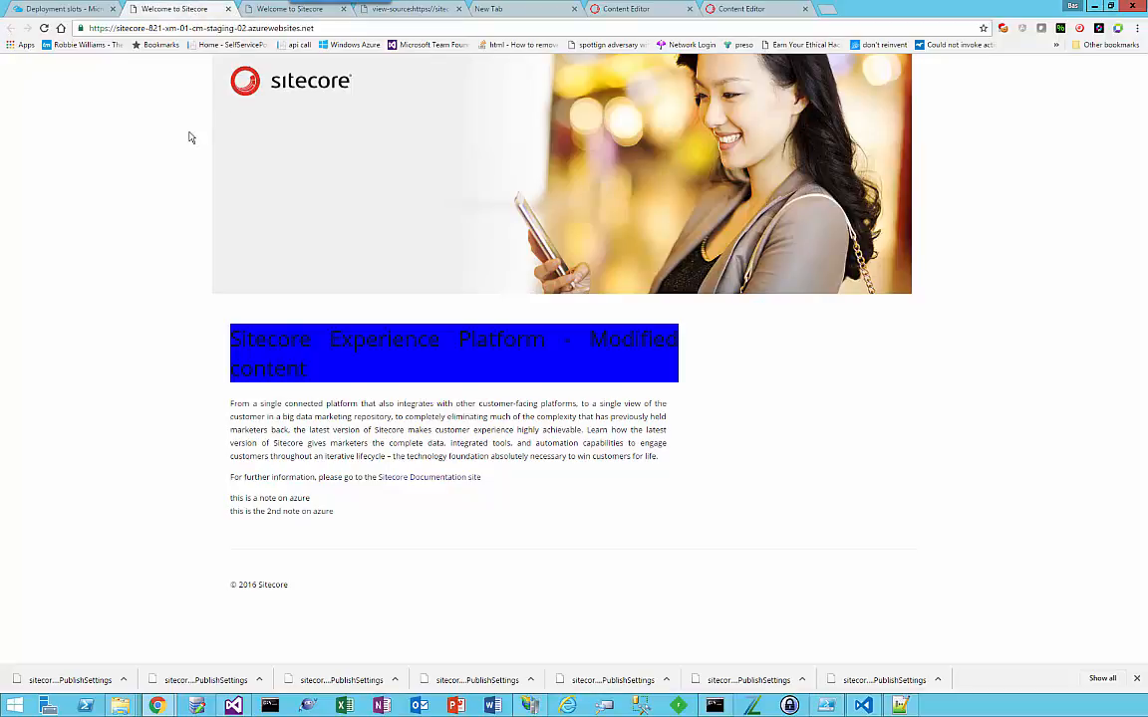
pyautogui.click(347, 28)
pyautogui.press('Return')
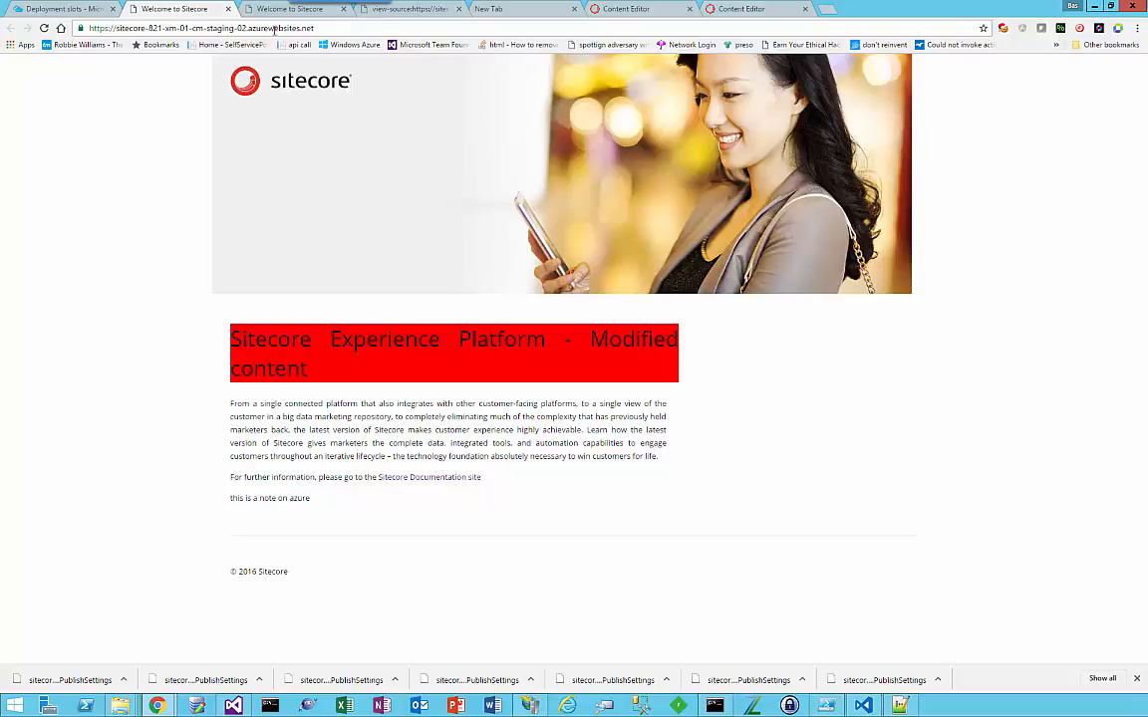
pyautogui.click(272, 12)
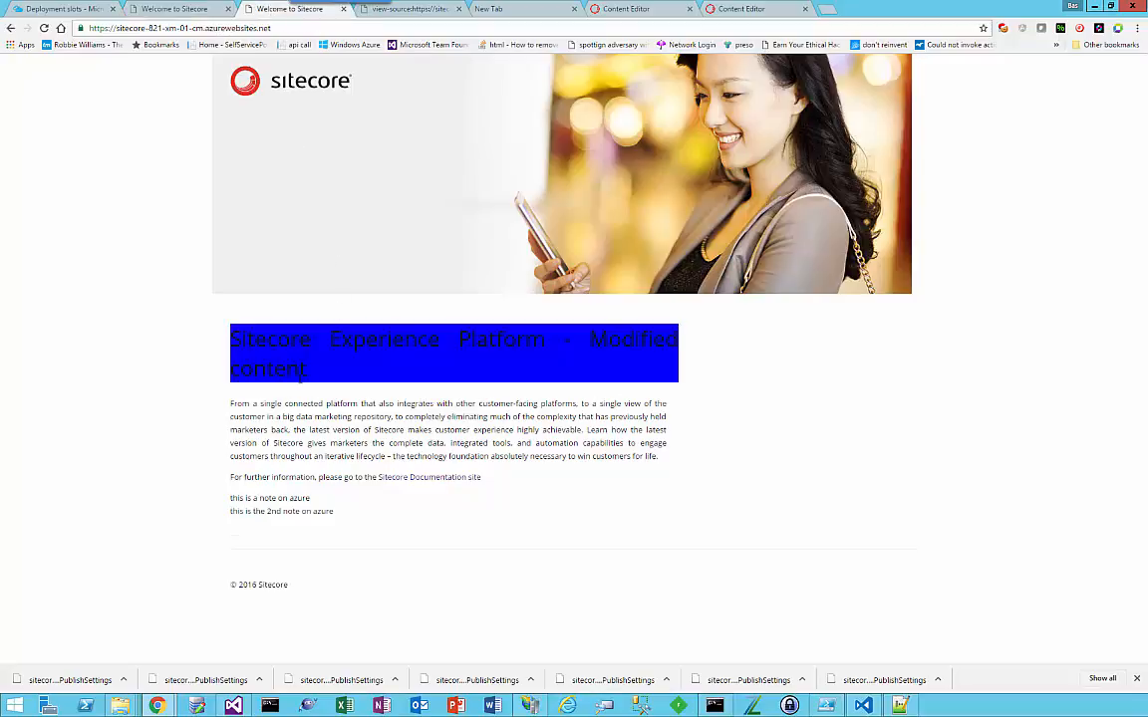
pyautogui.tripleClick(237, 338)
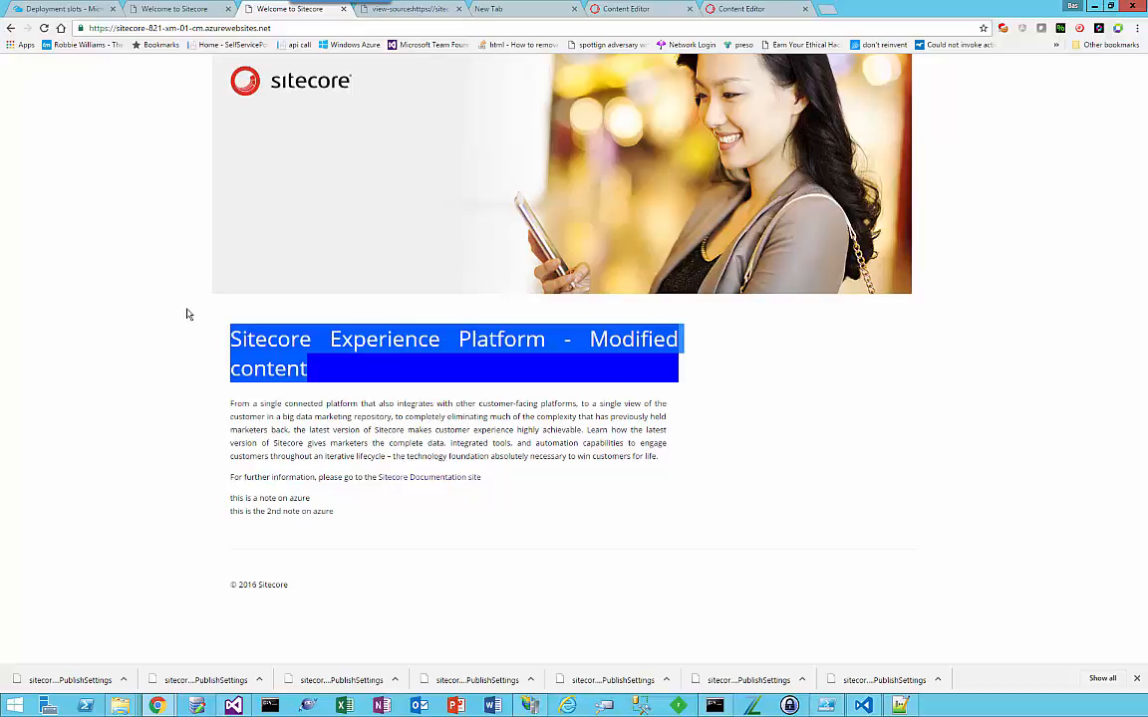
# Step: Open /unicorn.aspx on the staging-02 site and sync the Website configuration
pyautogui.click(174, 9)
pyautogui.click(375, 30)
pyautogui.click(375, 29)
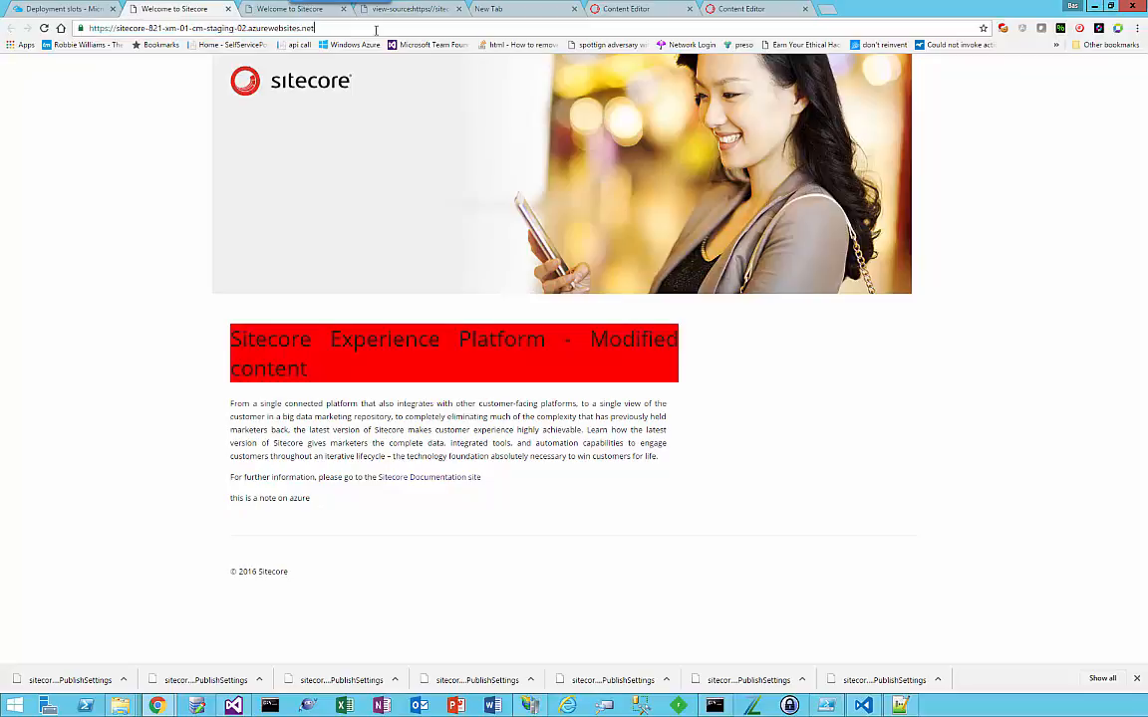
pyautogui.write('/unicorn.aspx')
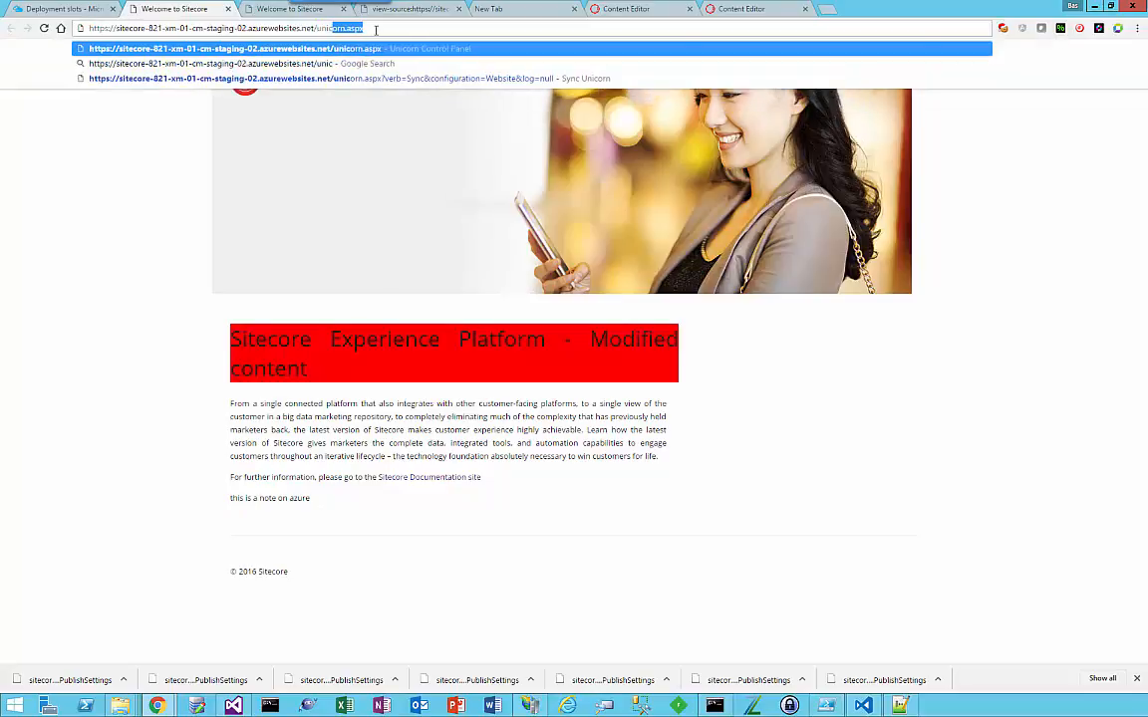
pyautogui.press('Return')
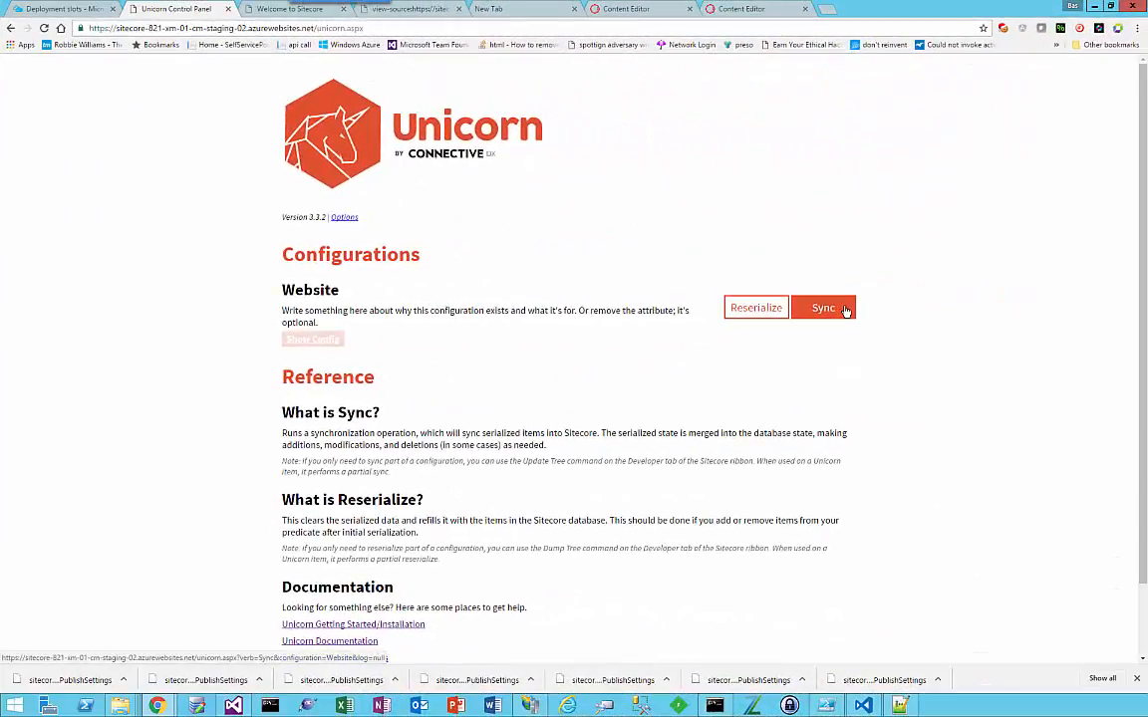
pyautogui.click(823, 307)
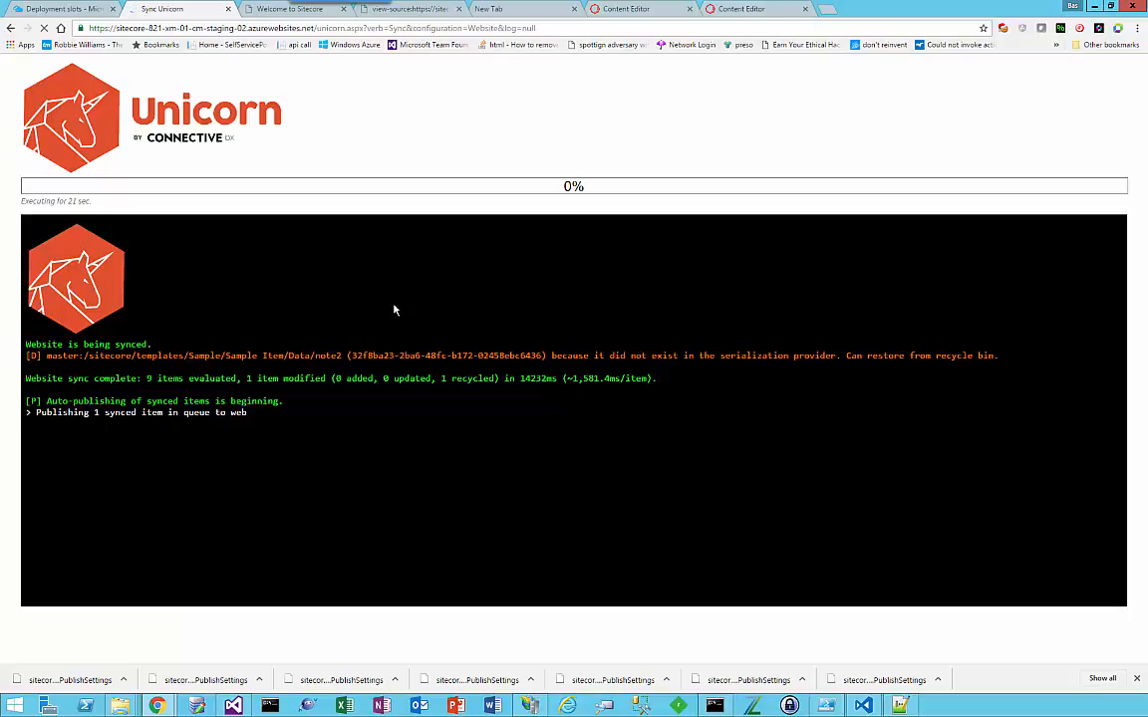
# Step: Reload the live home page and compare it with staging-02 after the Unicorn sync
pyautogui.hotkey('ctrl', 'Tab')
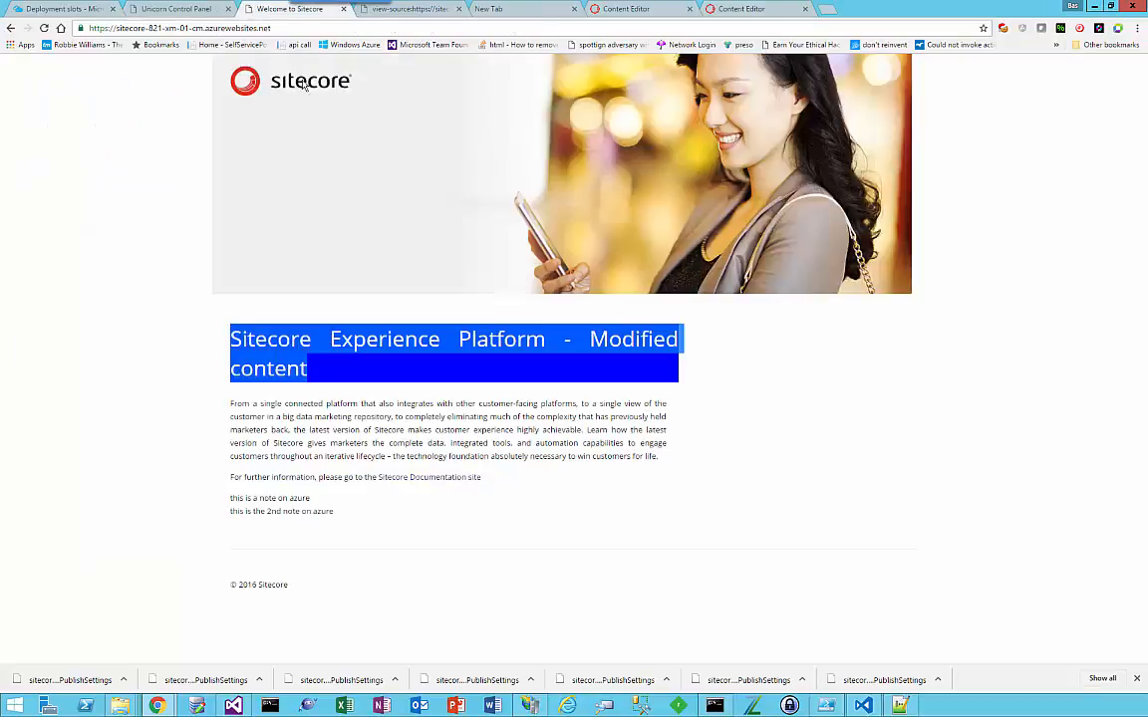
pyautogui.press('F5')
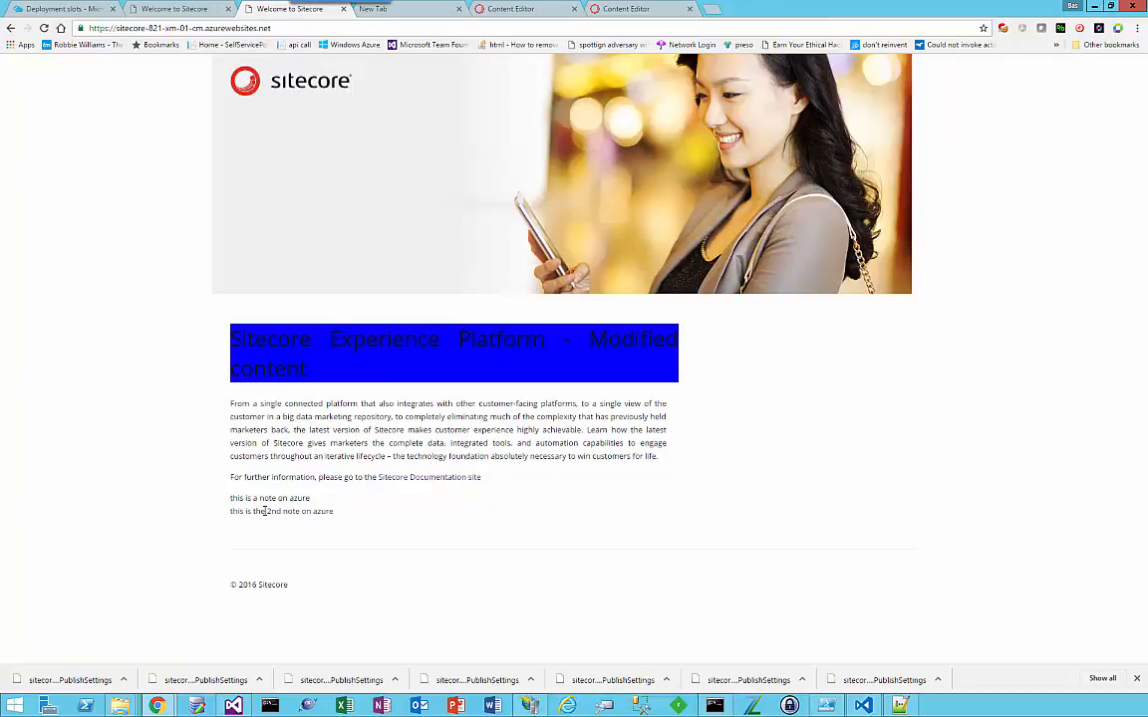
pyautogui.click(182, 9)
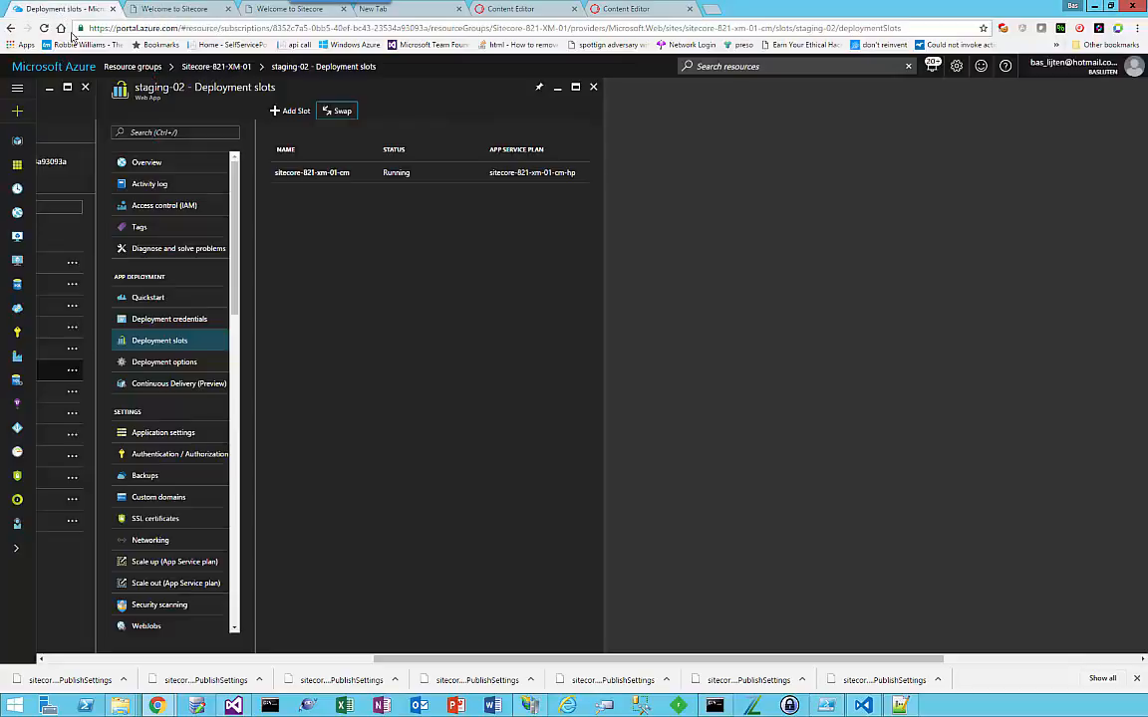
# Step: Swap the staging-02 slot with production in the Azure portal using the plain Swap type
pyautogui.click(58, 9)
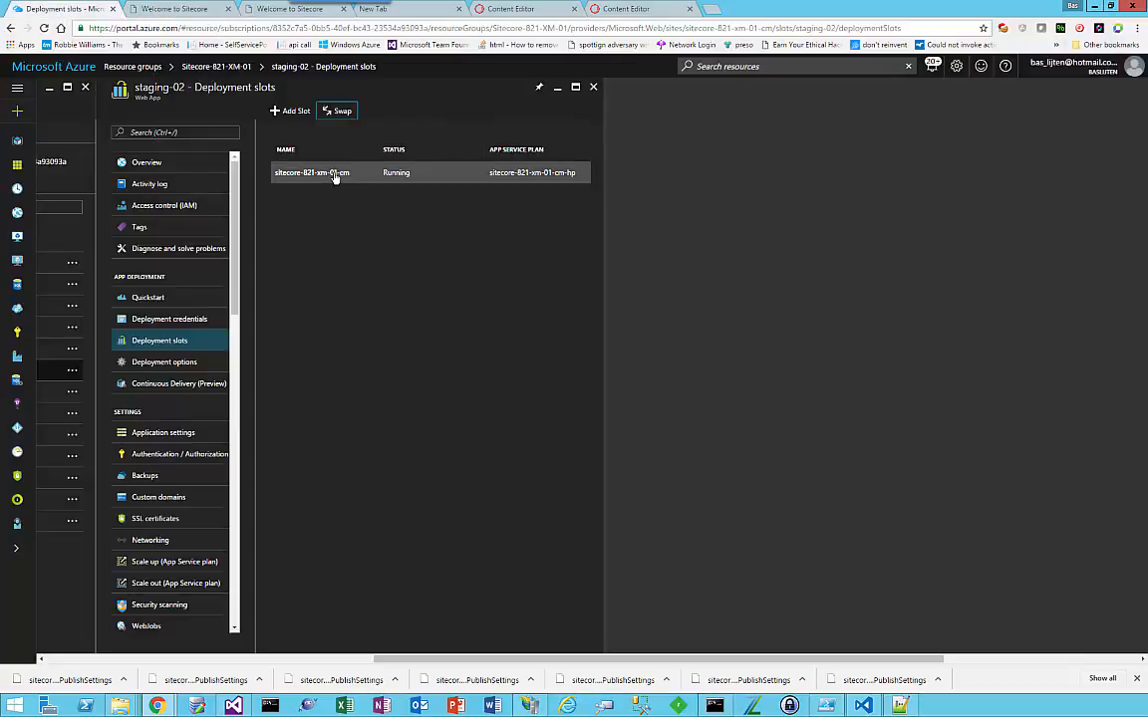
pyautogui.click(349, 113)
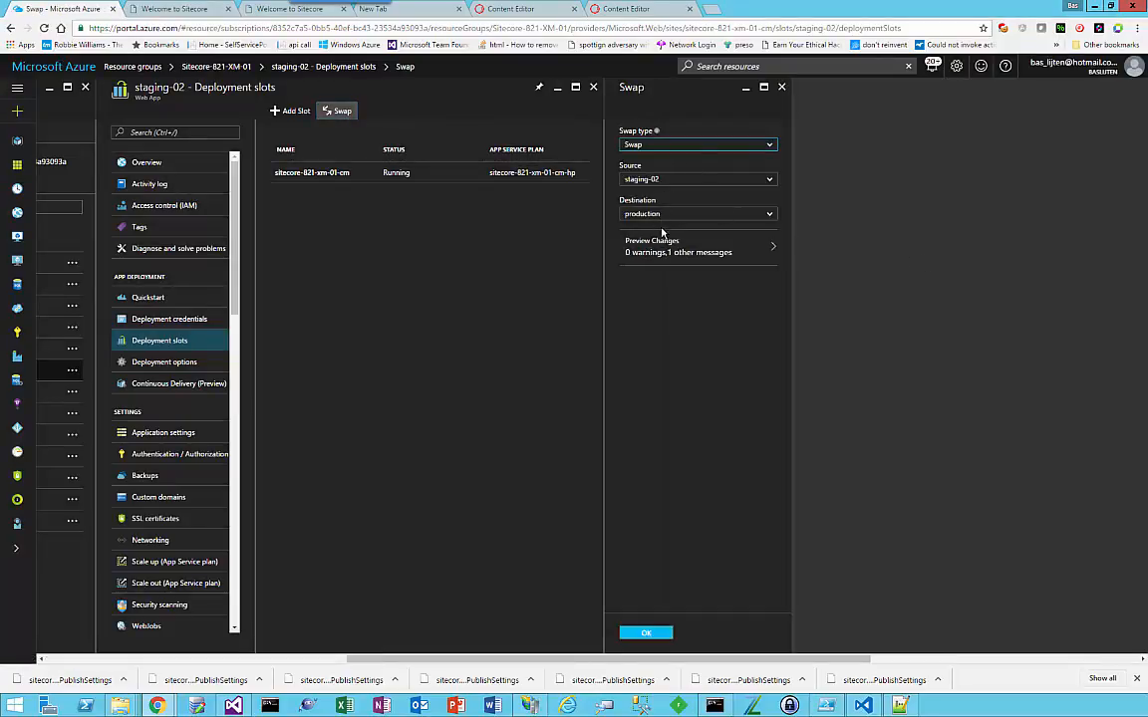
pyautogui.click(648, 631)
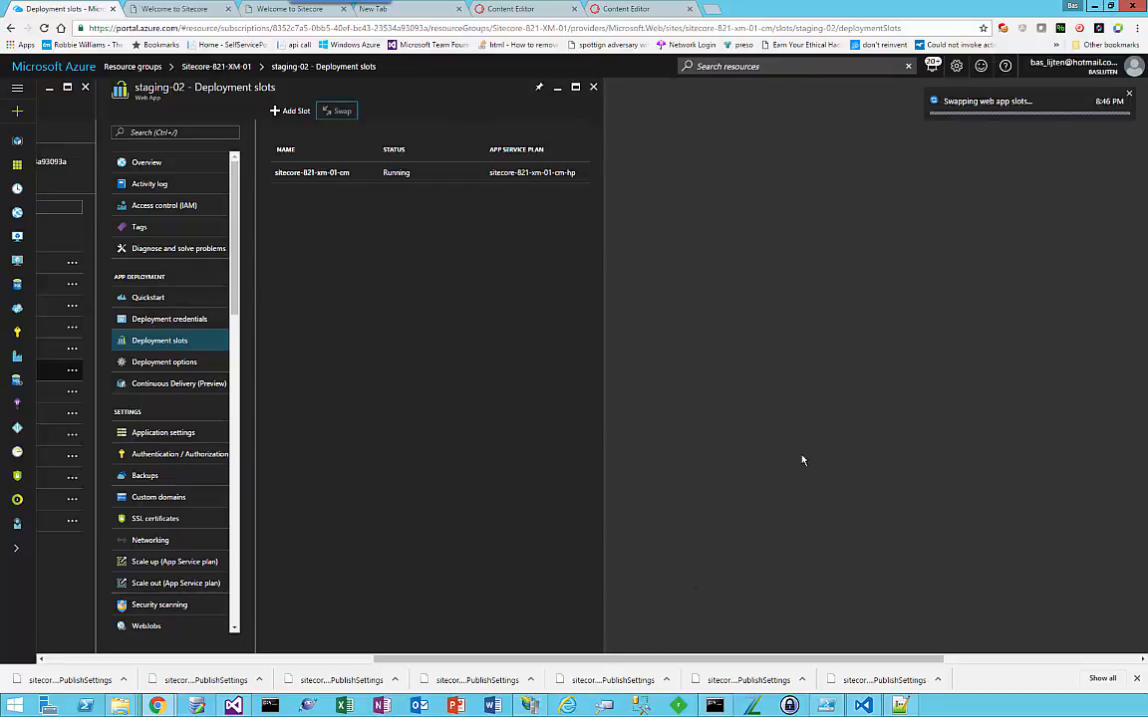